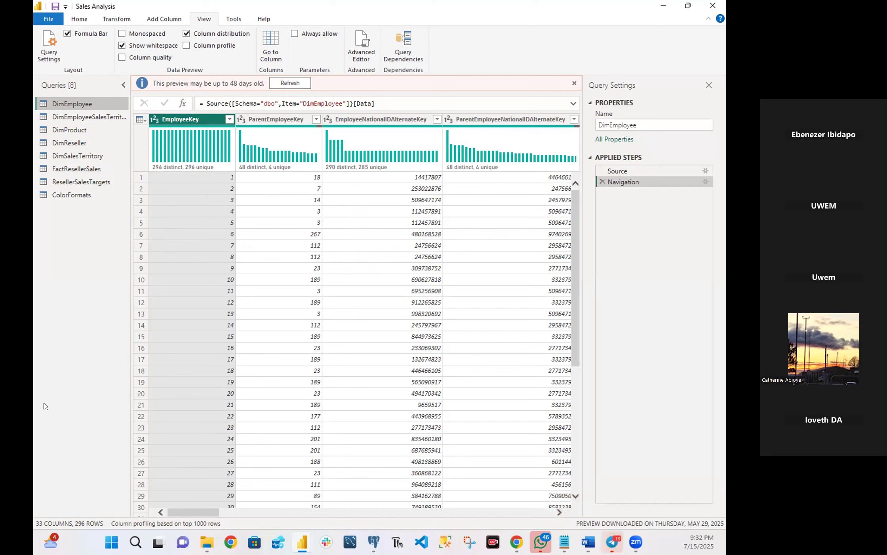
Switch to Telegram, check the latest messages in the June 2025 DA Guild group, and minimize the window.
click(614, 541)
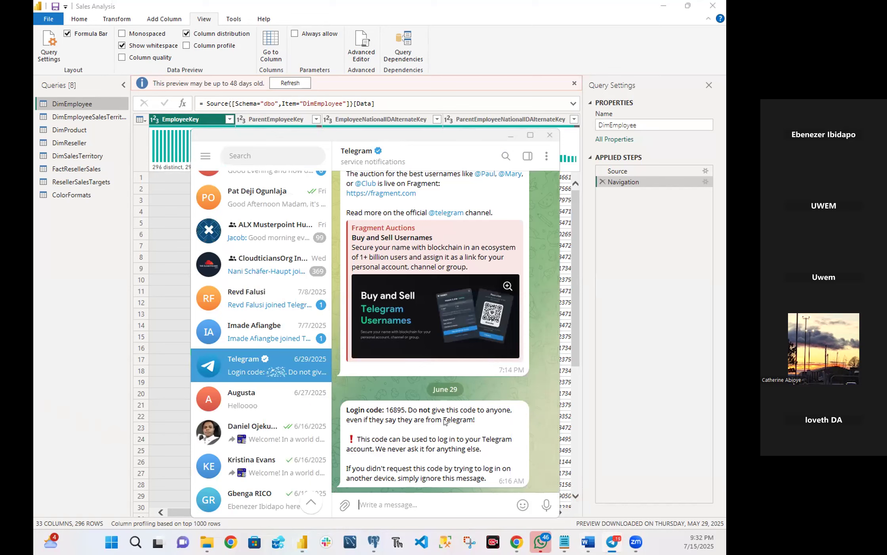
scroll(324, 219, up, 15)
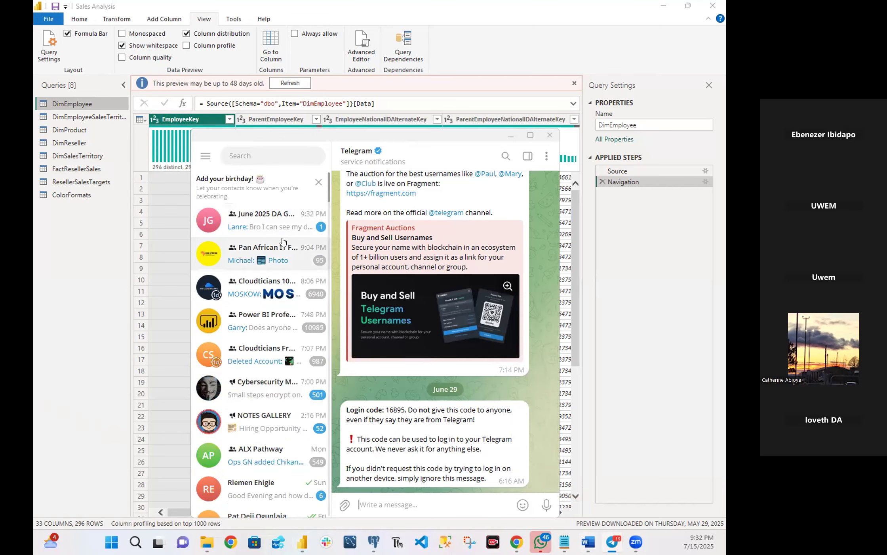
click(271, 230)
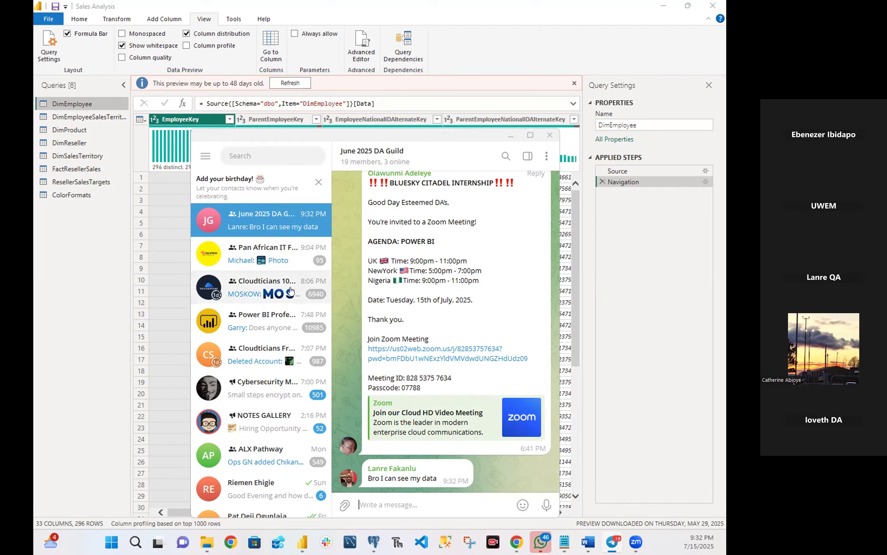
click(509, 137)
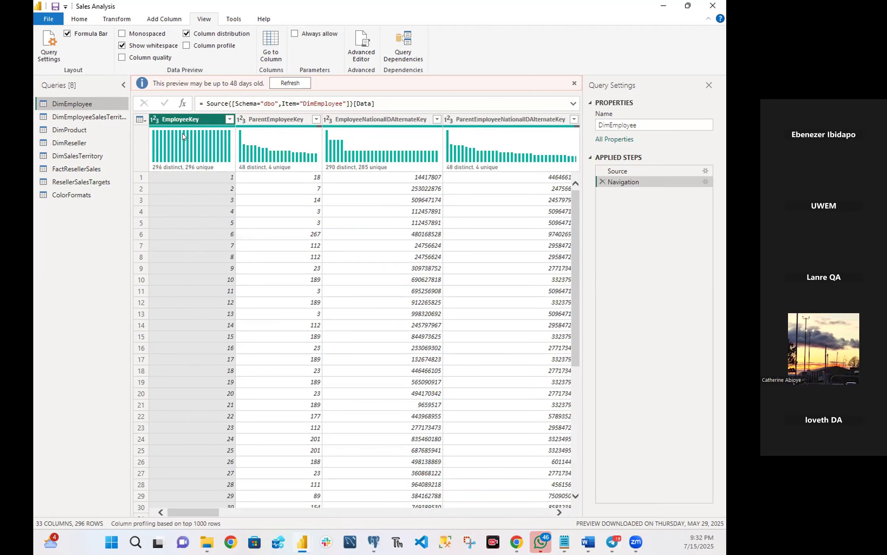
Close the Power Query Editor and the Sales Analysis report without saving the changes.
mouse_move(506, 133)
click(712, 6)
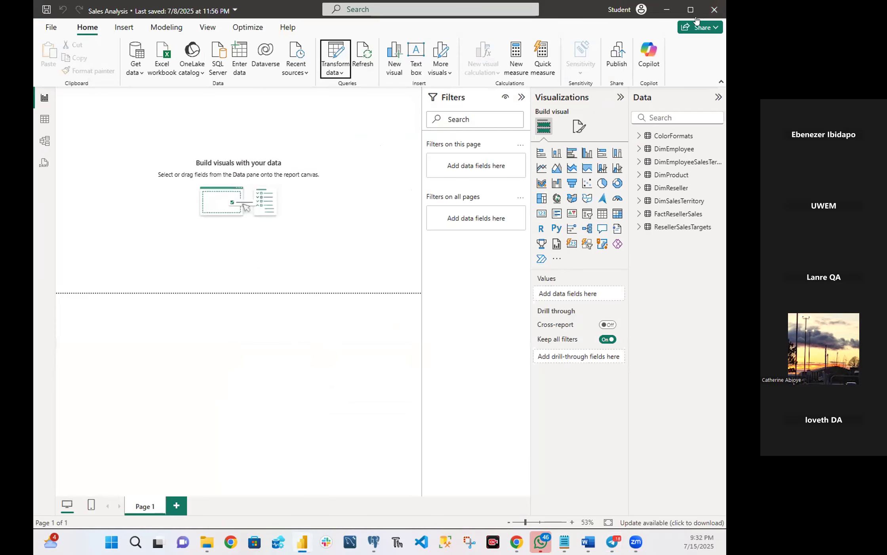
click(708, 14)
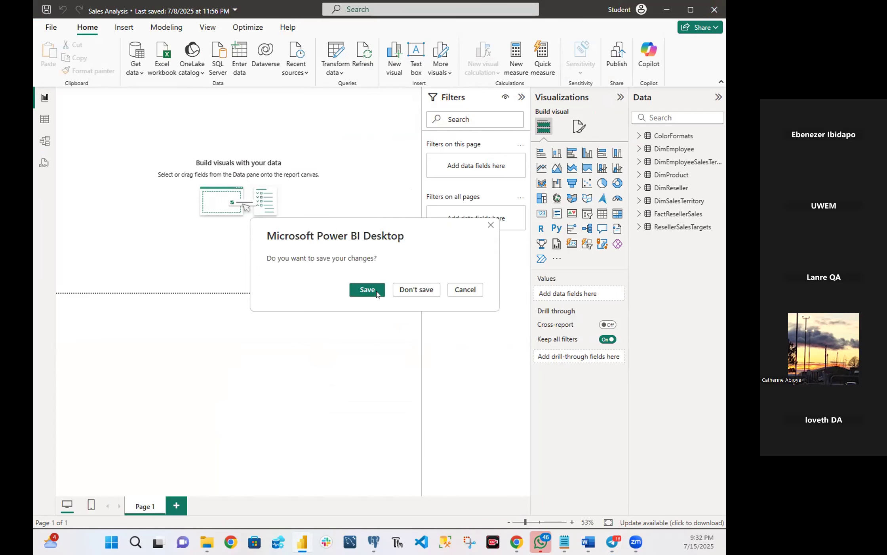
click(412, 291)
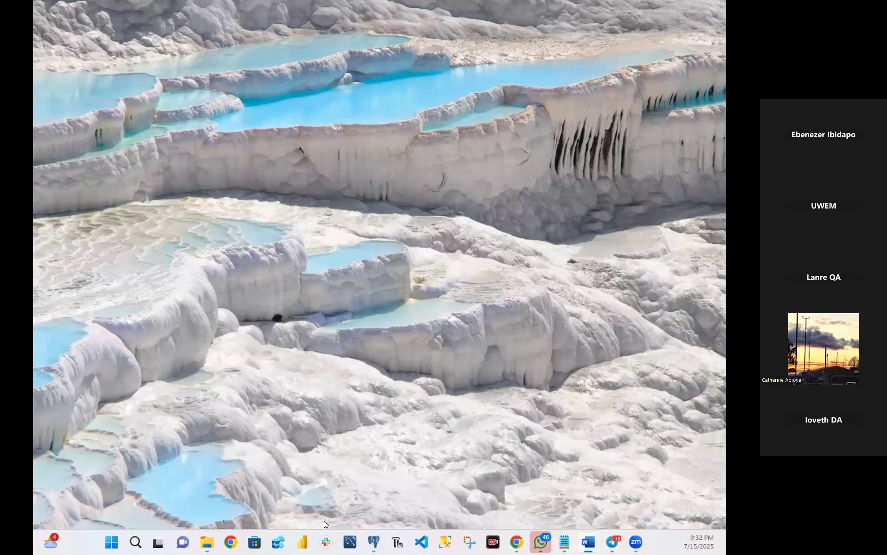
Relaunch Power BI Desktop and browse this device for a report in C:\MyFolder\Training\Data Analysis & Reconciliation Training\Power BI.
click(304, 540)
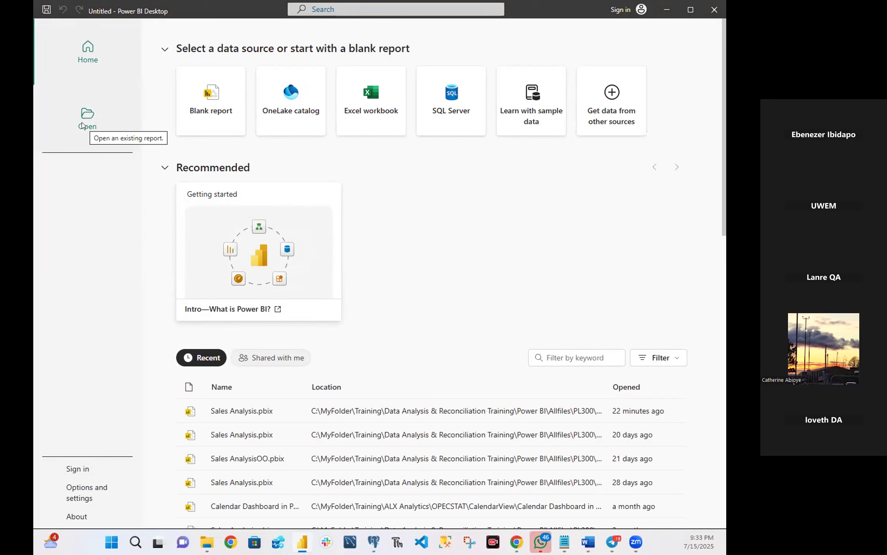
click(83, 126)
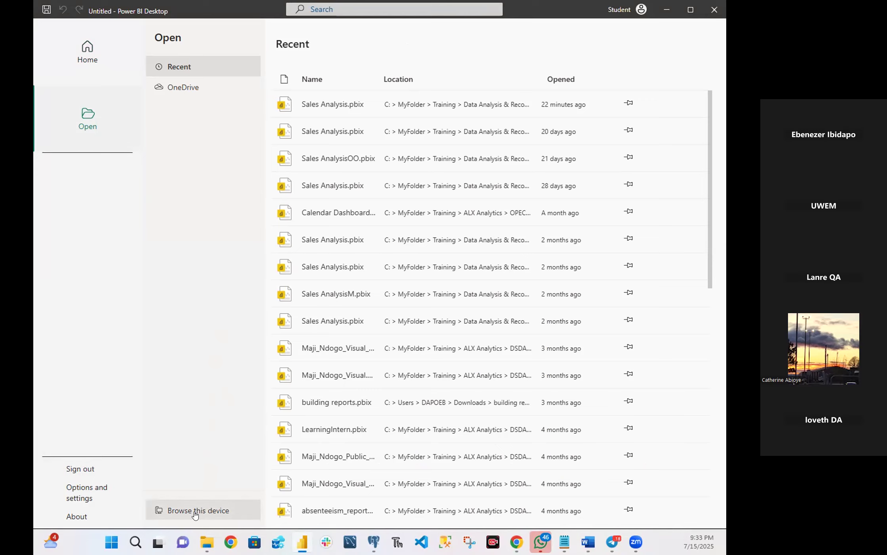
click(195, 510)
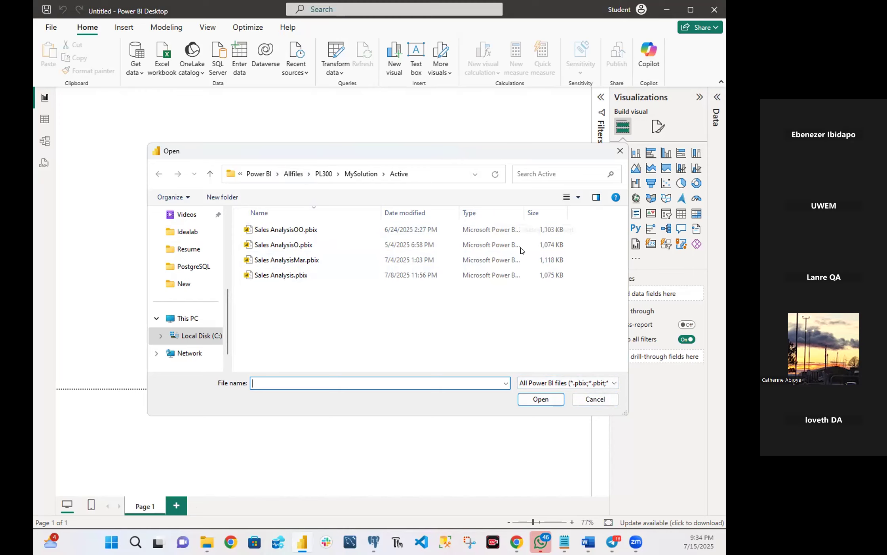
click(198, 335)
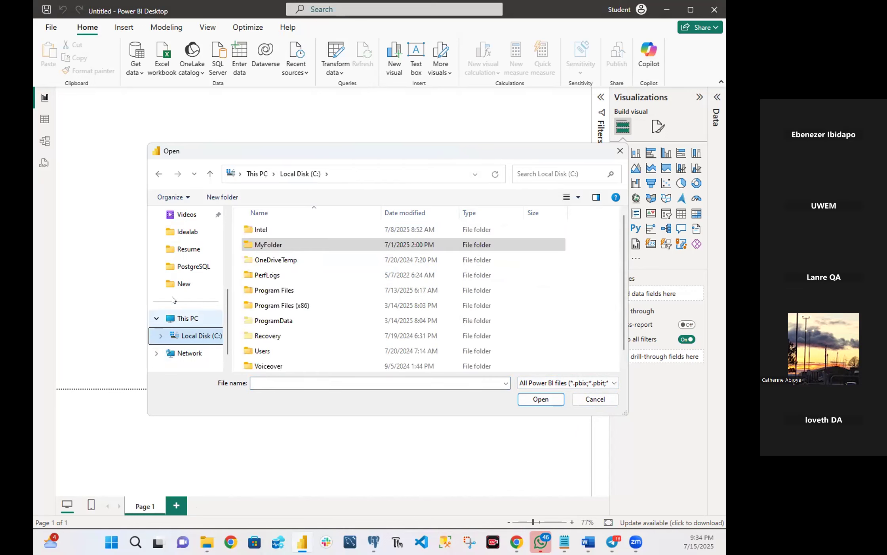
double_click(263, 244)
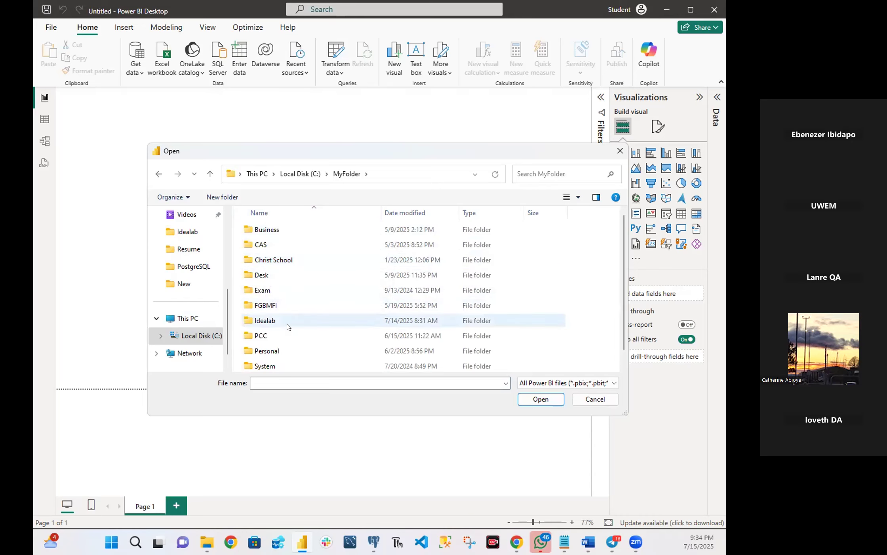
scroll(288, 327, down, 1)
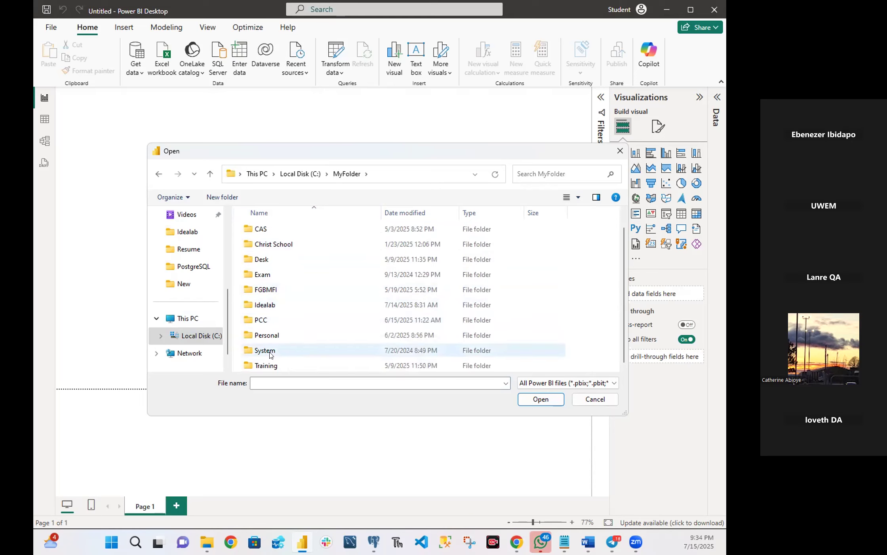
double_click(269, 366)
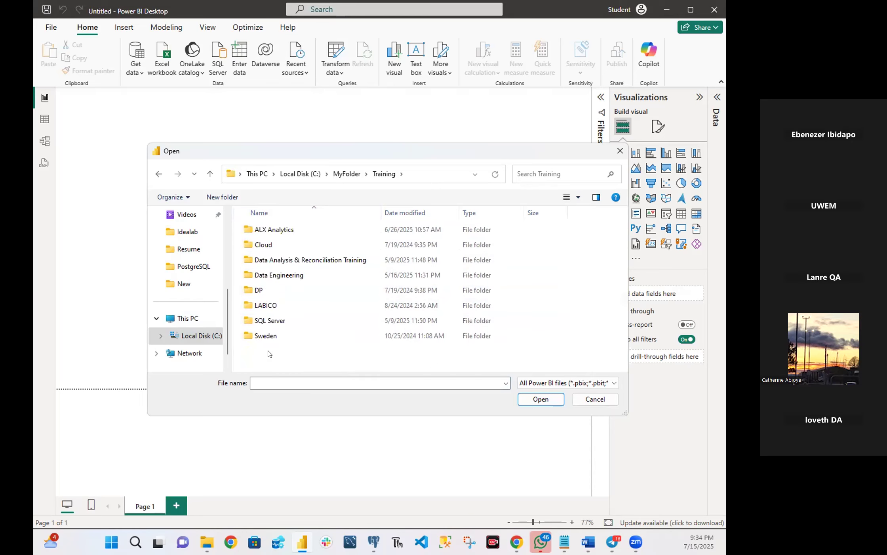
double_click(296, 260)
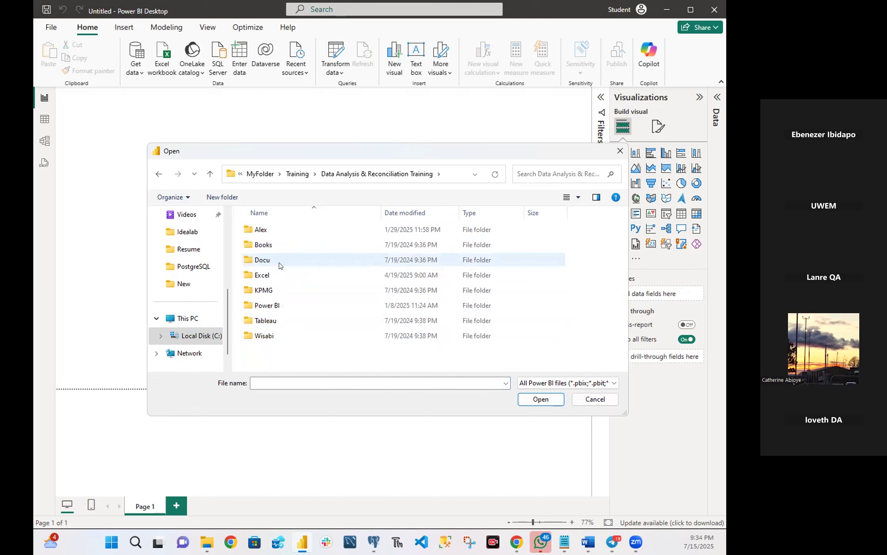
double_click(264, 305)
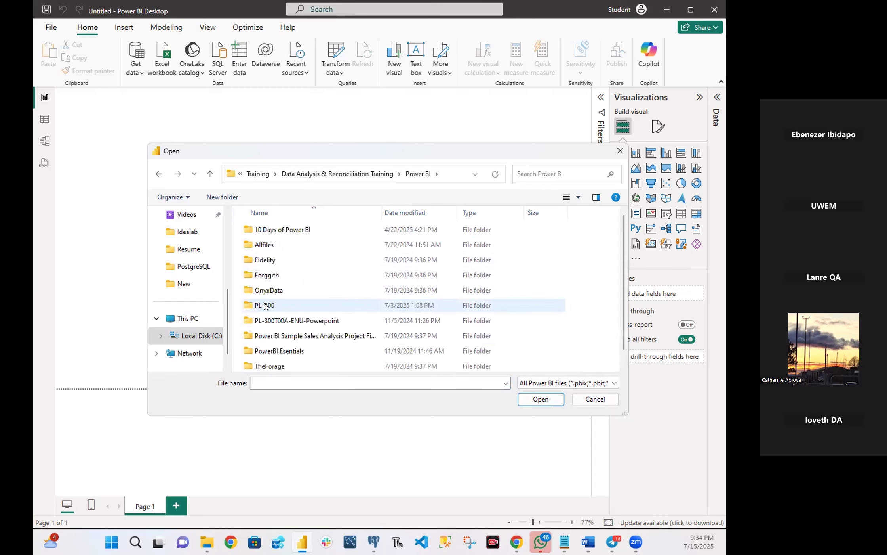
Open Sales Analysis.pbix from the Allfiles\PL300\MySolution\Active folder.
click(265, 248)
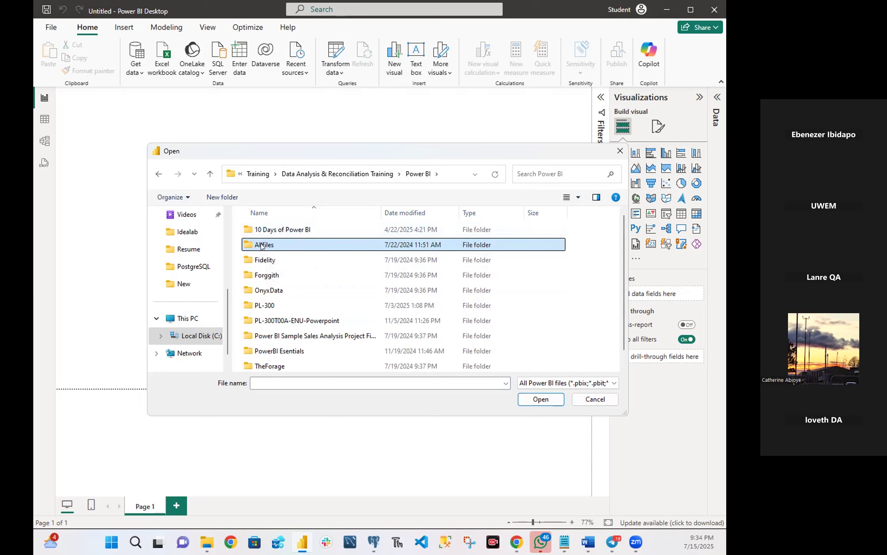
double_click(260, 245)
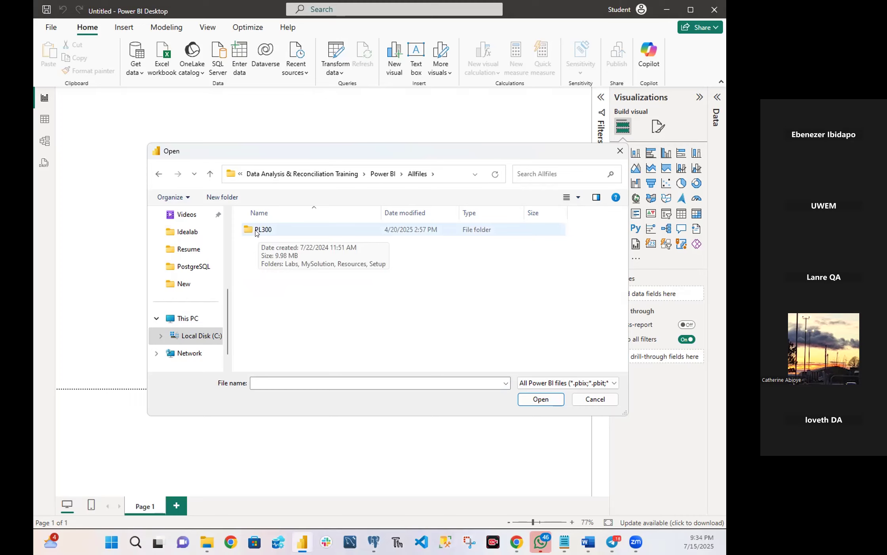
double_click(259, 230)
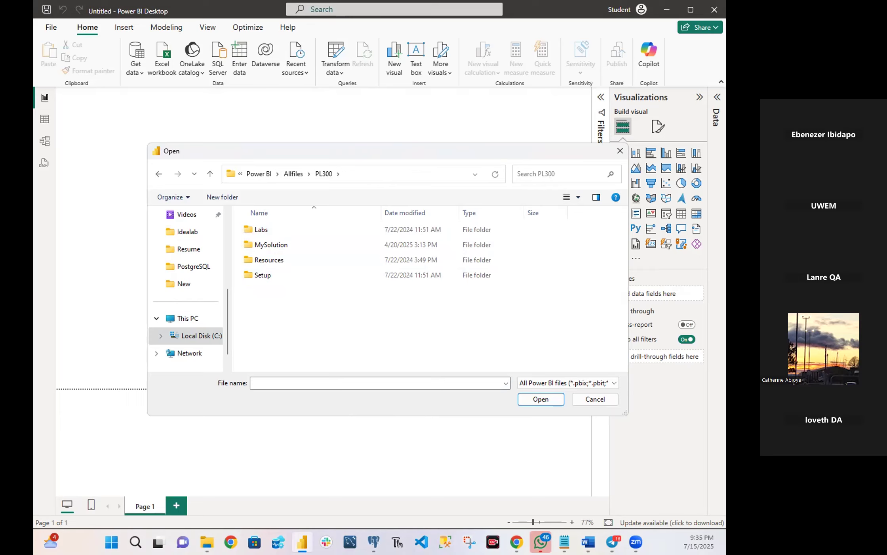
double_click(277, 245)
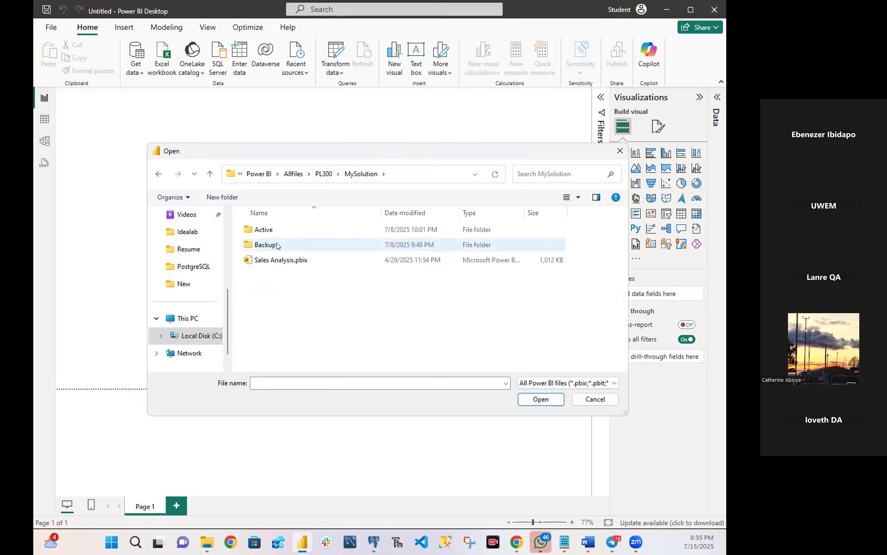
double_click(257, 230)
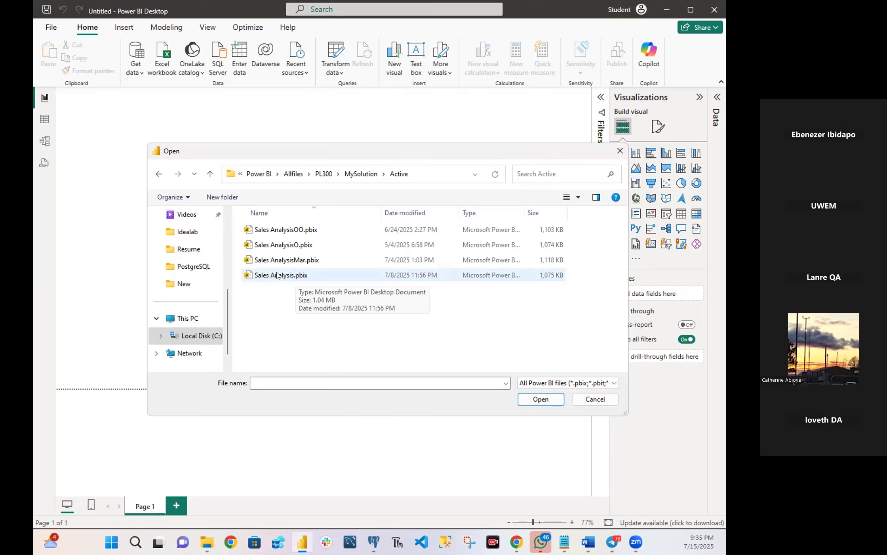
double_click(278, 275)
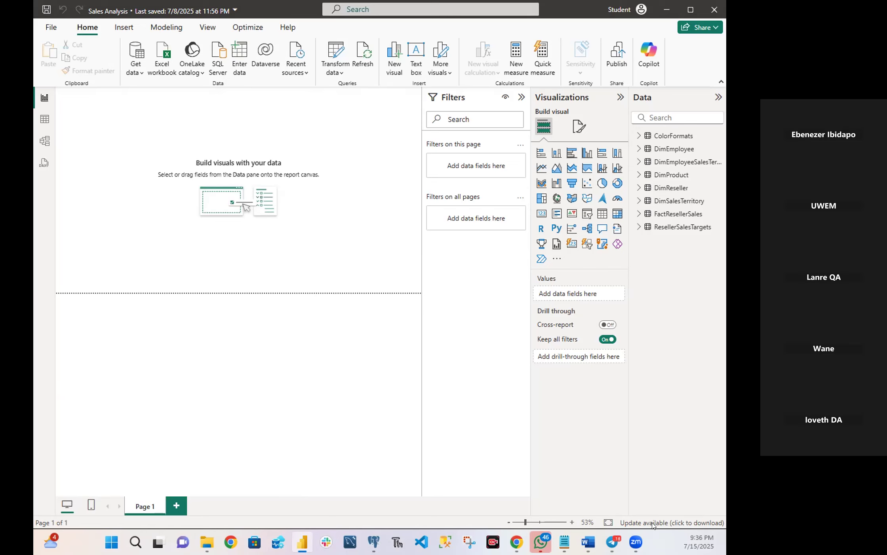
Switch to Telegram, start attaching a file in the June 2025 DA Guild group, and browse to the Power BI\Allfiles training folder.
click(613, 541)
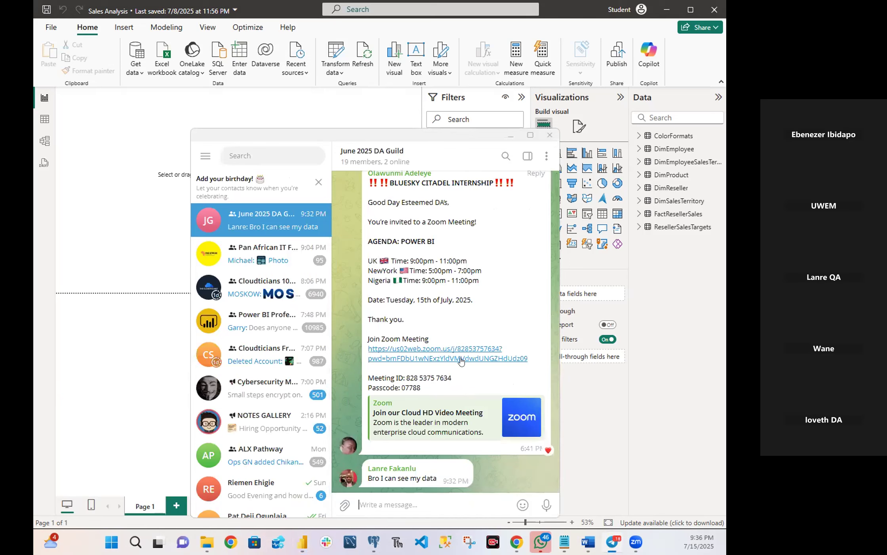
click(340, 506)
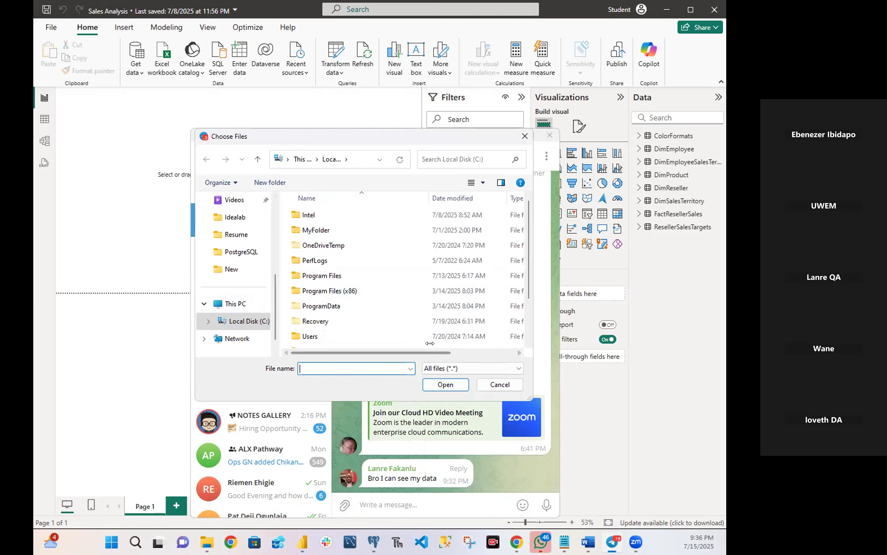
double_click(317, 230)
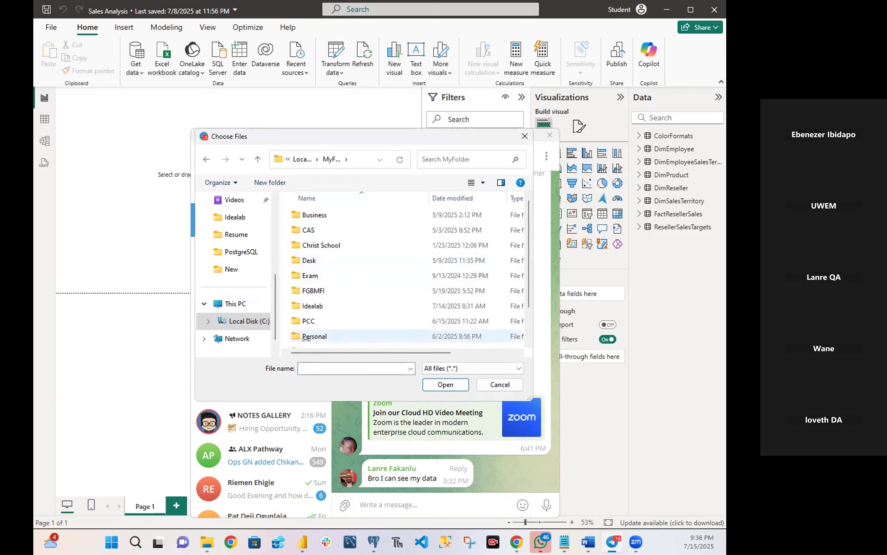
scroll(306, 316, down, 1)
double_click(313, 325)
double_click(321, 245)
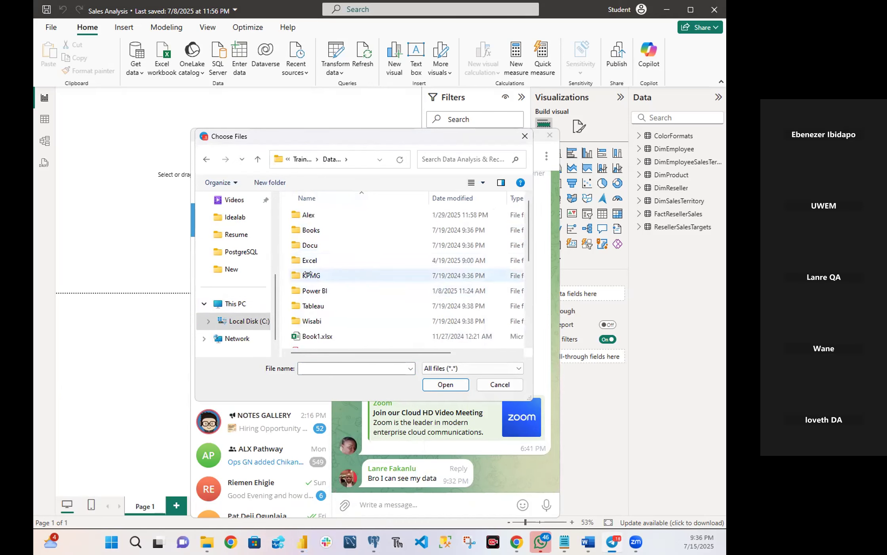
double_click(310, 289)
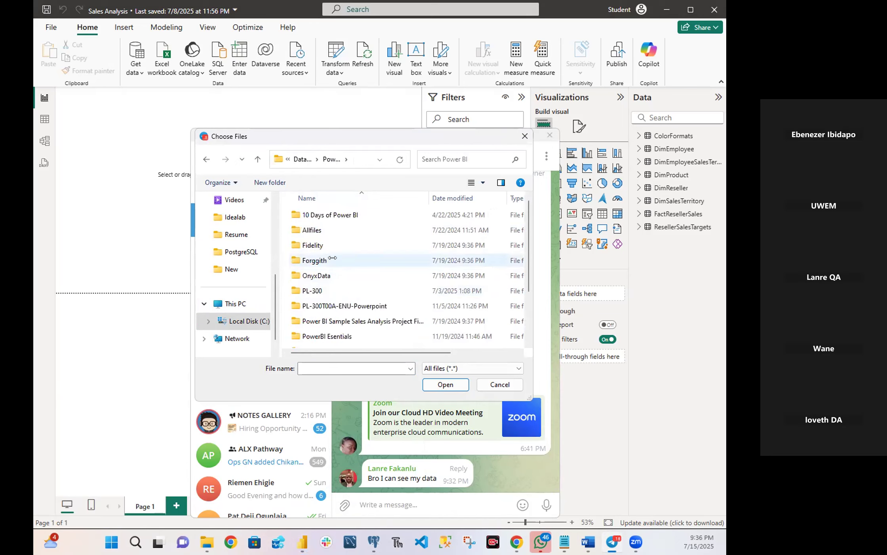
double_click(316, 230)
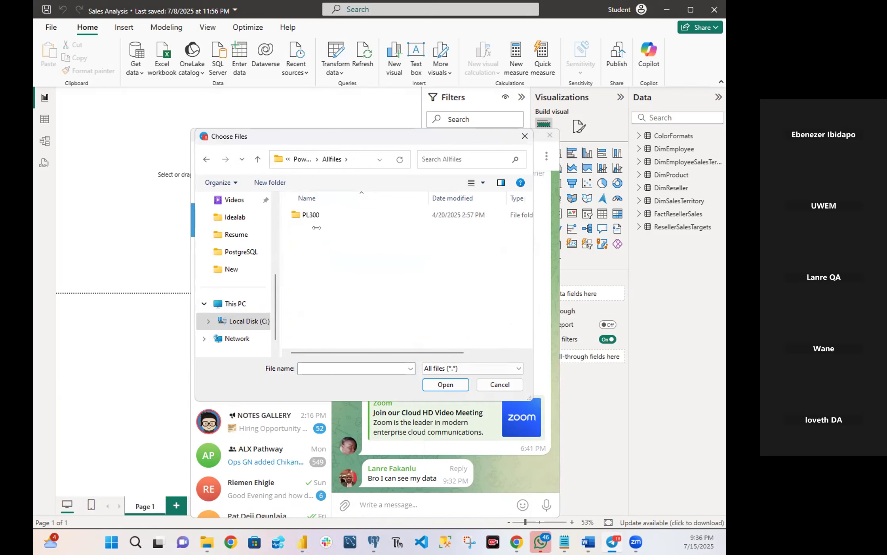
Choose Sales Analysis.pbix from PL300\MySolution\Active and send it as a file without a caption.
click(315, 217)
double_click(314, 217)
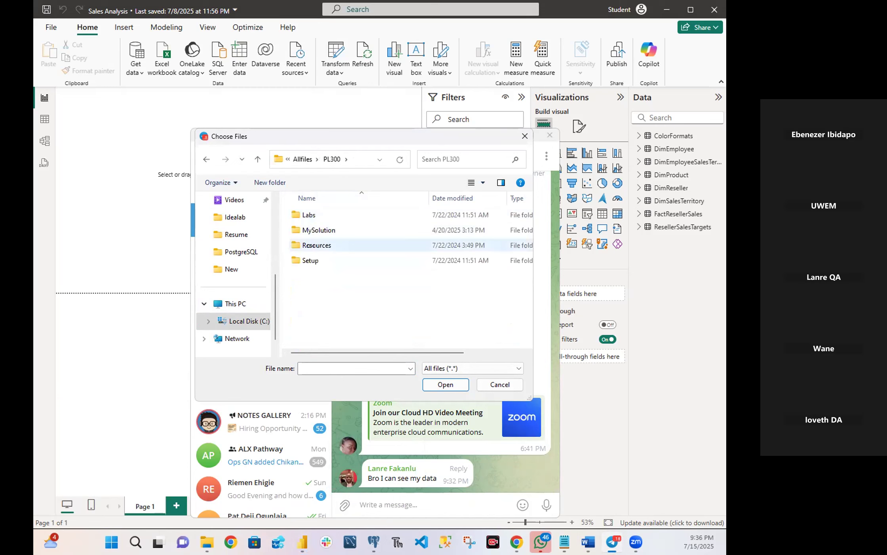
click(317, 231)
double_click(316, 230)
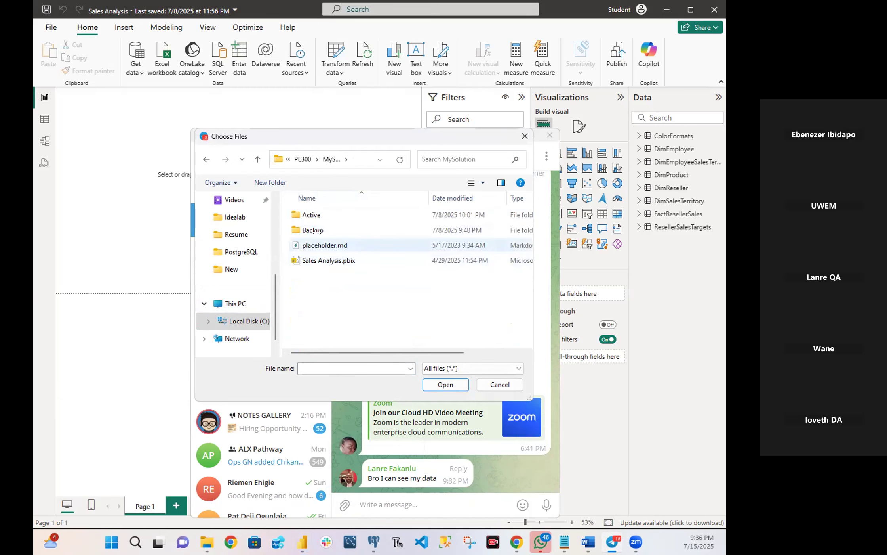
click(311, 214)
double_click(311, 214)
double_click(327, 260)
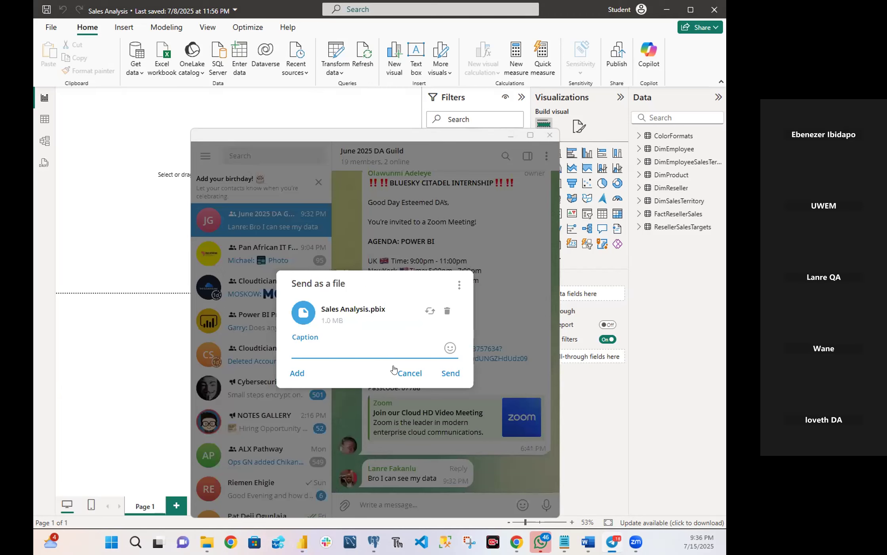
click(453, 373)
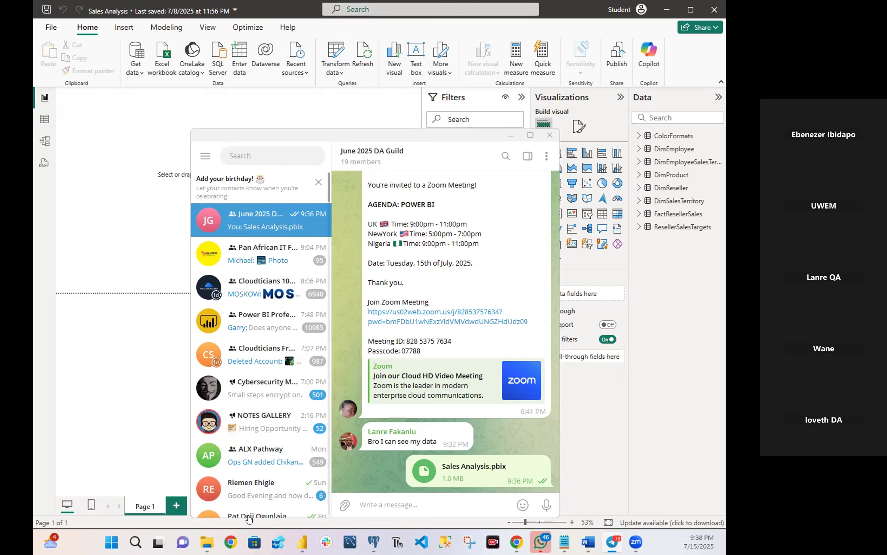
Bring up the File Explorer window showing the Active folder and go up three levels to Allfiles.
mouse_move(207, 542)
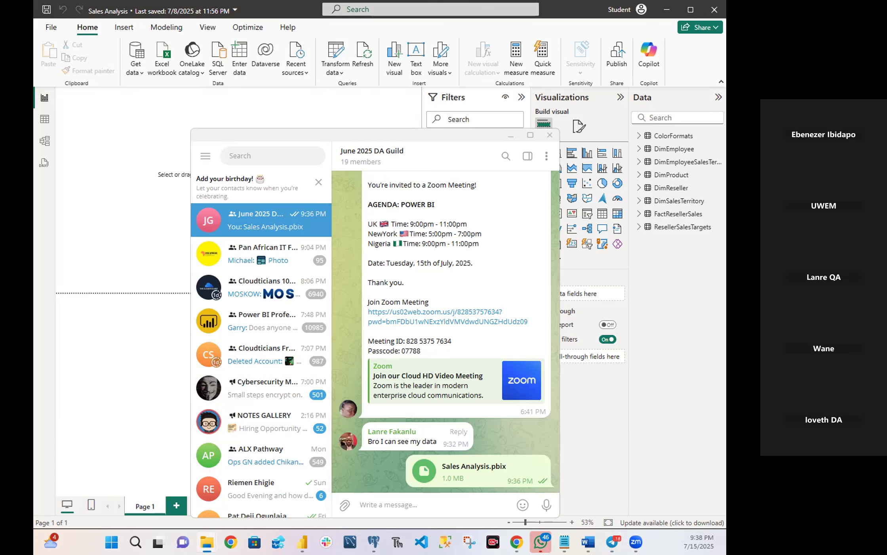
drag(36, 167, 303, 167)
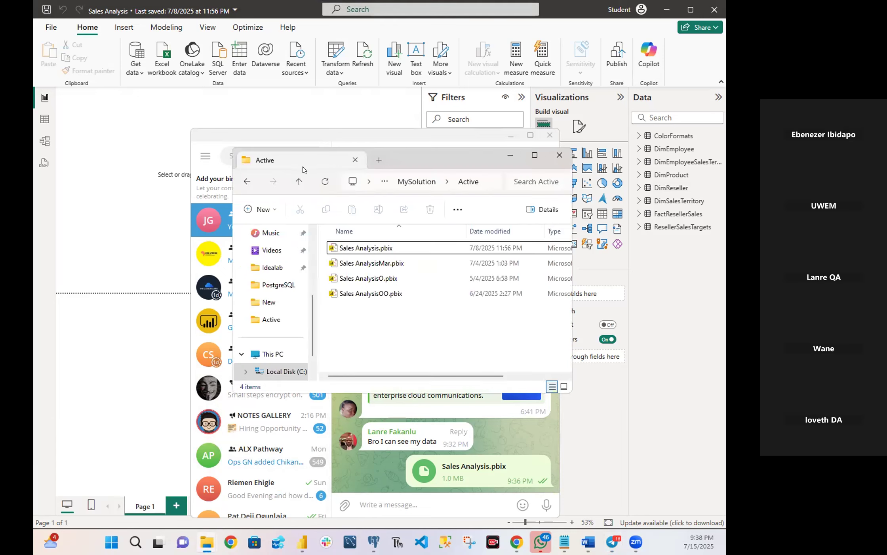
click(303, 179)
click(304, 178)
click(303, 181)
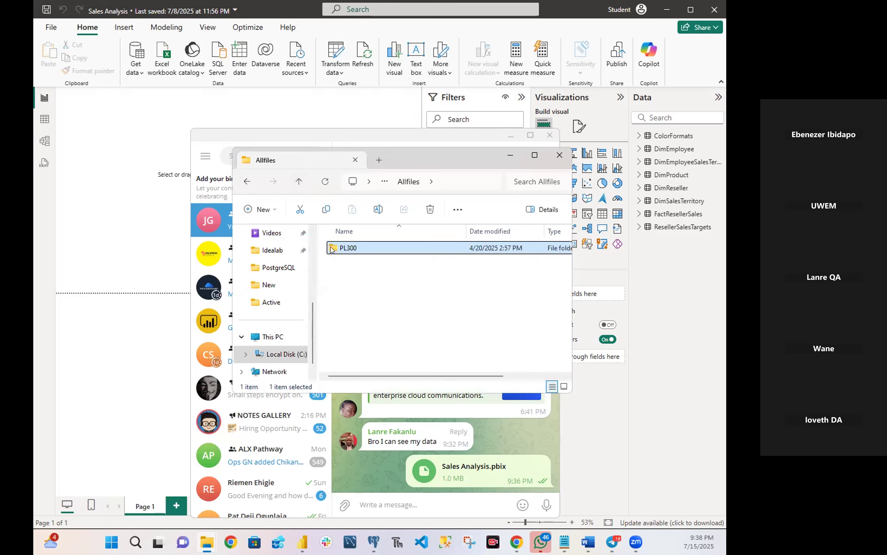
Go up to the Power BI folder and browse back down through Allfiles\PL300\MySolution to the Active folder.
click(304, 182)
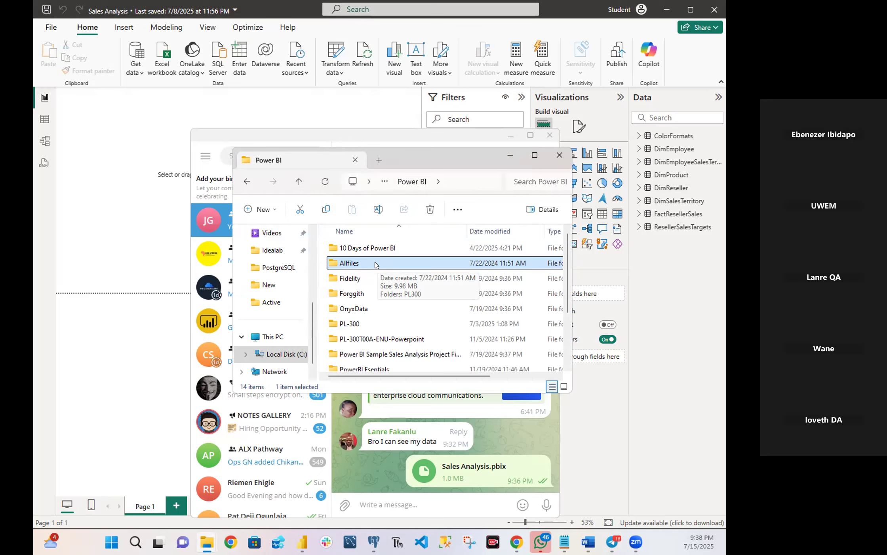
double_click(336, 264)
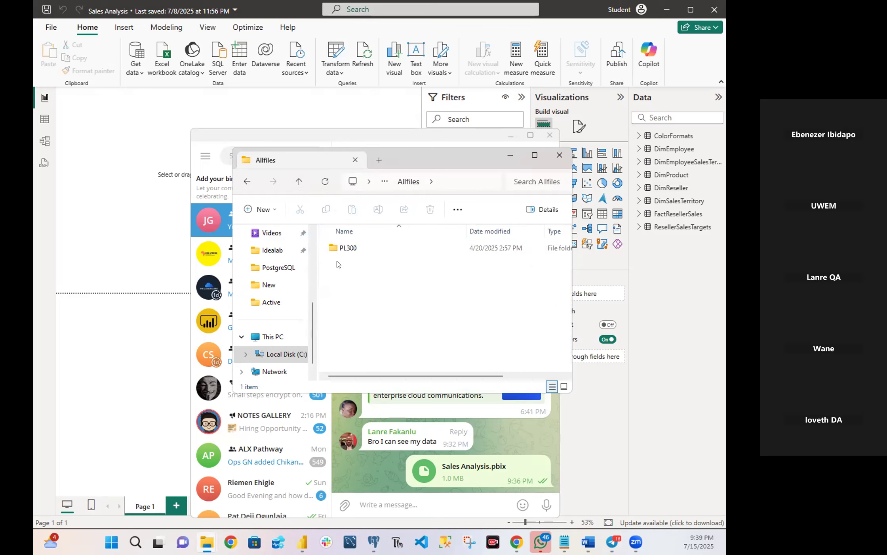
double_click(340, 248)
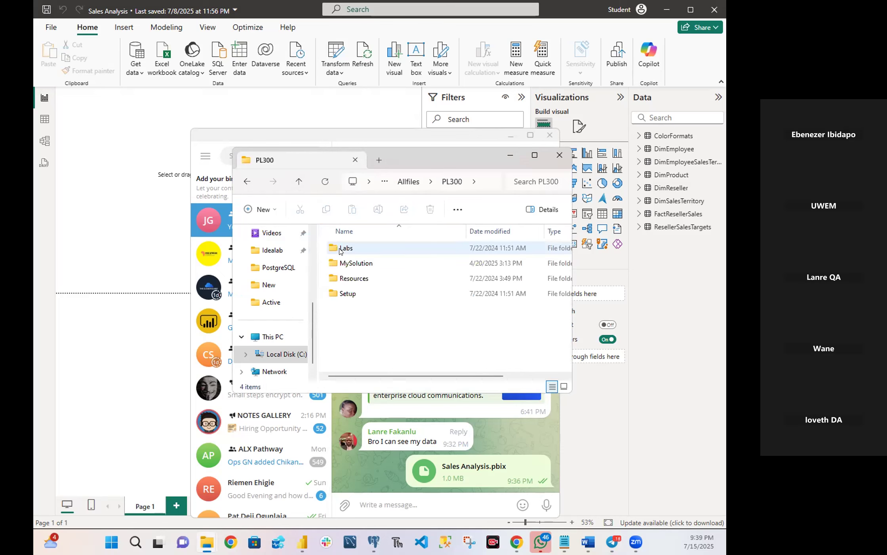
double_click(366, 263)
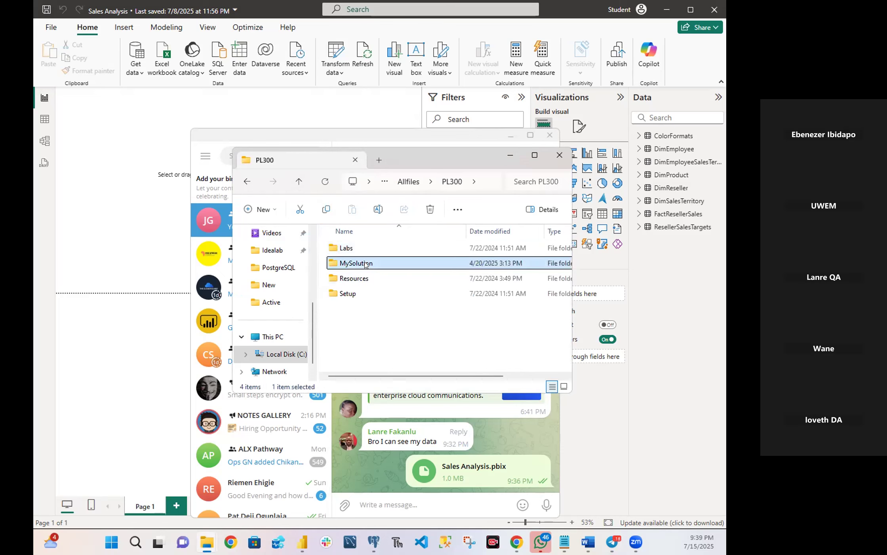
double_click(354, 248)
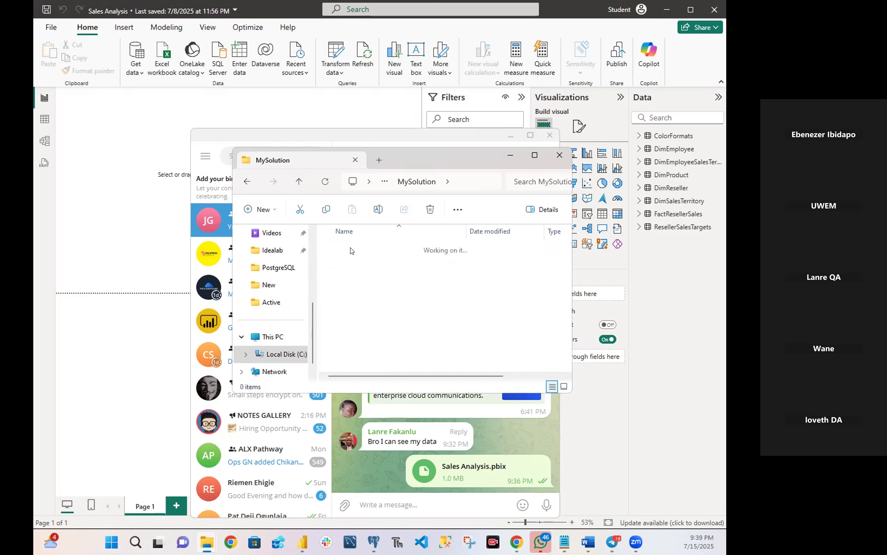
right_click(372, 318)
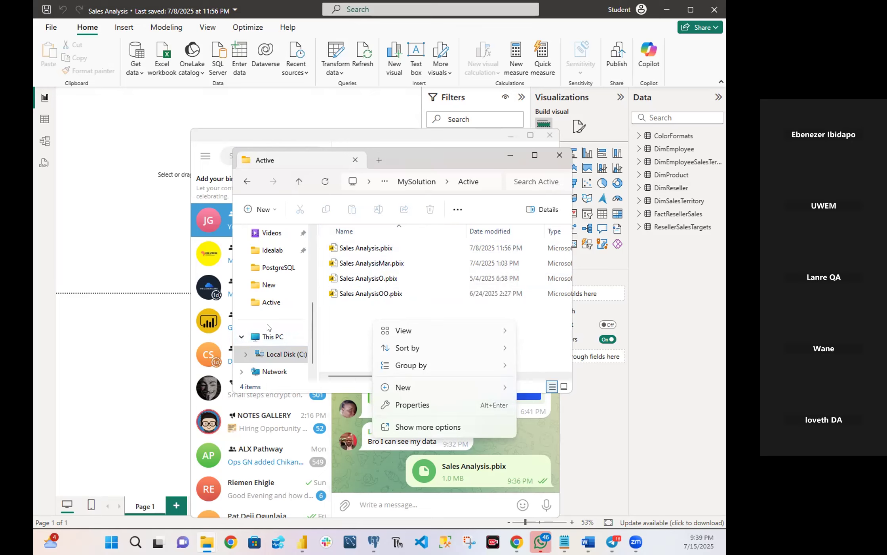
click(322, 317)
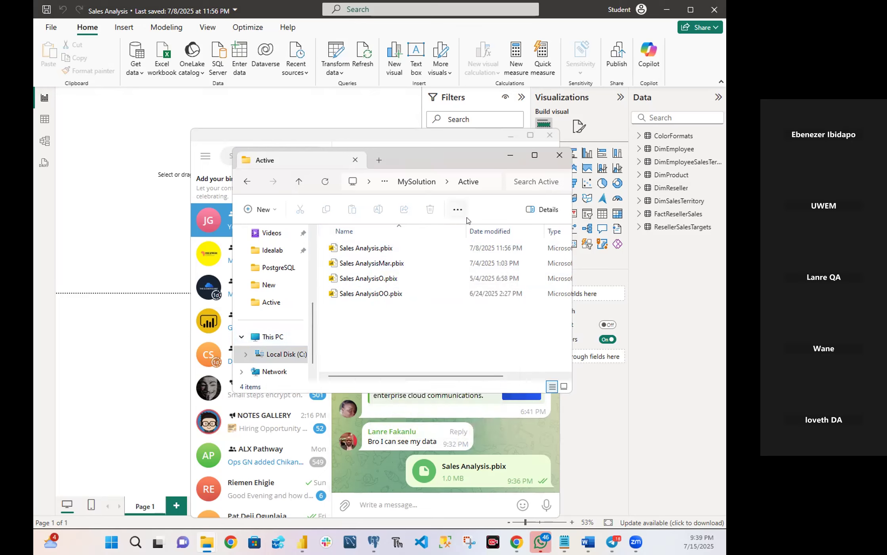
Minimize File Explorer and Telegram, and open the Sales Analysis queries in Power Query Editor.
click(511, 154)
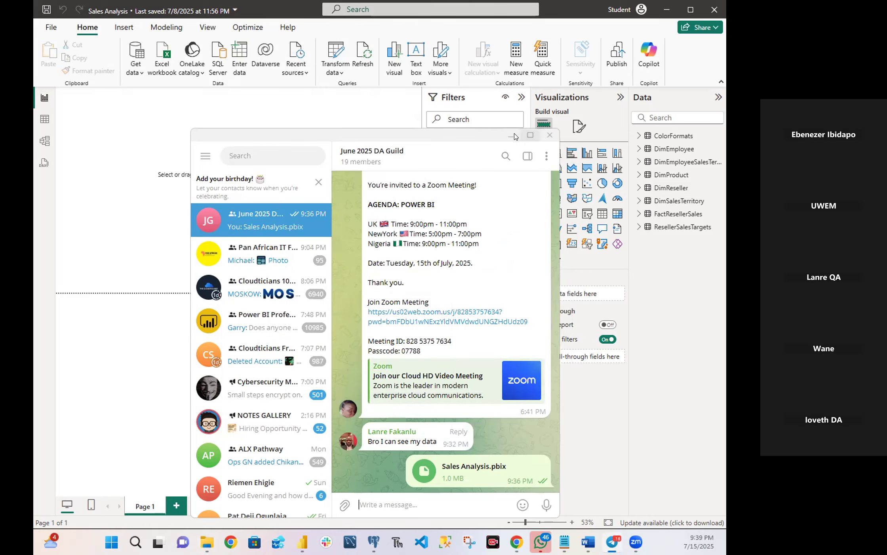
click(511, 135)
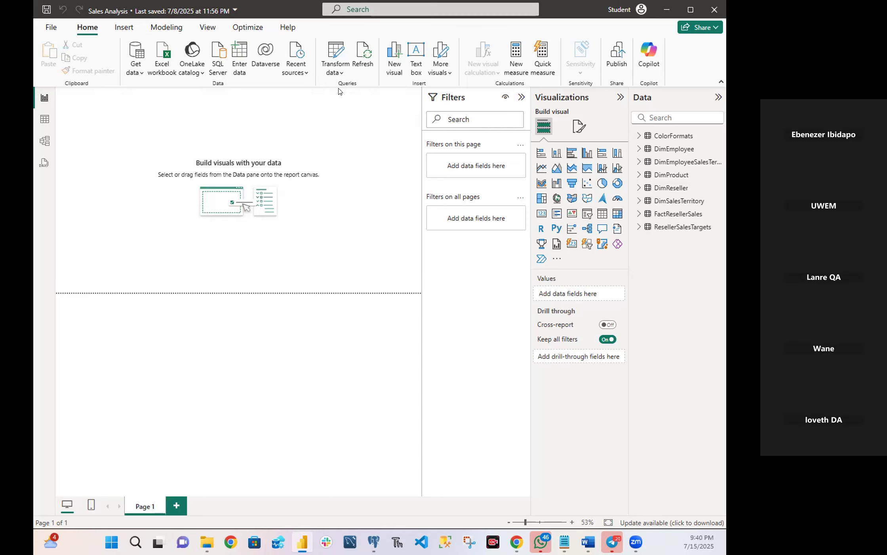
click(340, 74)
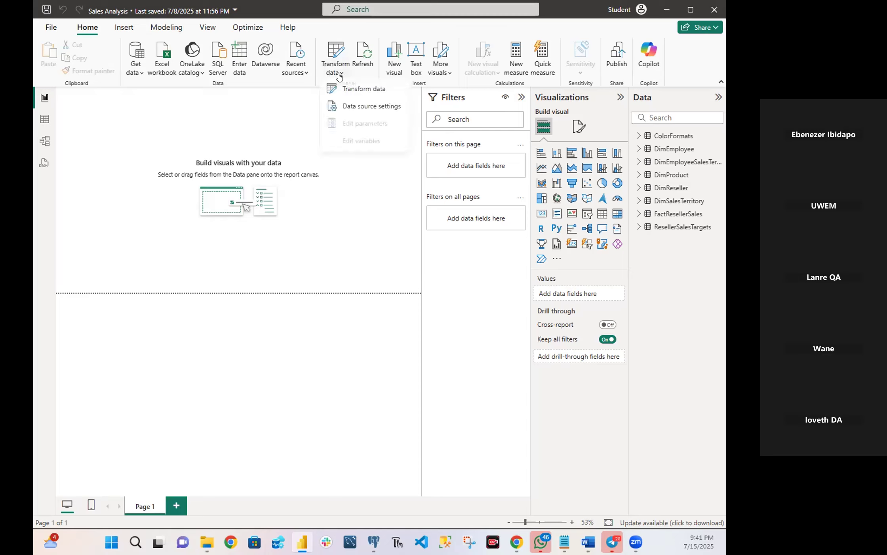
click(361, 92)
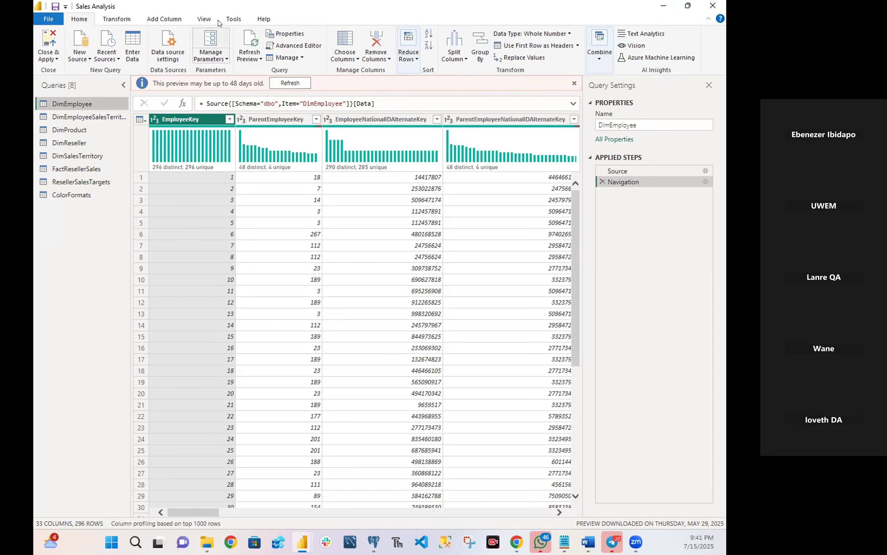
Turn off the column distribution preview, and switch column profile and column quality on and off again.
click(205, 19)
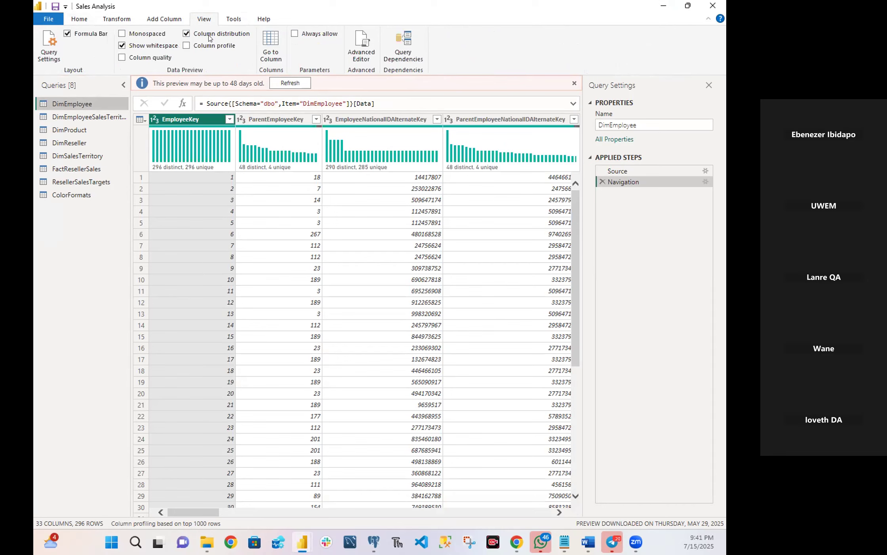
click(209, 36)
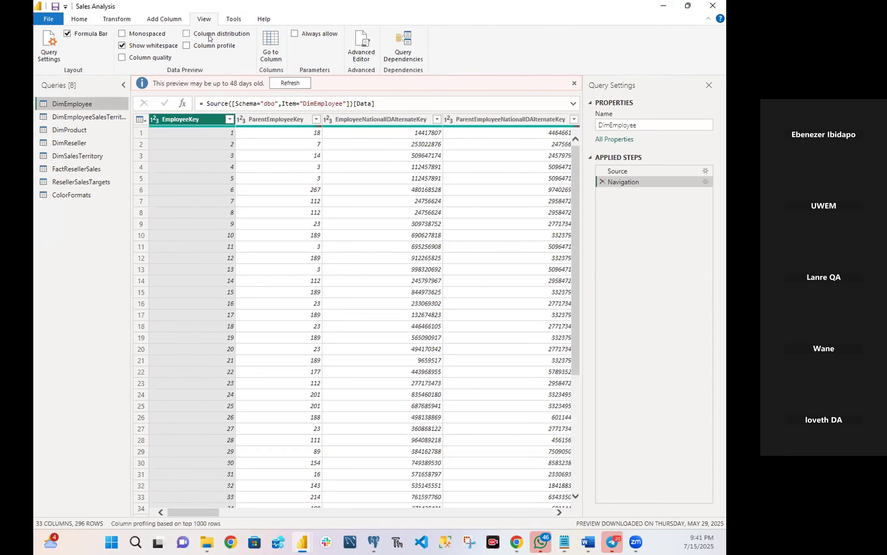
click(185, 48)
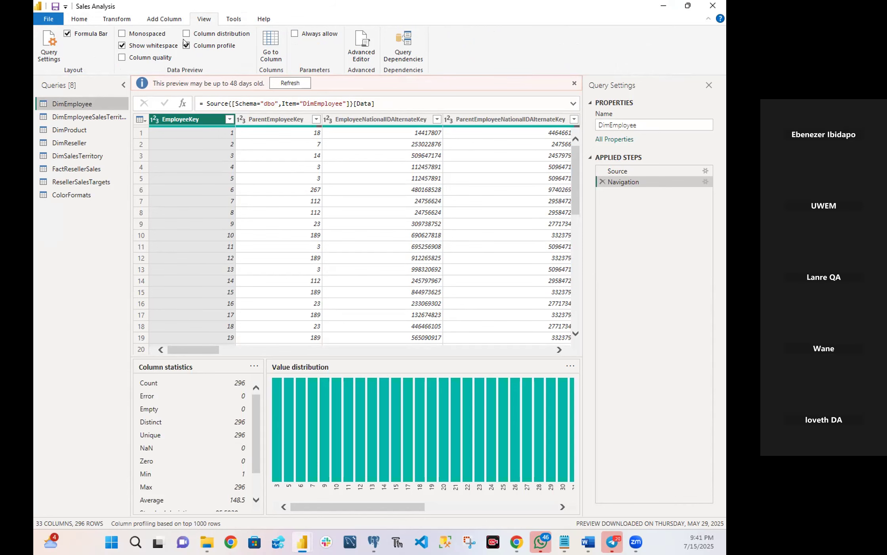
click(185, 45)
click(158, 57)
click(159, 58)
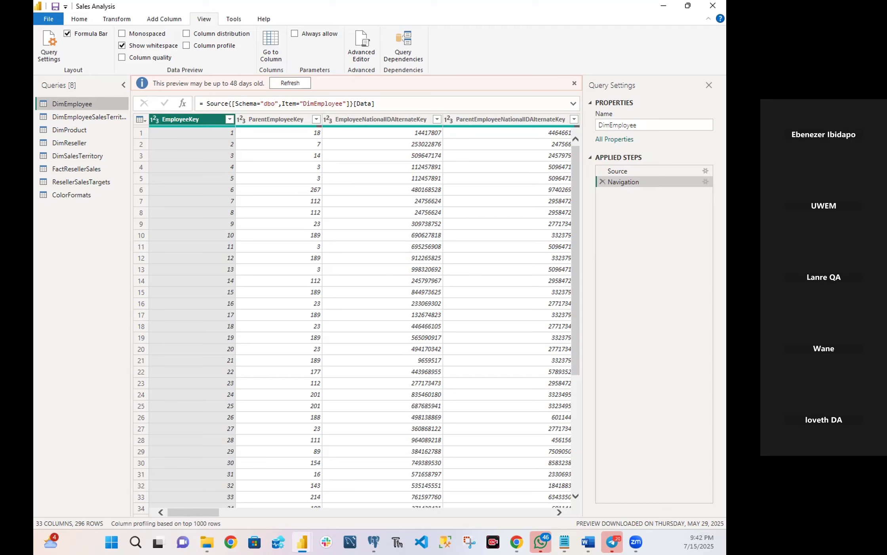
right_click(73, 106)
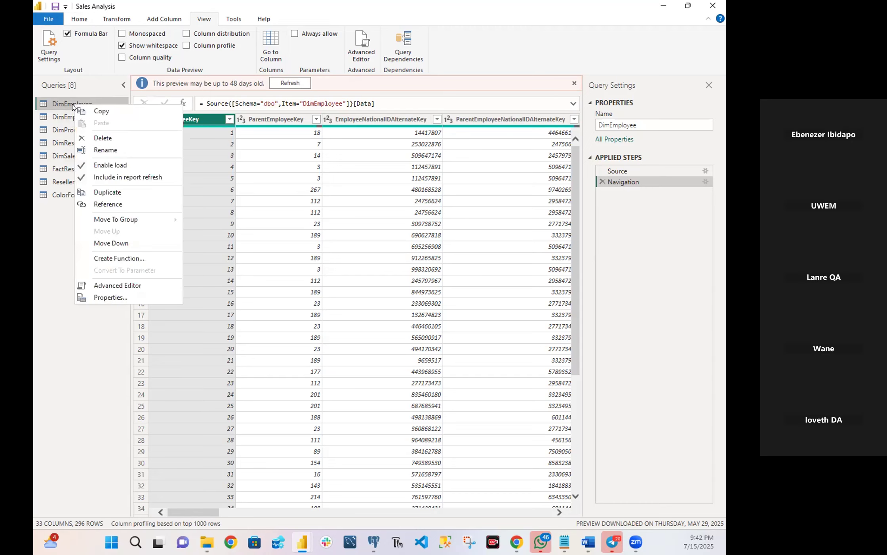
click(105, 149)
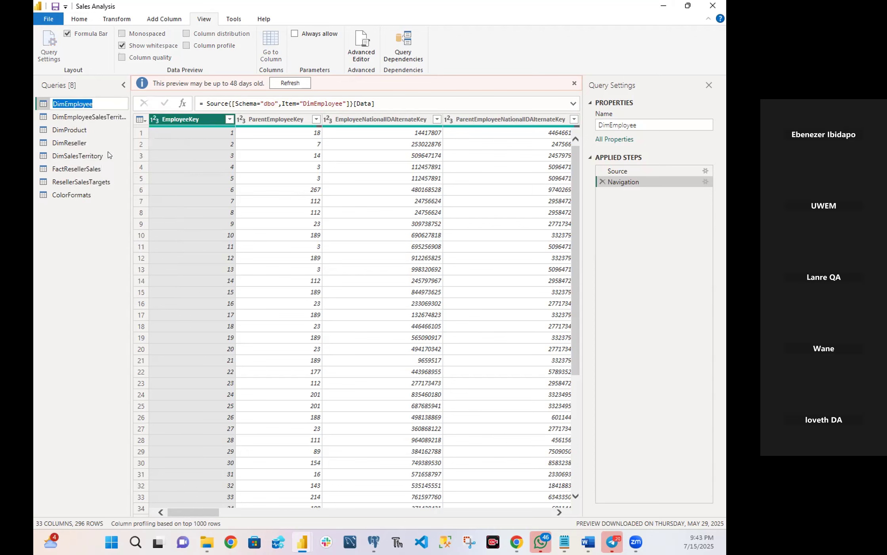
click(108, 100)
Rename the DimEmployee query to Salesperson.
click(621, 121)
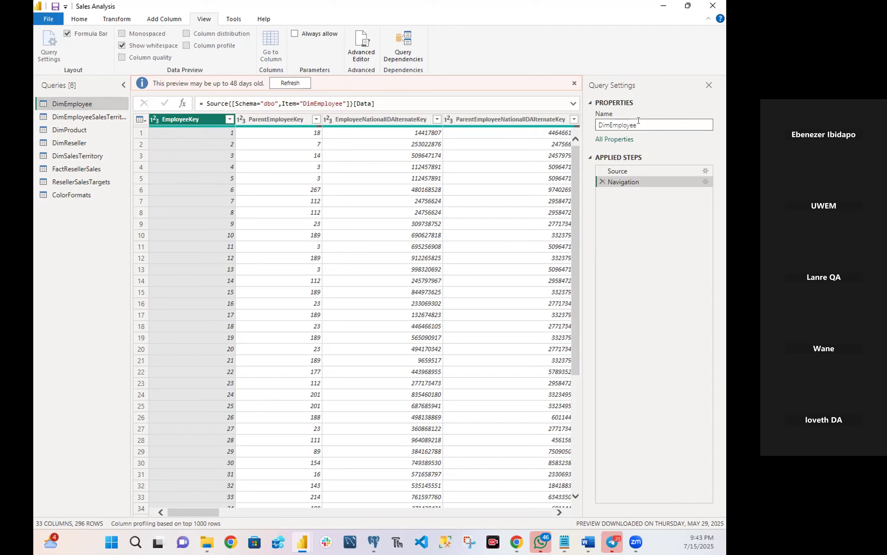
drag(639, 125, 549, 125)
text(Salesperson)
key(Return)
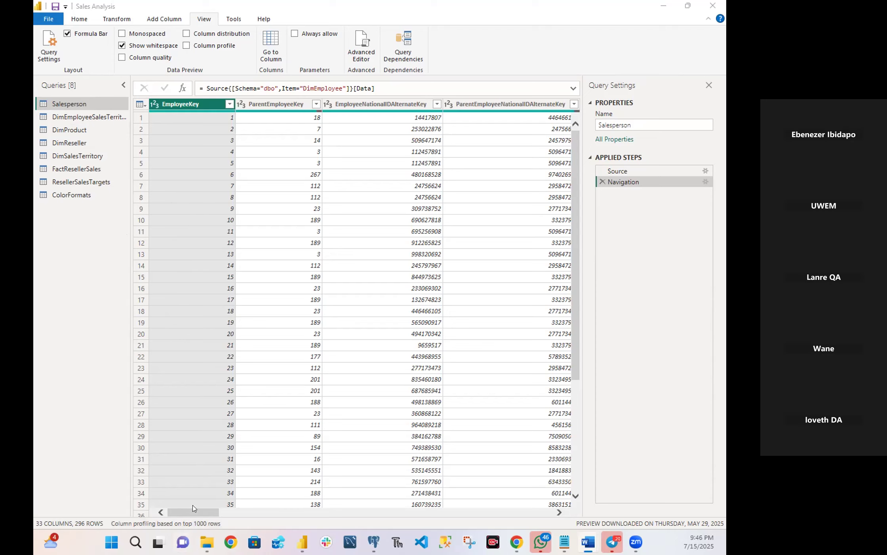
Open the Go to Column dialog for the Salesperson query.
click(252, 513)
drag(252, 514, 194, 493)
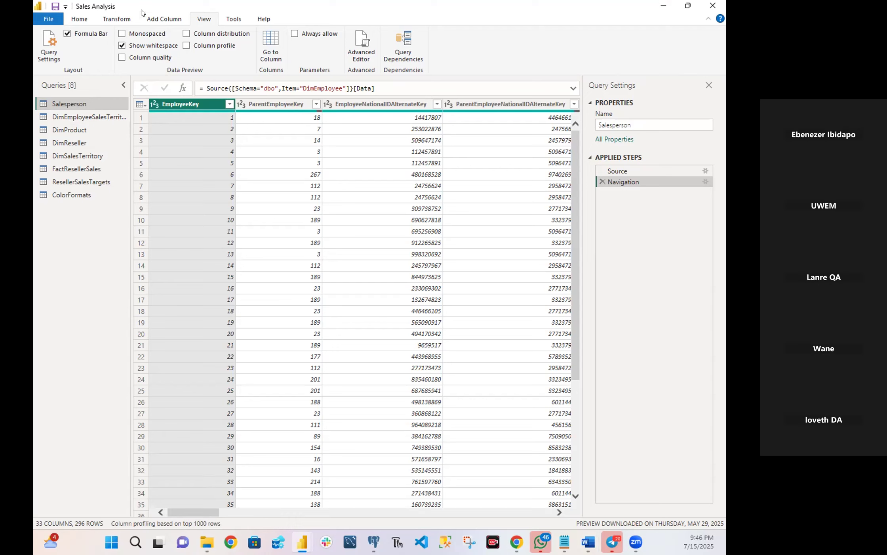
click(80, 19)
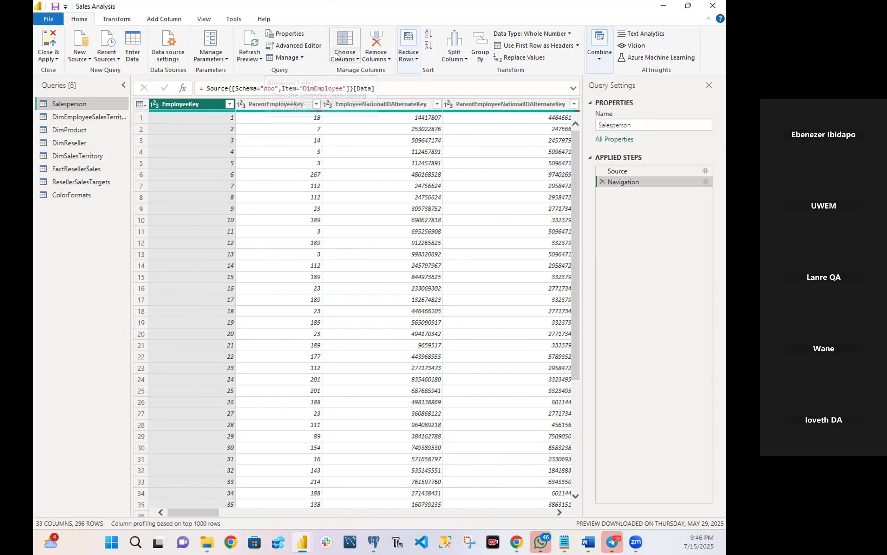
click(357, 59)
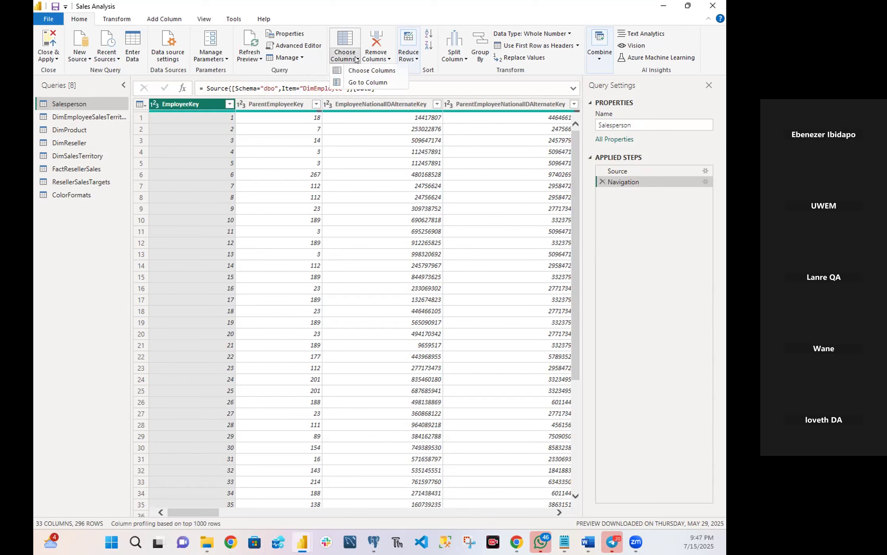
click(356, 83)
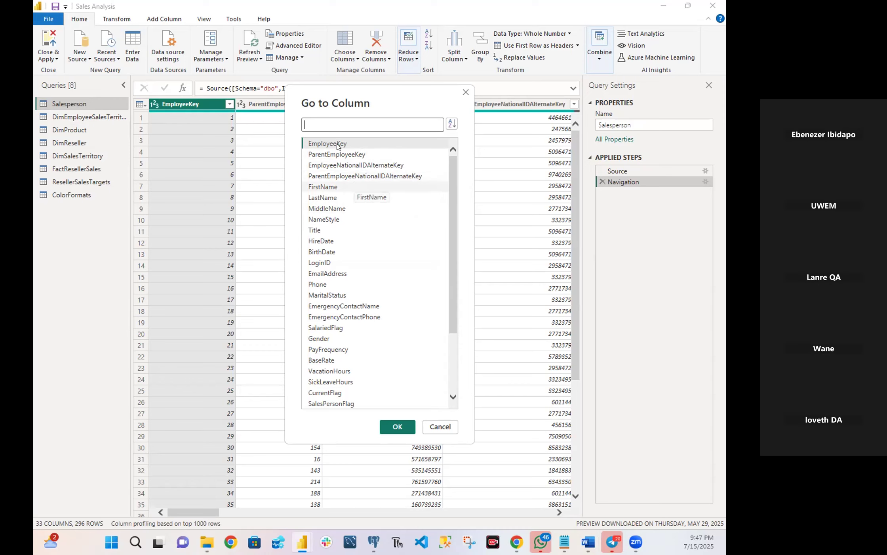
Sort the column list in the Go to Column dialog by name instead of natural order.
click(451, 125)
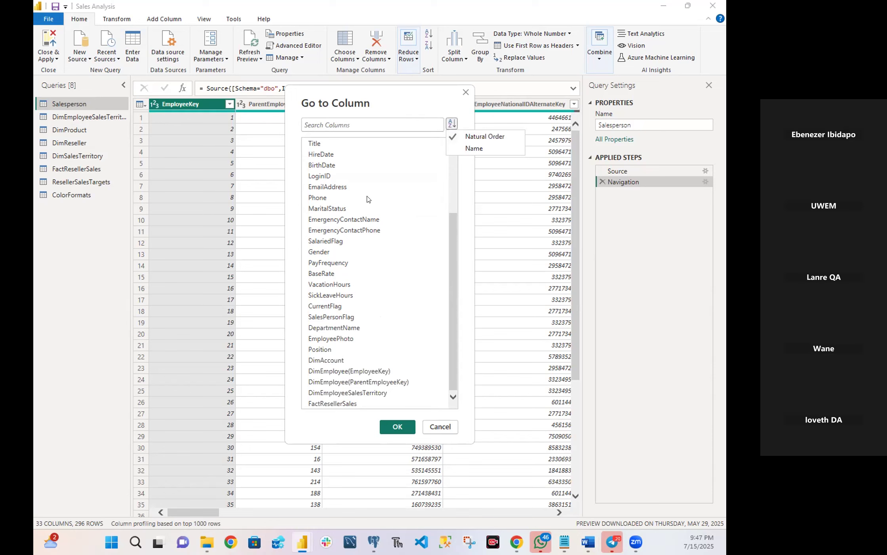
click(452, 124)
click(452, 125)
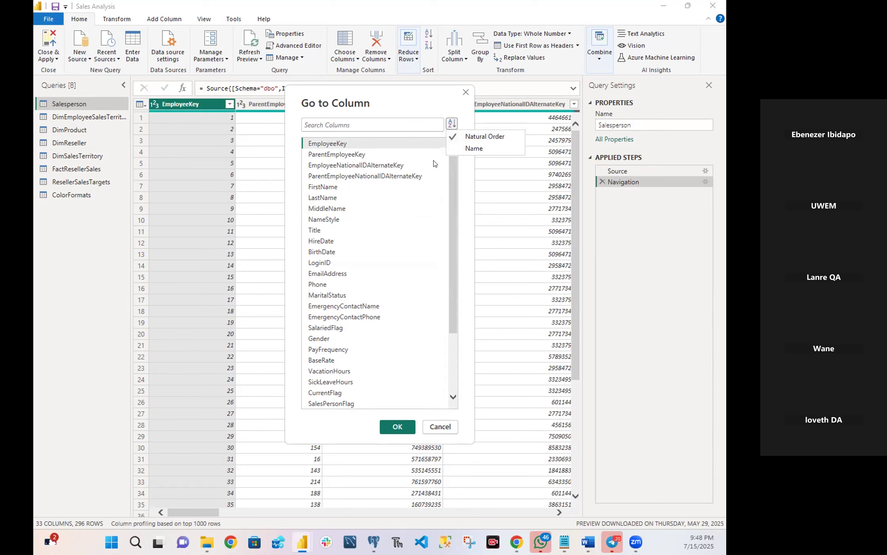
scroll(435, 163, down, 3)
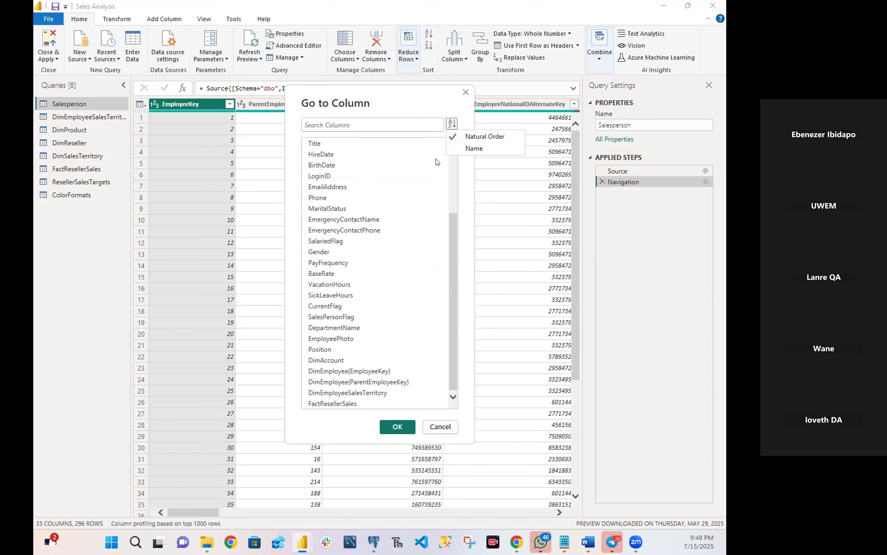
scroll(436, 160, up, 3)
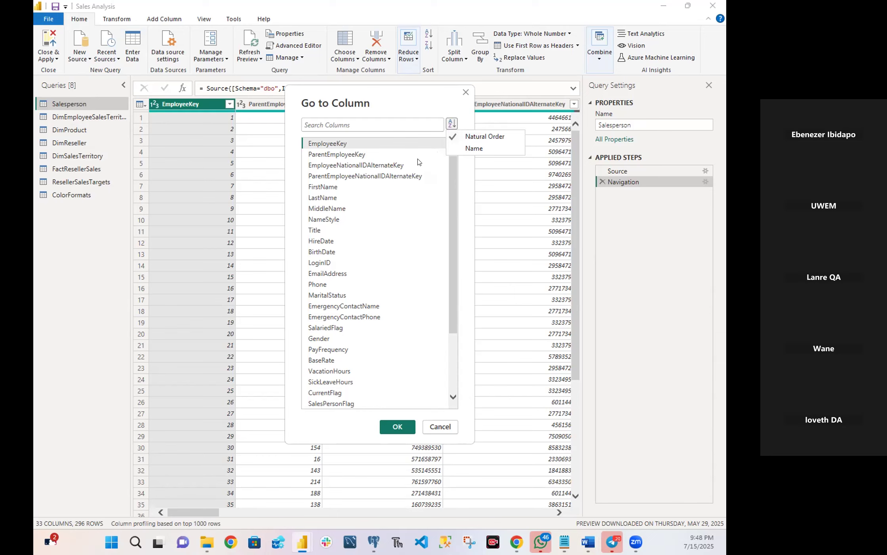
click(454, 136)
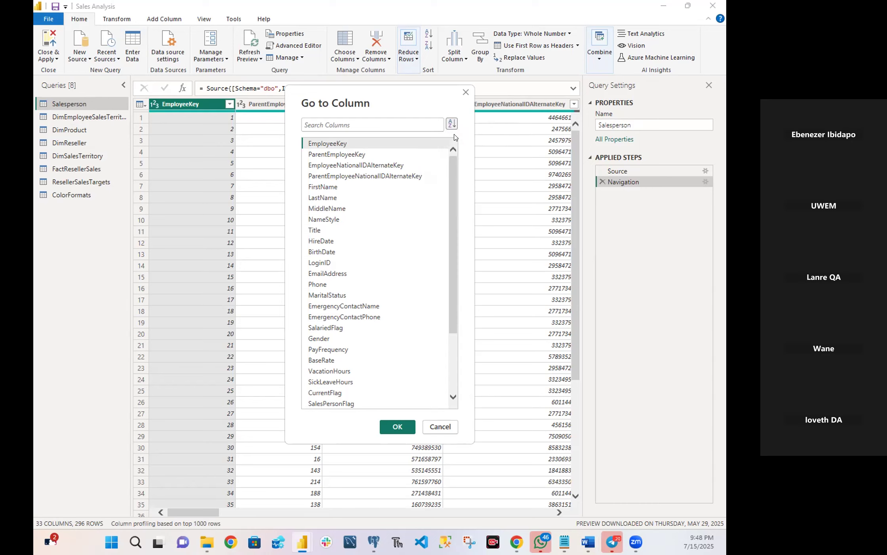
click(451, 124)
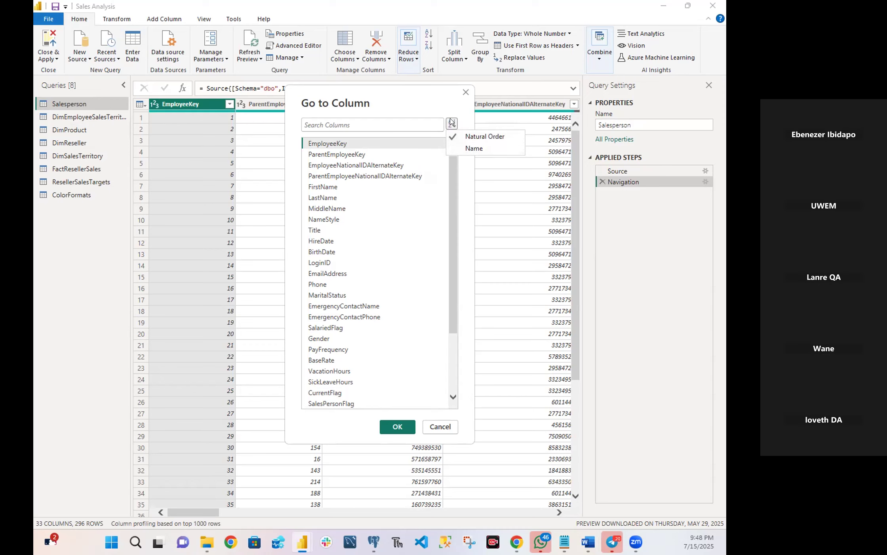
click(471, 148)
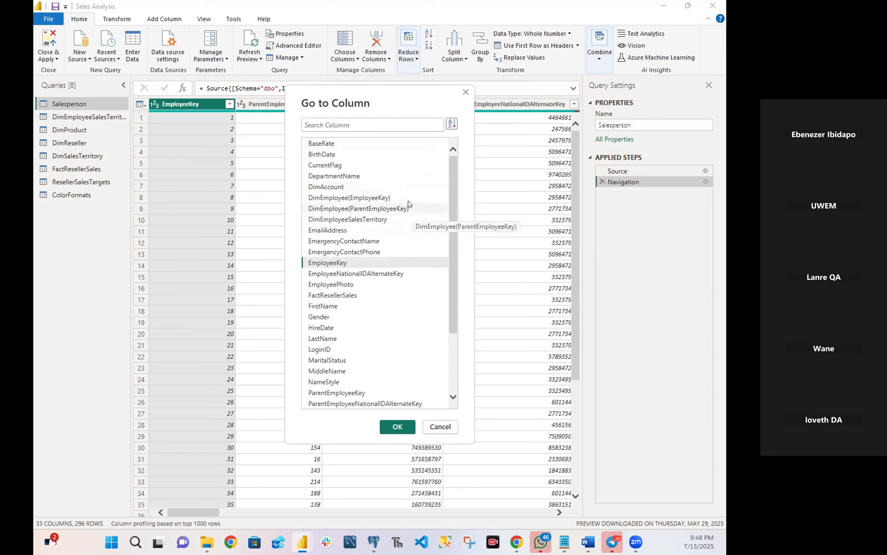
Choose SalesPersonFlag in the column list and go to that column.
drag(453, 206, 454, 181)
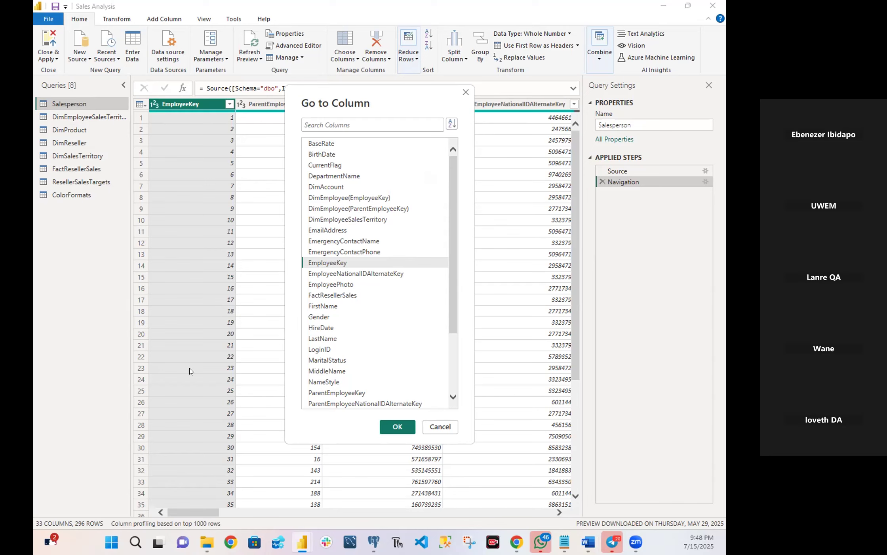
drag(454, 298, 452, 386)
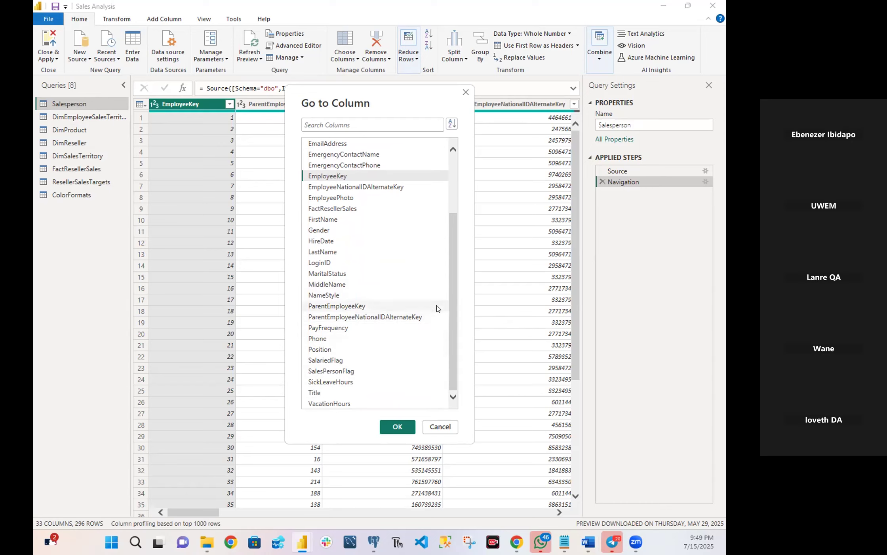
click(339, 374)
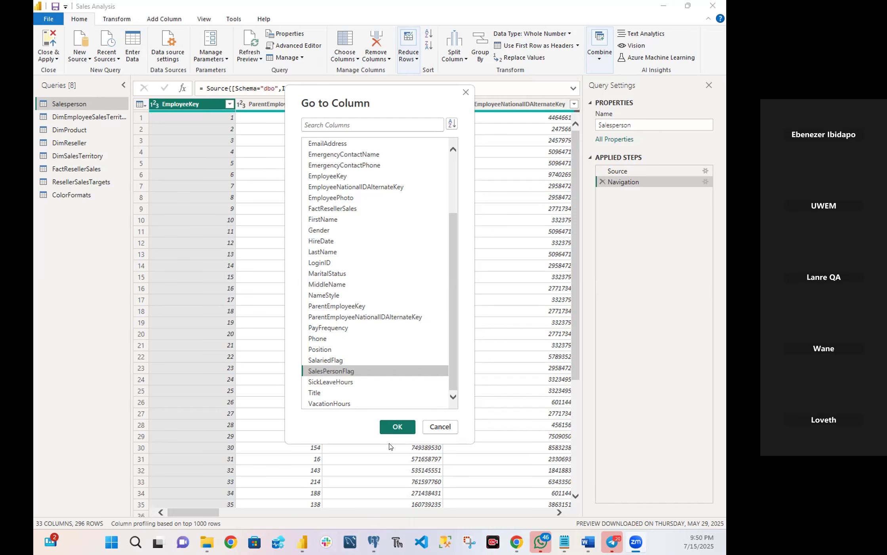
click(397, 426)
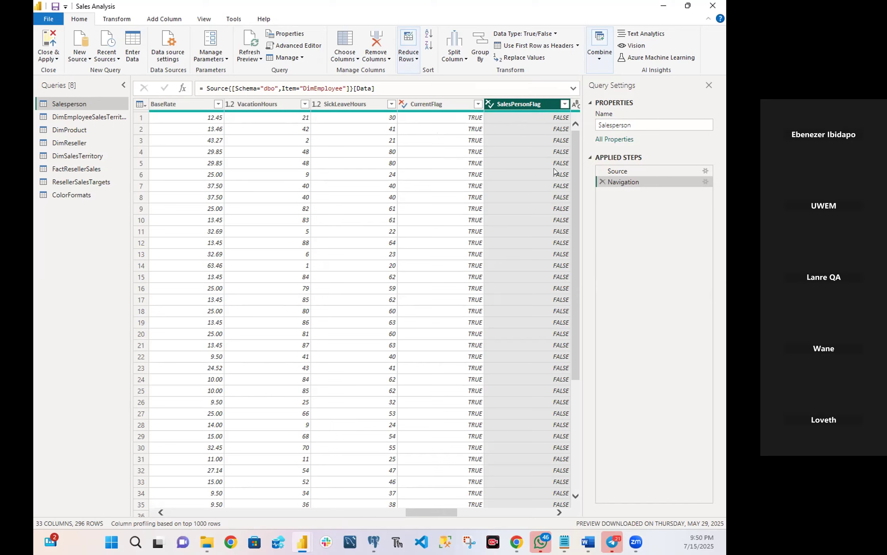
Filter the SalesPersonFlag column of the Salesperson query to keep only the TRUE rows.
click(564, 104)
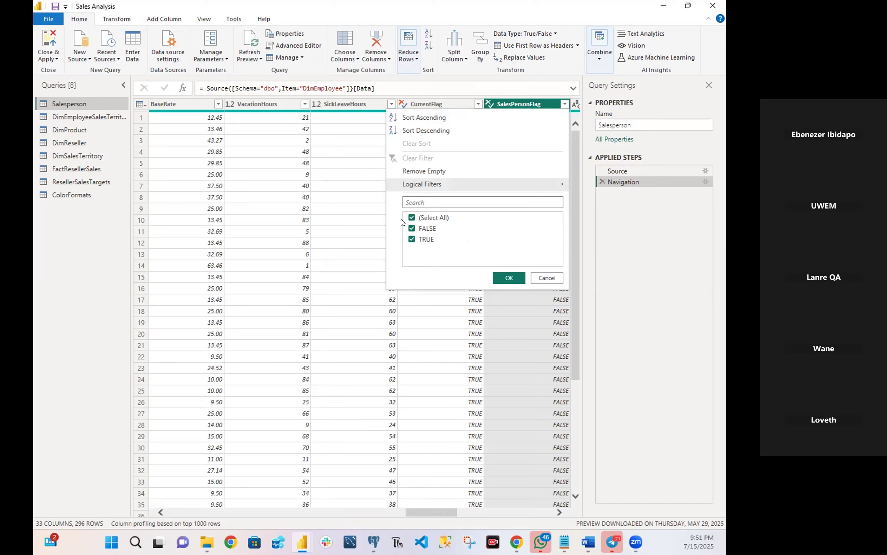
click(413, 219)
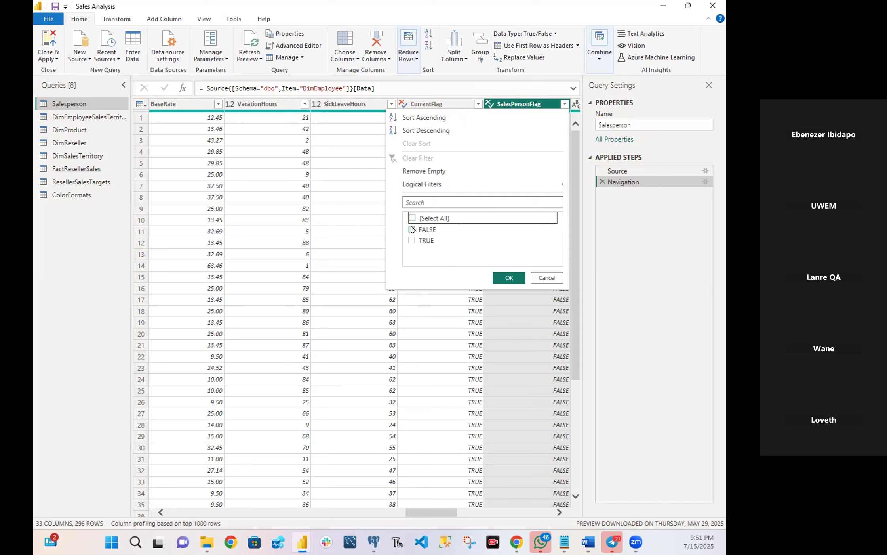
click(412, 240)
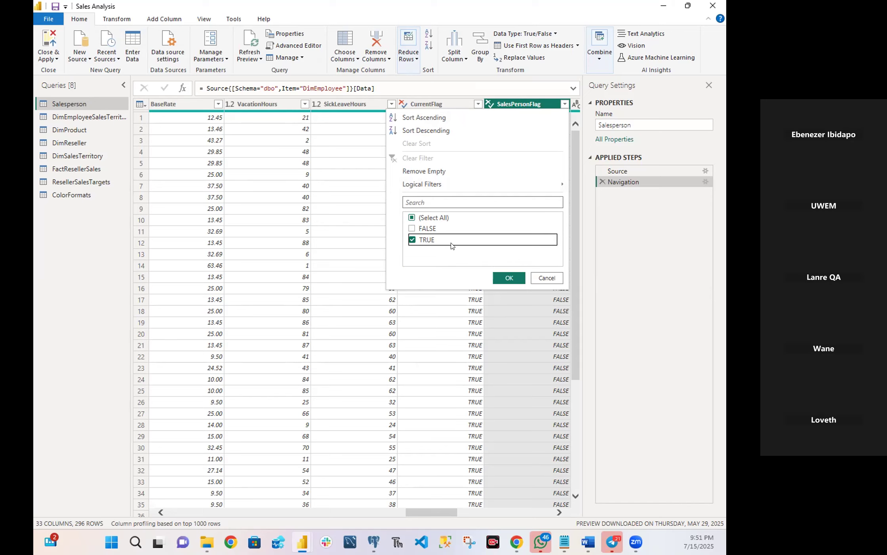
click(509, 278)
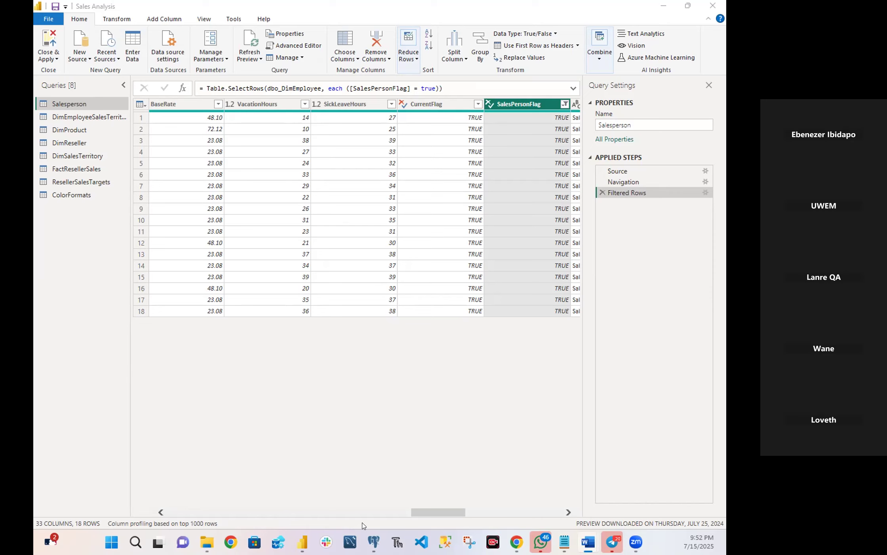
mouse_move(425, 512)
mouse_down()
mouse_move(531, 519)
mouse_move(435, 514)
mouse_up()
drag(372, 514, 317, 507)
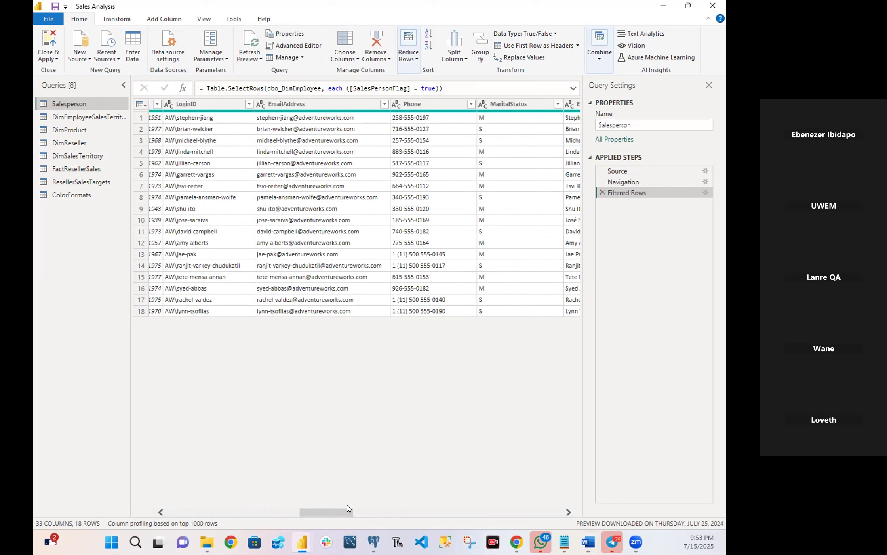
mouse_move(373, 541)
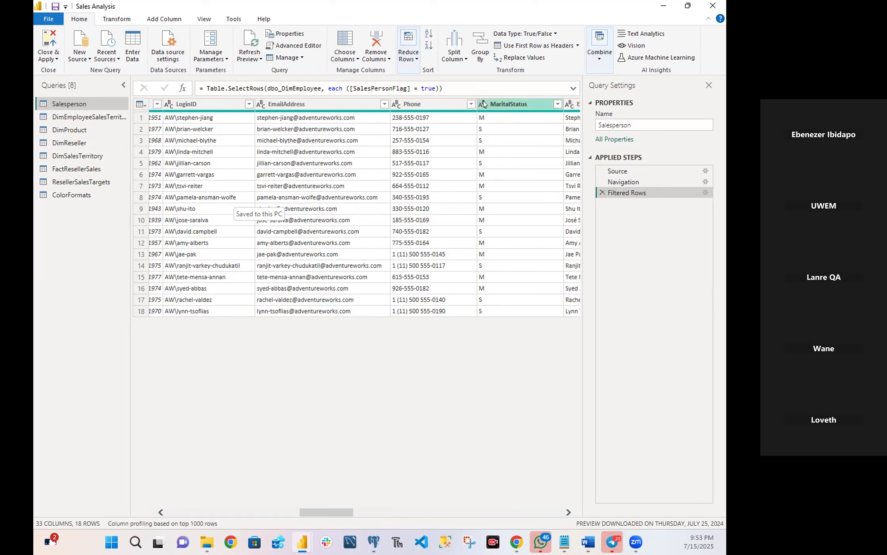
click(356, 59)
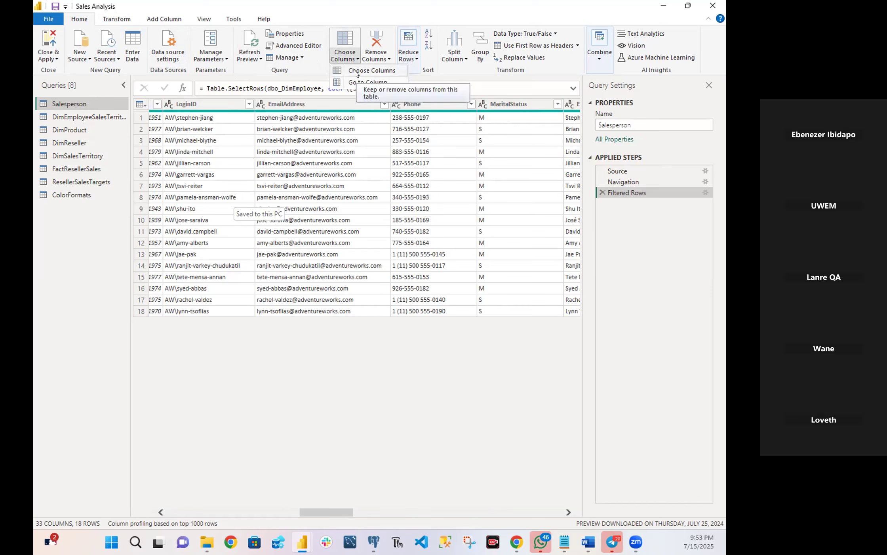
click(356, 74)
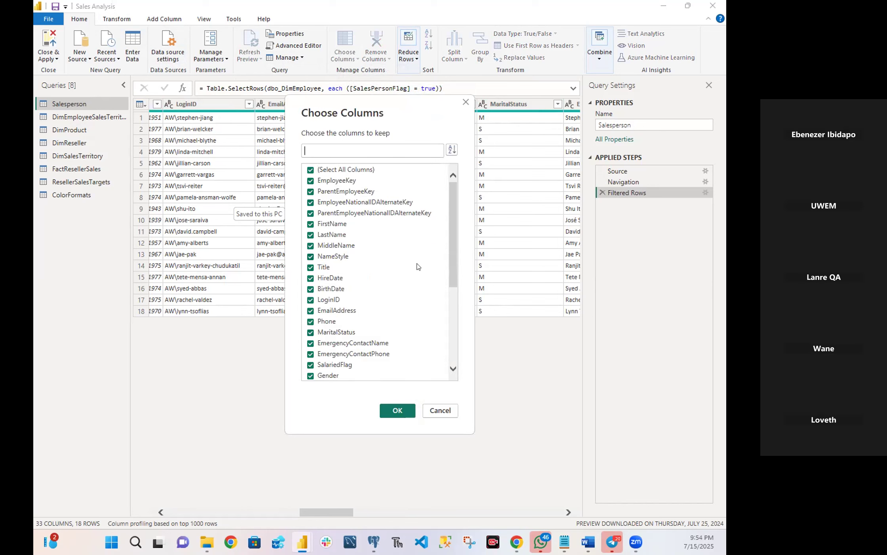
drag(453, 231, 458, 200)
click(440, 410)
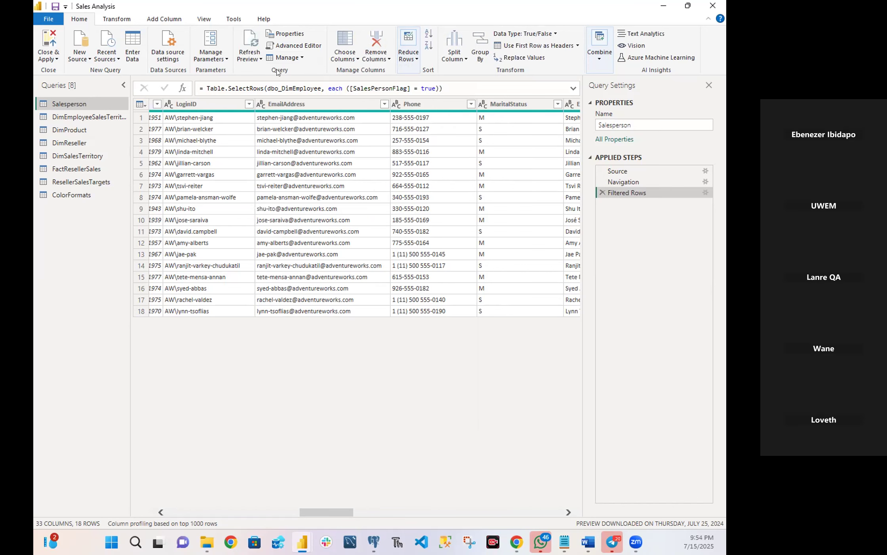
In Choose Columns, deselect all columns and select only EmployeeKey, EmployeeNationalIDAlternateKey, FirstName, LastName and Title to keep.
click(355, 59)
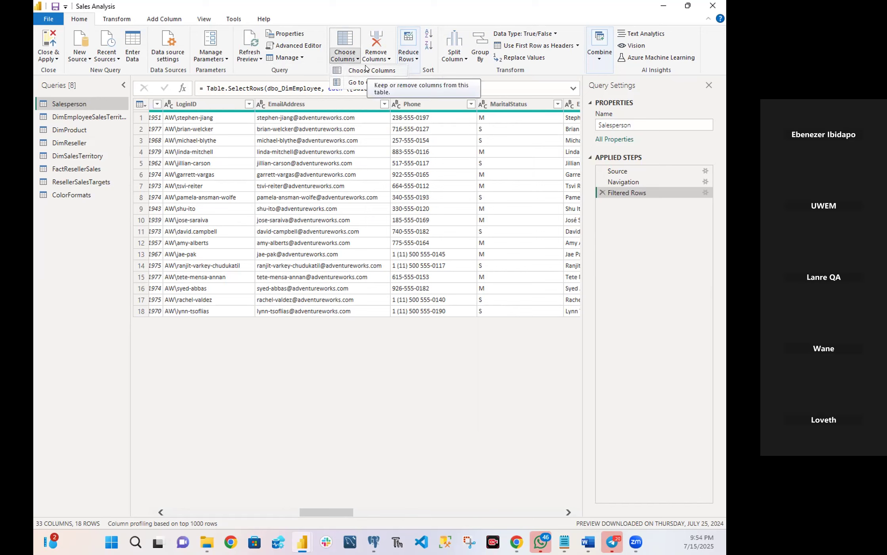
click(367, 71)
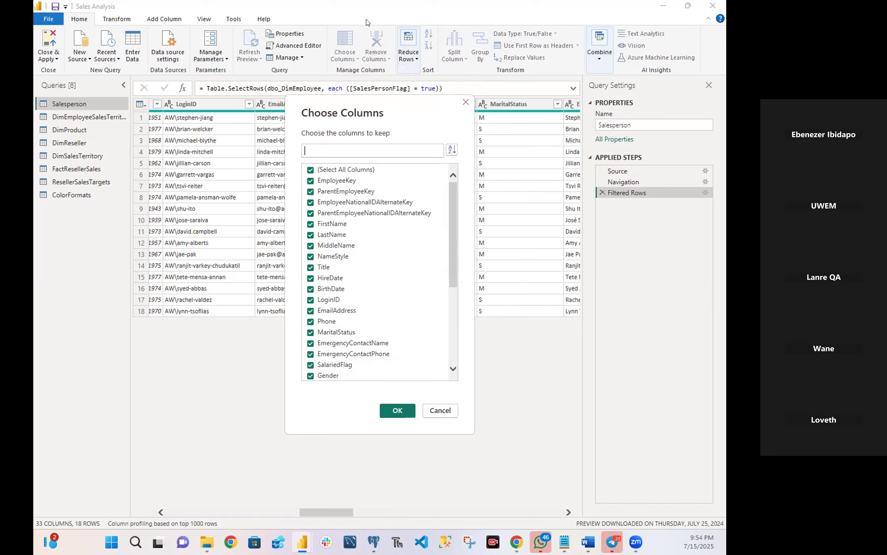
click(307, 171)
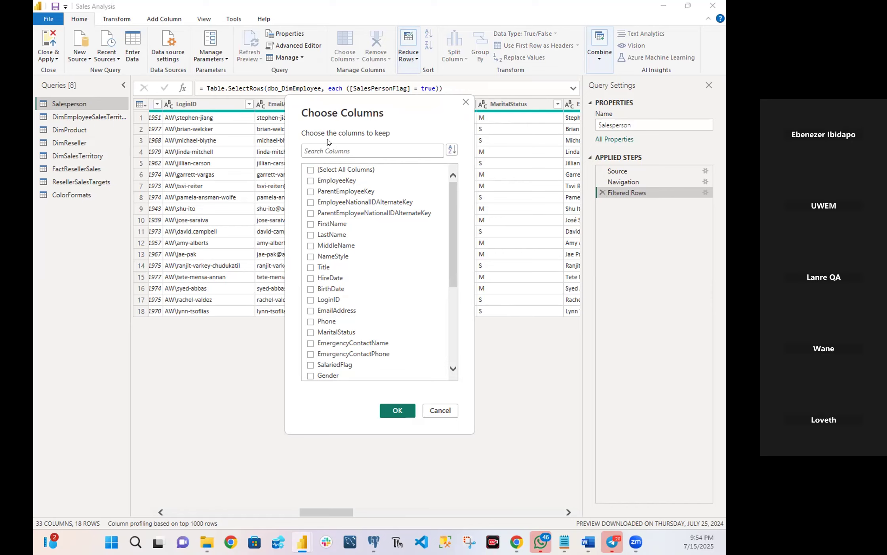
click(311, 181)
click(311, 203)
click(311, 225)
click(310, 235)
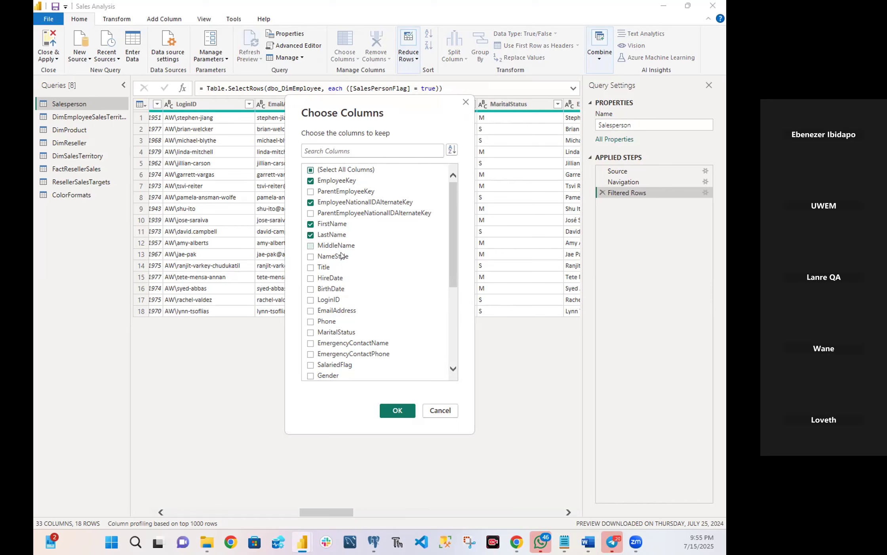
click(311, 267)
Add EmailAddress to the columns to keep and apply the column selection to the Salesperson query.
scroll(347, 328, down, 5)
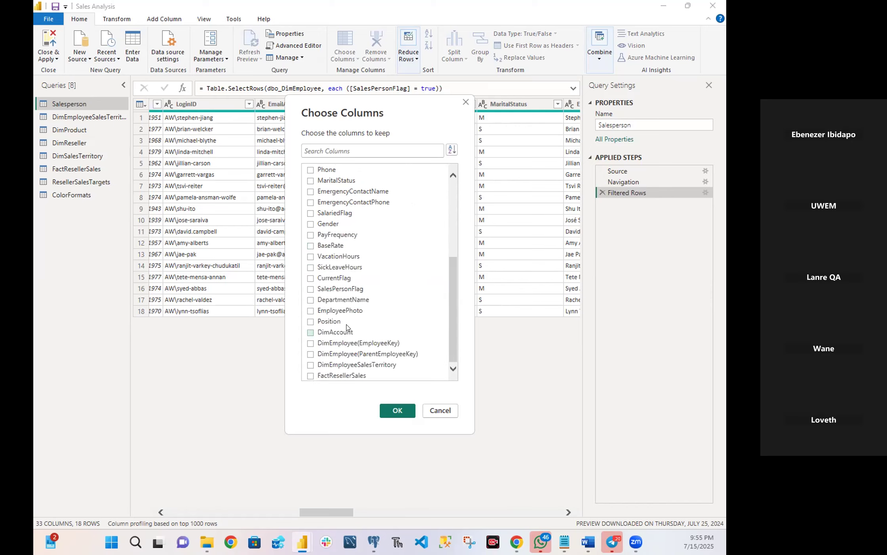
scroll(349, 328, up, 5)
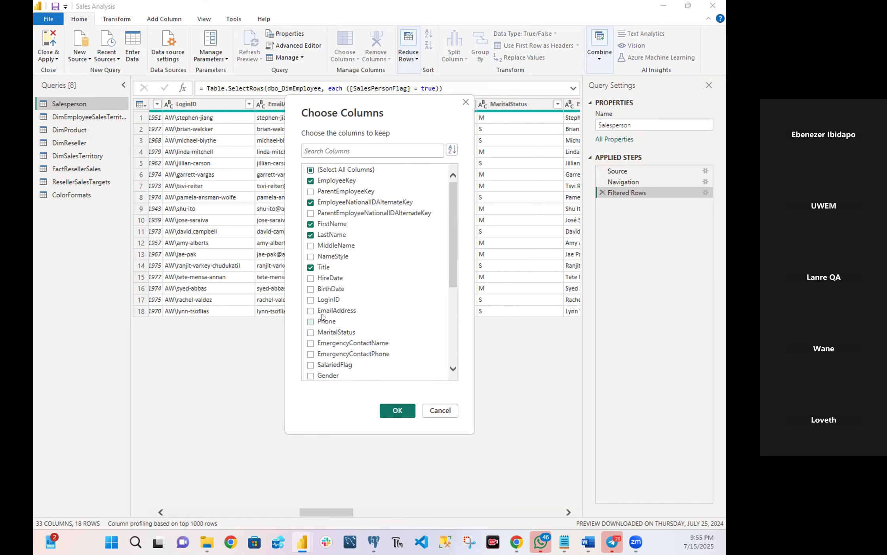
scroll(322, 318, down, 5)
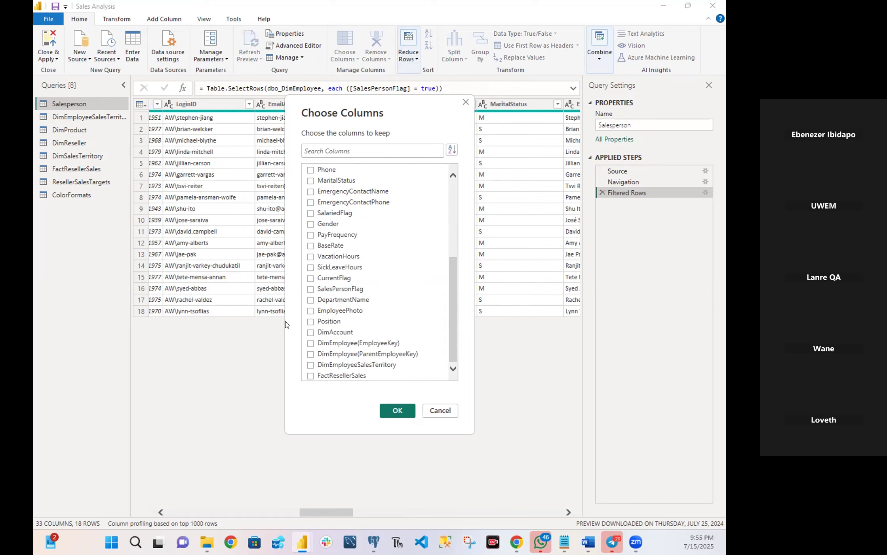
scroll(329, 334, up, 5)
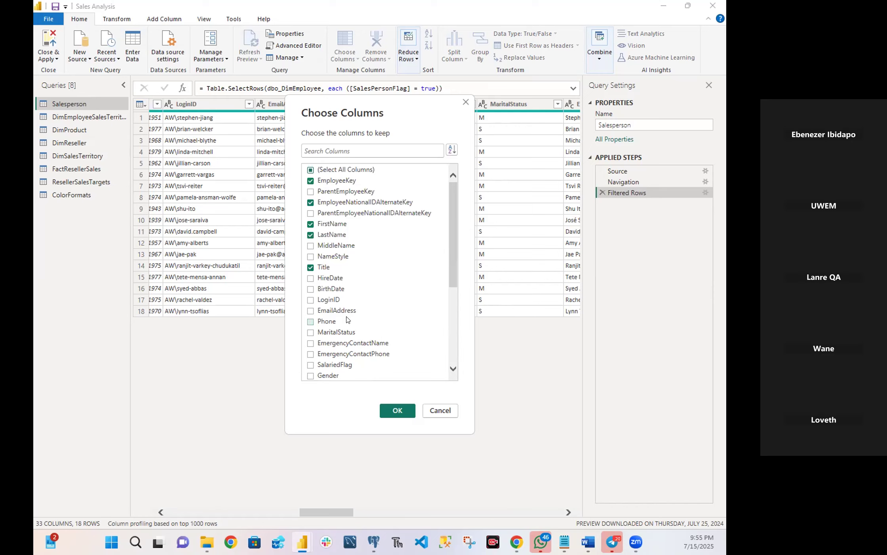
click(311, 311)
click(390, 411)
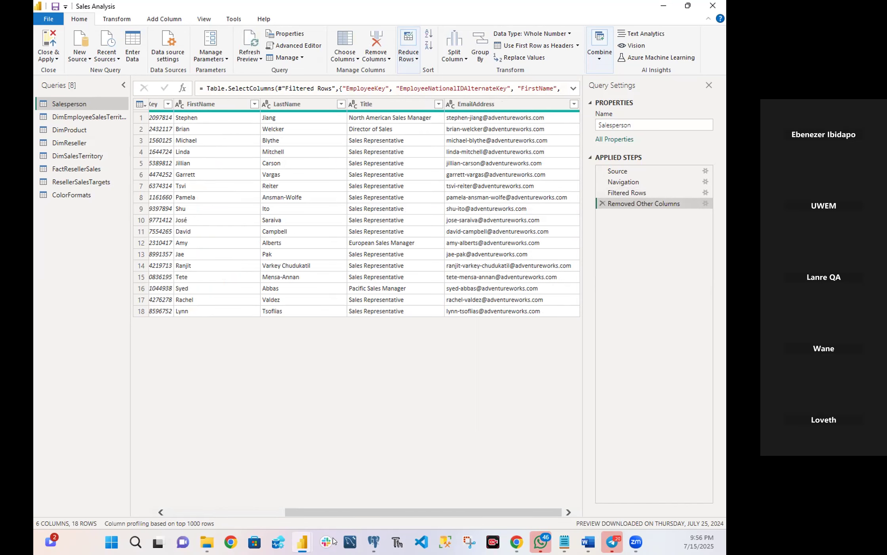
drag(314, 511, 283, 489)
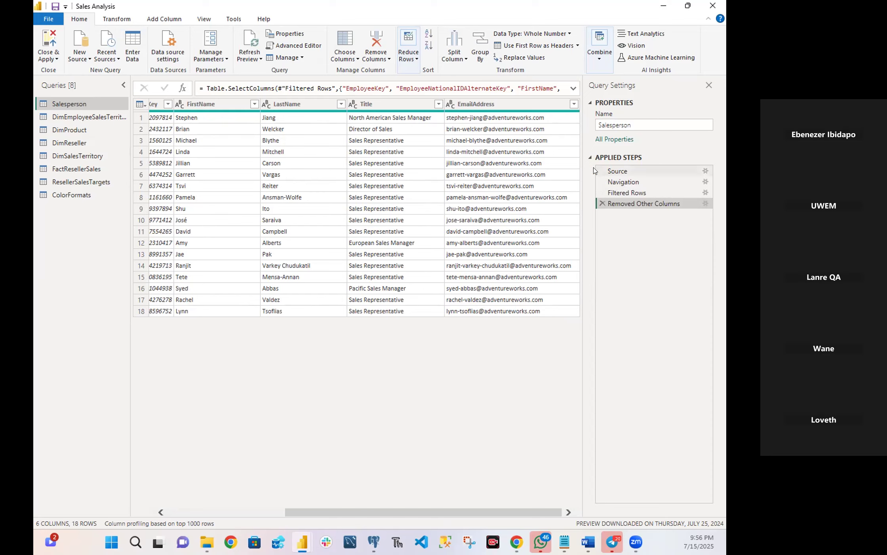
drag(309, 511, 492, 515)
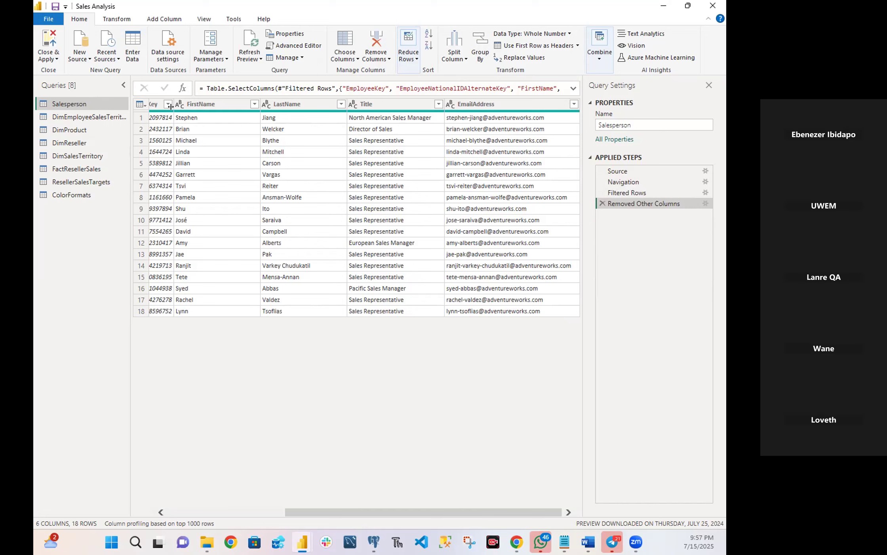
Set up a merge of the FirstName and LastName columns in the Salesperson query with Space as the separator.
click(200, 105)
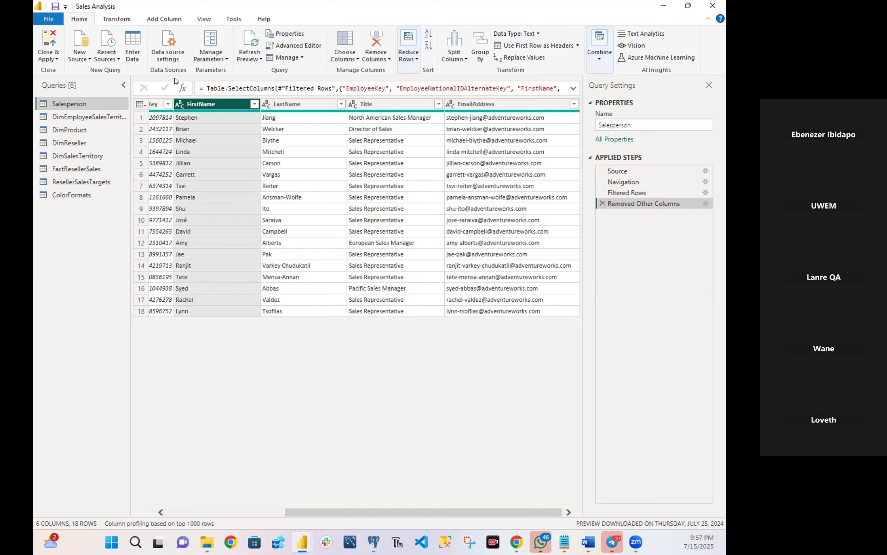
ctrl+click(298, 103)
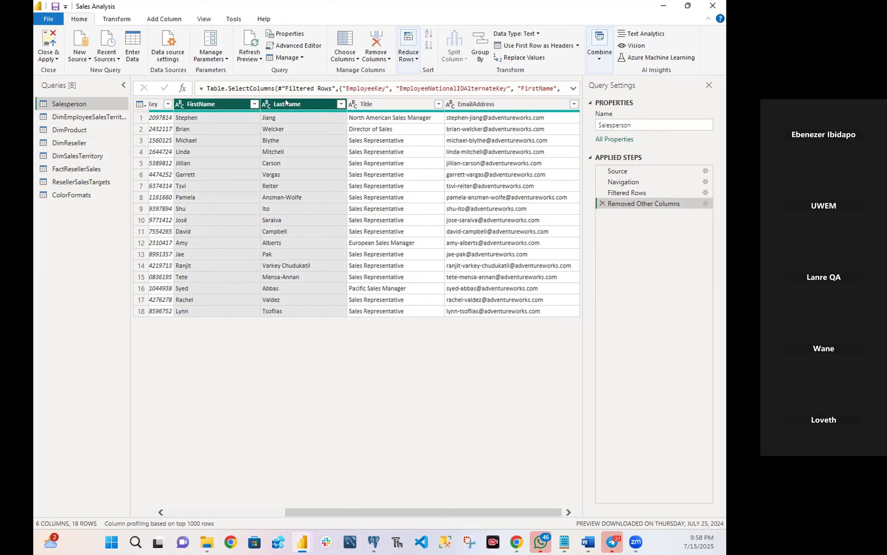
right_click(228, 107)
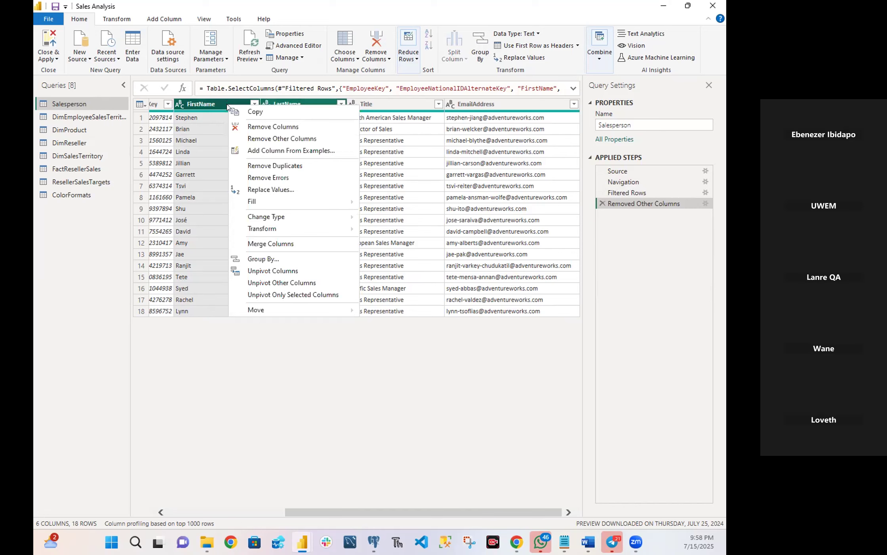
click(278, 243)
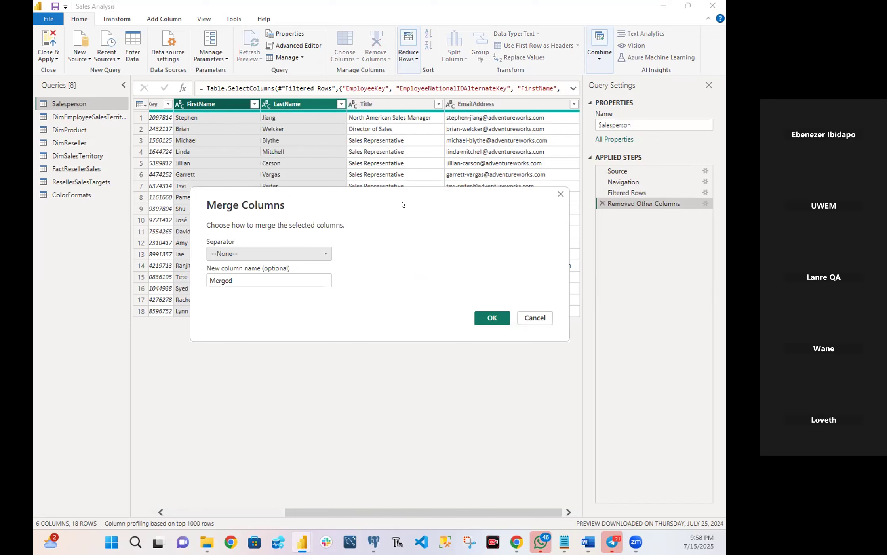
drag(409, 195, 539, 57)
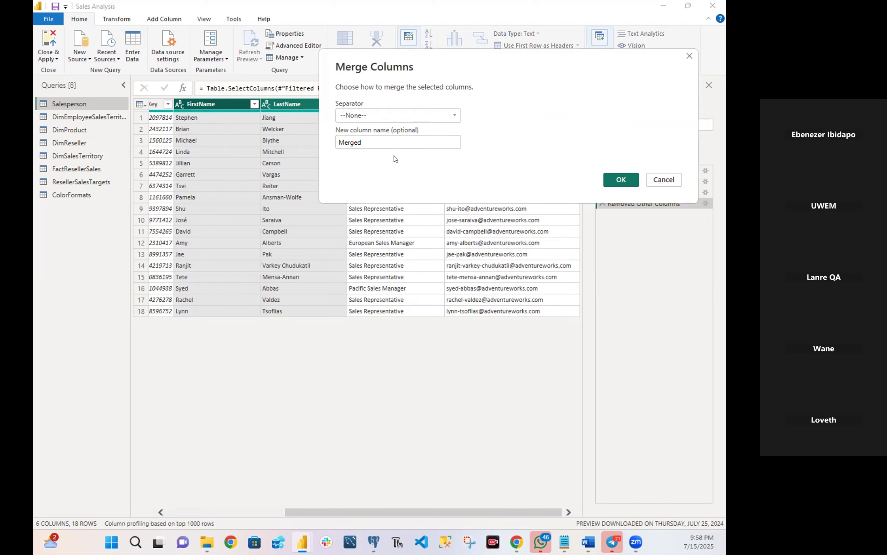
click(382, 118)
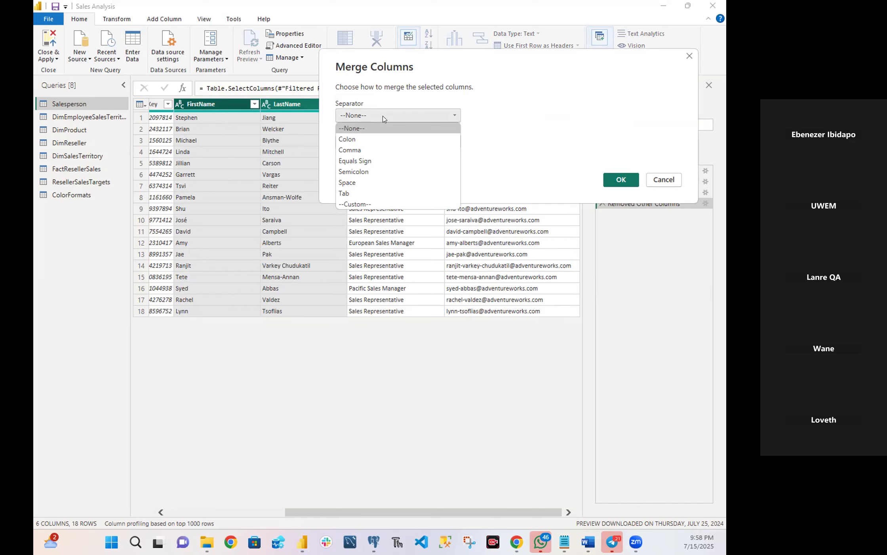
click(369, 150)
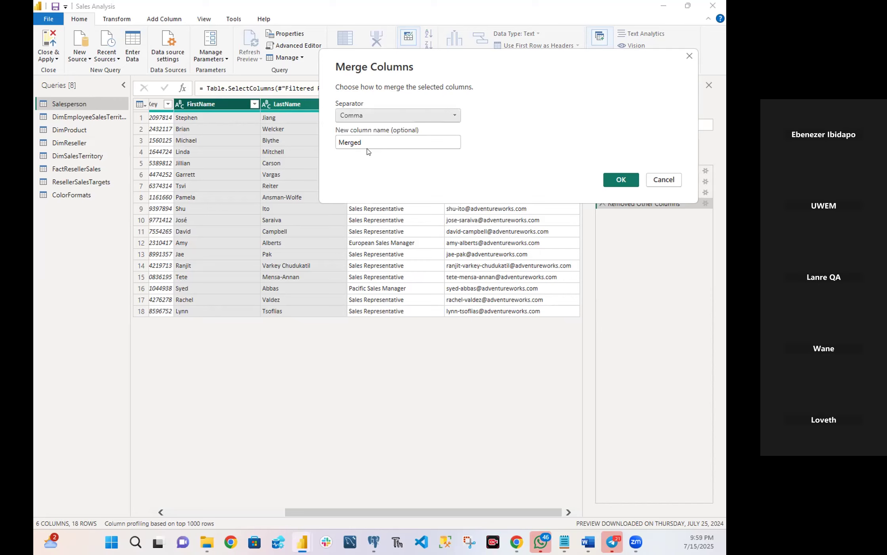
click(376, 116)
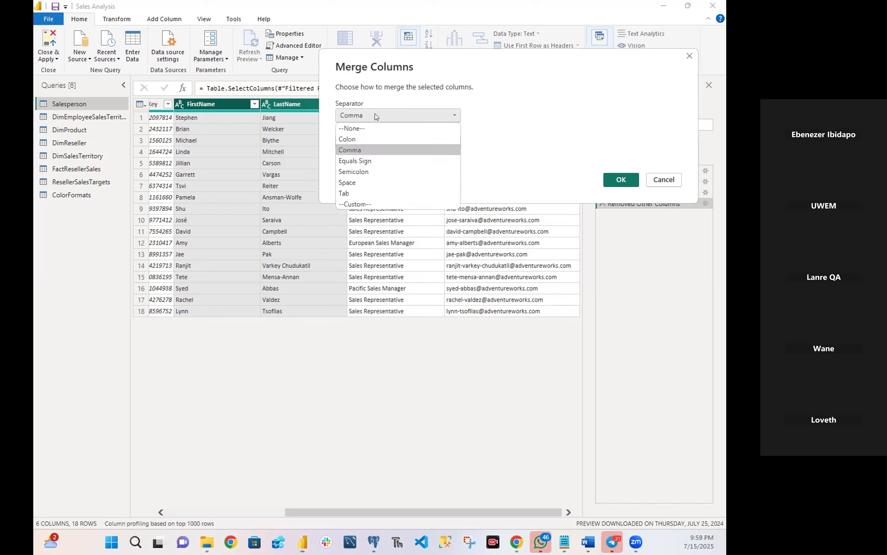
click(356, 182)
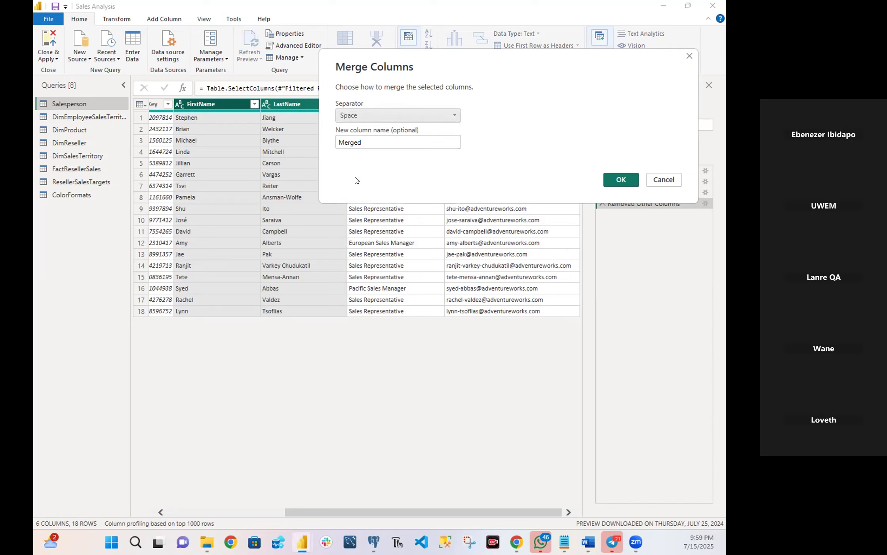
Name the merged column Salesperson and apply the merge.
click(376, 143)
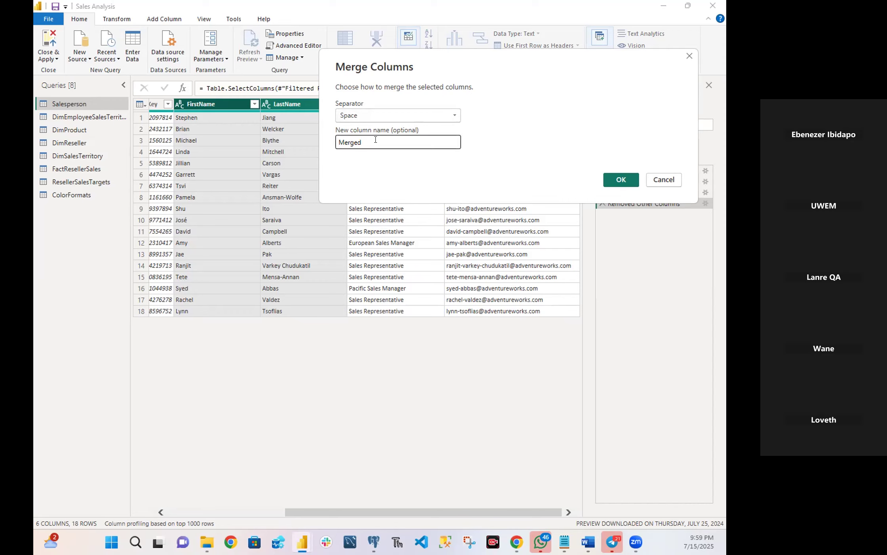
key(BackSpace)
key(BackSpace)
key(BackSpace)
key(BackSpace)
key(BackSpace)
key(BackSpace)
text(Salesp)
text(erson)
click(615, 179)
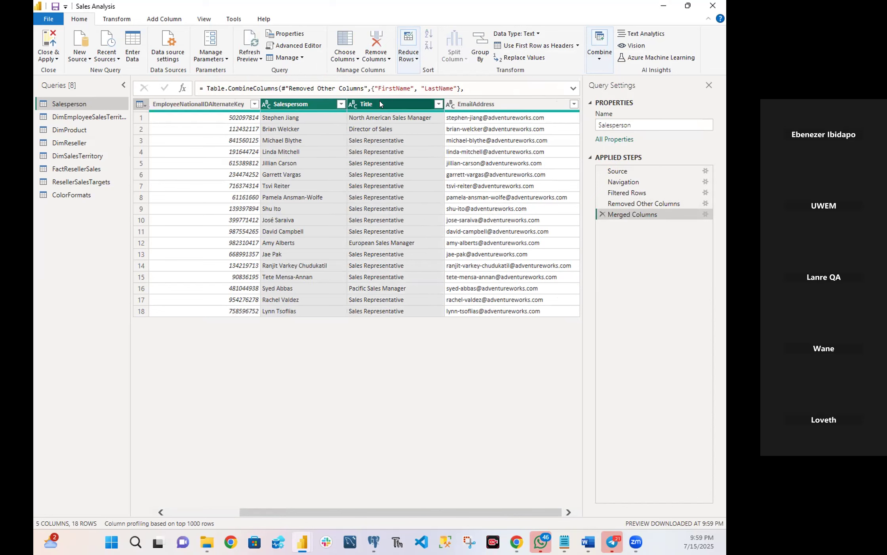
Rename the EmployeeNationalIDAlternateKey column of the Salesperson query to EmployeeID.
click(361, 103)
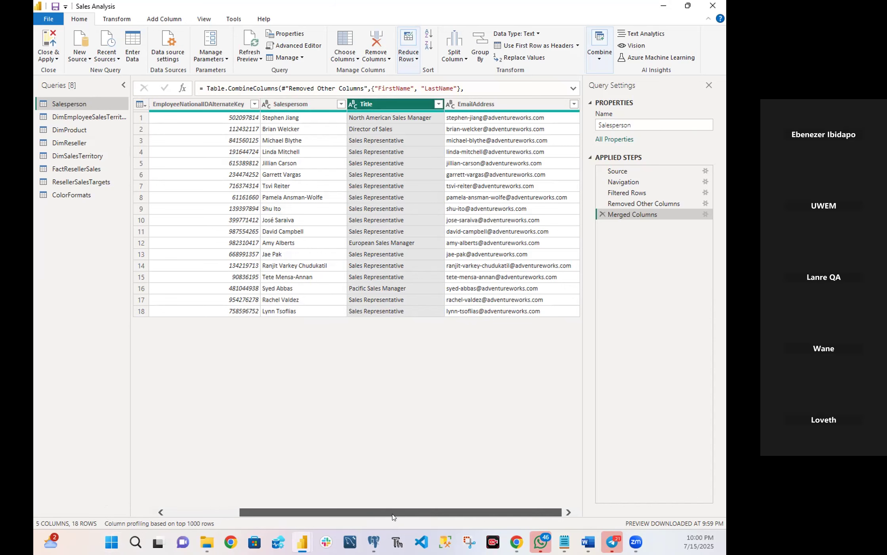
drag(359, 518, 273, 483)
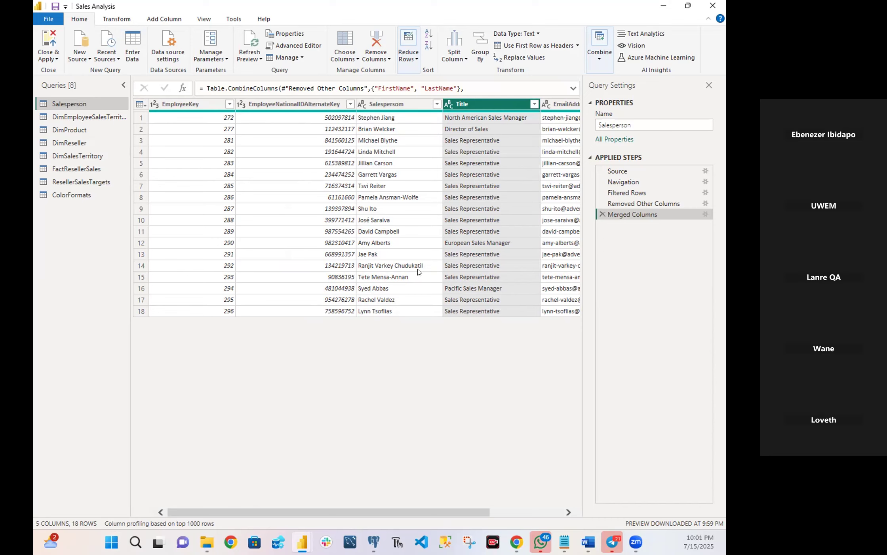
click(302, 107)
double_click(300, 103)
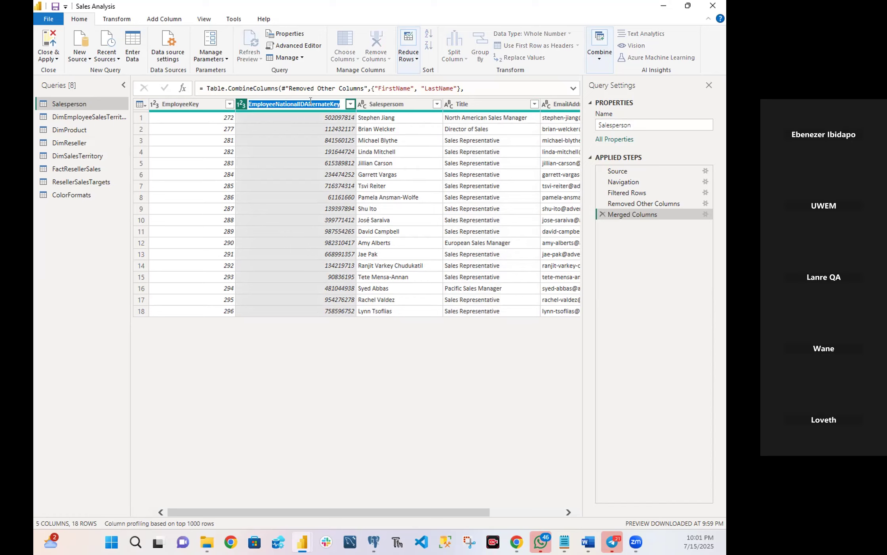
click(309, 105)
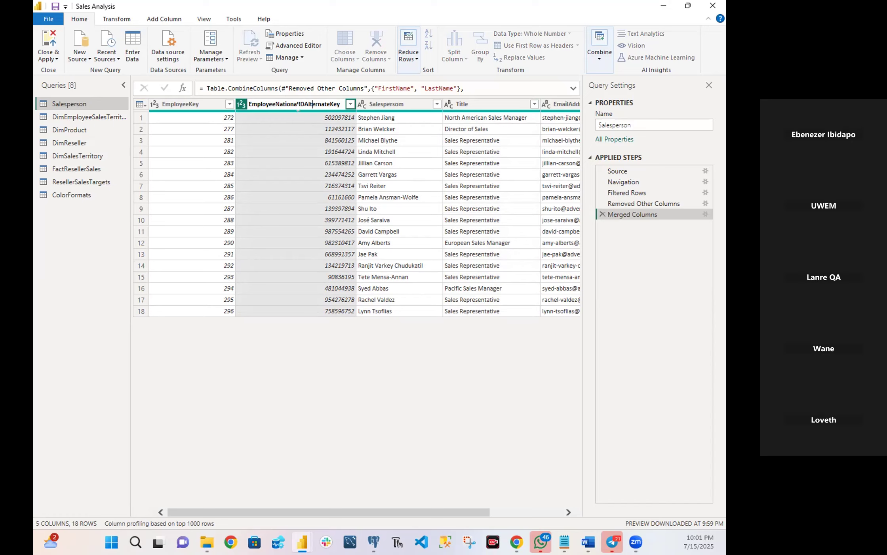
click(299, 103)
key(BackSpace)
key(BackSpace)
key(BackSpace)
key(BackSpace)
key(BackSpace)
key(BackSpace)
key(BackSpace)
key(BackSpace)
drag(281, 104, 318, 104)
key(BackSpace)
key(Return)
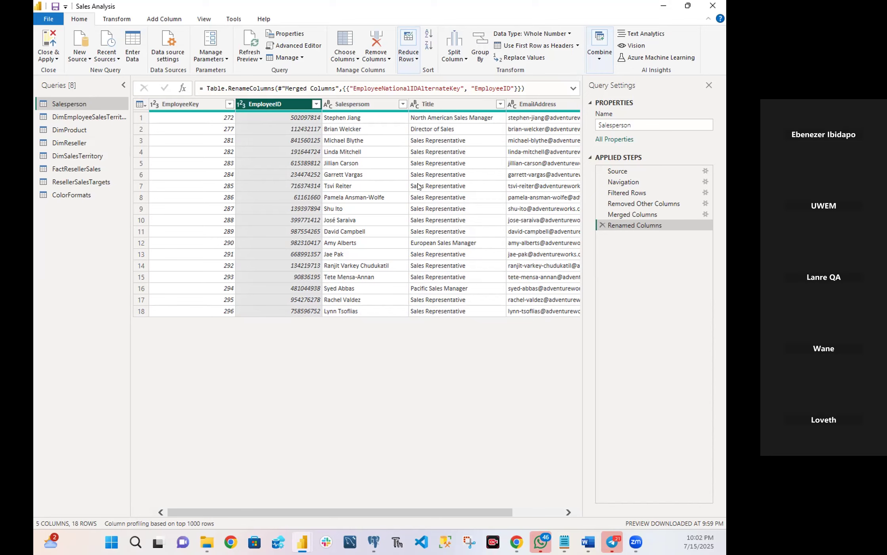
Try removing the EmailAddress column from the Salesperson query and delete that removal from the applied steps.
click(528, 105)
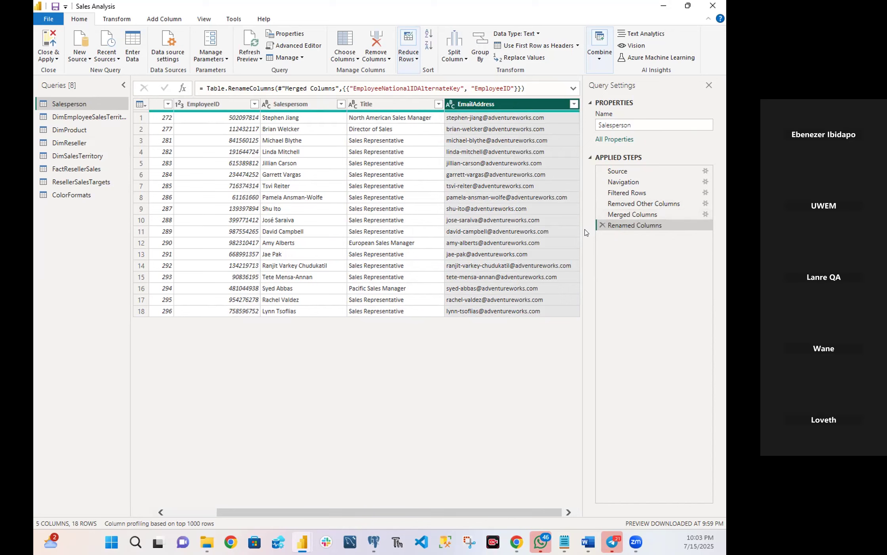
right_click(494, 104)
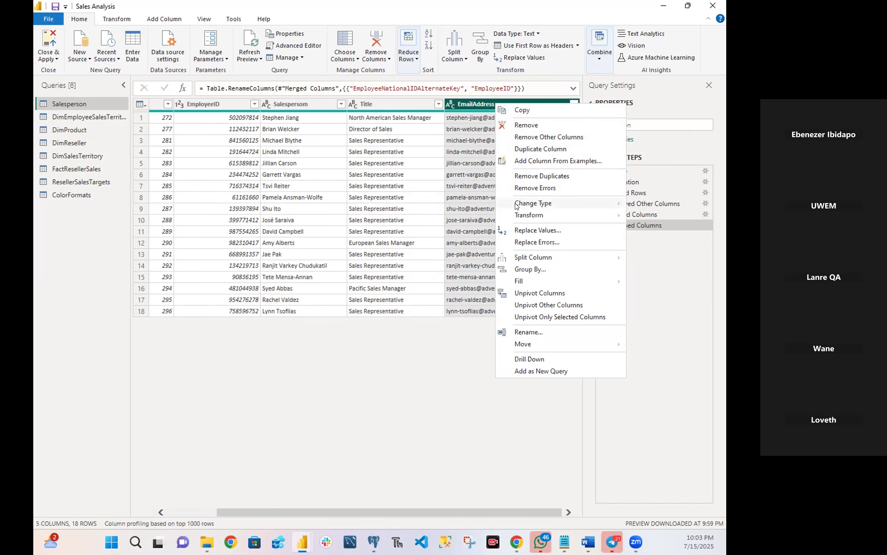
mouse_move(516, 214)
click(530, 126)
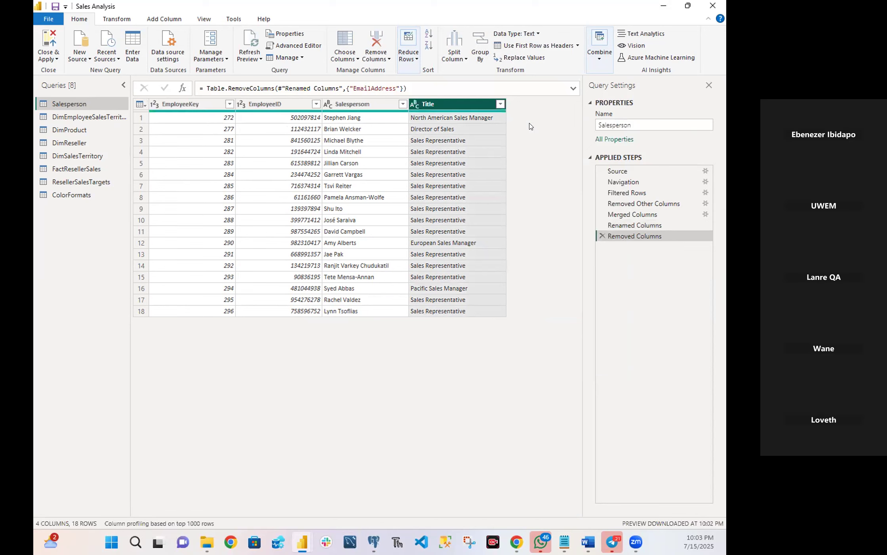
right_click(458, 108)
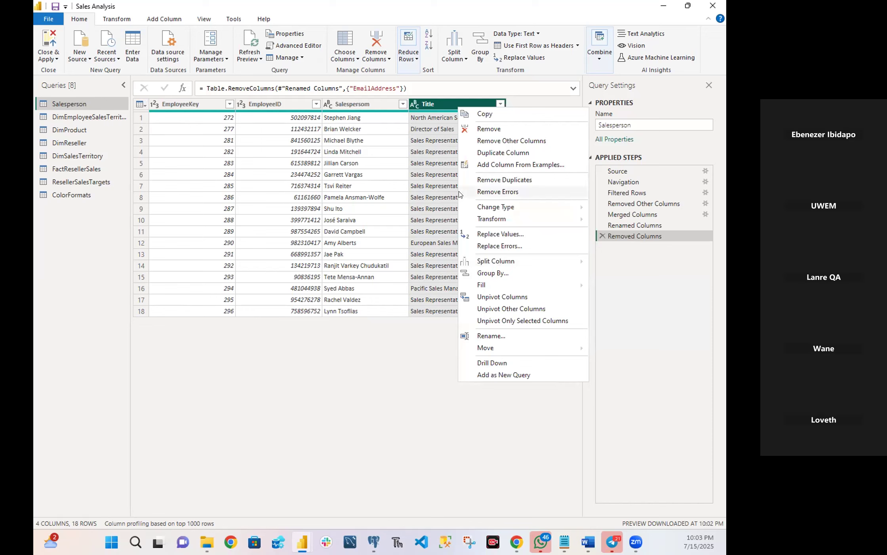
click(654, 293)
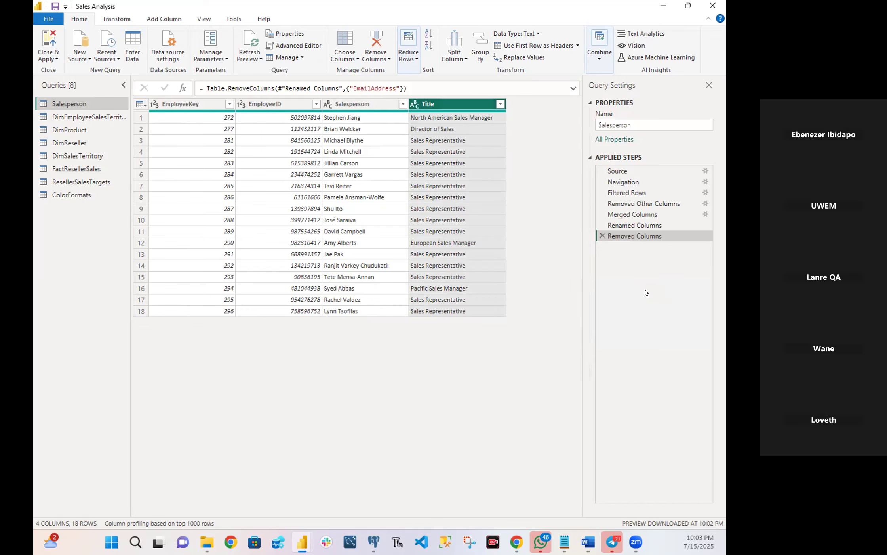
click(599, 237)
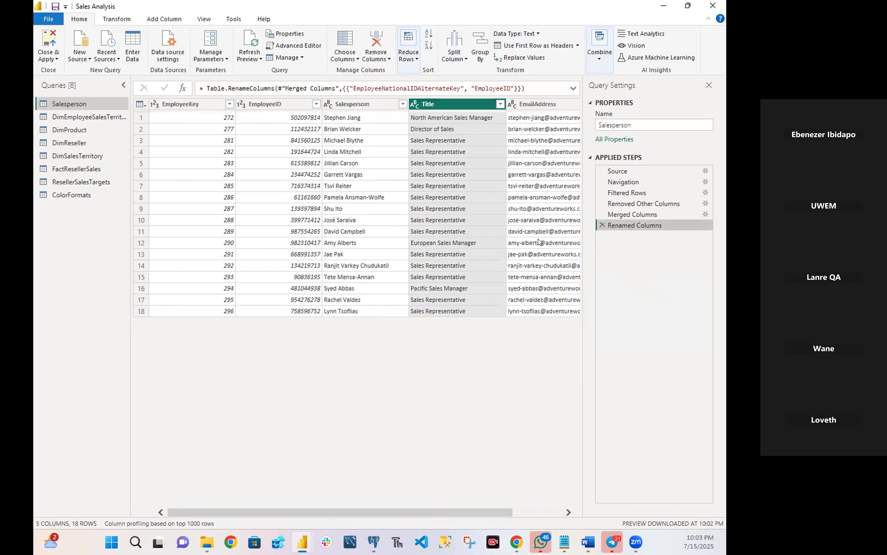
Rename the EmailAddress column of the Salesperson query to UPN.
click(539, 105)
right_click(532, 109)
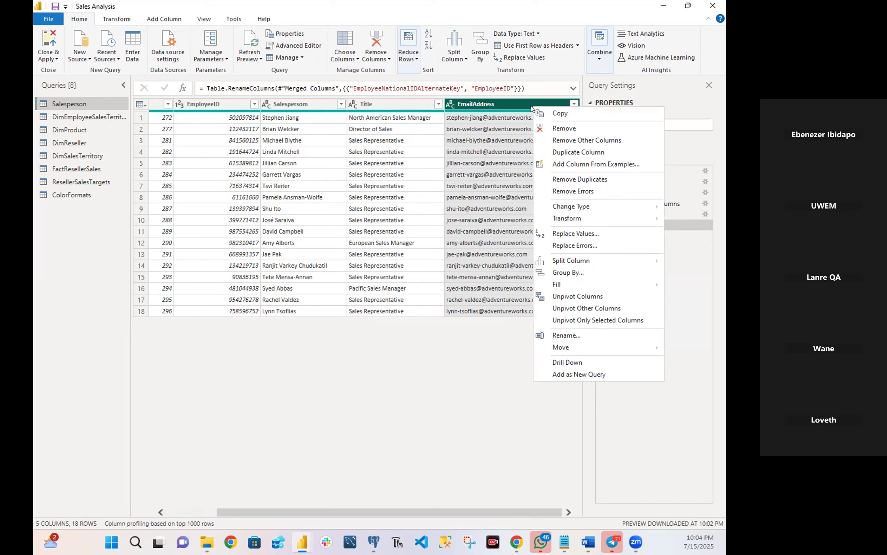
click(572, 336)
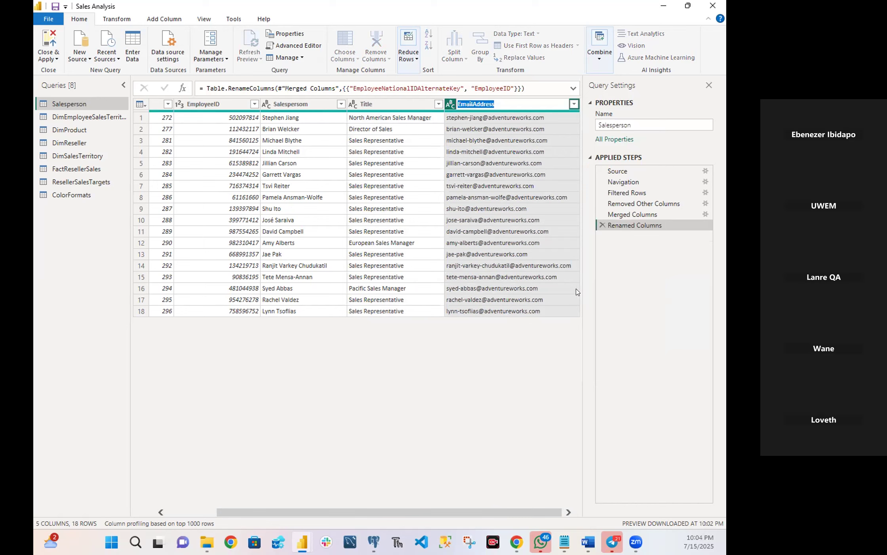
text(UPN)
key(Return)
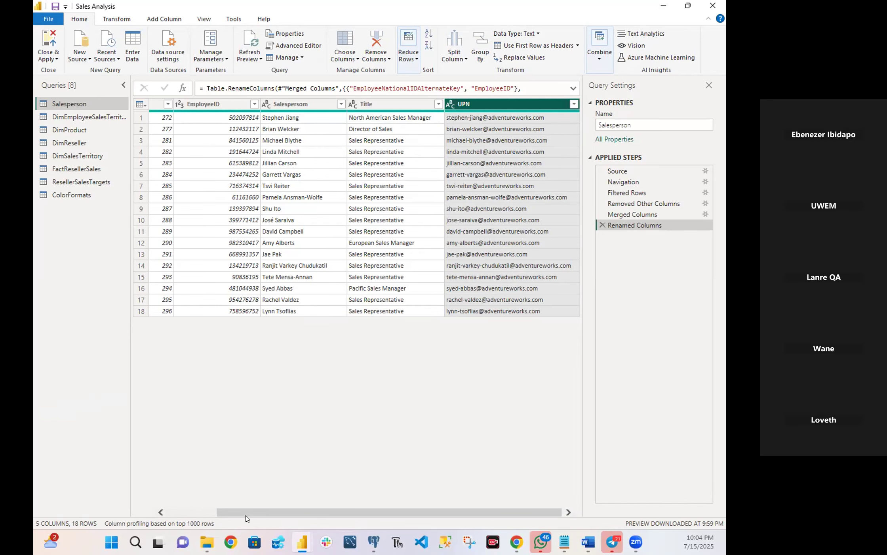
drag(244, 512, 141, 505)
drag(210, 506, 323, 508)
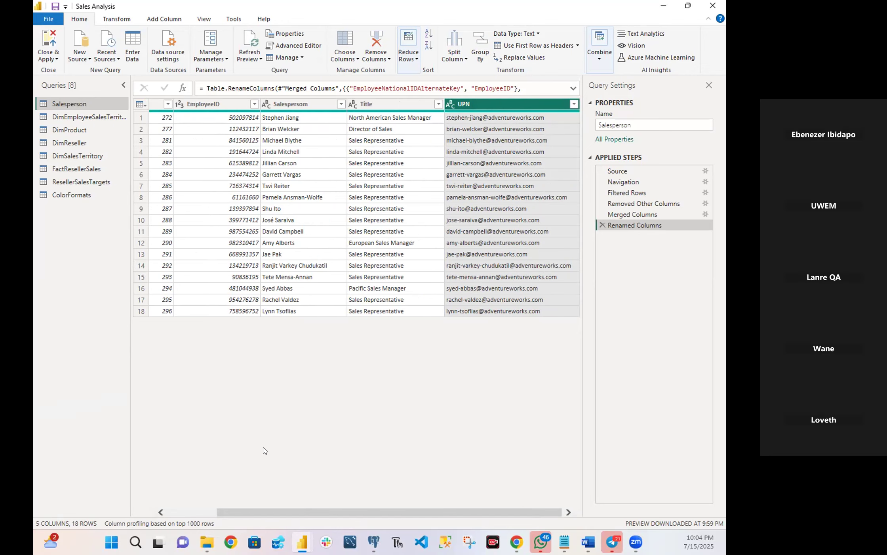
drag(226, 516, 90, 503)
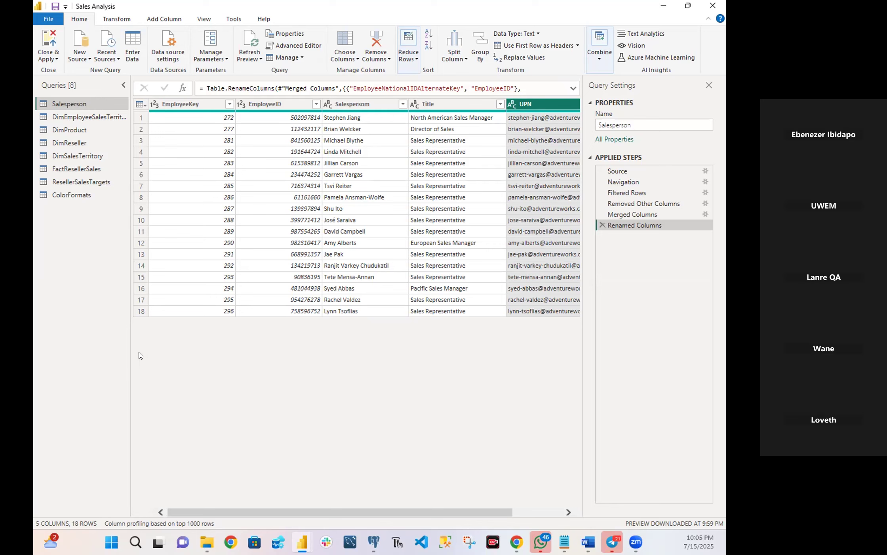
click(81, 155)
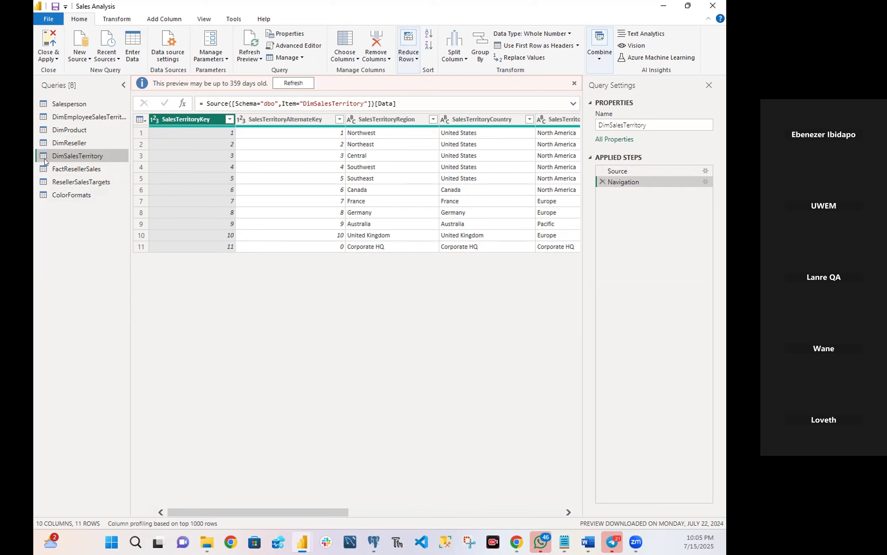
click(110, 118)
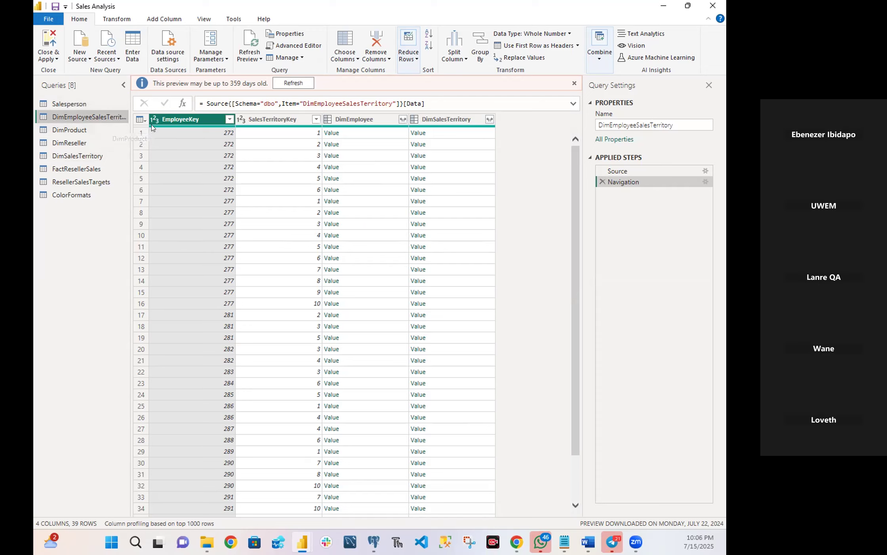
mouse_move(152, 128)
double_click(80, 118)
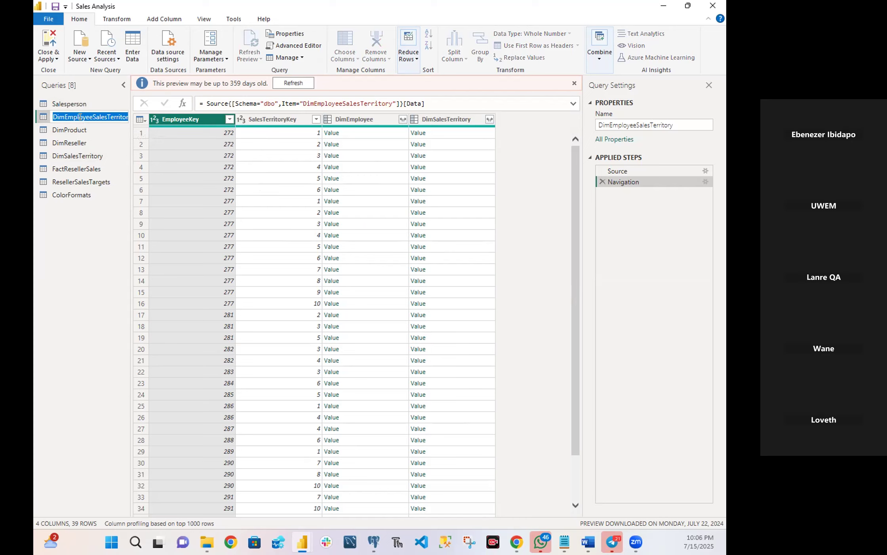
right_click(81, 117)
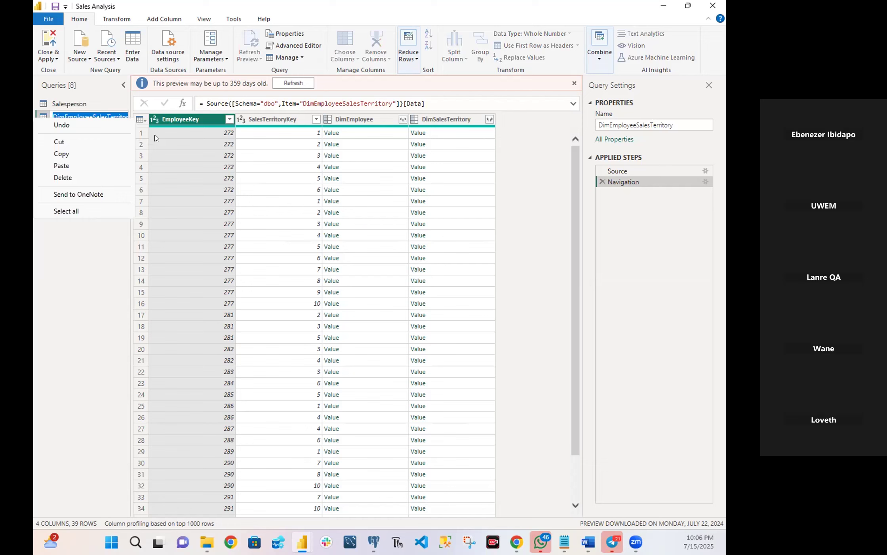
click(107, 102)
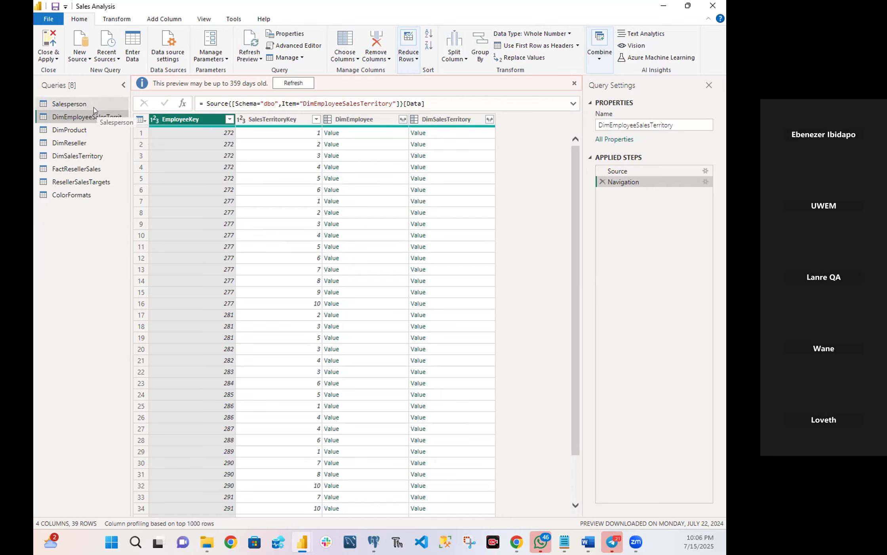
Rename the DimEmployeeSalesTerritory query to SalespersonRegion.
right_click(91, 116)
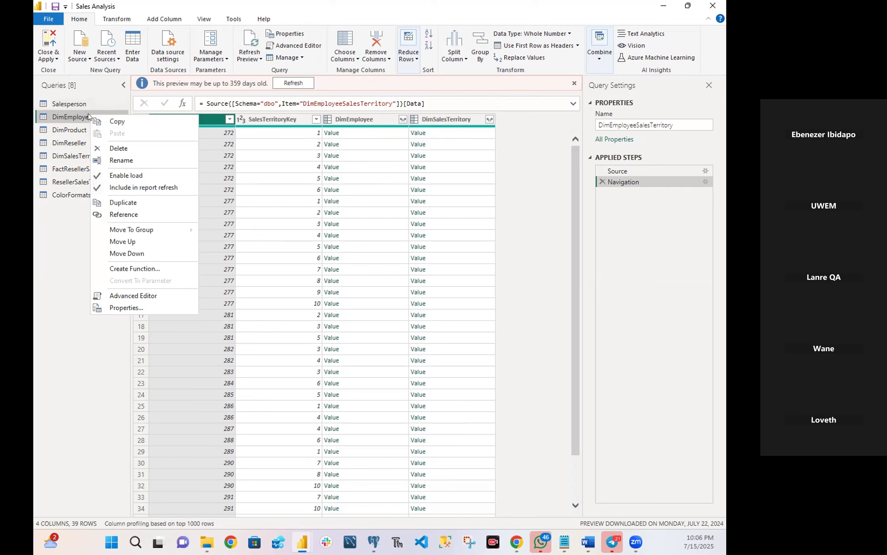
click(121, 161)
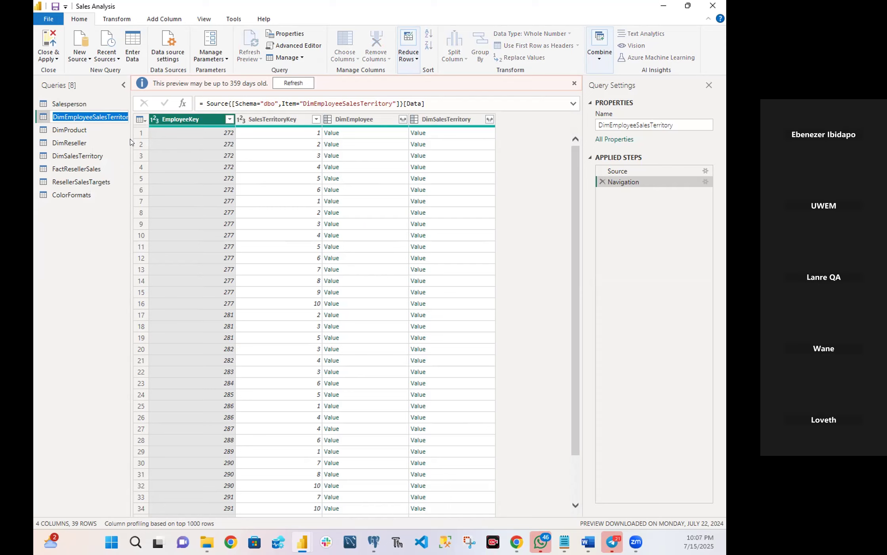
text(Sal)
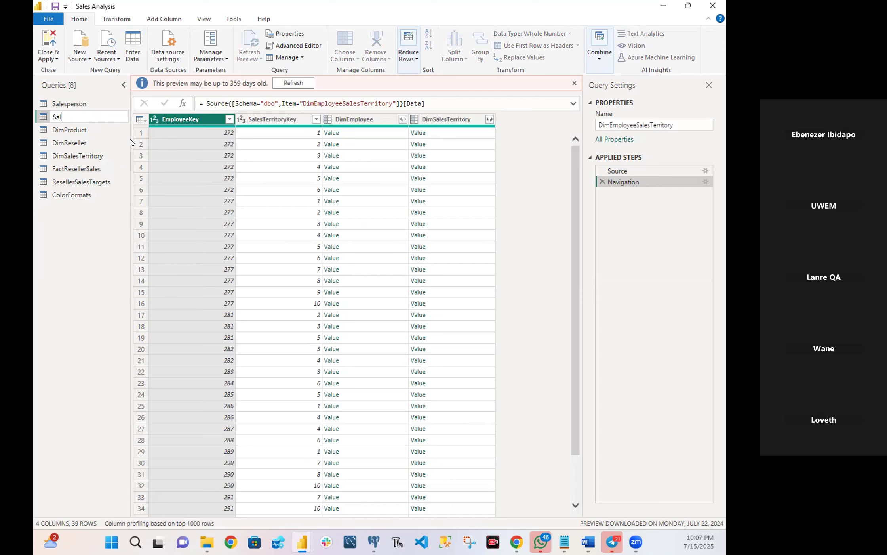
text(espersonRegion)
key(Return)
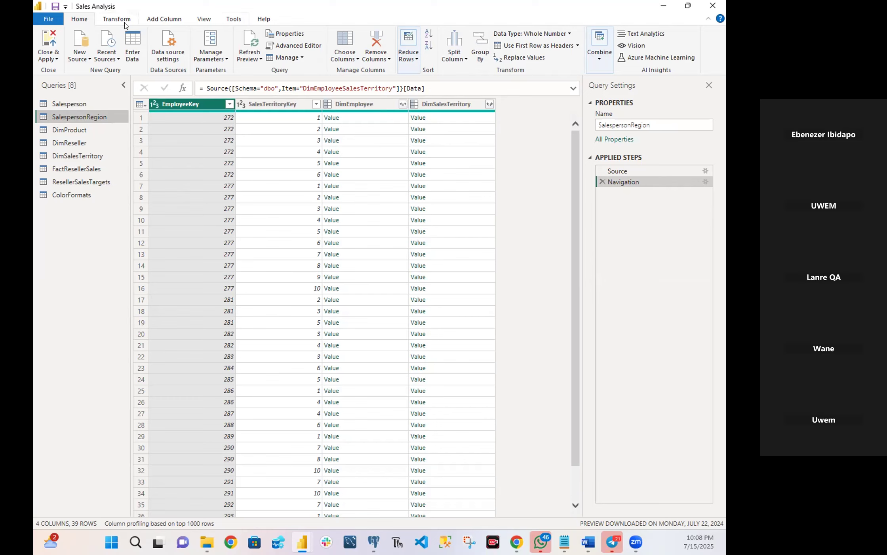
Try removing the DimEmployee and DimSalesTerritory columns from the SalespersonRegion query and delete that removal from the applied steps.
click(368, 105)
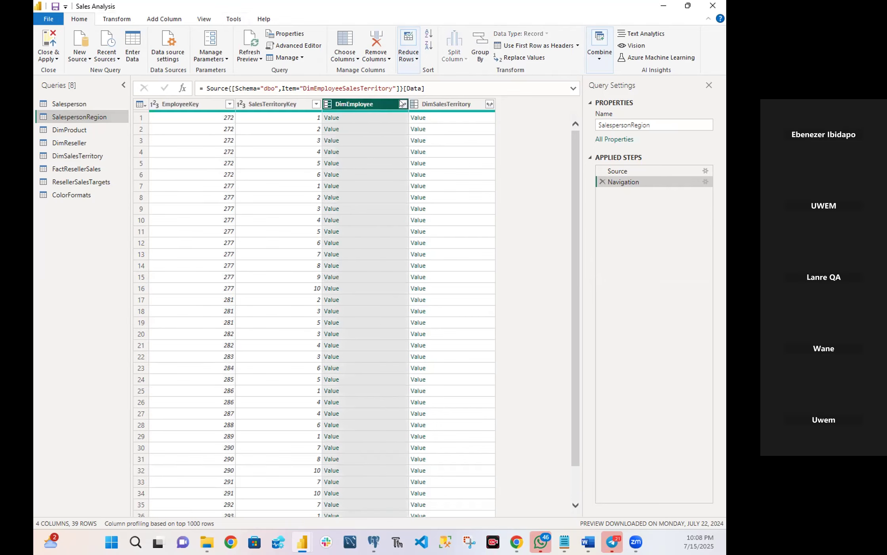
click(434, 104)
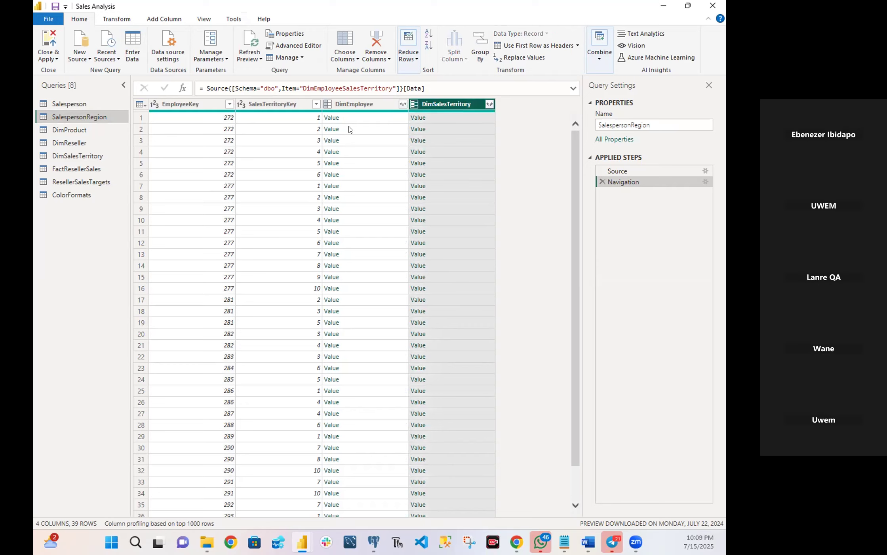
click(351, 109)
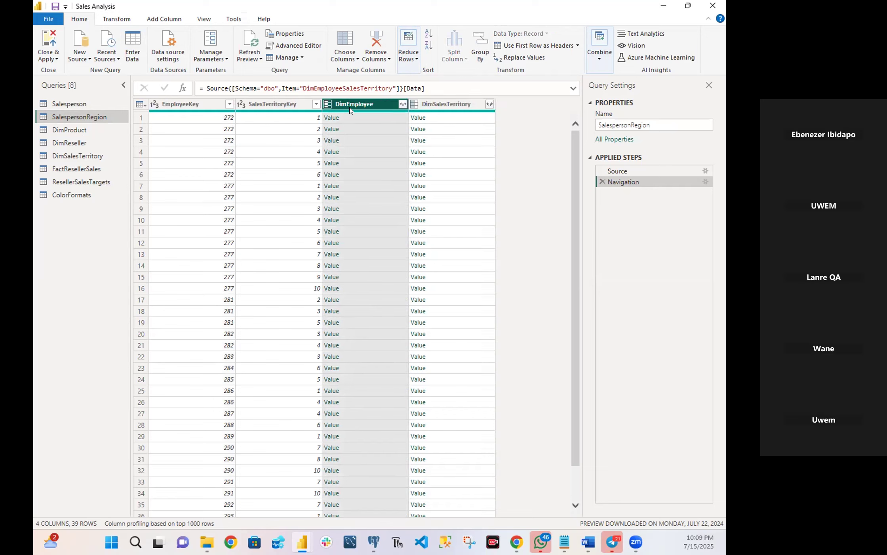
mouse_move(351, 111)
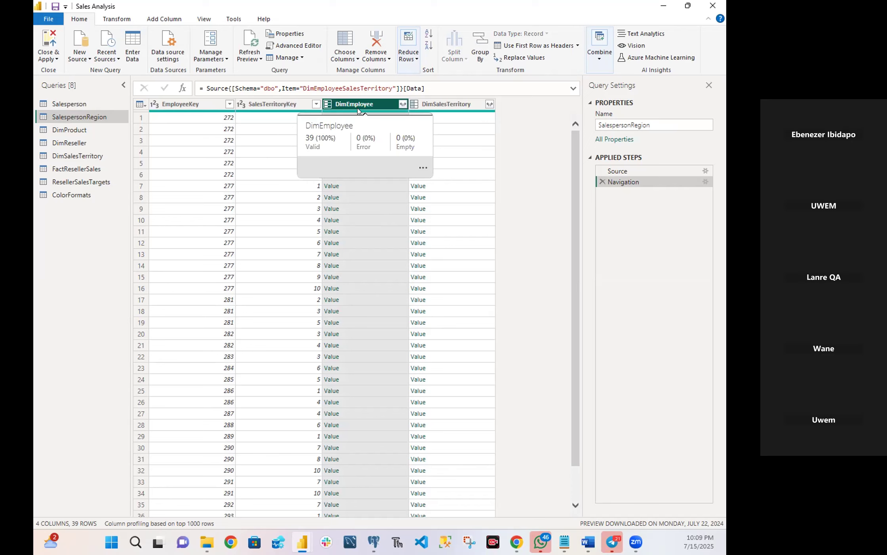
ctrl+click(420, 102)
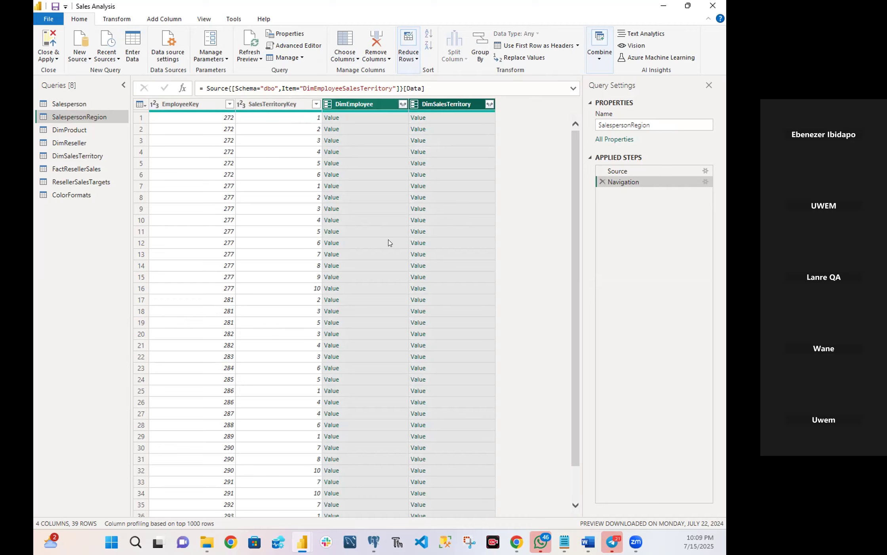
right_click(484, 144)
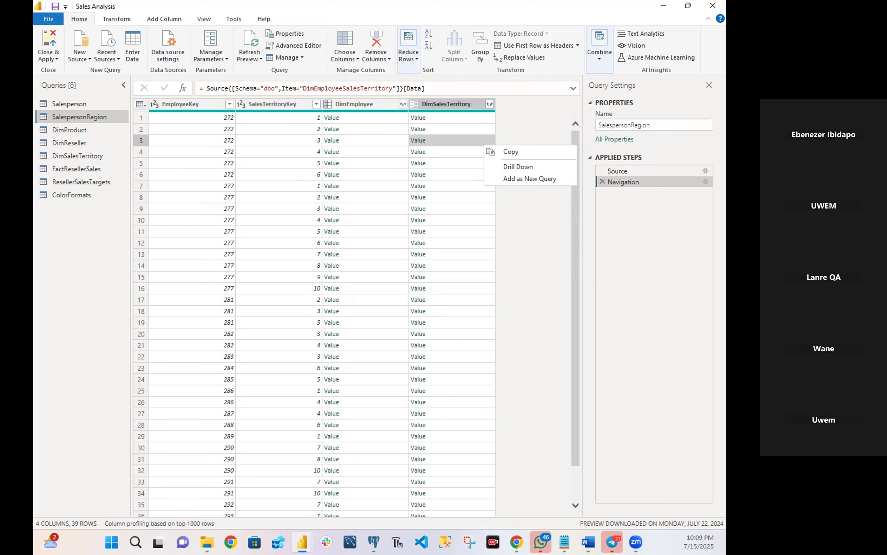
click(377, 104)
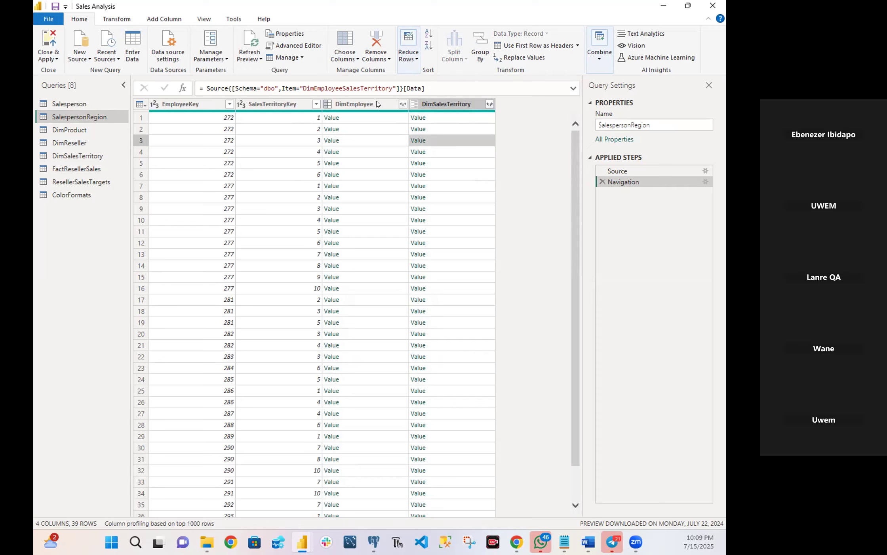
click(377, 104)
click(444, 109)
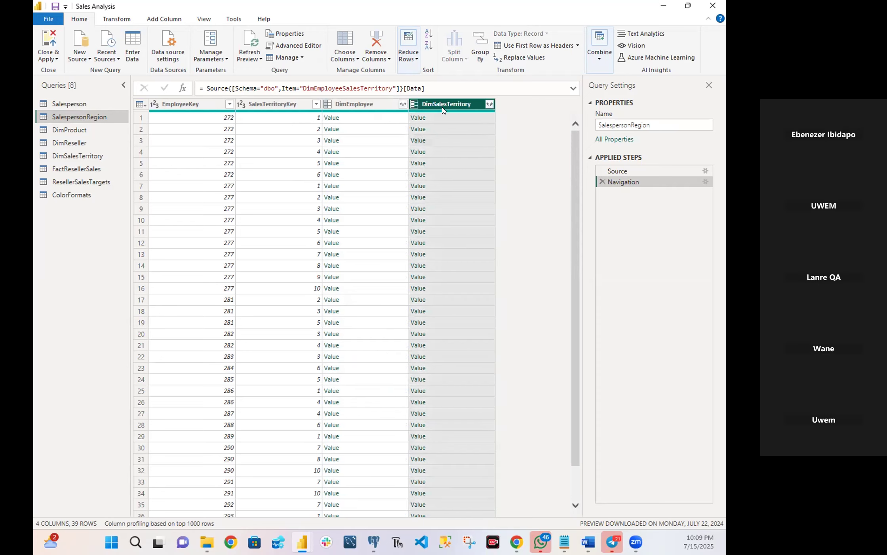
click(360, 108)
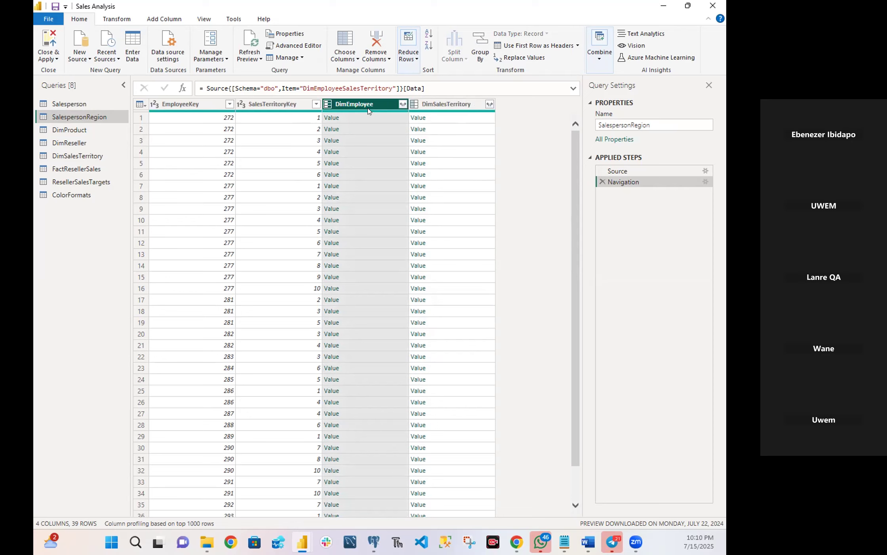
ctrl+click(445, 106)
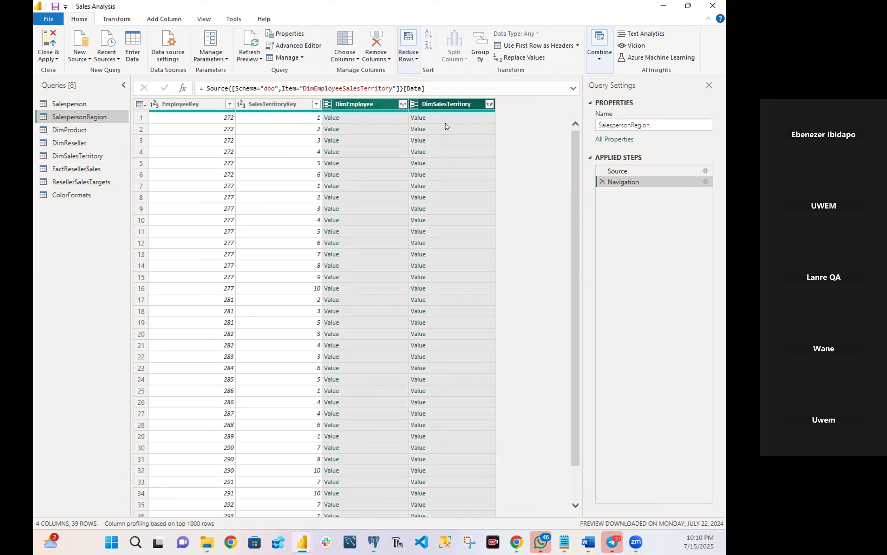
right_click(382, 107)
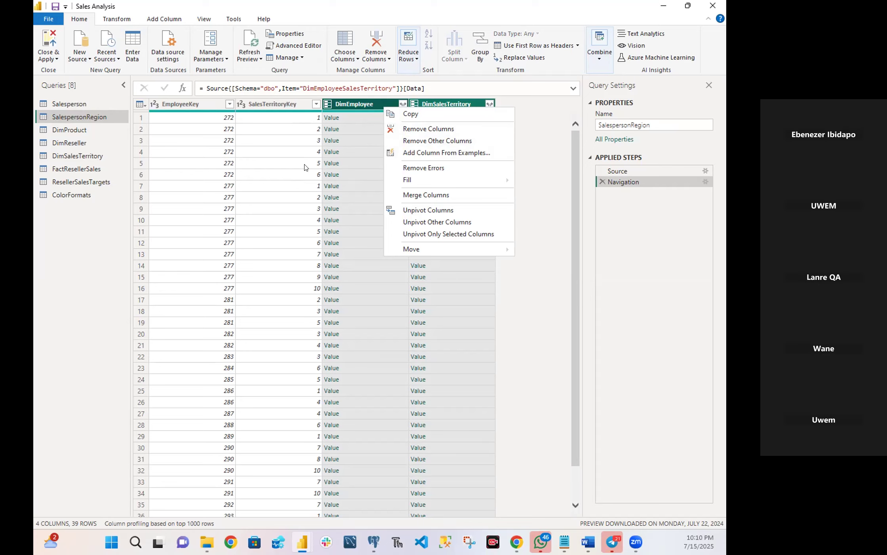
click(428, 128)
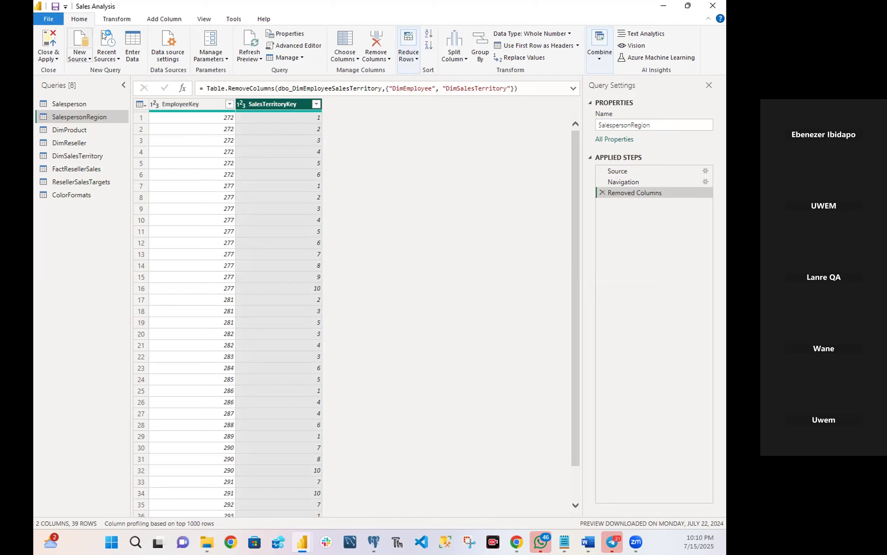
click(601, 192)
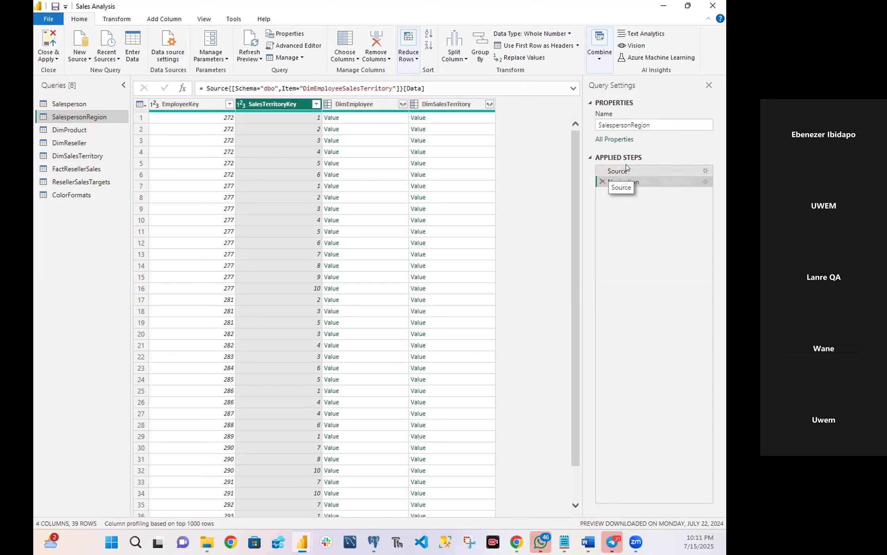
Remove the DimEmployee and DimSalesTerritory columns from the SalespersonRegion query.
click(359, 104)
click(434, 105)
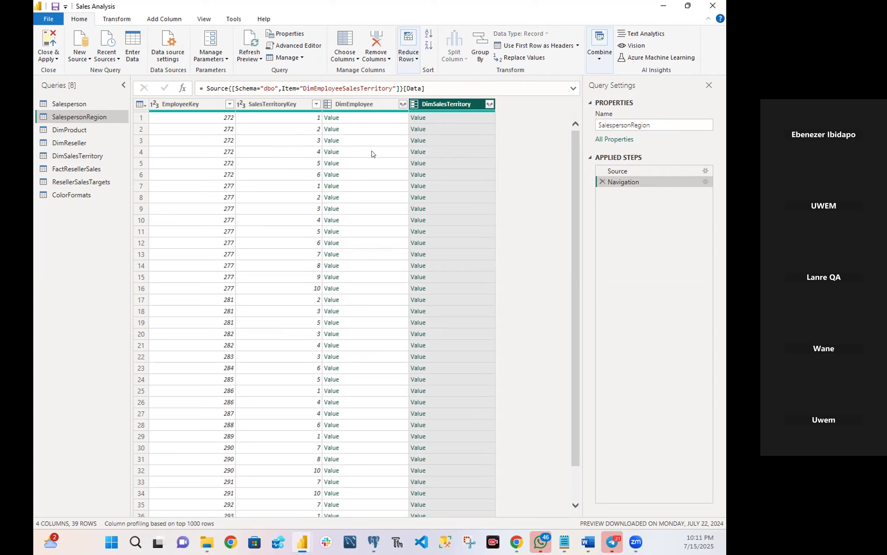
click(355, 104)
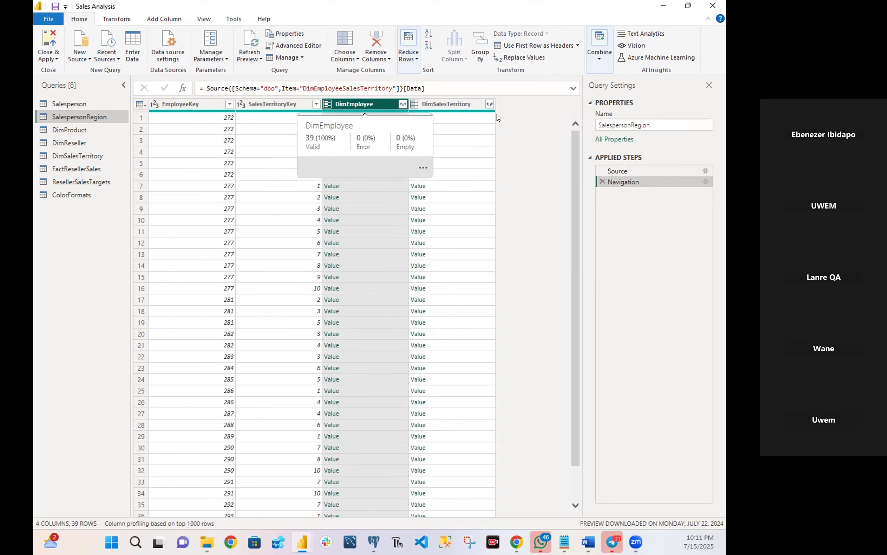
ctrl+click(383, 106)
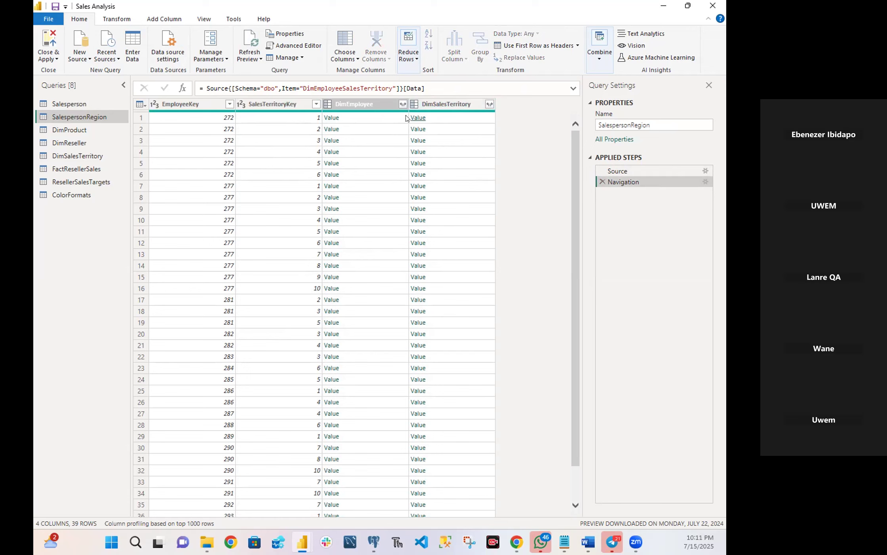
click(353, 107)
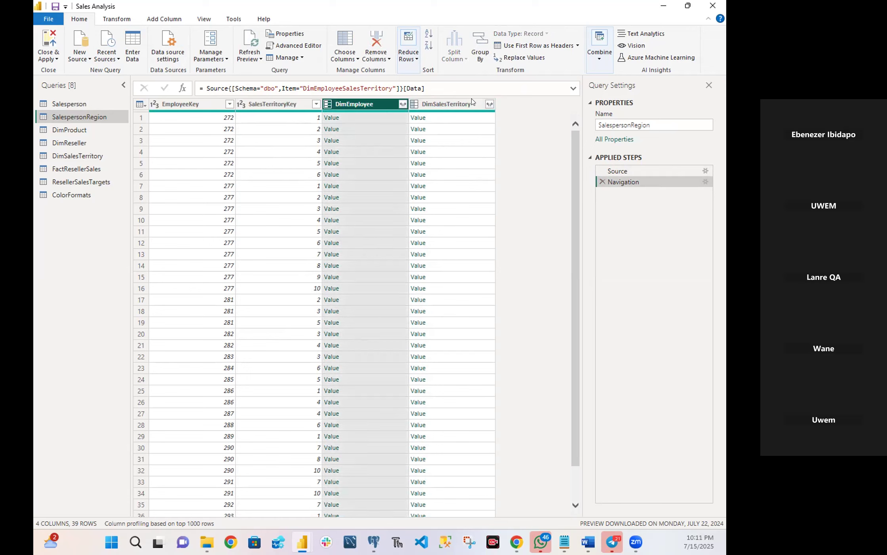
ctrl+click(454, 103)
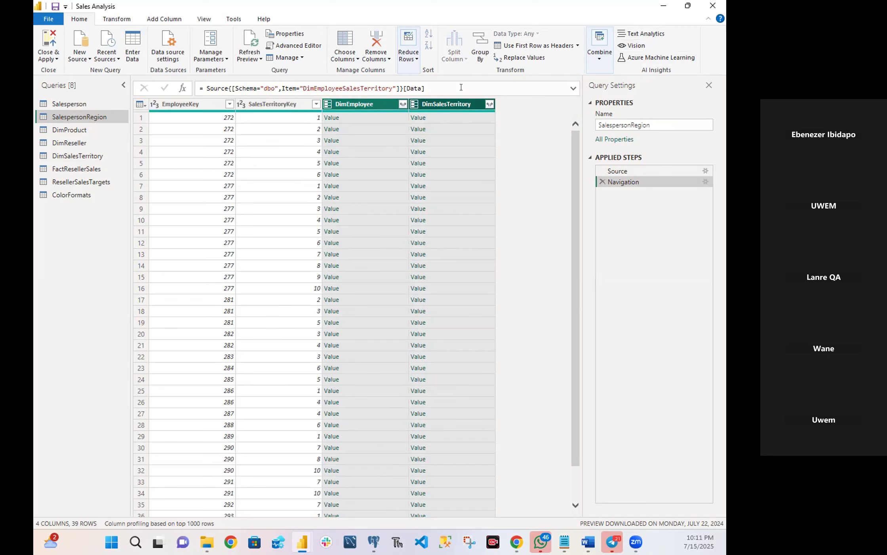
right_click(462, 102)
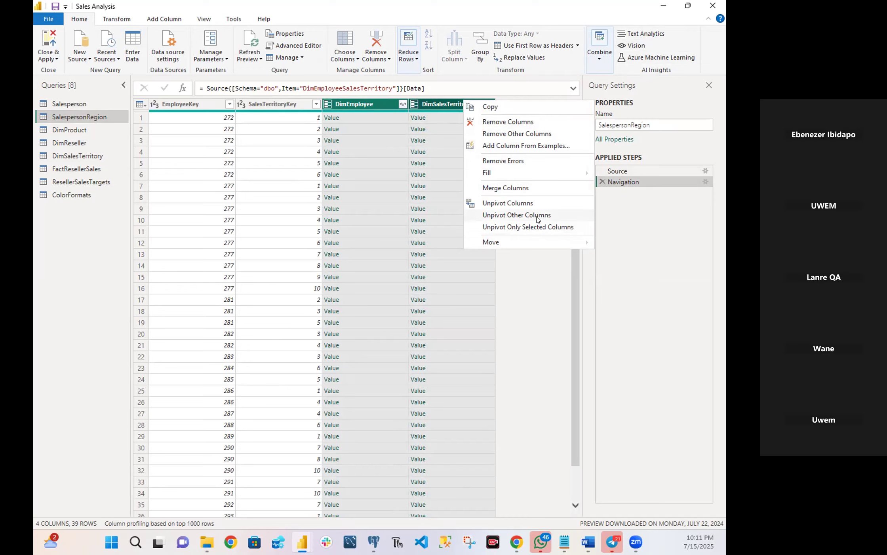
click(620, 231)
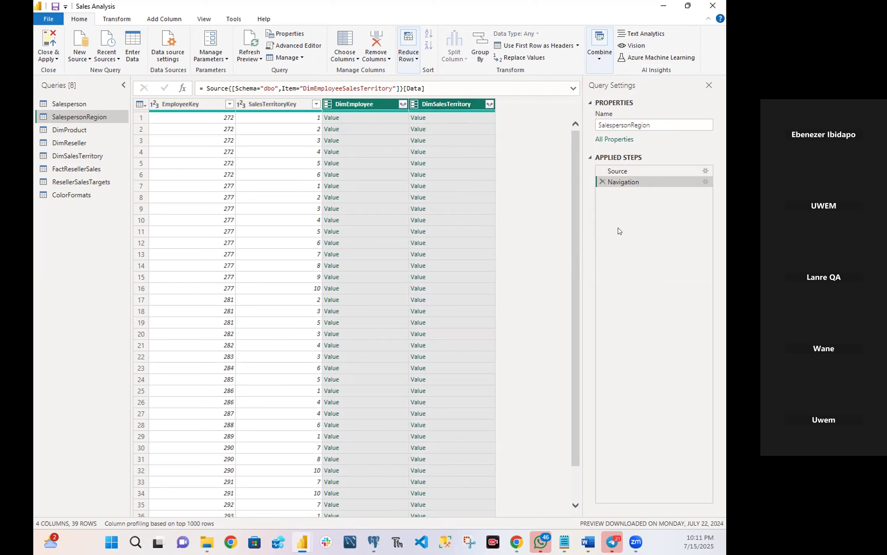
right_click(452, 106)
click(476, 126)
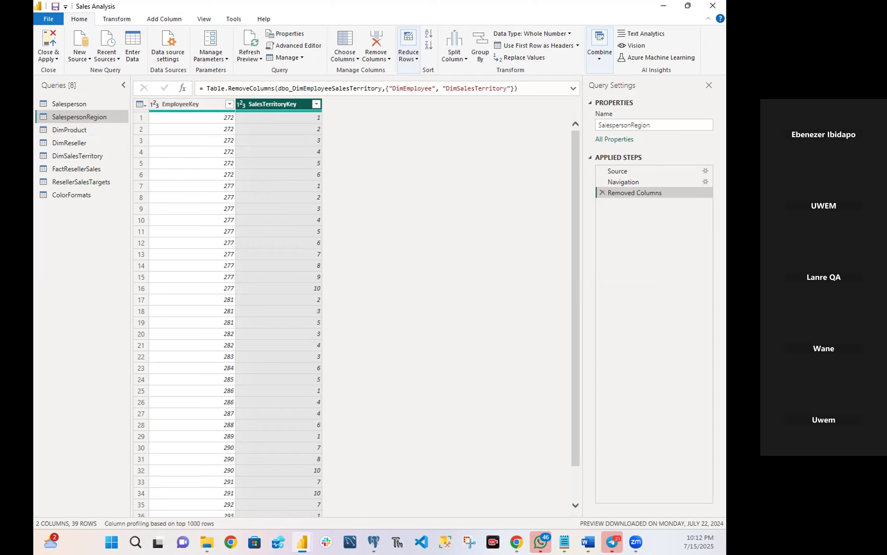
Rename the DimProduct query to Product.
click(69, 130)
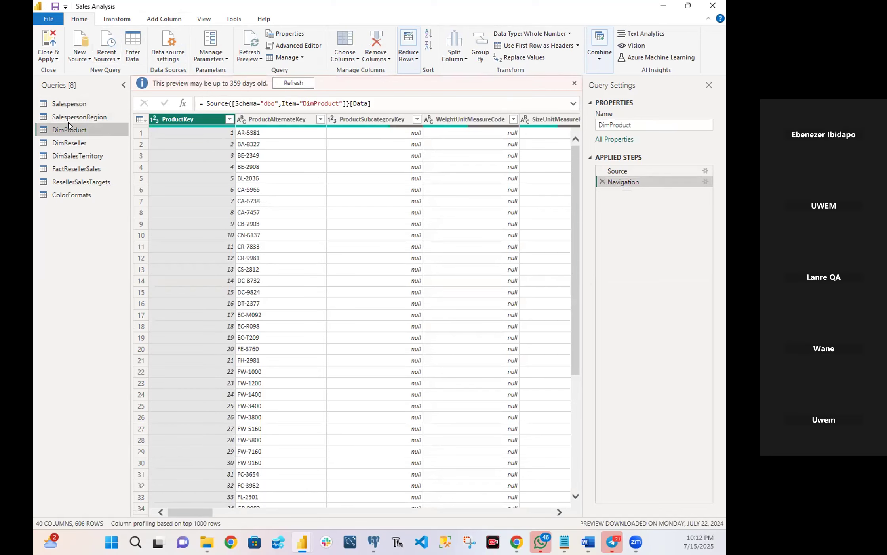
right_click(70, 126)
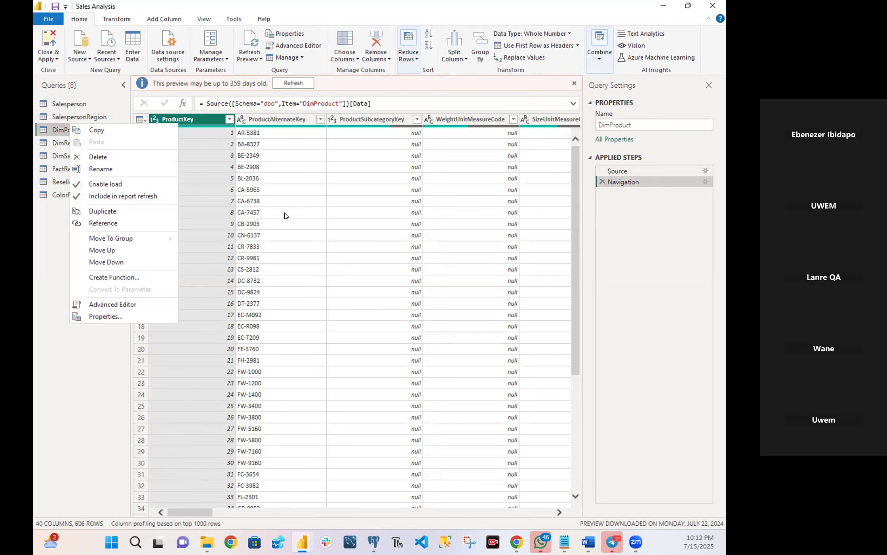
click(213, 156)
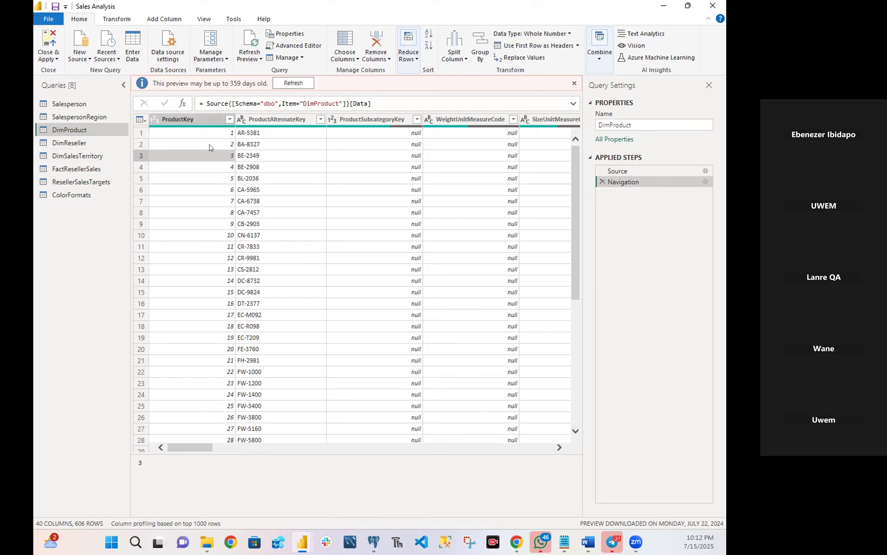
right_click(70, 133)
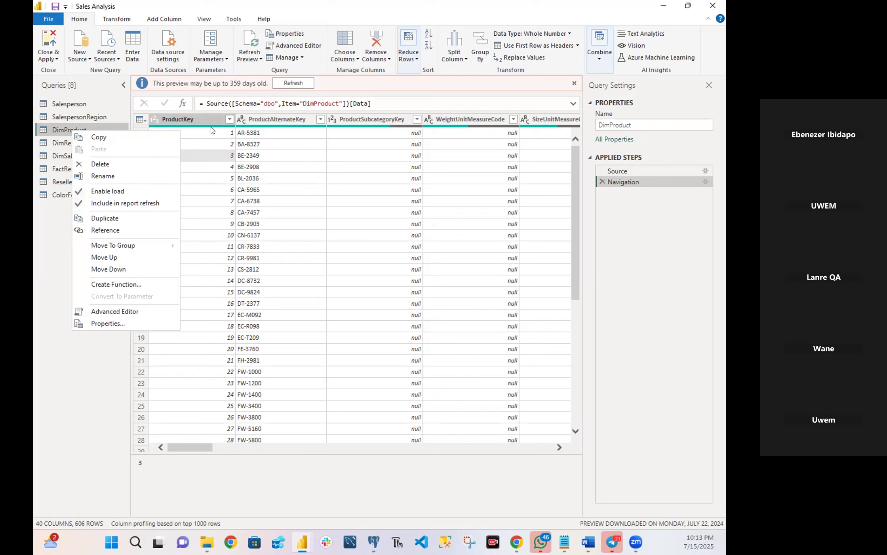
click(360, 178)
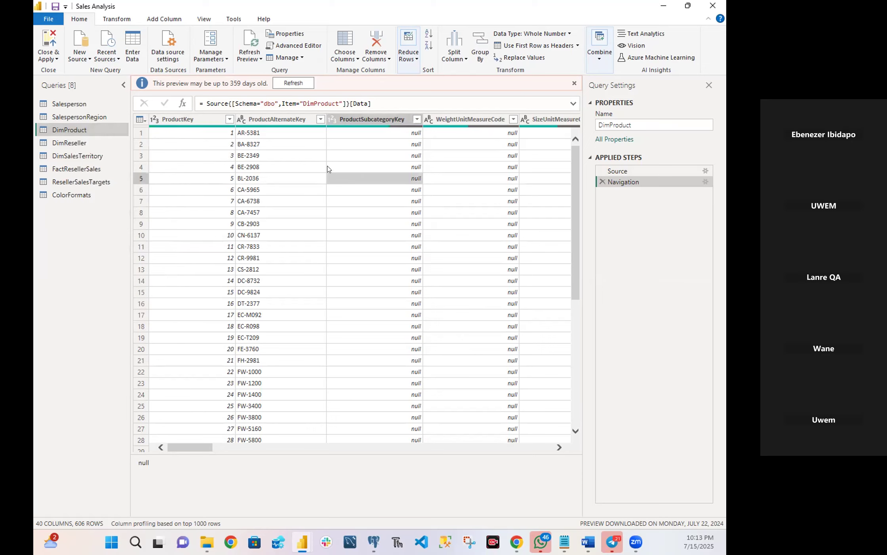
right_click(72, 133)
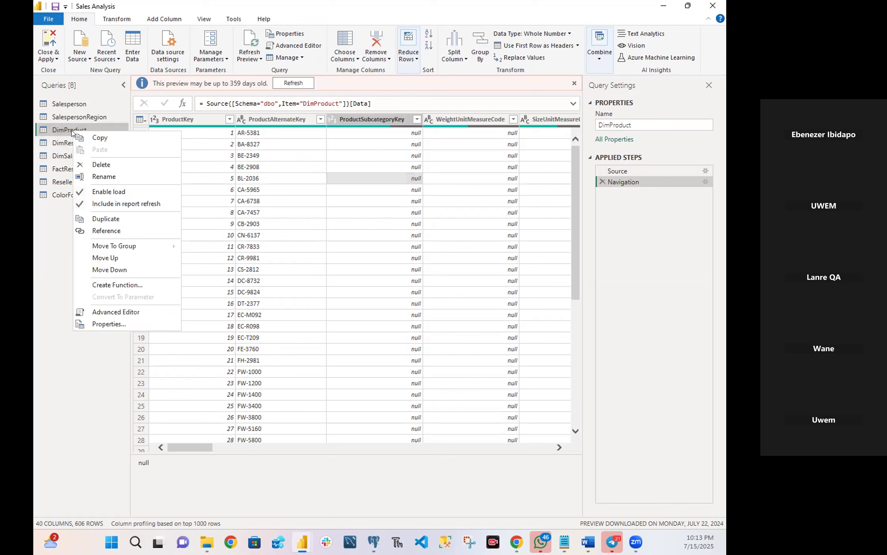
click(104, 176)
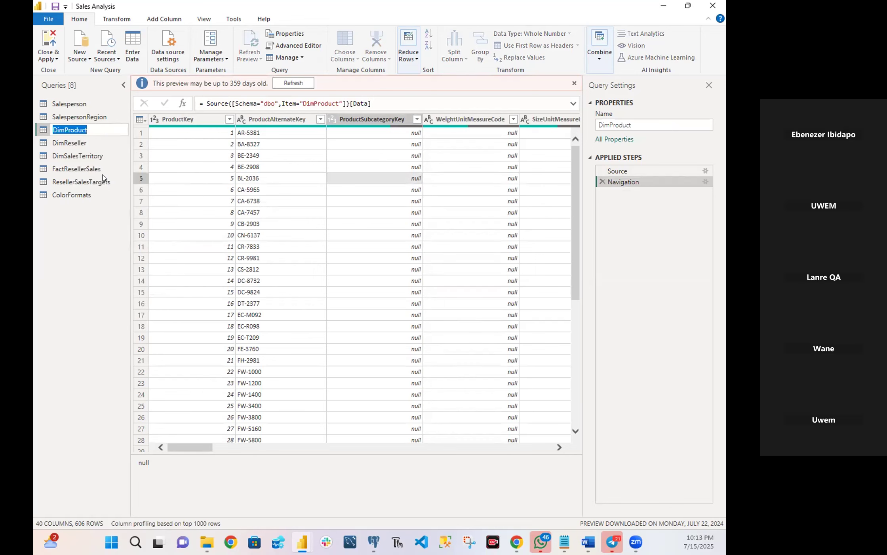
click(65, 127)
key(BackSpace)
key(BackSpace)
key(BackSpace)
key(Return)
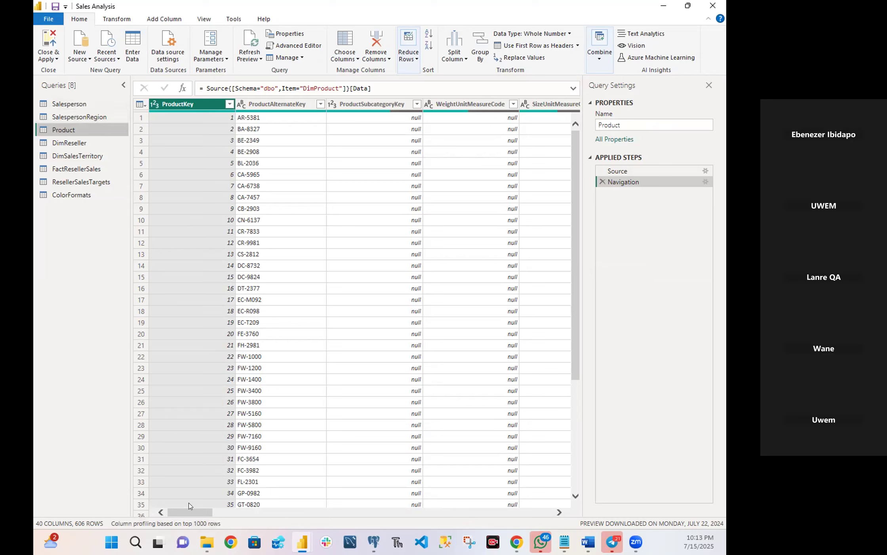
mouse_move(184, 510)
mouse_down()
mouse_move(520, 509)
mouse_move(190, 510)
mouse_up()
click(355, 56)
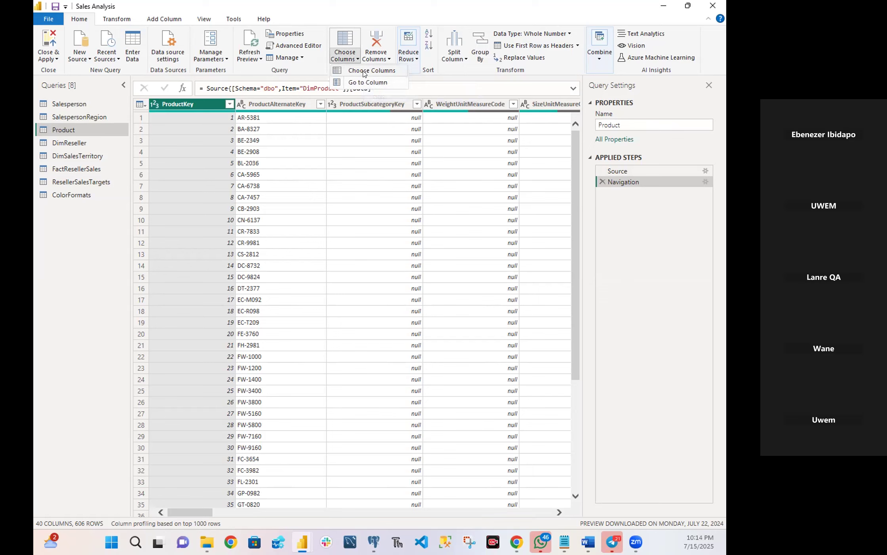
click(364, 71)
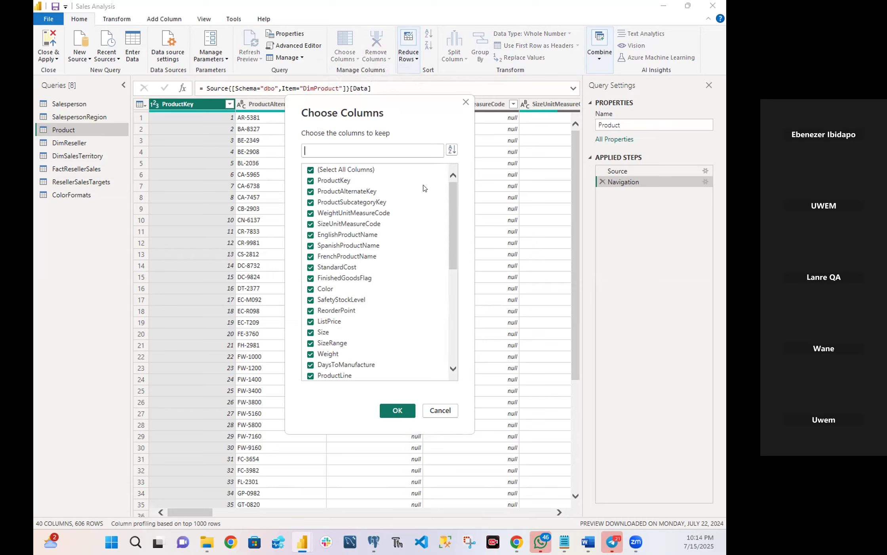
drag(454, 208, 485, 187)
click(441, 410)
Sort the Go to Column list of the Product query by name and go to the FinishedGoodsFlag column.
click(356, 60)
click(367, 86)
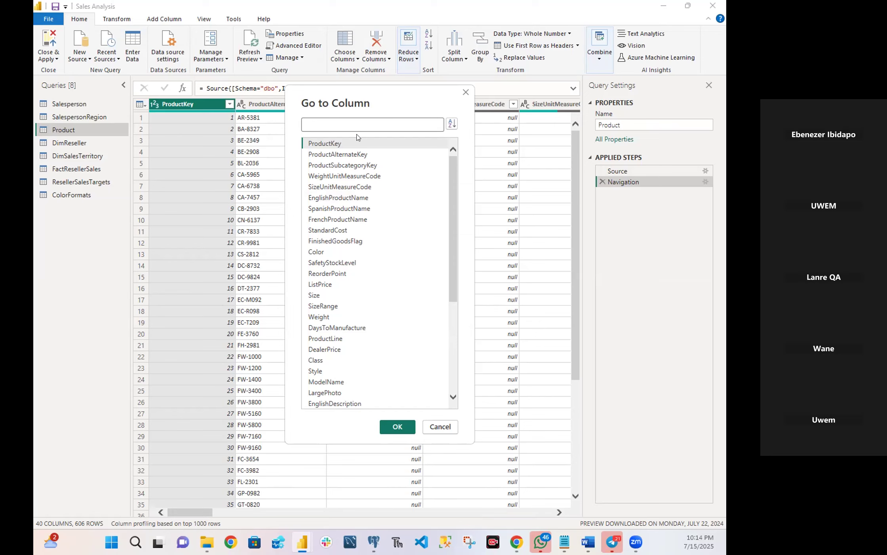
click(452, 123)
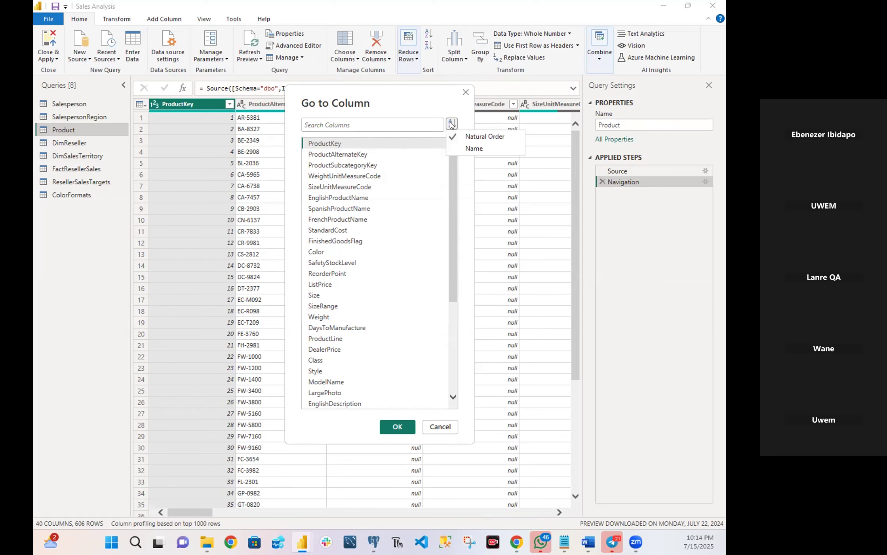
click(474, 148)
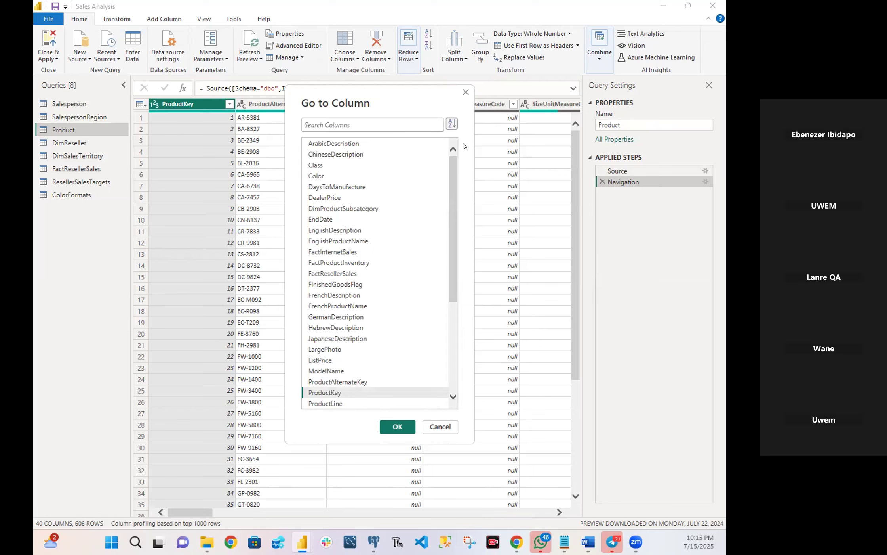
click(380, 122)
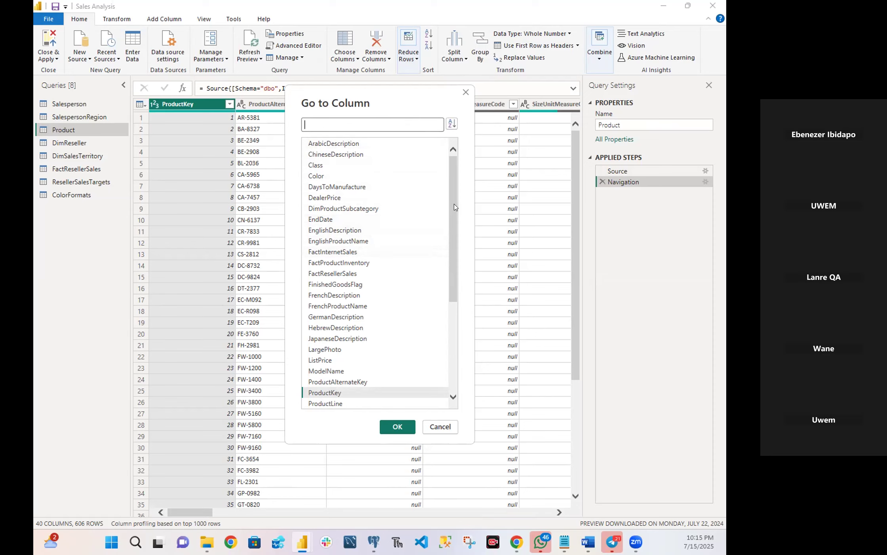
drag(455, 206, 447, 299)
scroll(446, 273, up, 2)
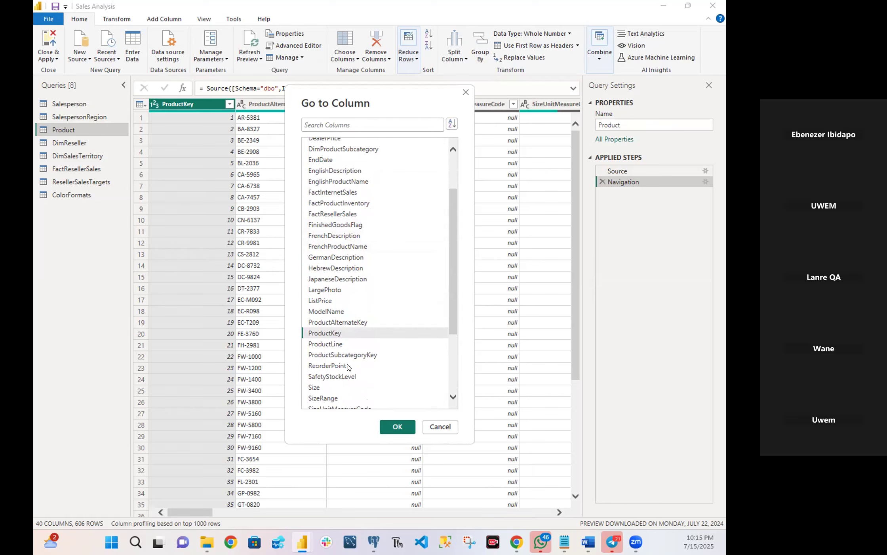
click(329, 226)
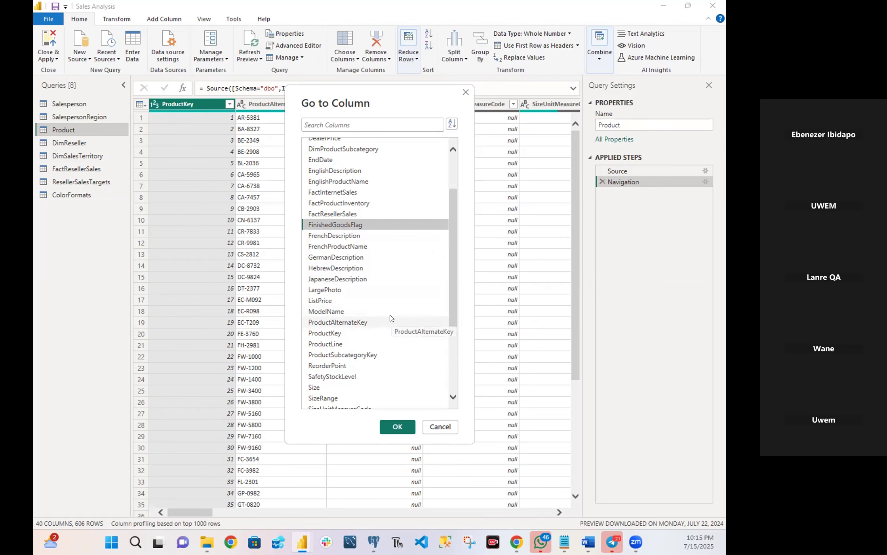
click(398, 426)
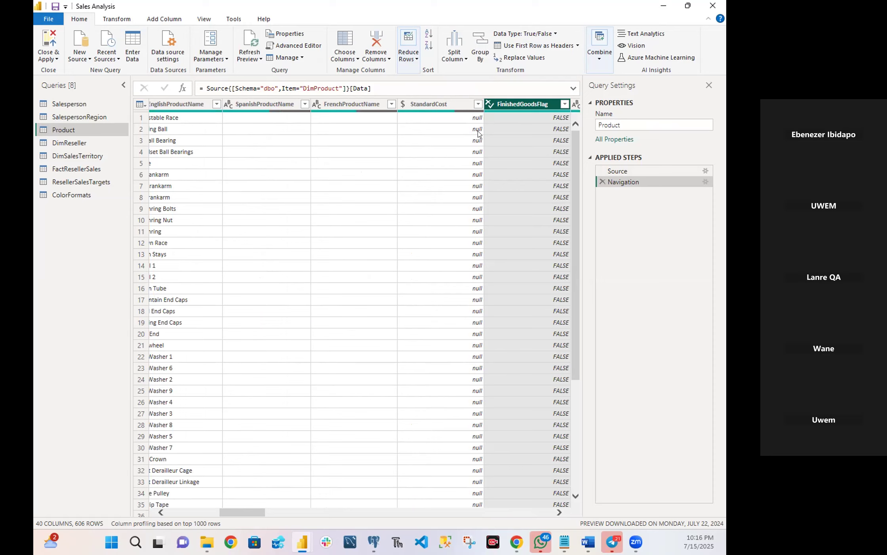
Filter the FinishedGoodsFlag column to keep only the TRUE rows.
click(564, 105)
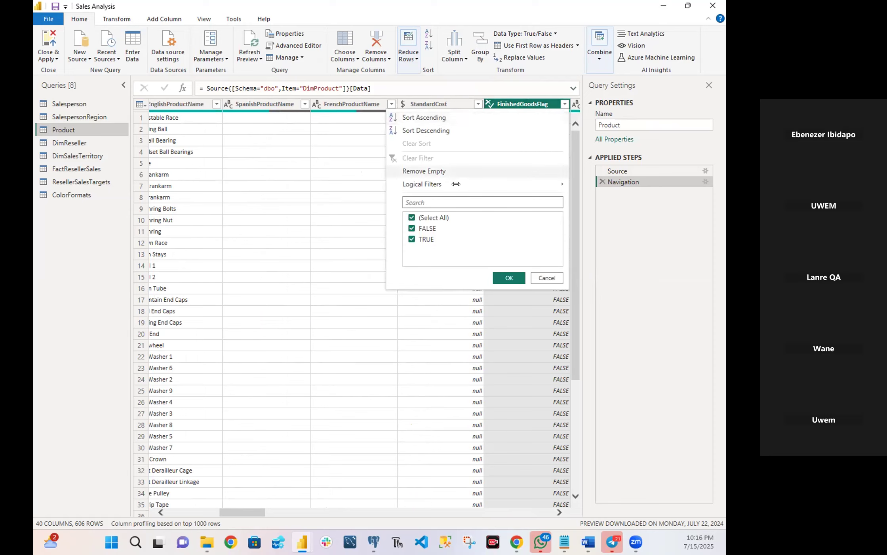
click(412, 220)
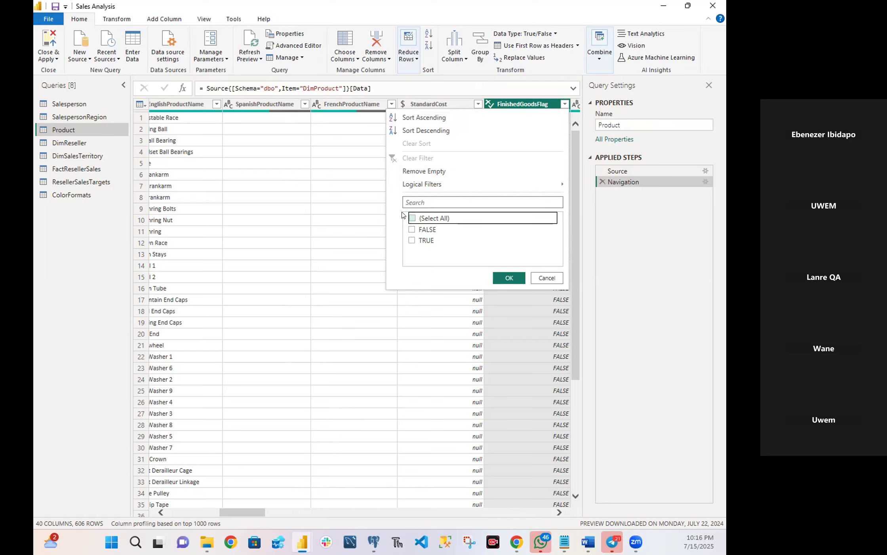
click(411, 240)
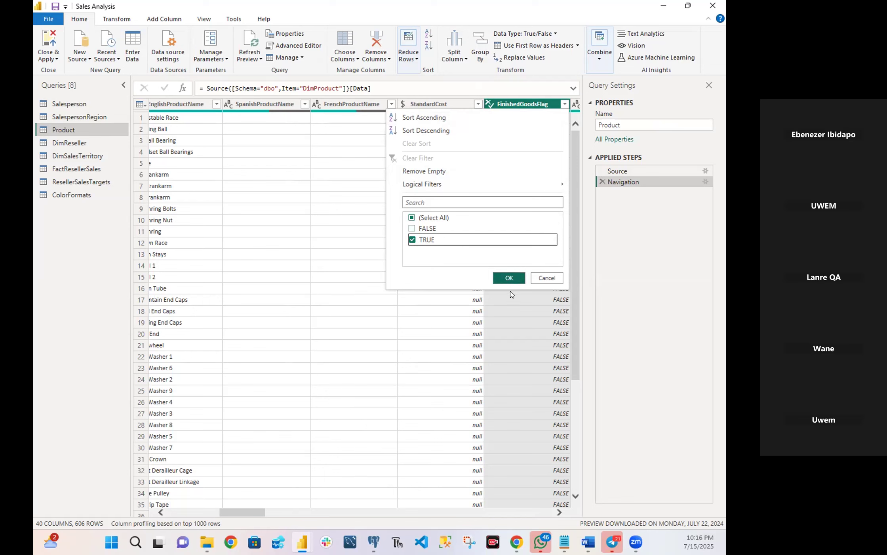
click(517, 278)
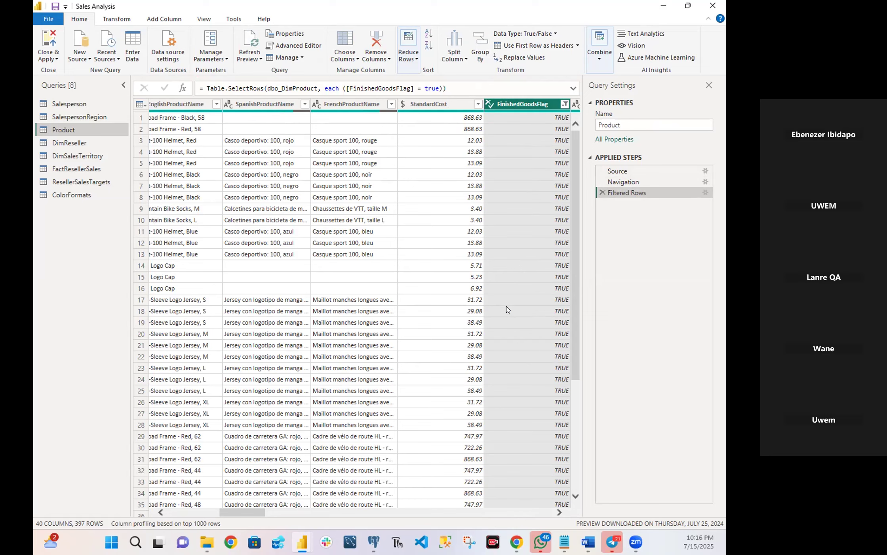
Clear the full column selection in Choose Columns and select ProductKey, EnglishProductName, StandardCost and Color as columns to keep.
drag(574, 306, 541, 351)
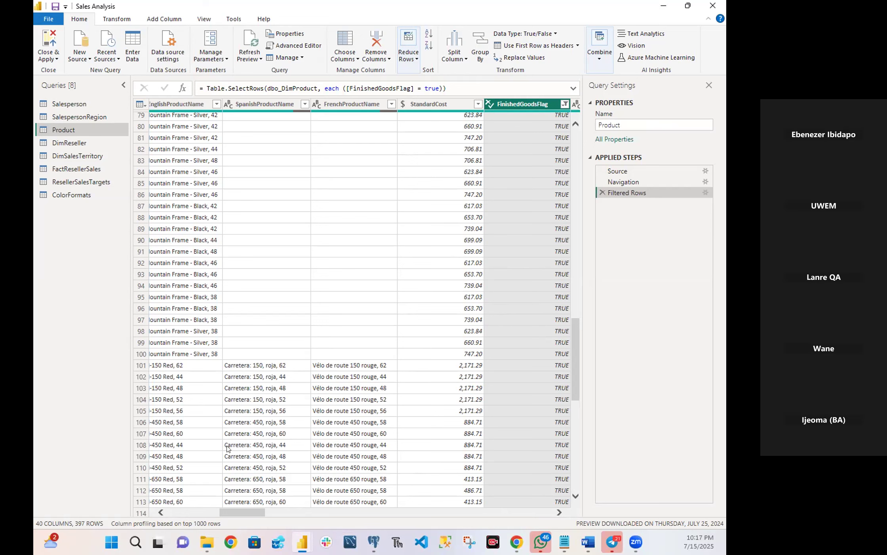
drag(237, 511, 526, 511)
drag(189, 488, 113, 478)
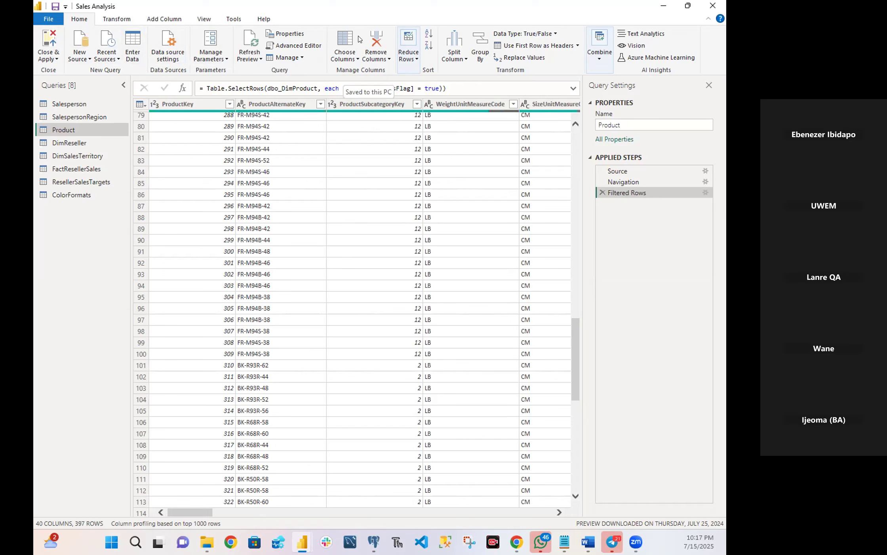
click(351, 45)
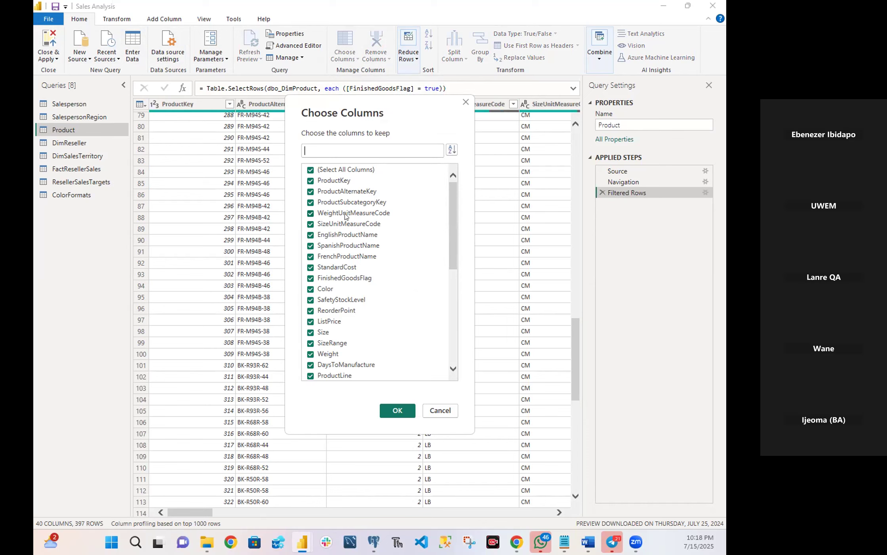
click(310, 170)
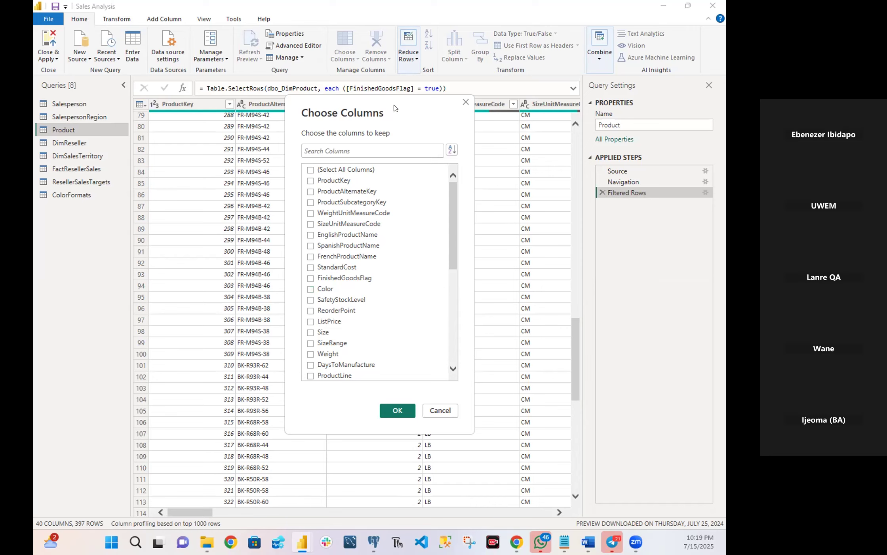
click(309, 181)
click(310, 235)
click(312, 268)
click(308, 289)
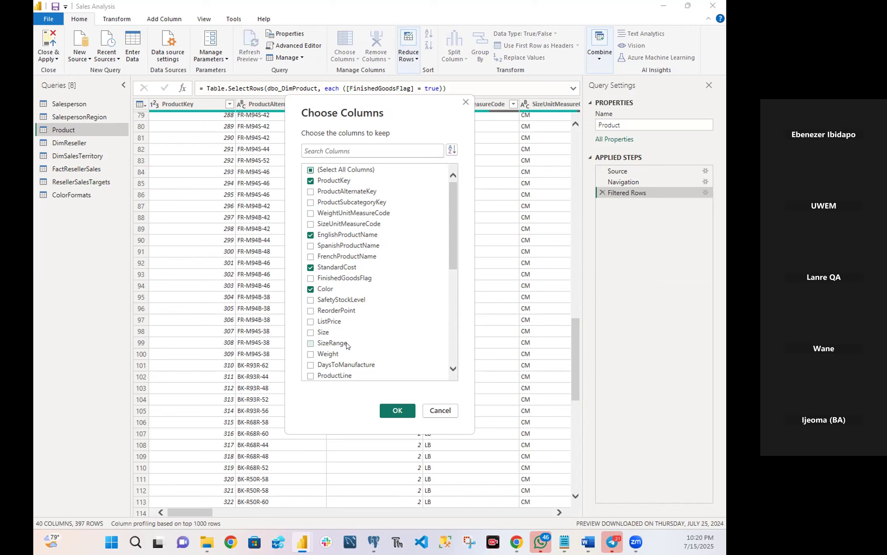
Add DimProductSubcategory to the columns to keep and apply the column selection to the Product query.
drag(455, 252, 452, 302)
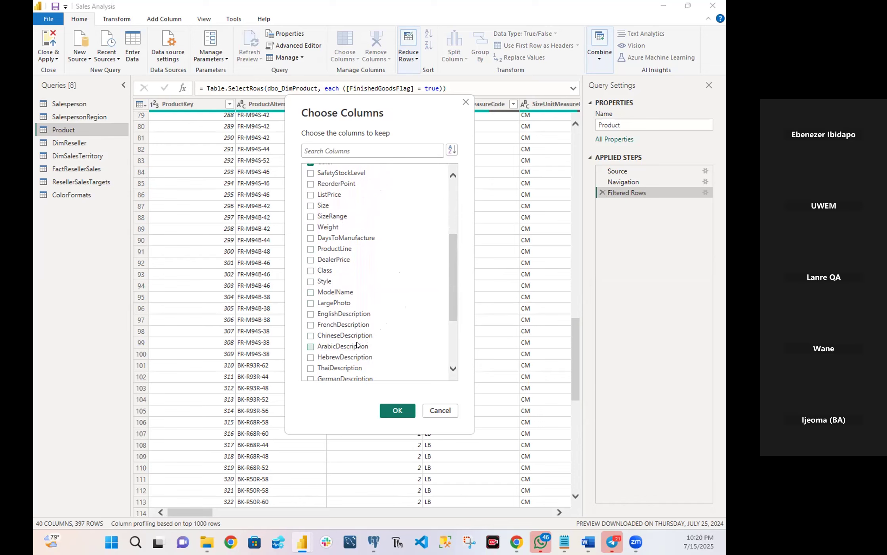
scroll(356, 333, down, 3)
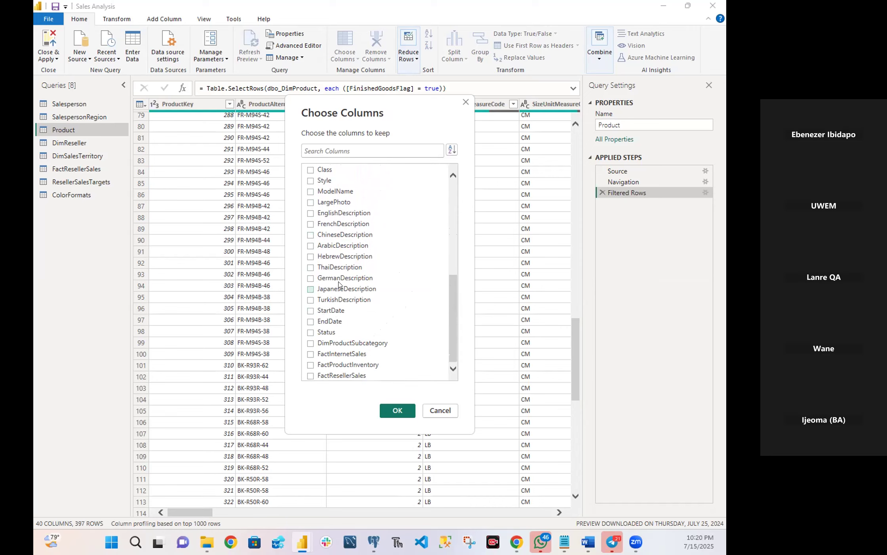
click(311, 343)
scroll(348, 345, up, 7)
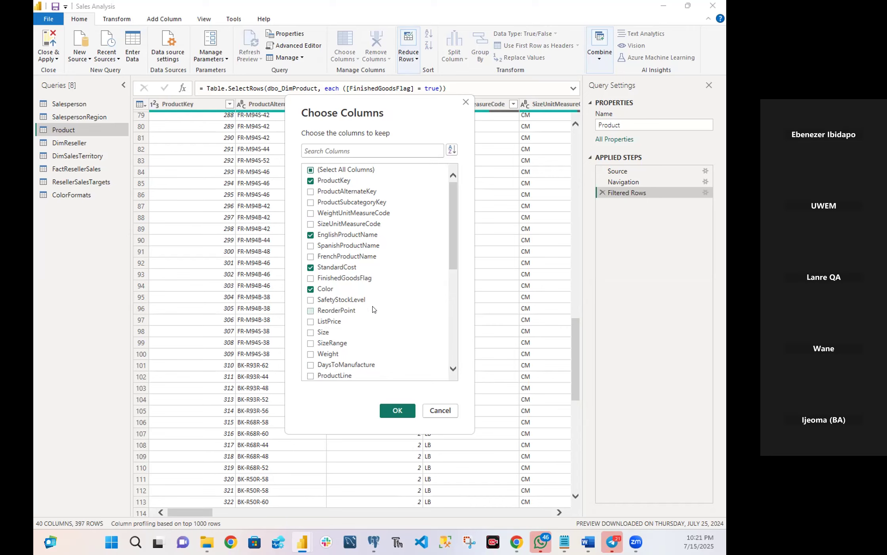
scroll(372, 309, down, 5)
scroll(375, 318, down, 2)
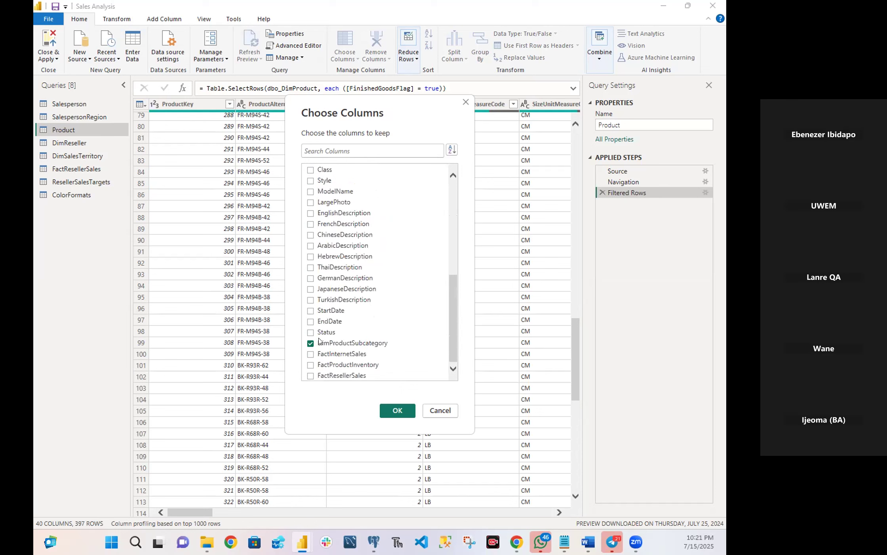
scroll(320, 337, up, 7)
scroll(331, 335, down, 7)
drag(454, 324, 451, 211)
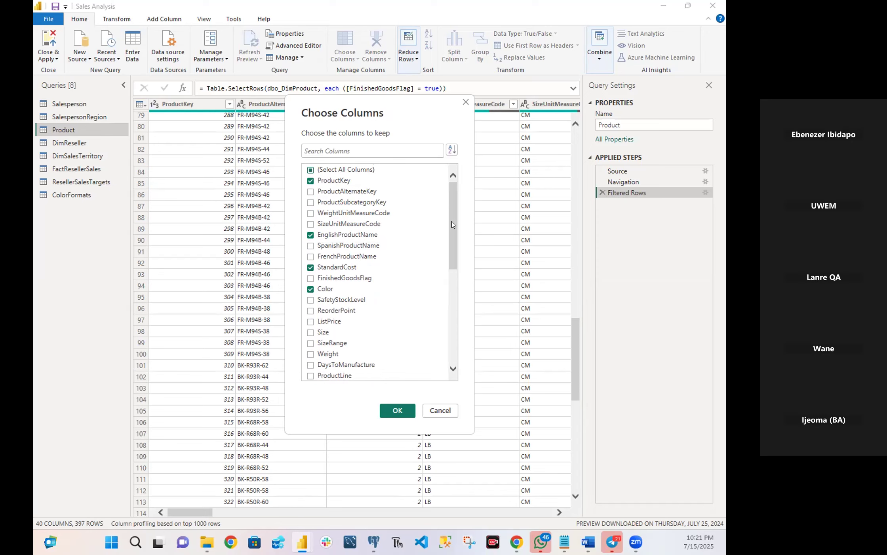
drag(454, 233, 454, 327)
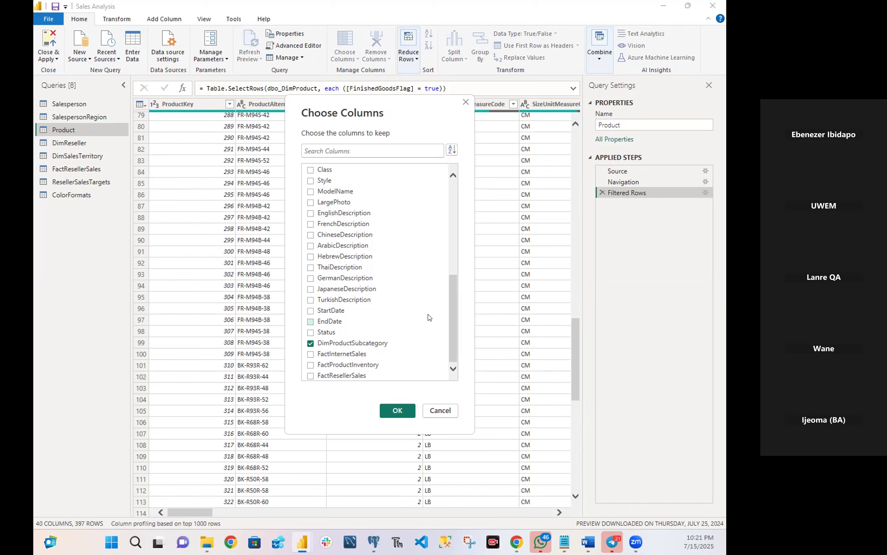
click(392, 410)
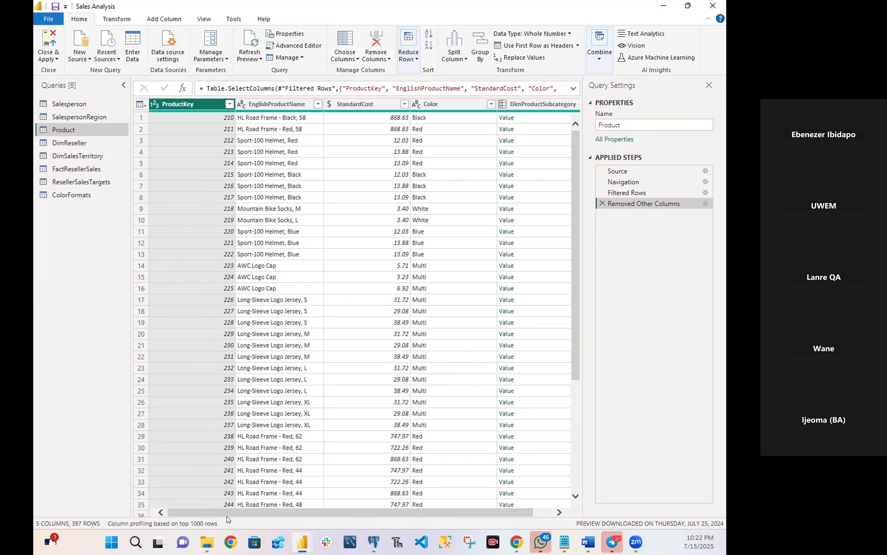
drag(261, 512, 282, 517)
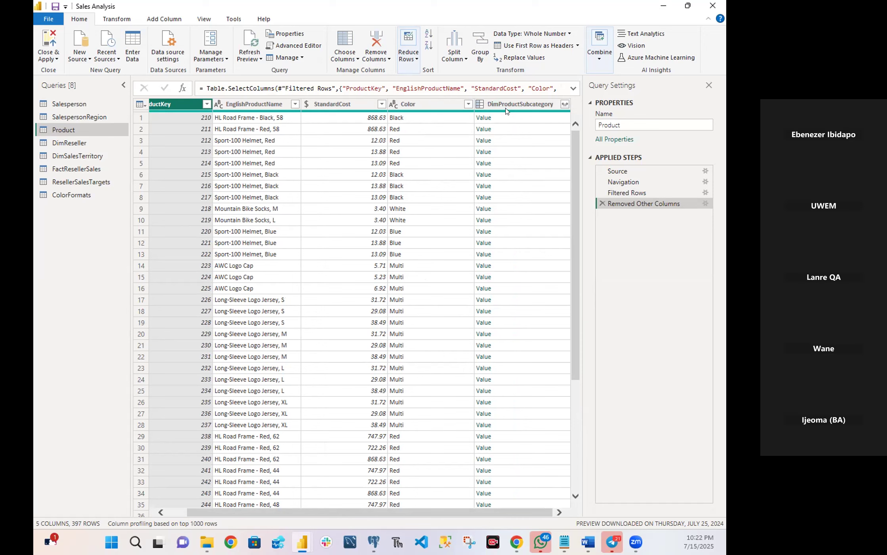
mouse_move(511, 118)
click(477, 116)
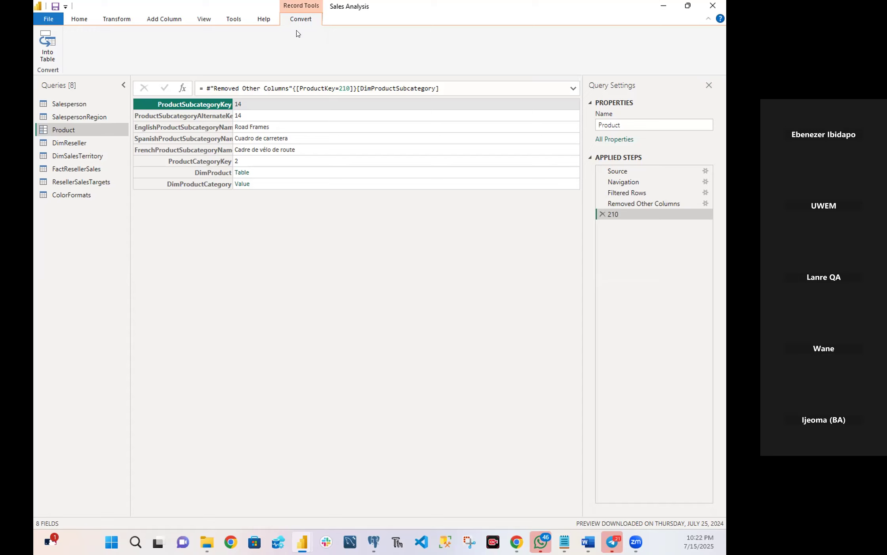
click(201, 19)
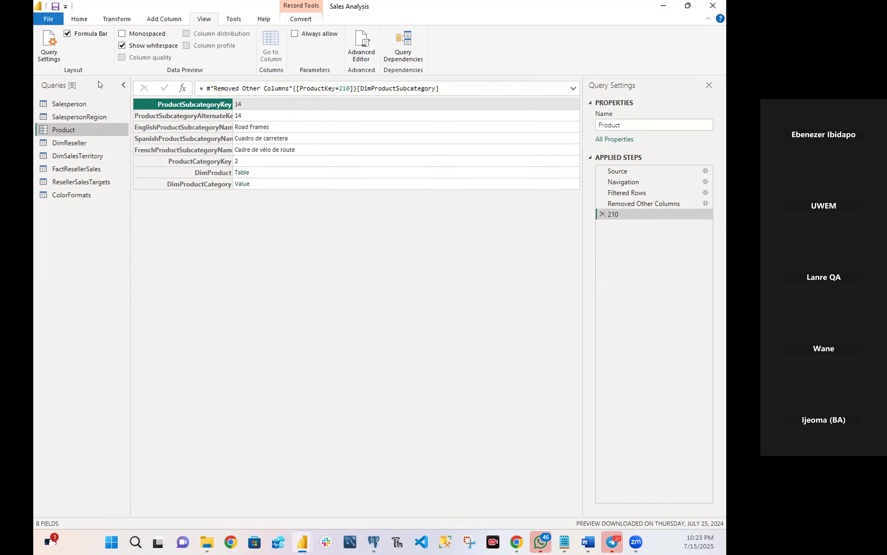
click(122, 86)
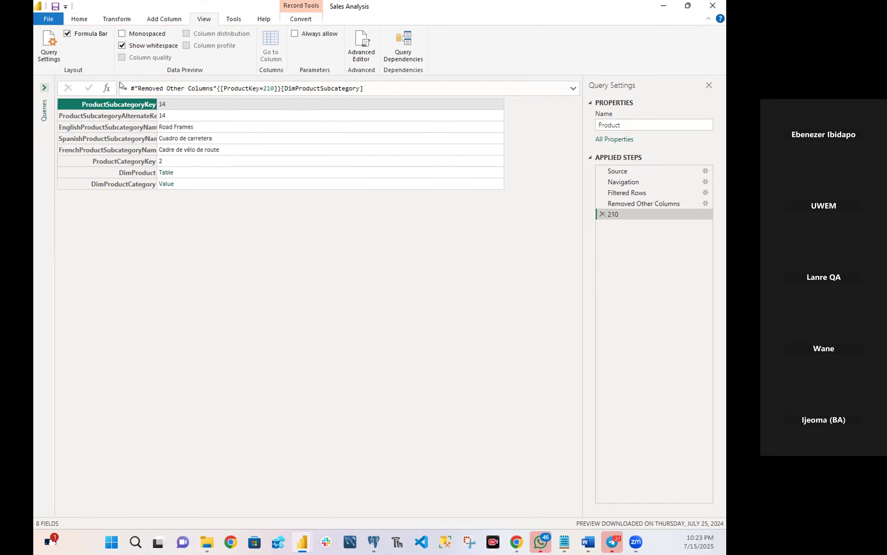
click(45, 89)
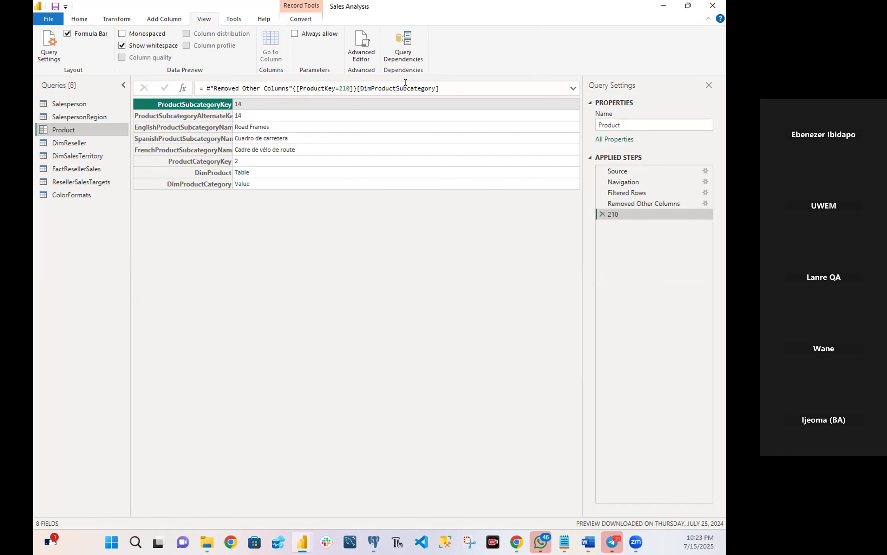
click(469, 89)
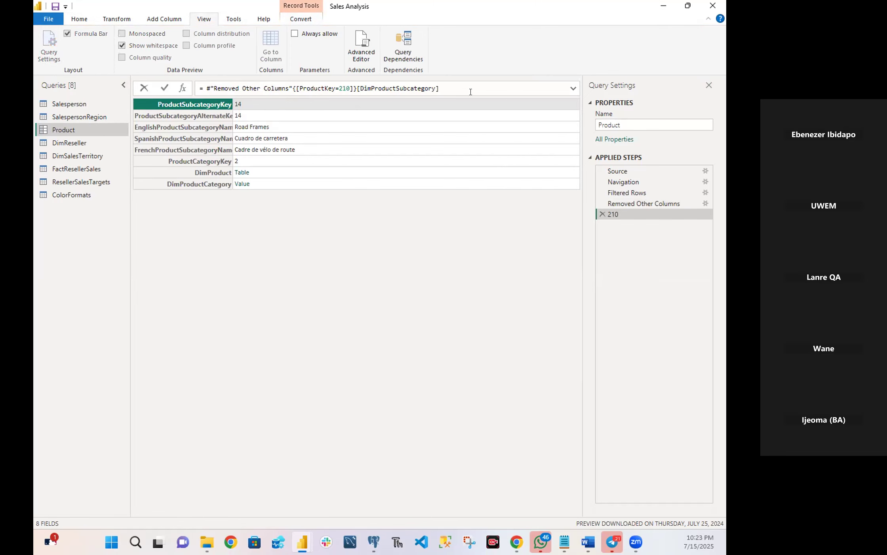
click(573, 90)
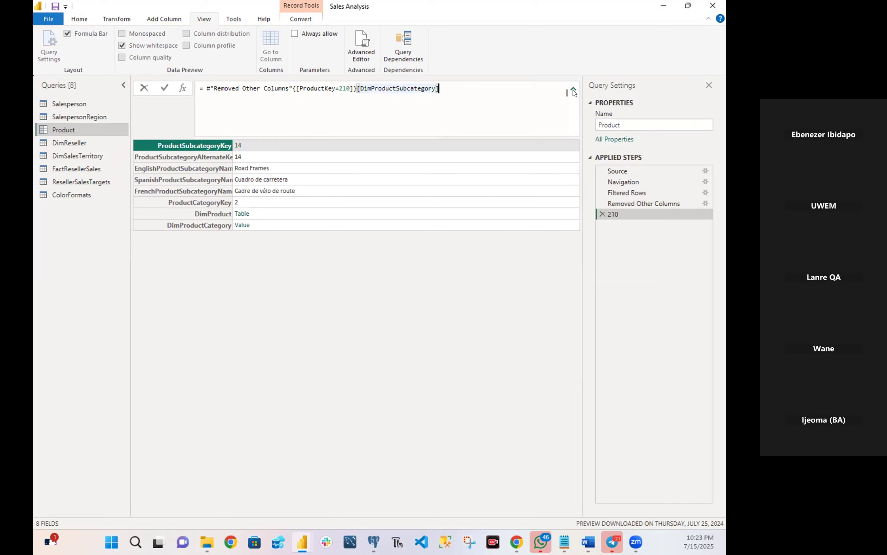
click(574, 90)
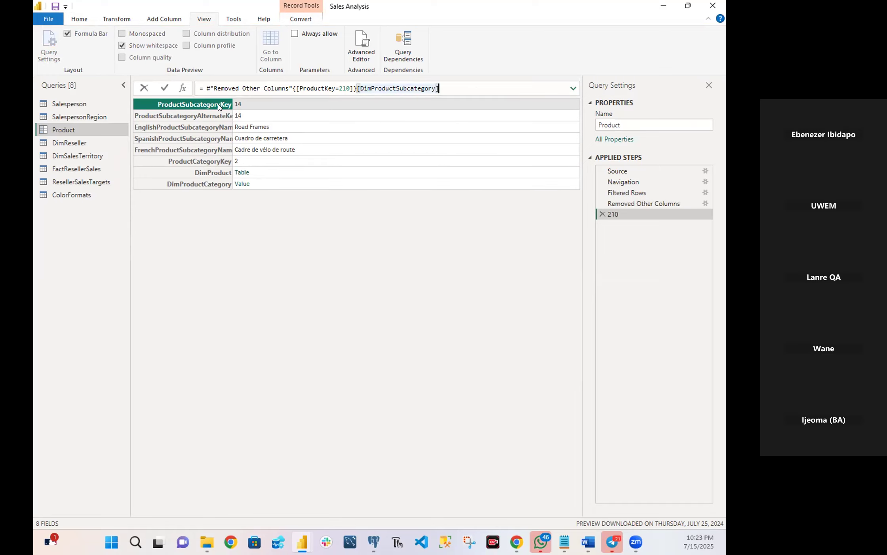
click(165, 89)
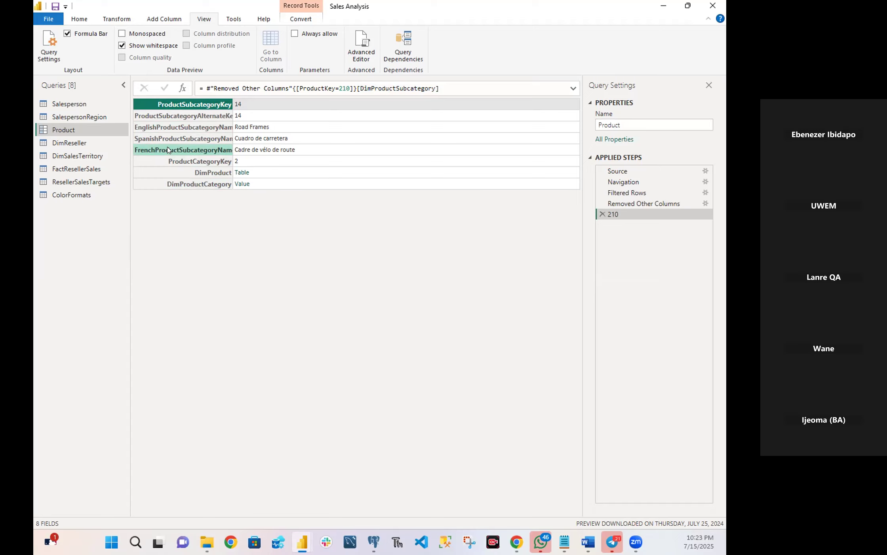
click(117, 18)
click(80, 20)
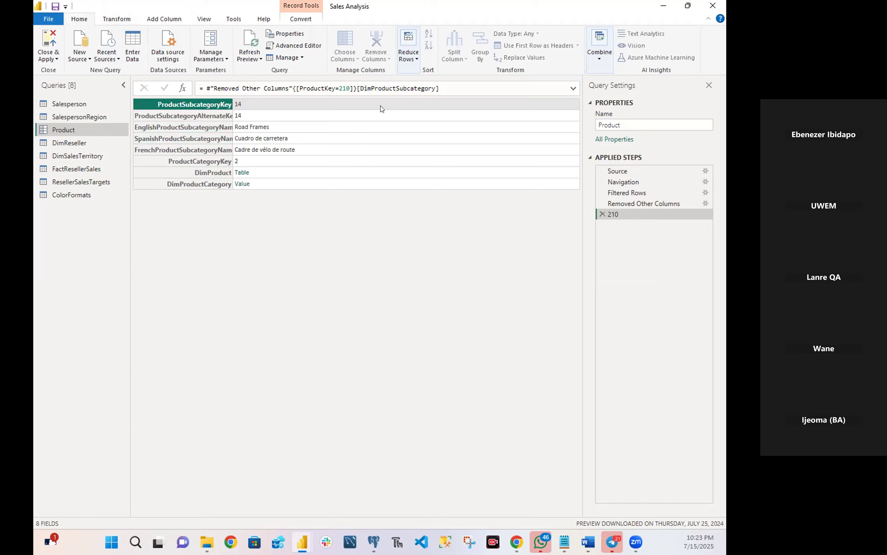
click(602, 213)
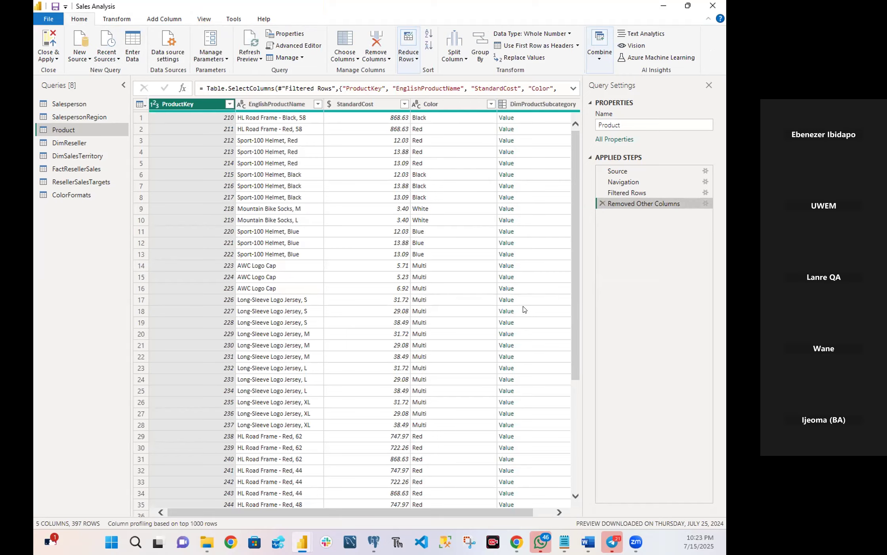
Expand DimProductSubcategory in the Product query to only EnglishProductSubcategoryName and DimProductCategory, without the original column name as prefix.
scroll(525, 309, down, 10)
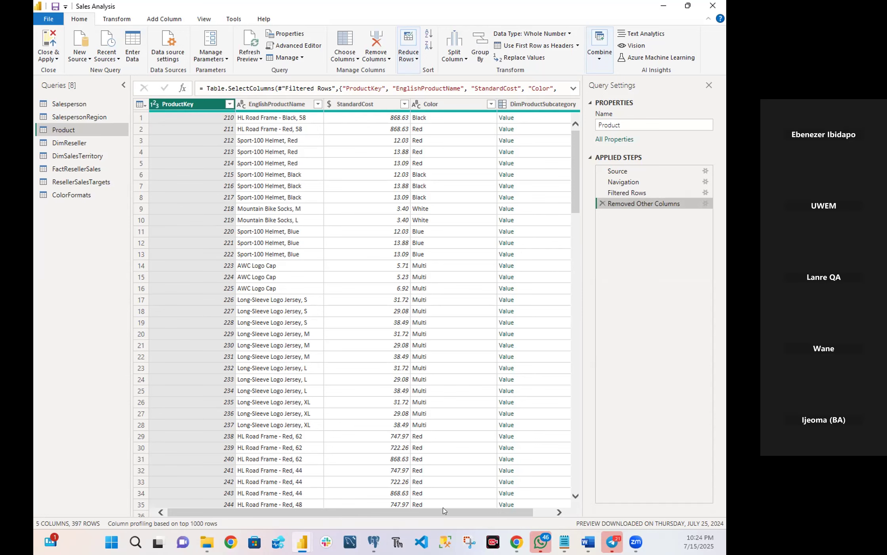
drag(445, 511, 463, 481)
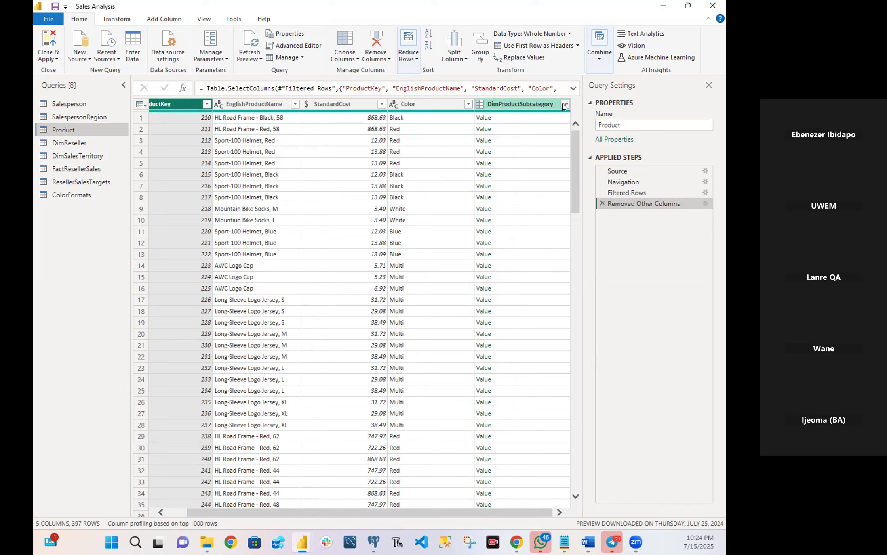
click(564, 106)
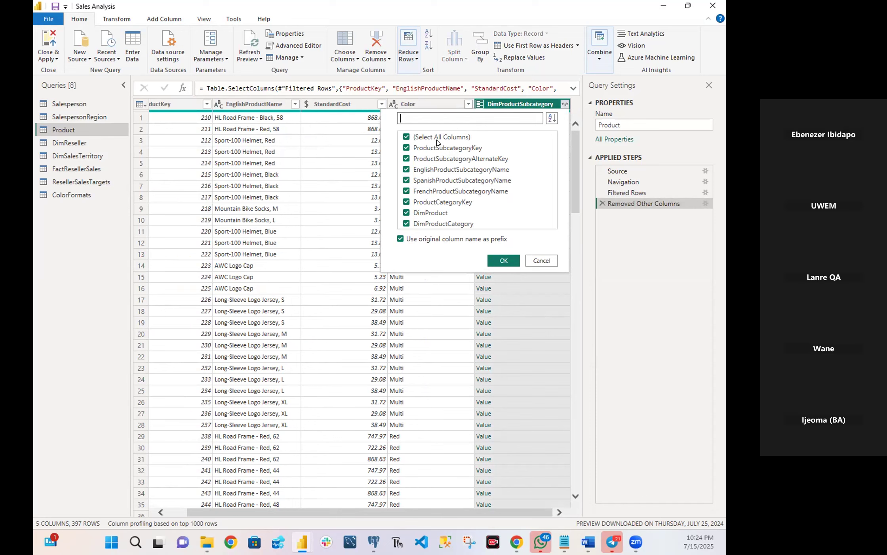
click(406, 139)
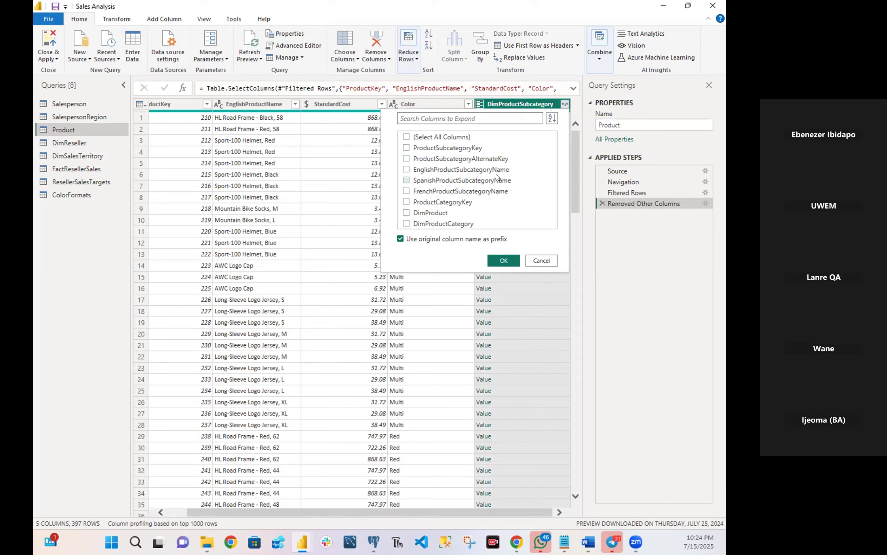
click(407, 170)
click(407, 224)
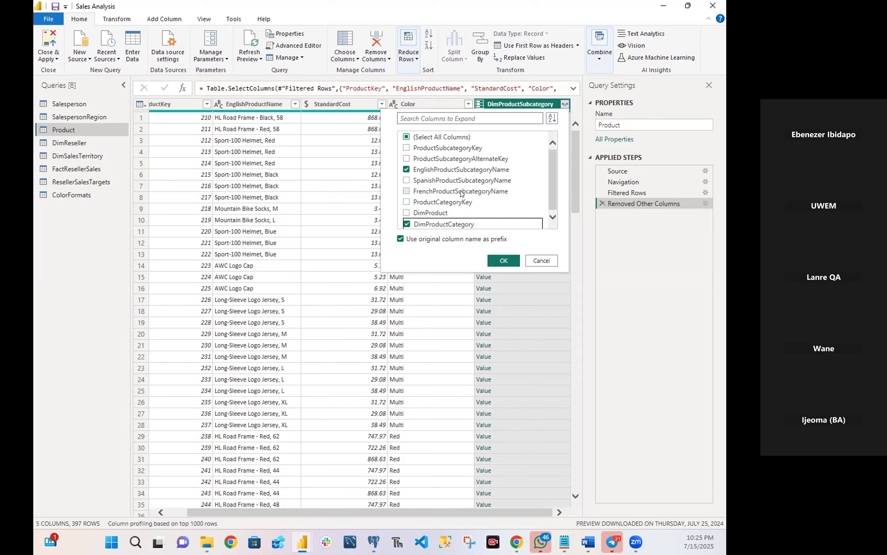
click(400, 239)
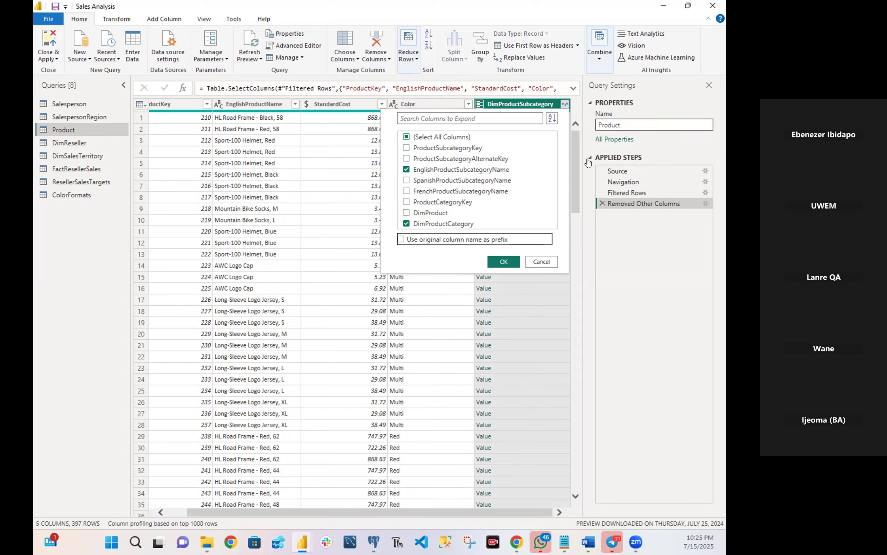
click(512, 260)
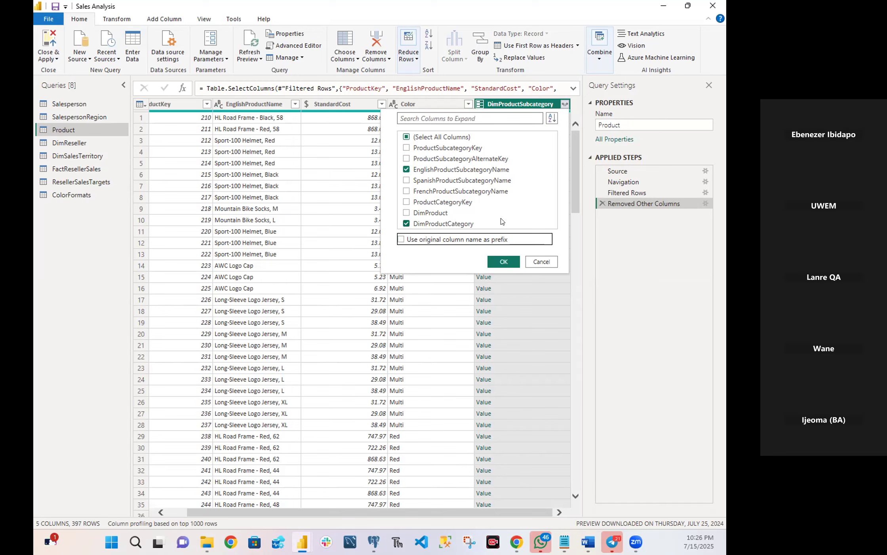
click(502, 260)
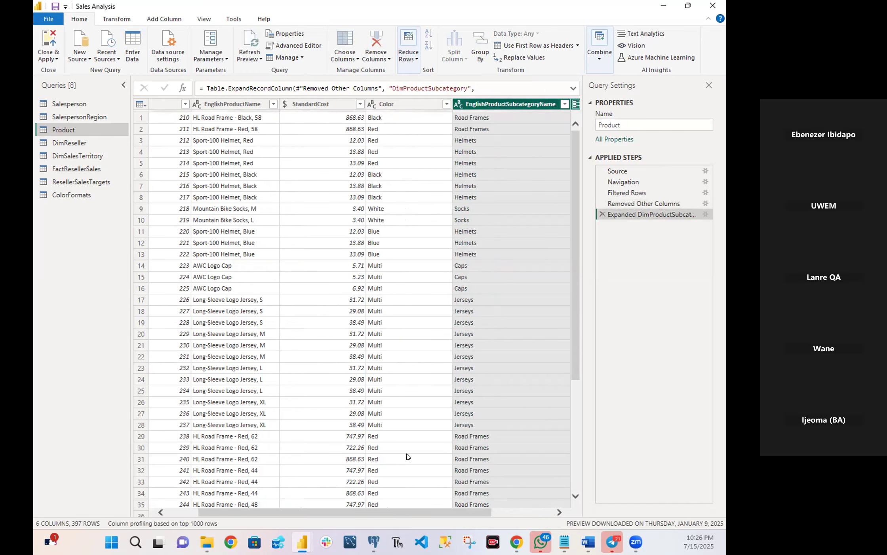
Start expanding the DimProductCategory column of the Product query and deselect all of its columns.
drag(385, 514, 546, 524)
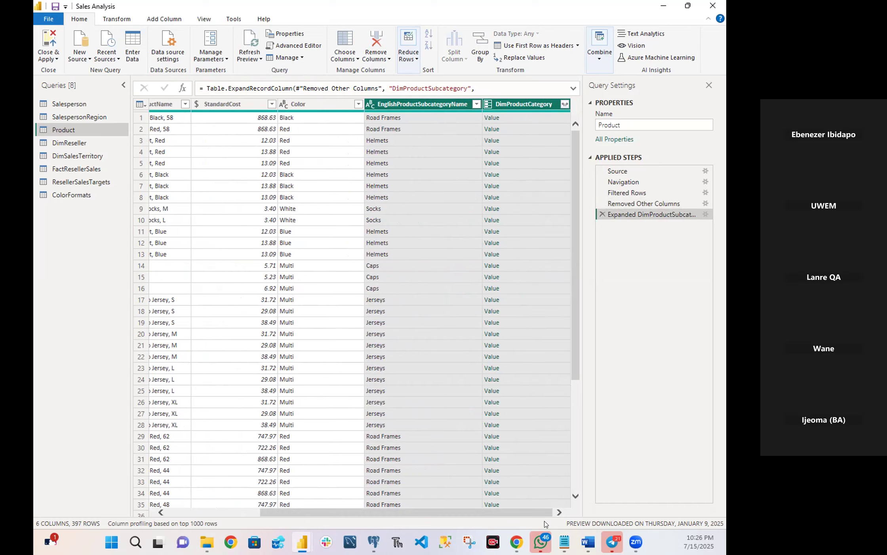
click(445, 116)
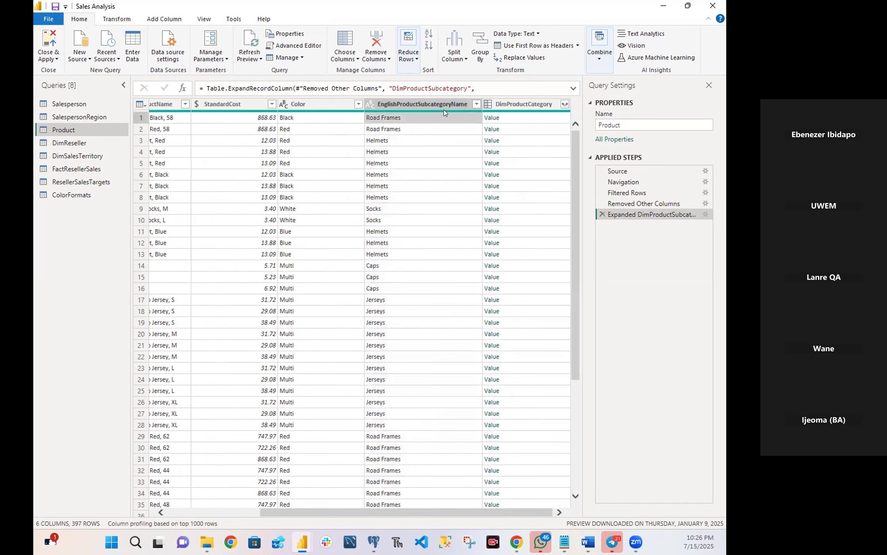
click(444, 106)
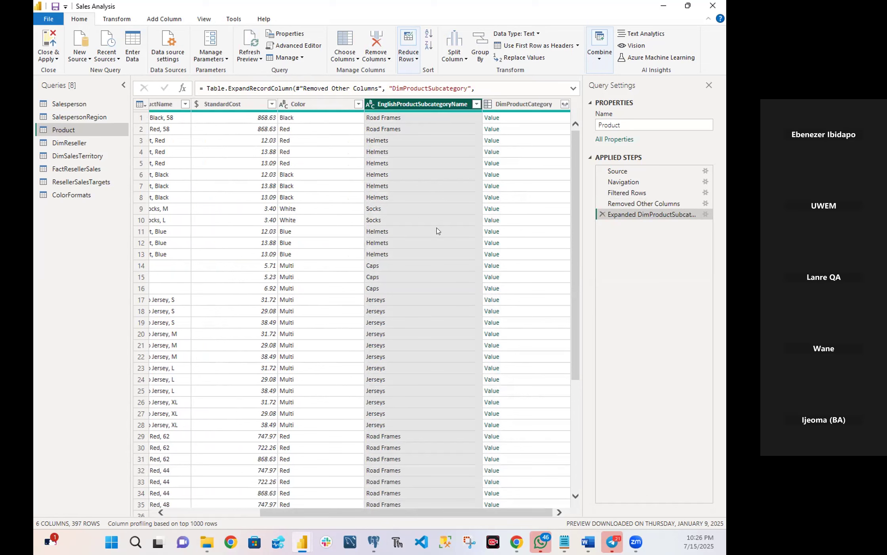
click(434, 174)
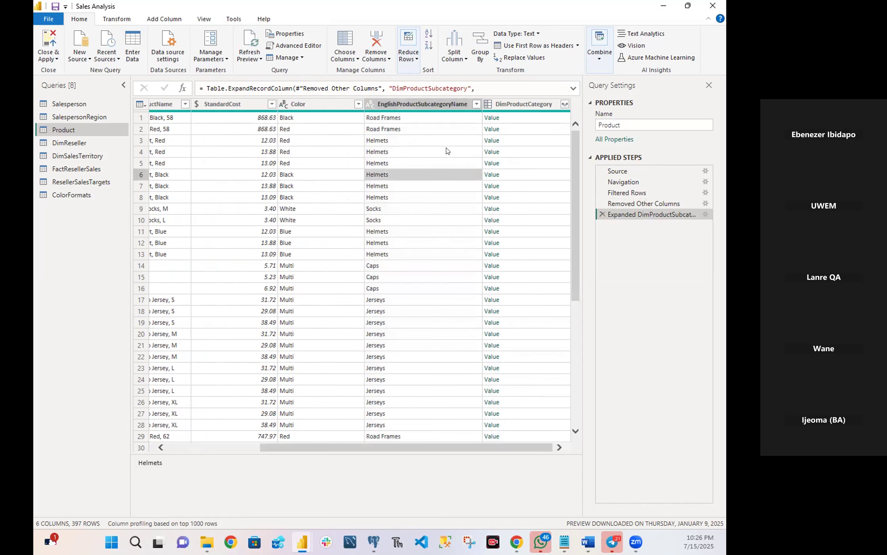
click(564, 105)
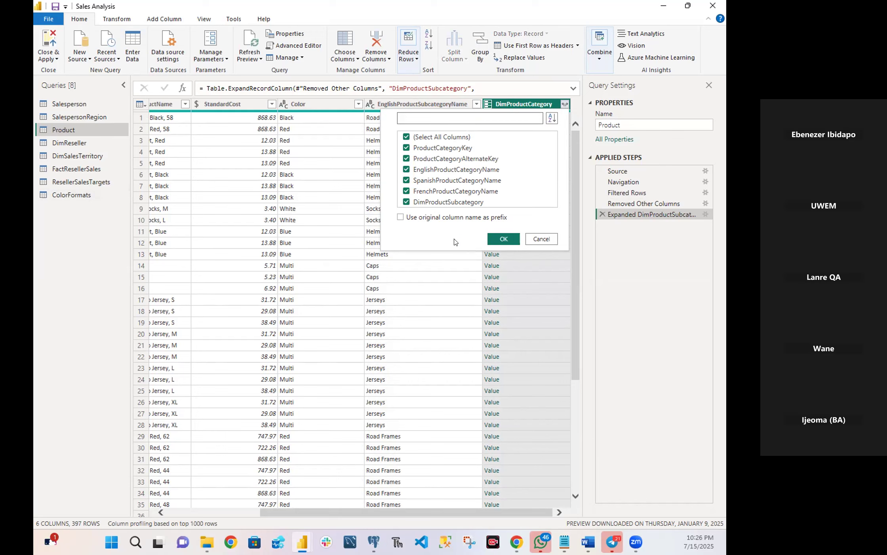
click(407, 137)
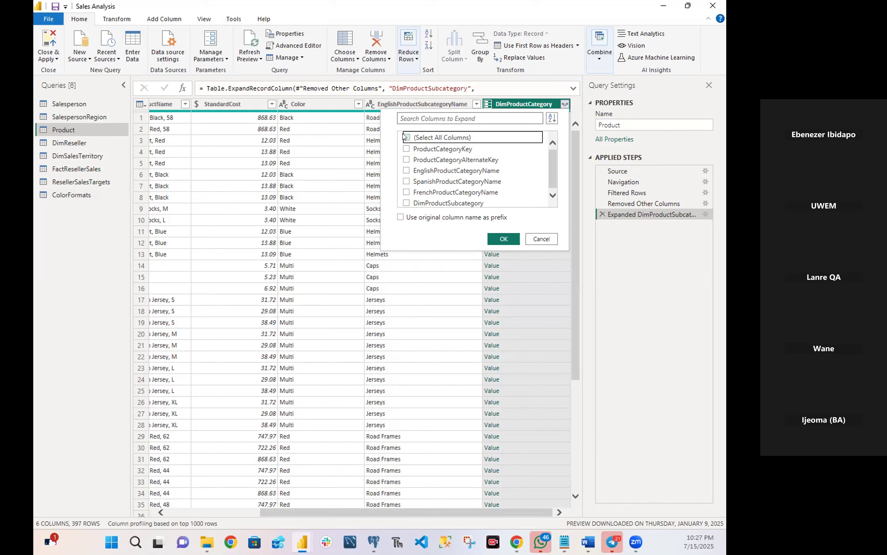
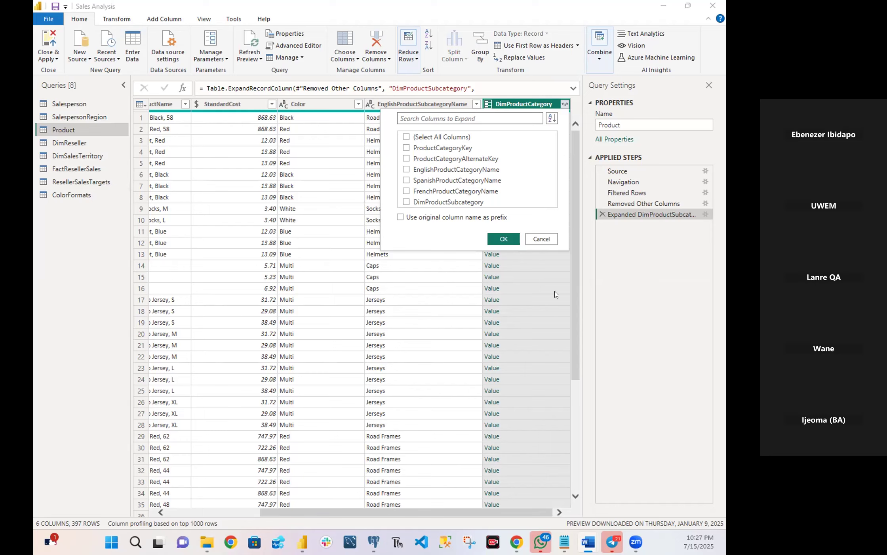
Expand DimProductCategory in the Product query to only EnglishProductCategoryName, without the original column name as prefix.
click(407, 170)
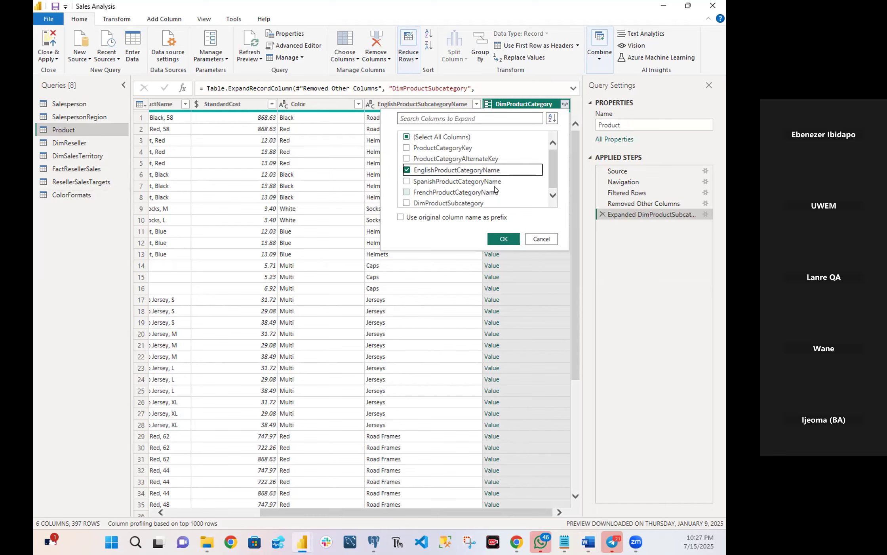
click(507, 239)
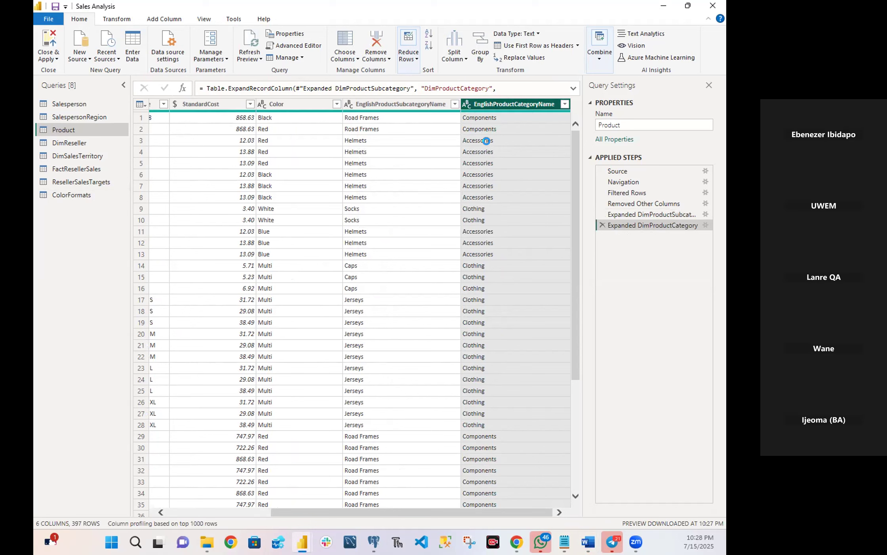
drag(573, 216, 582, 139)
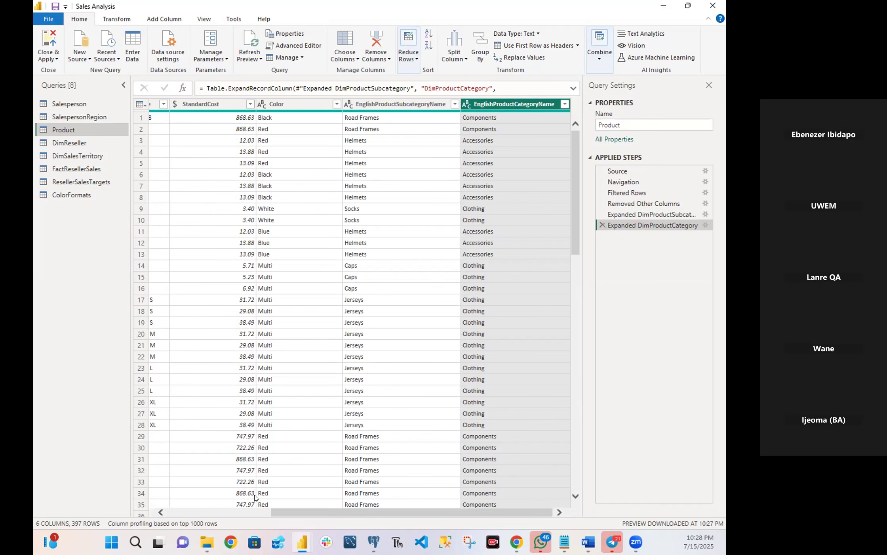
drag(279, 511, 176, 501)
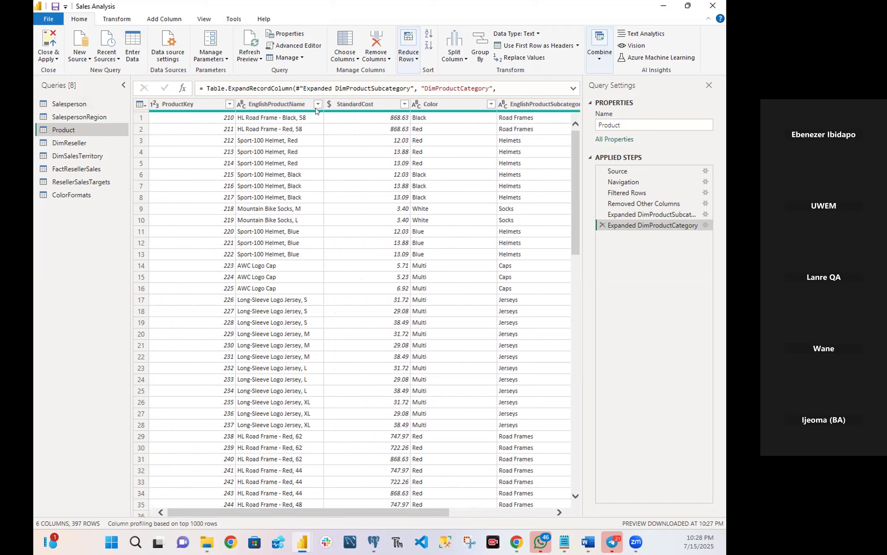
double_click(285, 104)
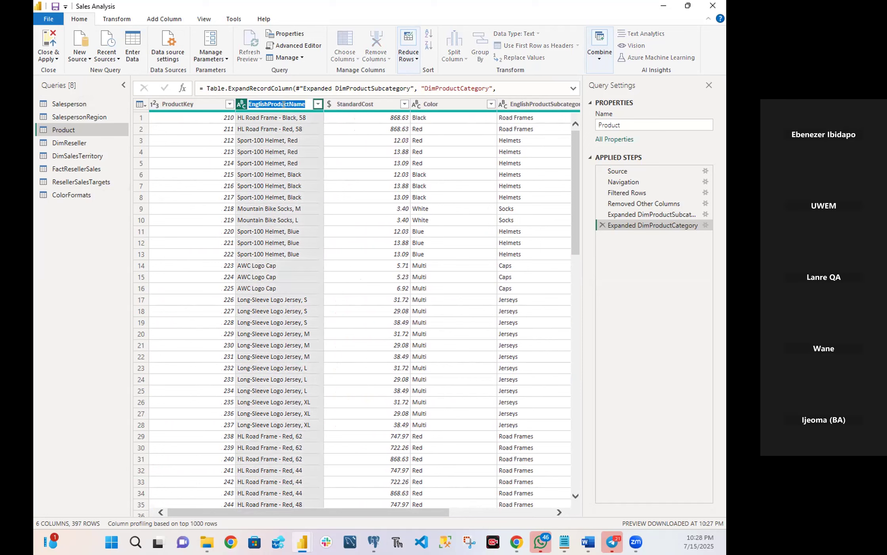
click(268, 103)
text(=)
key(Return)
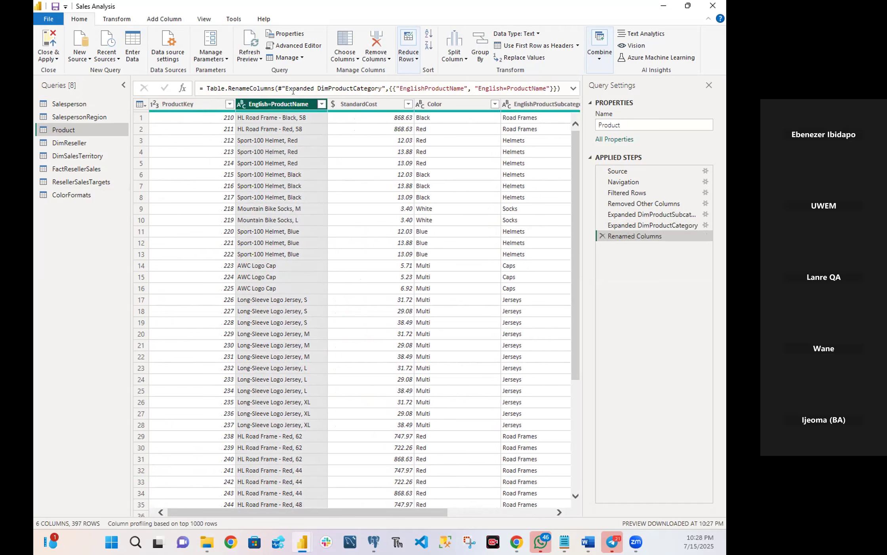
Rename the English product name column of the Product query as Product.
double_click(271, 104)
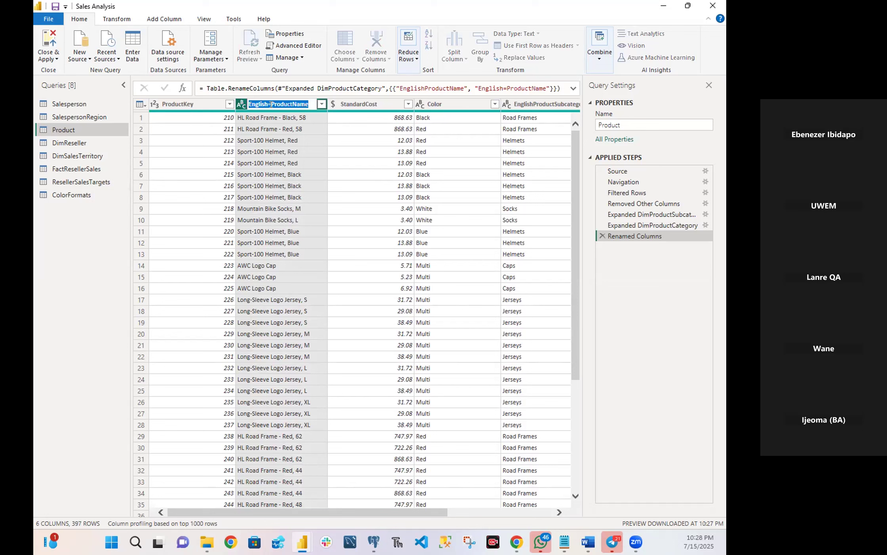
key(Escape)
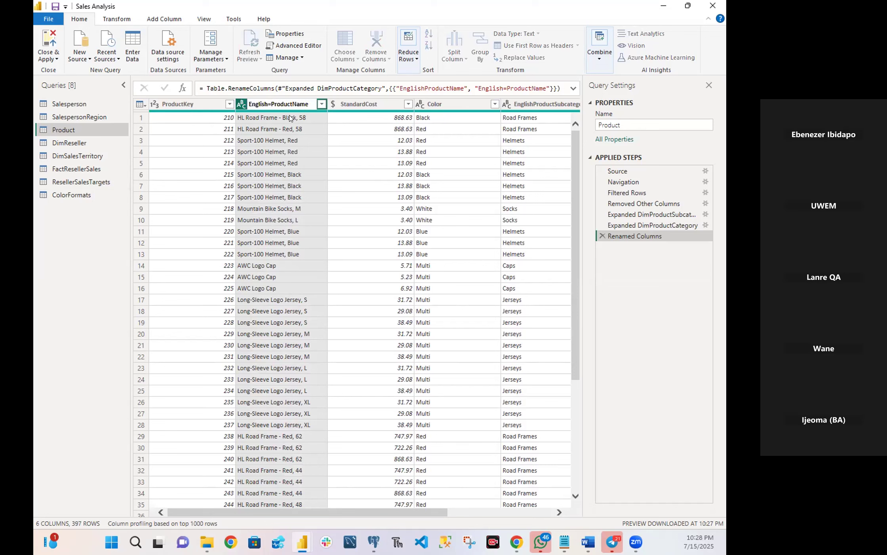
key(BackSpace)
key(BackSpace)
key(BackSpace)
key(BackSpace)
key(BackSpace)
key(BackSpace)
key(BackSpace)
key(BackSpace)
key(BackSpace)
key(BackSpace)
key(BackSpace)
key(BackSpace)
key(Return)
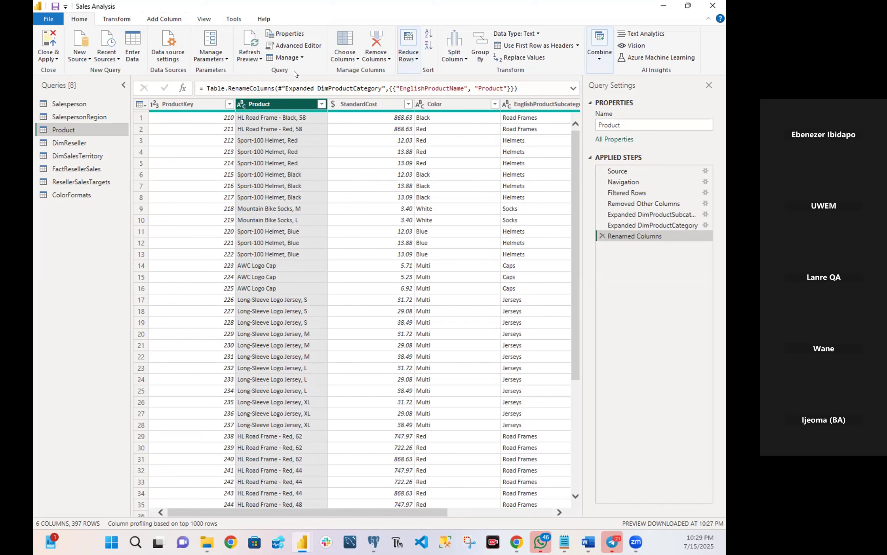
Rename the StandardCost column of the Product query as Standard Cost.
click(359, 103)
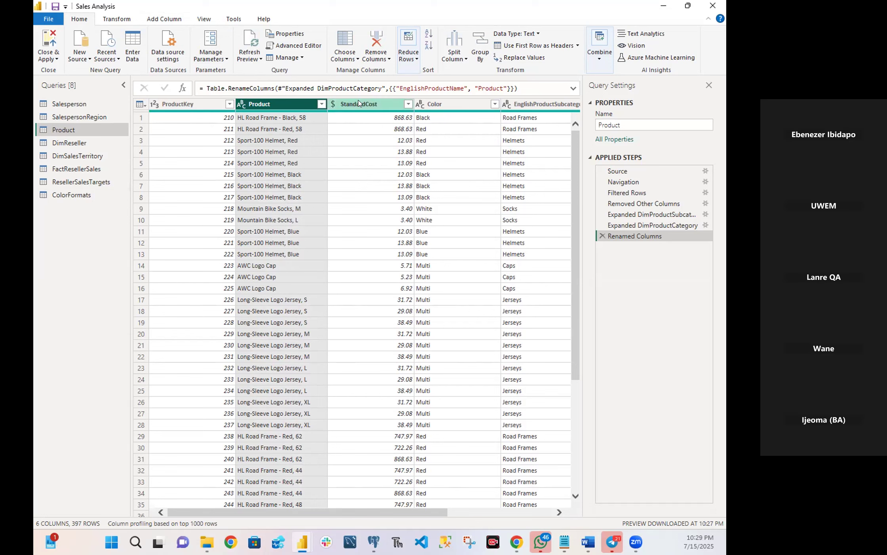
double_click(359, 103)
click(366, 103)
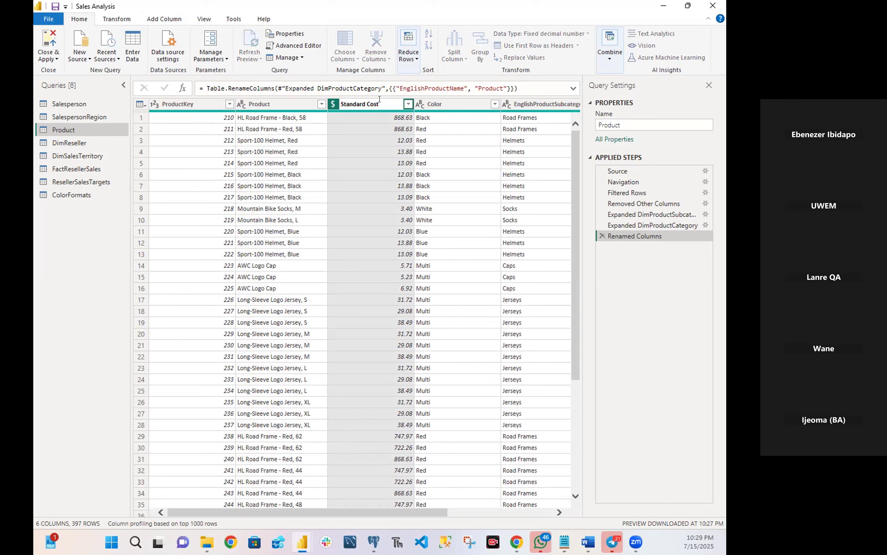
key(Return)
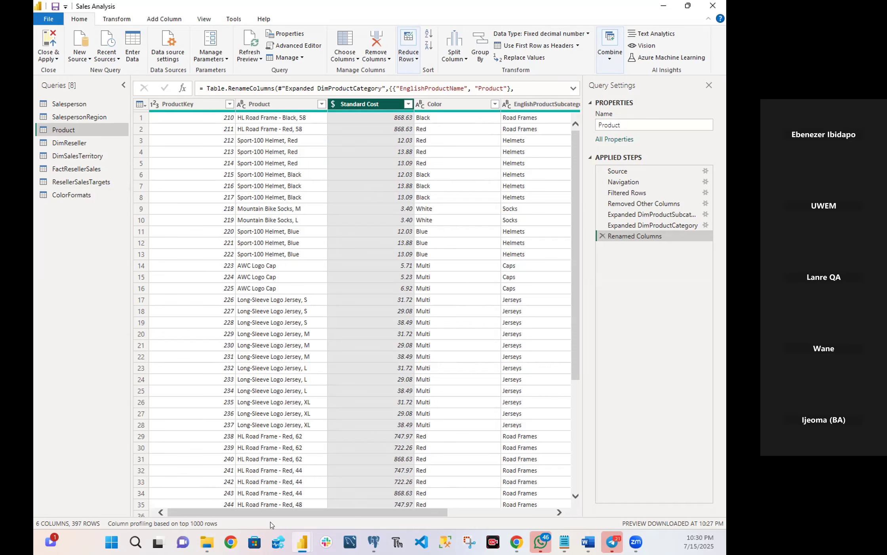
drag(331, 515, 489, 522)
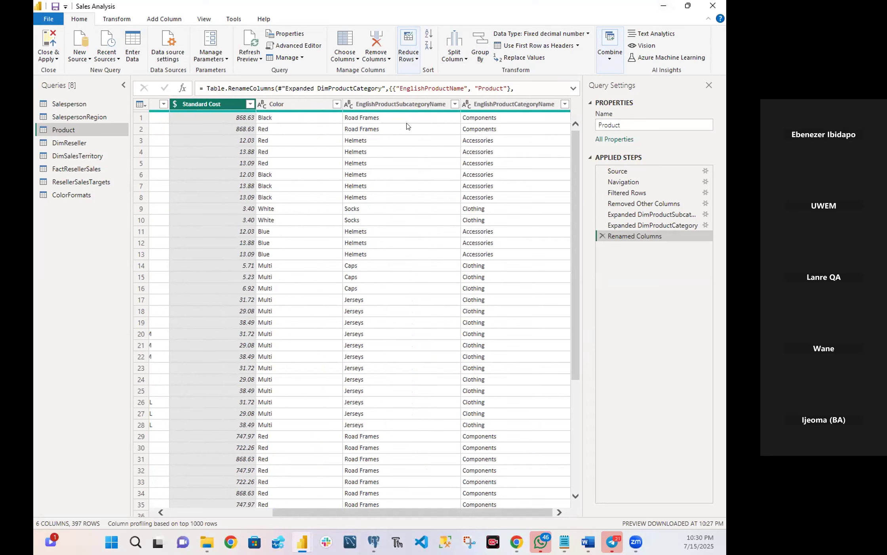
double_click(415, 103)
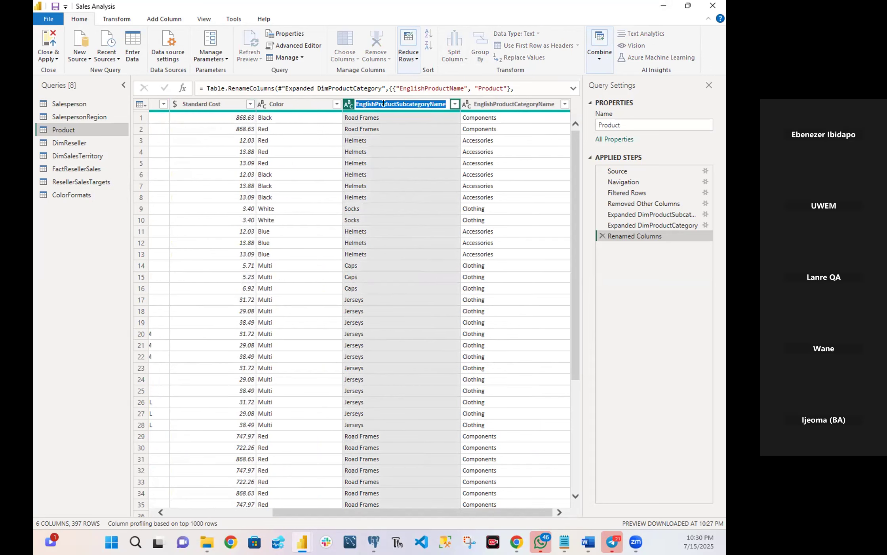
click(305, 90)
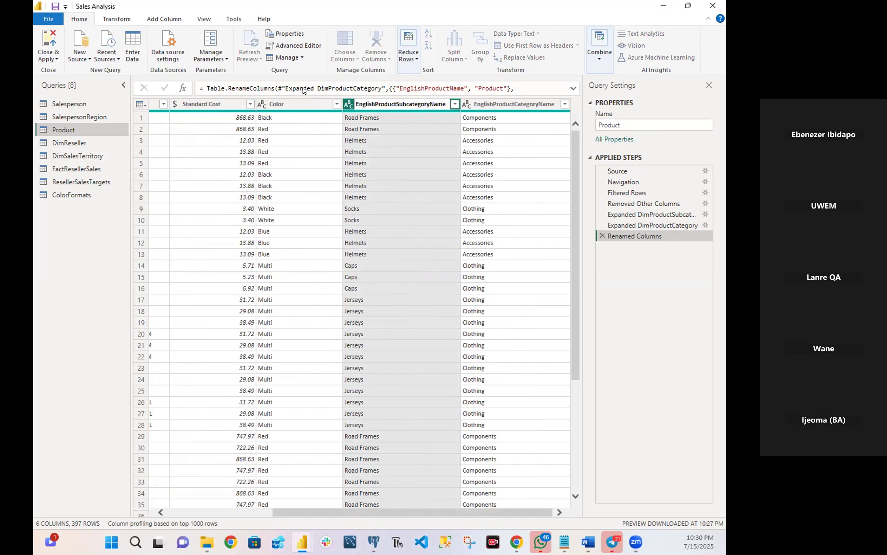
double_click(431, 102)
click(395, 104)
text(=)
key(Return)
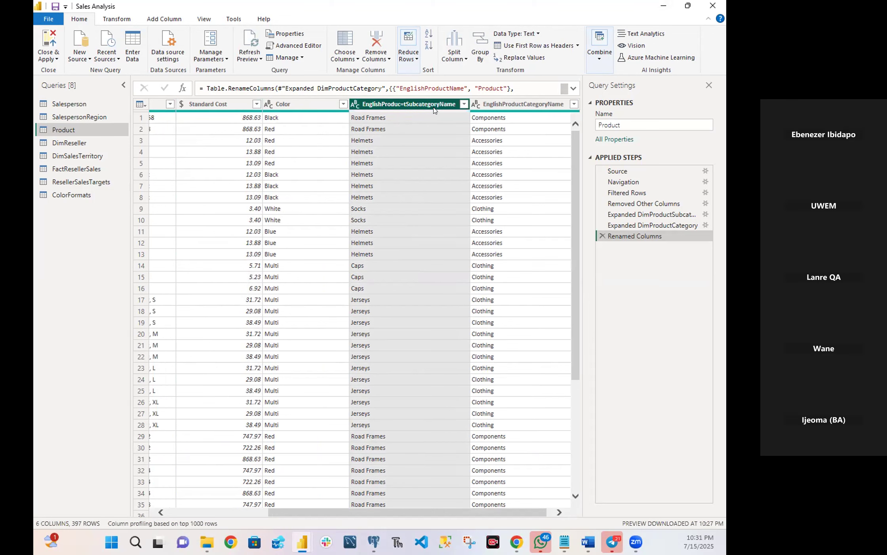
Rename the English product subcategory name column of the Product query as Subcategory.
double_click(411, 104)
click(405, 103)
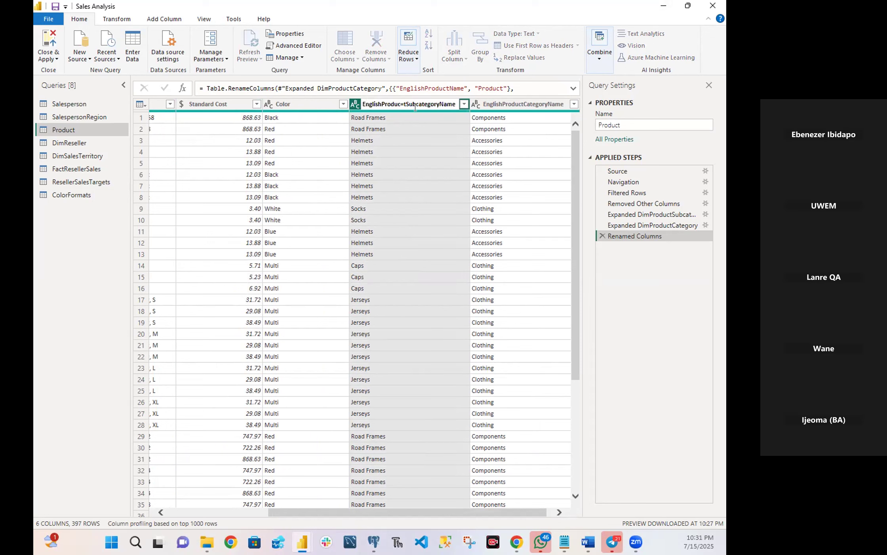
key(Delete)
key(BackSpace)
key(BackSpace)
key(BackSpace)
key(BackSpace)
key(BackSpace)
key(BackSpace)
key(BackSpace)
key(BackSpace)
key(BackSpace)
key(BackSpace)
key(BackSpace)
key(BackSpace)
key(BackSpace)
key(BackSpace)
key(BackSpace)
key(BackSpace)
key(BackSpace)
key(BackSpace)
key(Return)
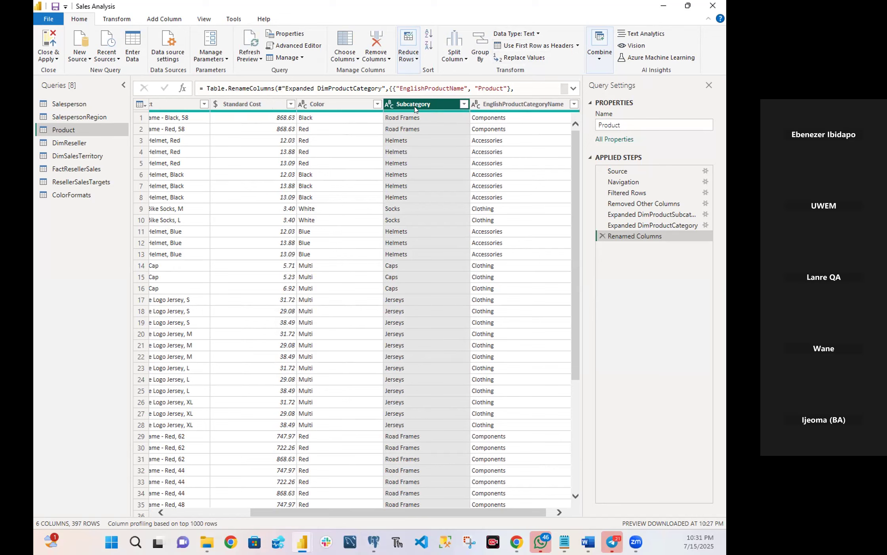
double_click(533, 106)
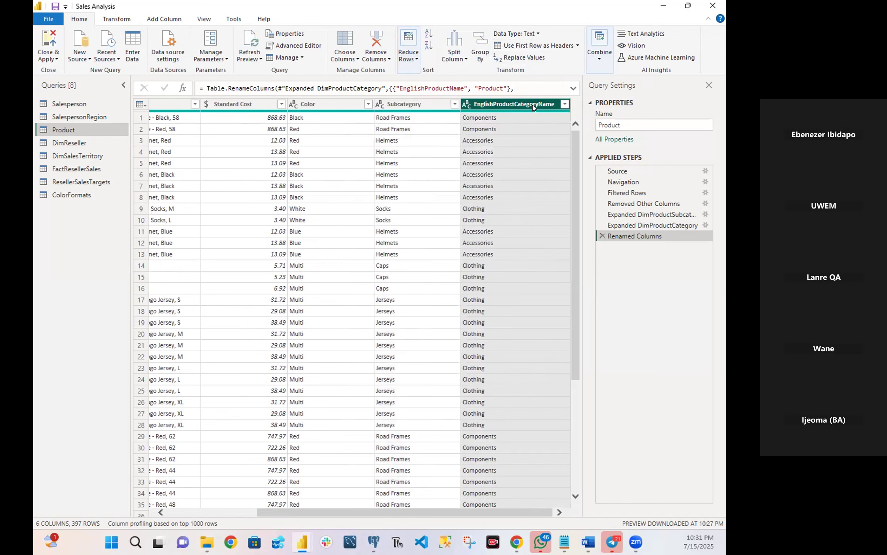
click(491, 102)
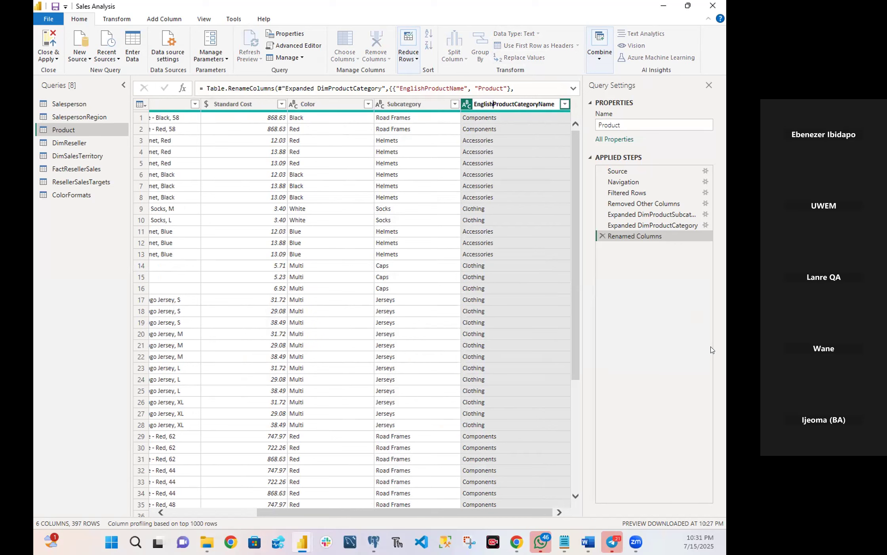
key(Return)
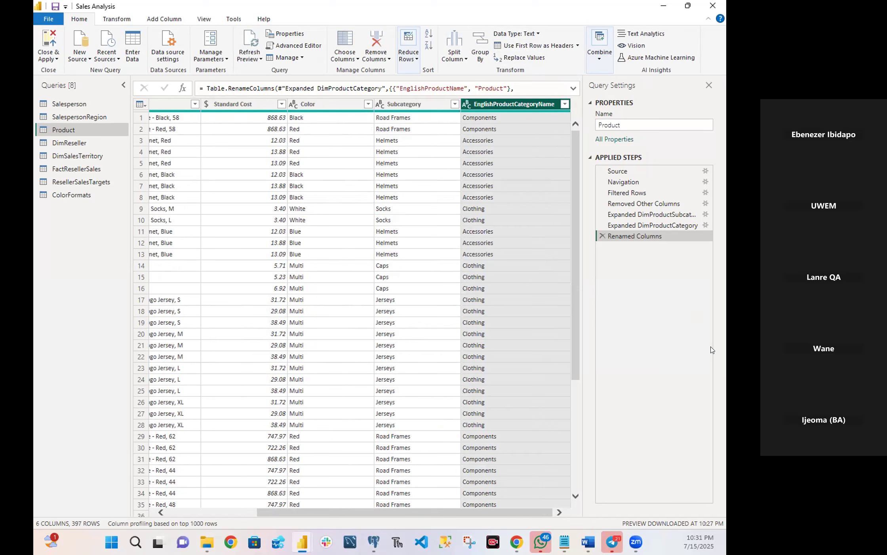
Rename the EnglishProductCategoryName column of the Product query as Category.
right_click(518, 104)
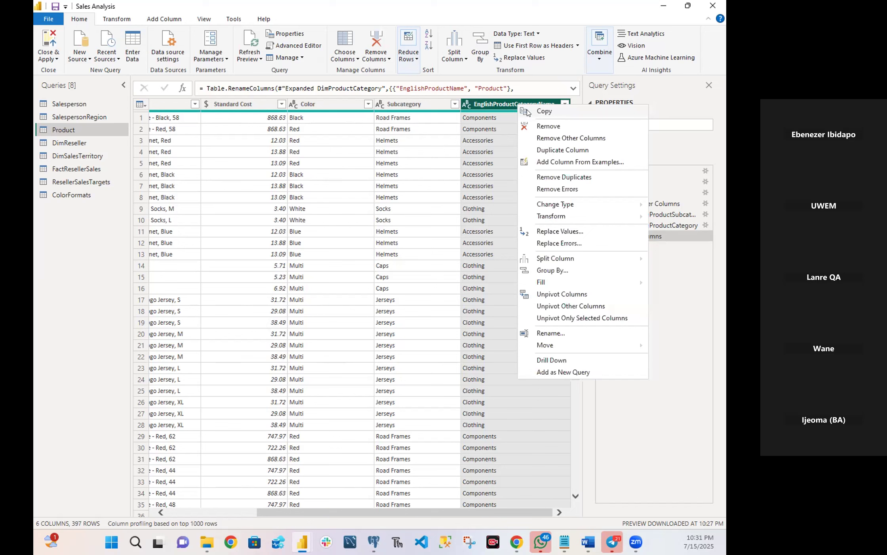
click(549, 334)
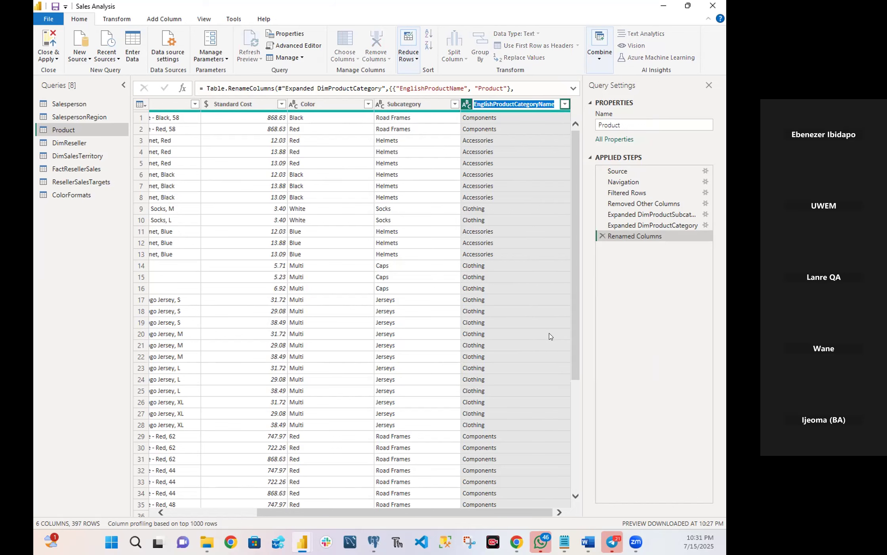
click(510, 102)
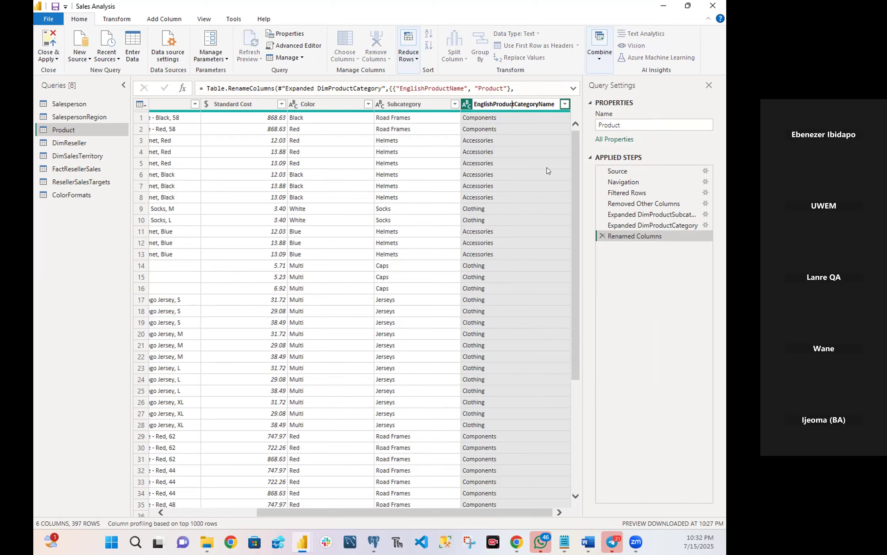
key(BackSpace)
key(BackSpace)
key(BackSpace)
key(BackSpace)
key(BackSpace)
key(BackSpace)
key(BackSpace)
key(BackSpace)
key(BackSpace)
key(BackSpace)
key(BackSpace)
key(BackSpace)
key(BackSpace)
key(BackSpace)
key(Return)
key(Right)
key(Right)
key(Right)
key(Right)
key(Right)
key(Right)
key(Right)
key(Right)
key(Right)
key(BackSpace)
key(BackSpace)
key(BackSpace)
key(BackSpace)
key(BackSpace)
text(y)
key(Return)
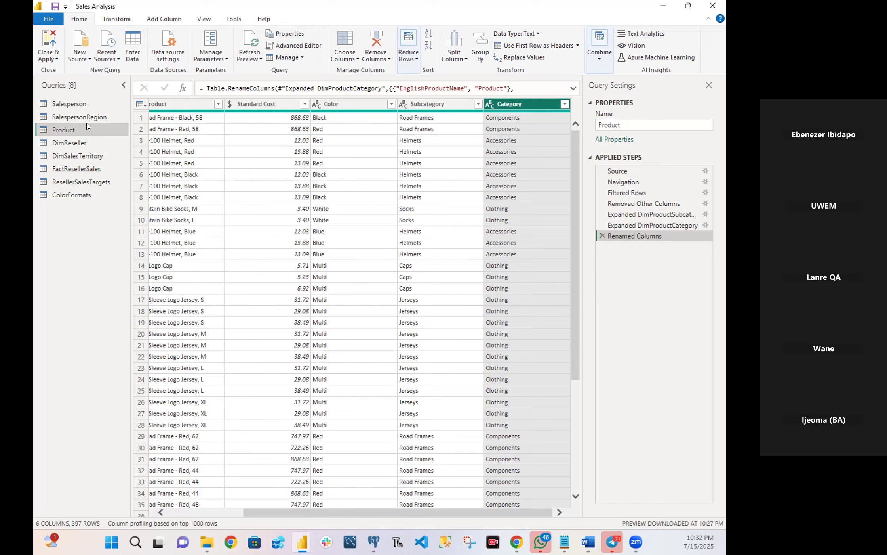
Rename the DimReseller query as Reseller.
click(71, 144)
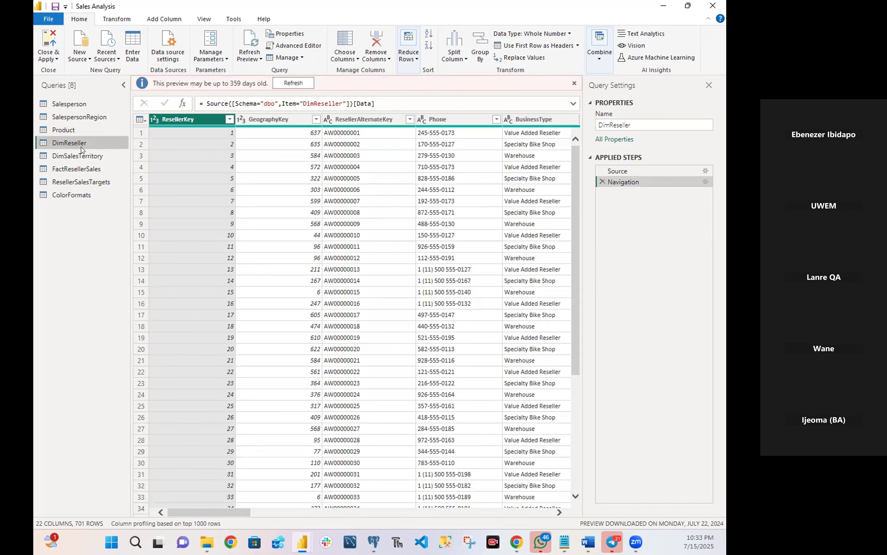
right_click(71, 143)
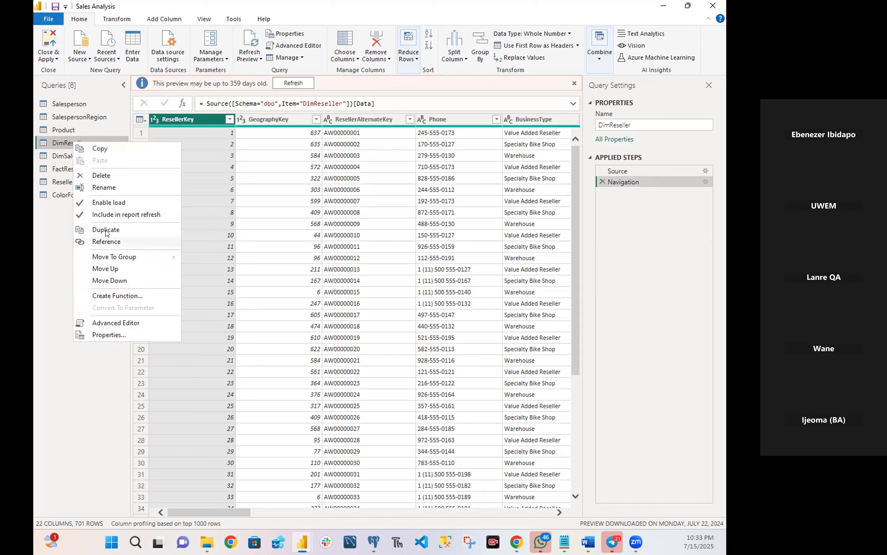
click(104, 187)
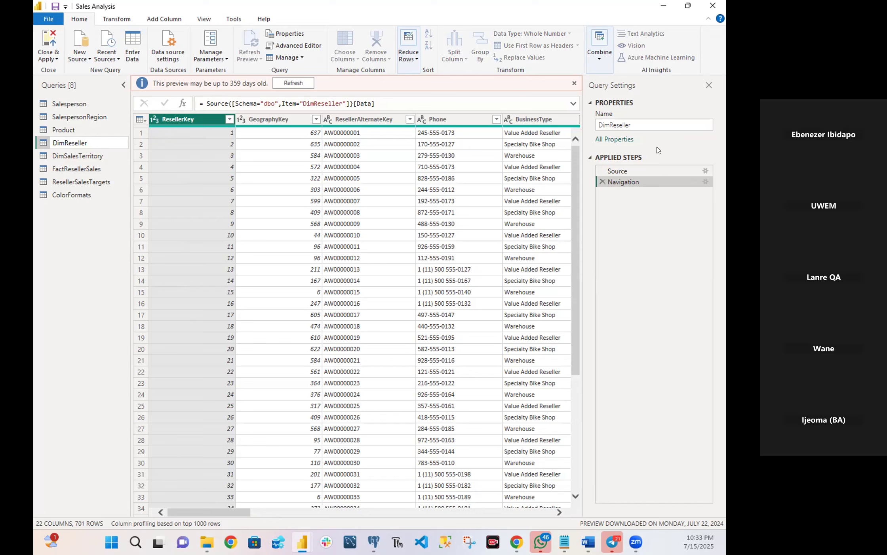
click(646, 126)
click(644, 126)
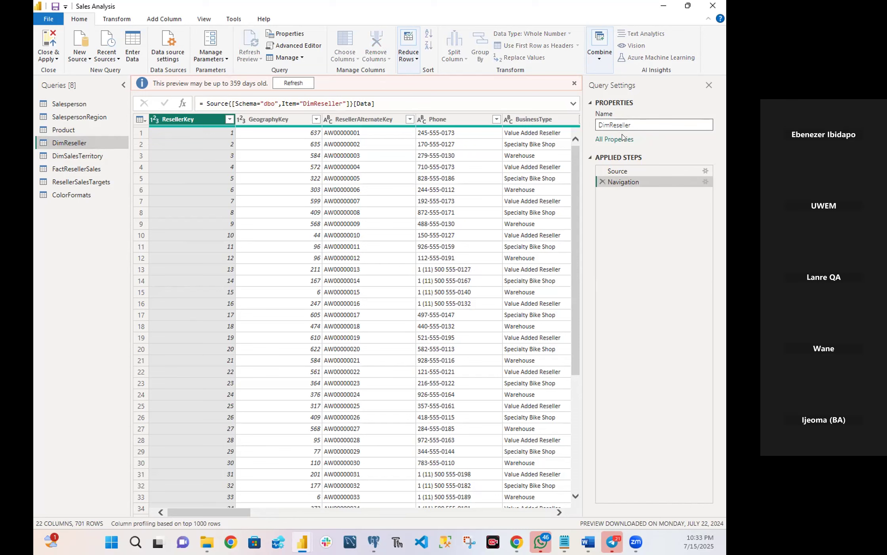
click(605, 125)
key(BackSpace)
key(BackSpace)
key(BackSpace)
key(Return)
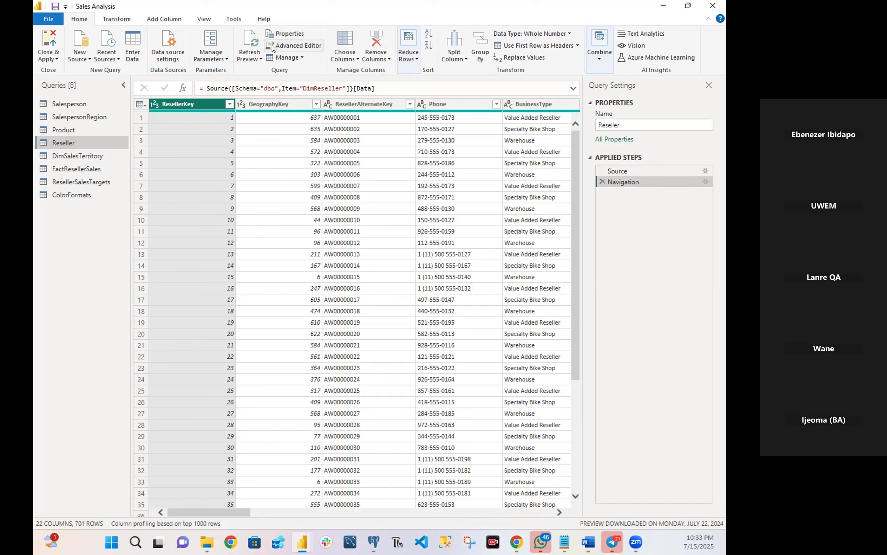
Start choosing the columns to keep in the Reseller query and deselect all of its columns.
click(356, 59)
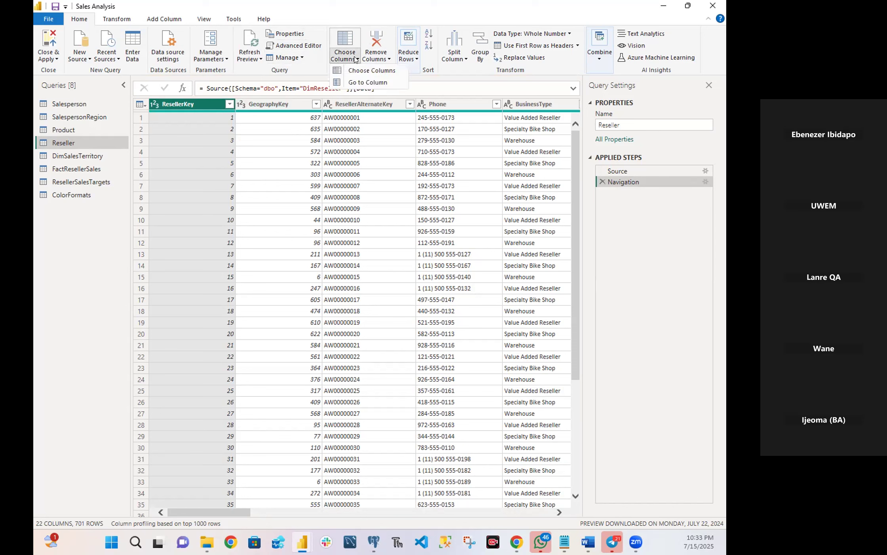
click(357, 60)
click(357, 60)
click(365, 71)
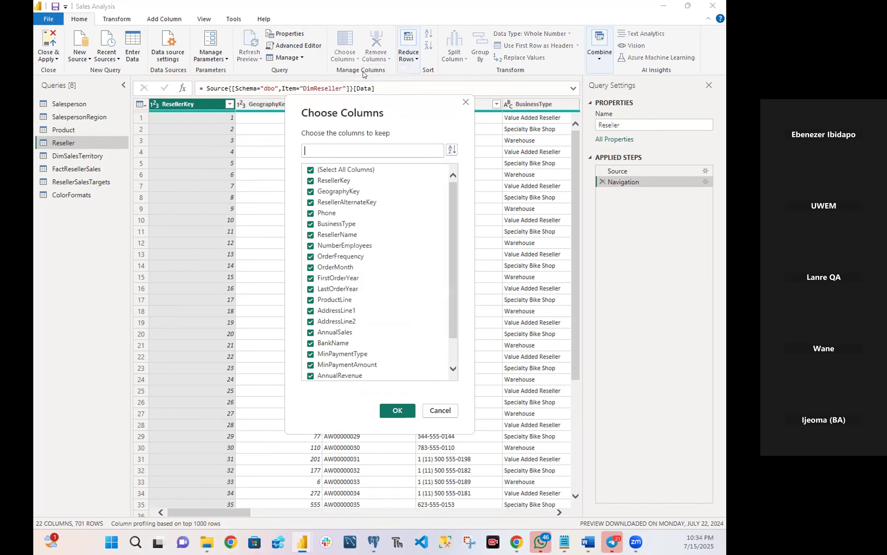
click(311, 170)
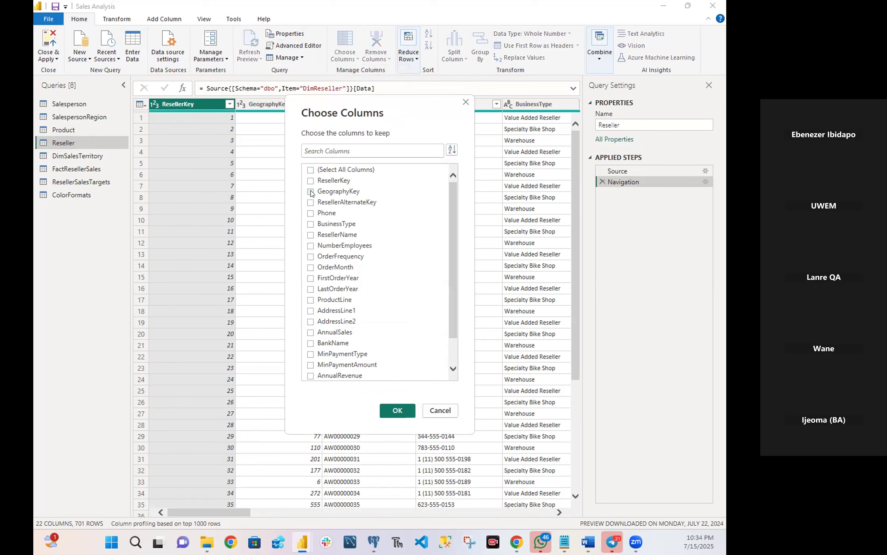
Keep only the ResellerKey, BusinessType, ResellerName and DimGeography columns in the Reseller query.
click(311, 180)
click(309, 224)
click(312, 237)
scroll(324, 315, down, 1)
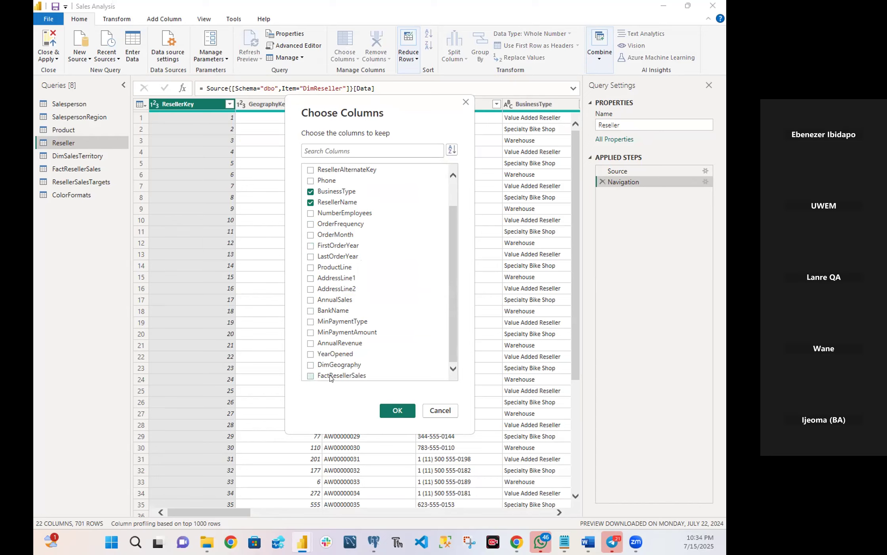
click(310, 365)
scroll(373, 303, up, 1)
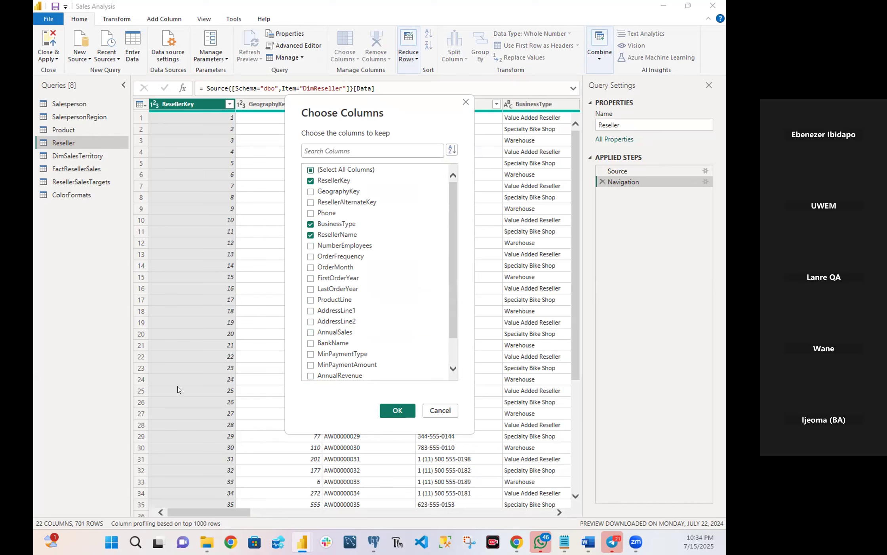
scroll(451, 301, down, 1)
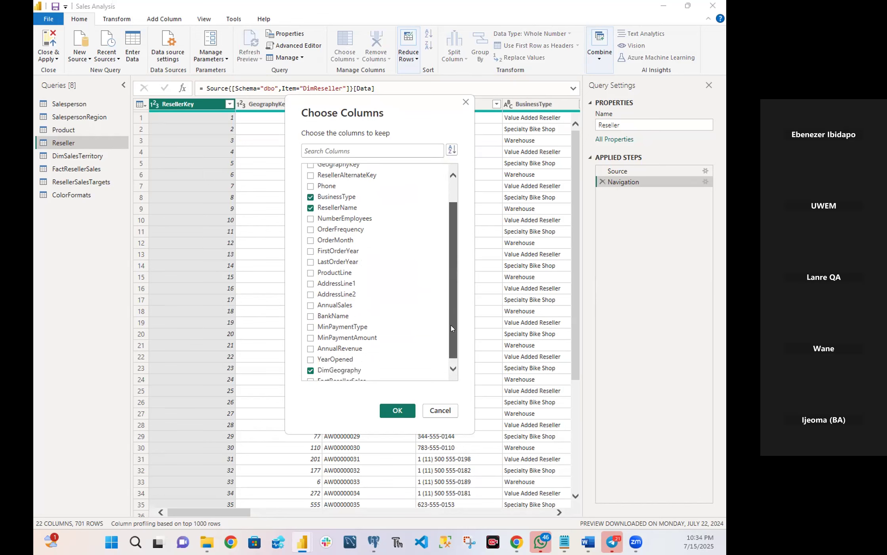
drag(451, 340, 459, 298)
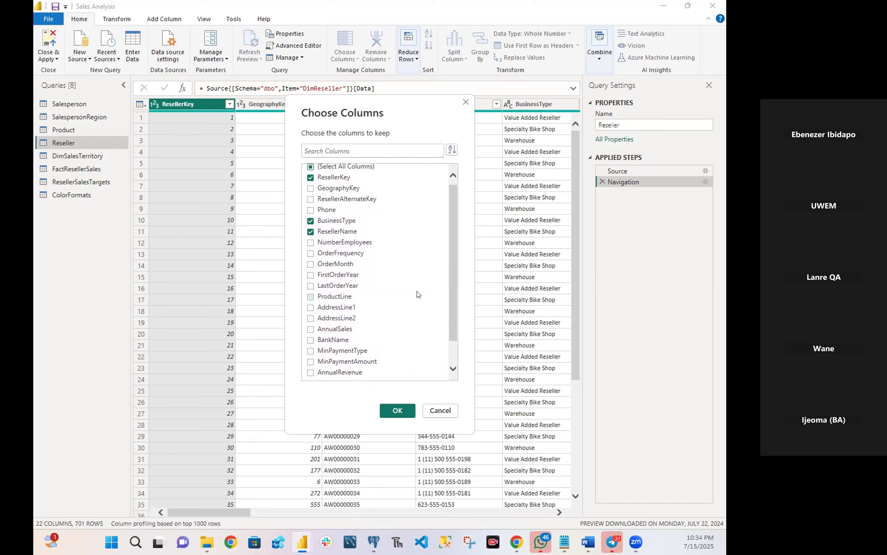
click(390, 411)
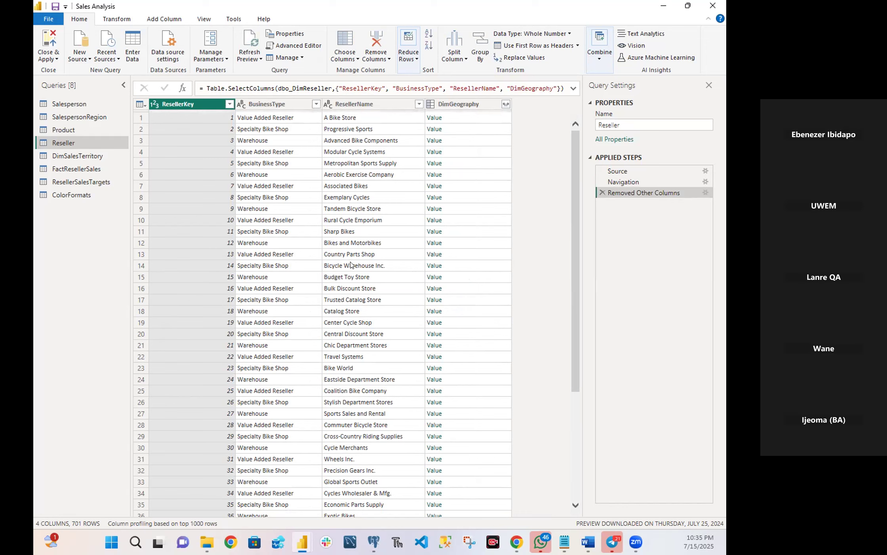
Expand the DimGeography column into only City, StateProvinceName and EnglishCountryRegionName, without the original column name as prefix.
click(505, 104)
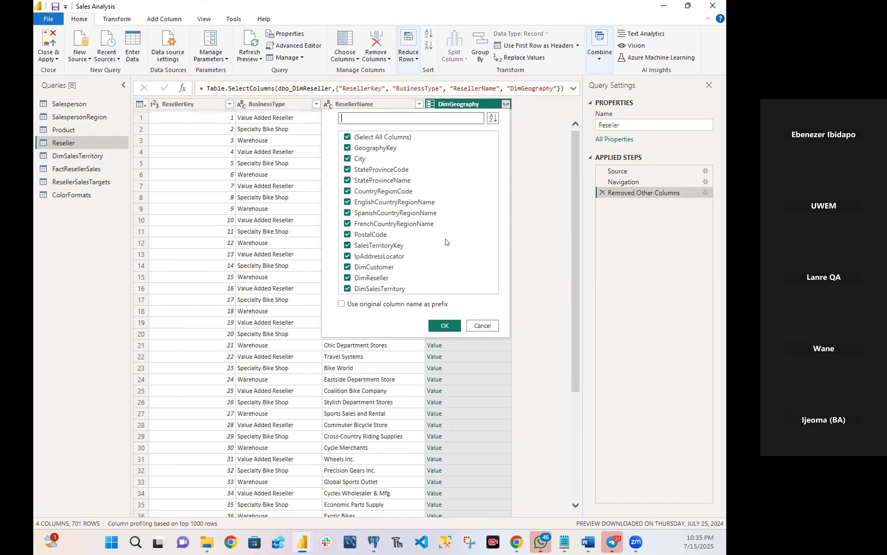
click(348, 139)
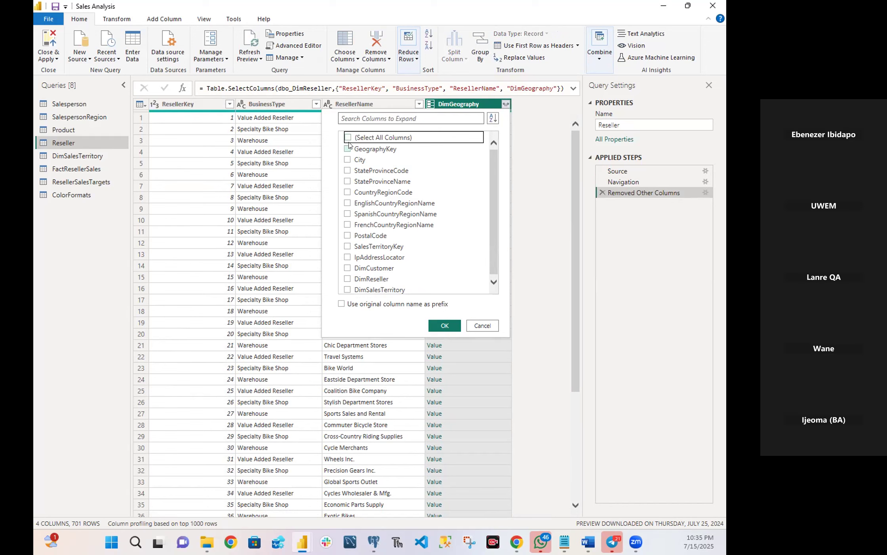
click(349, 159)
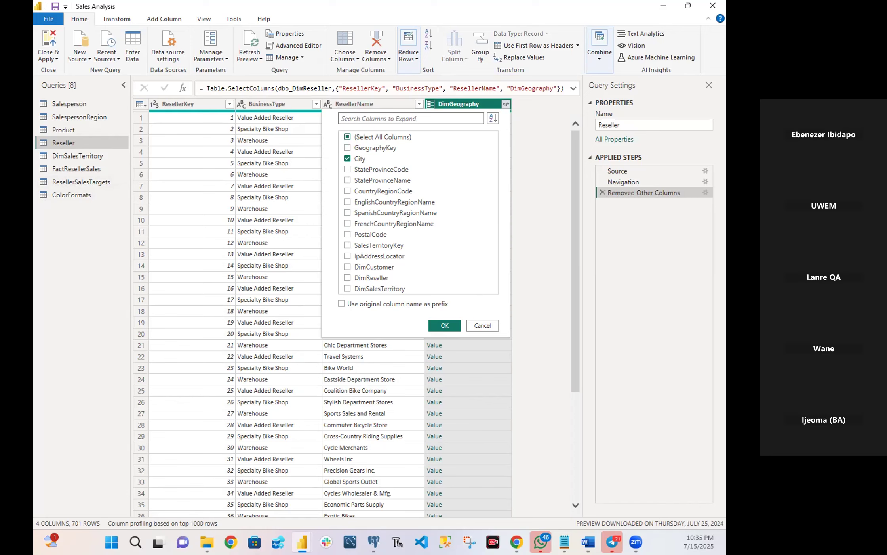
click(349, 169)
click(348, 170)
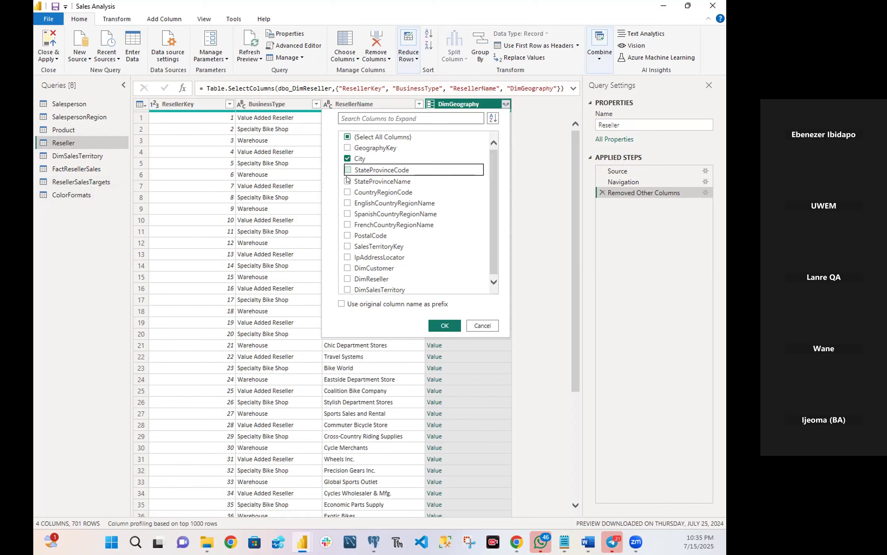
click(347, 182)
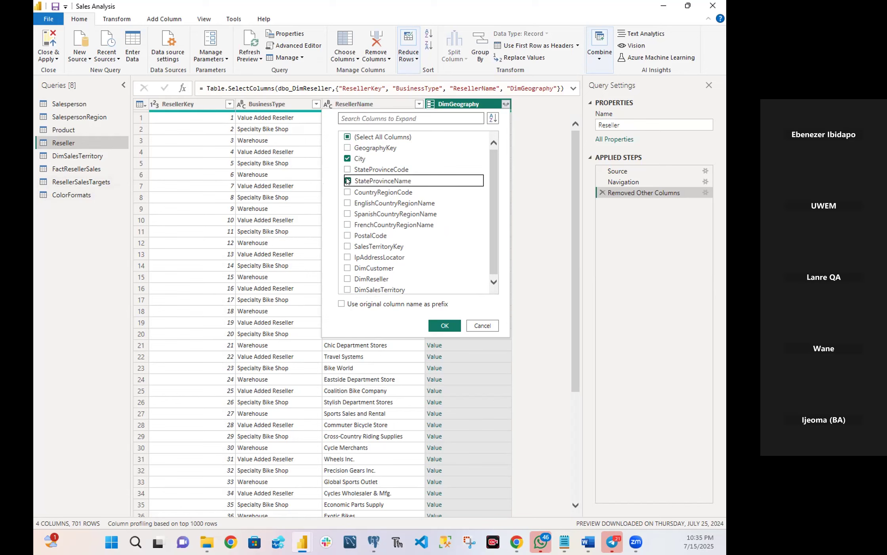
click(348, 203)
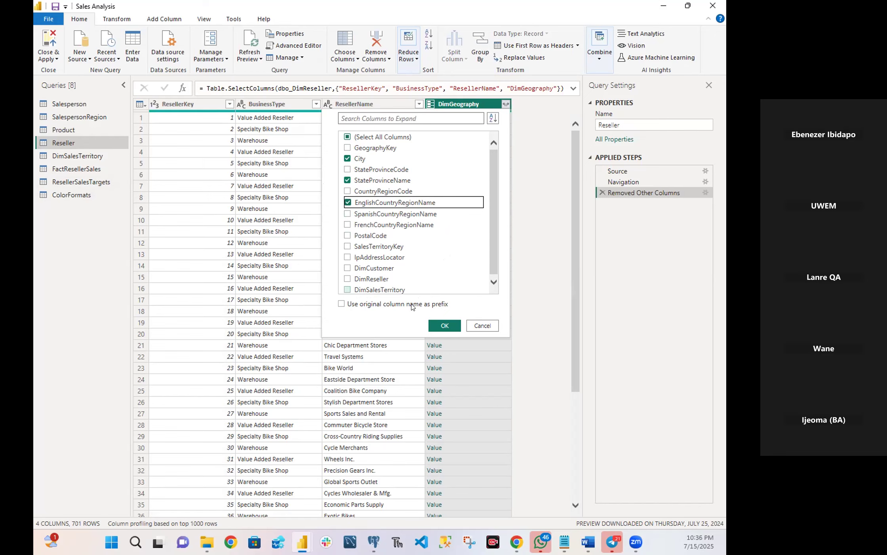
click(438, 328)
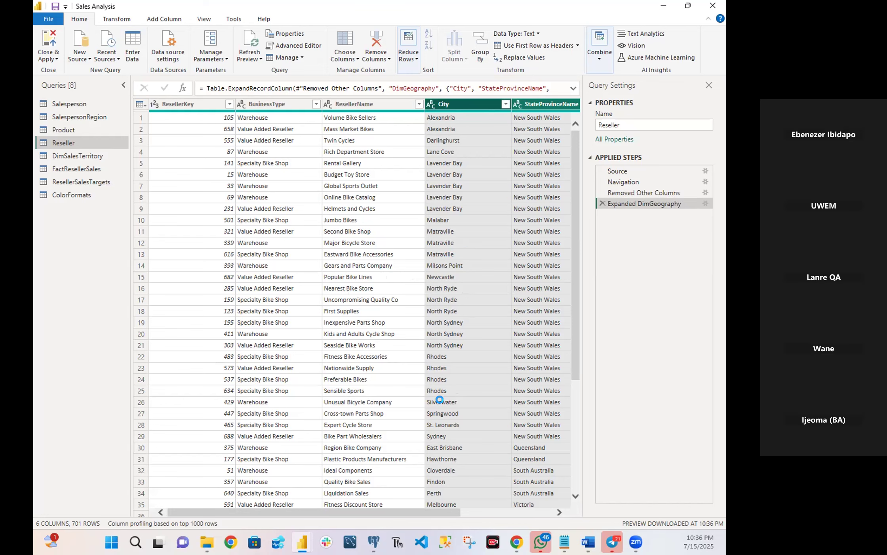
Rename the BusinessType column of the Reseller query as Business Type.
drag(434, 511, 559, 521)
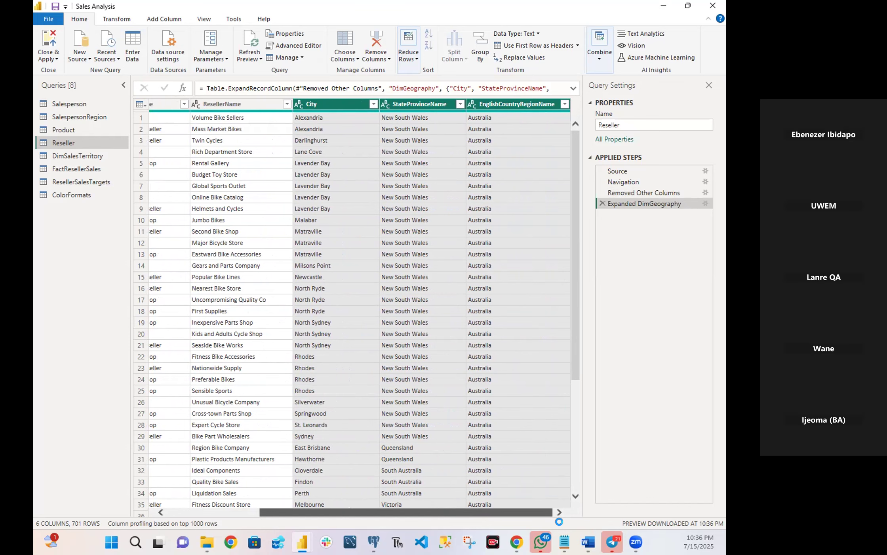
drag(542, 515, 348, 479)
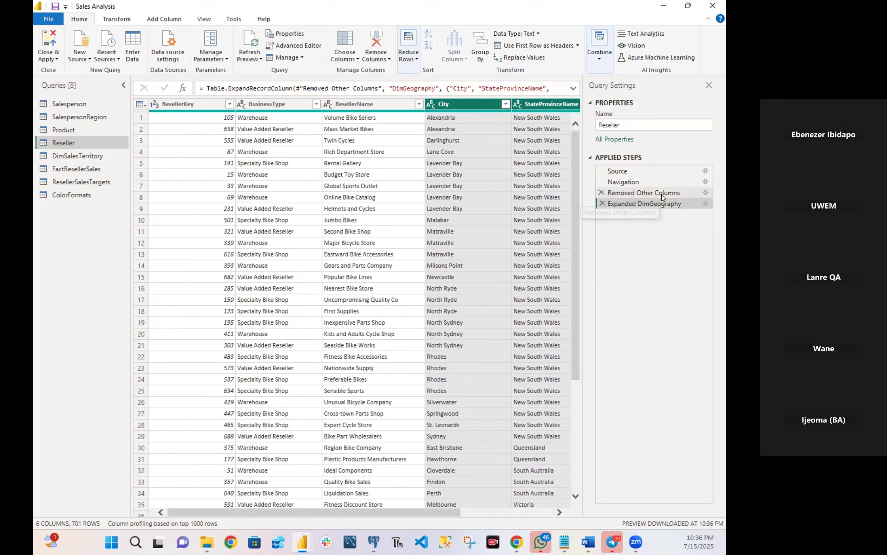
double_click(269, 104)
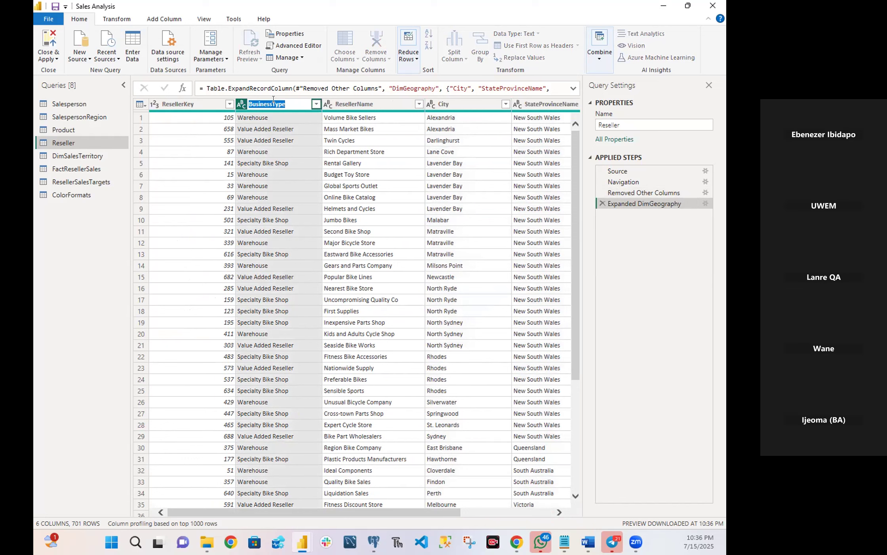
click(272, 99)
key(Return)
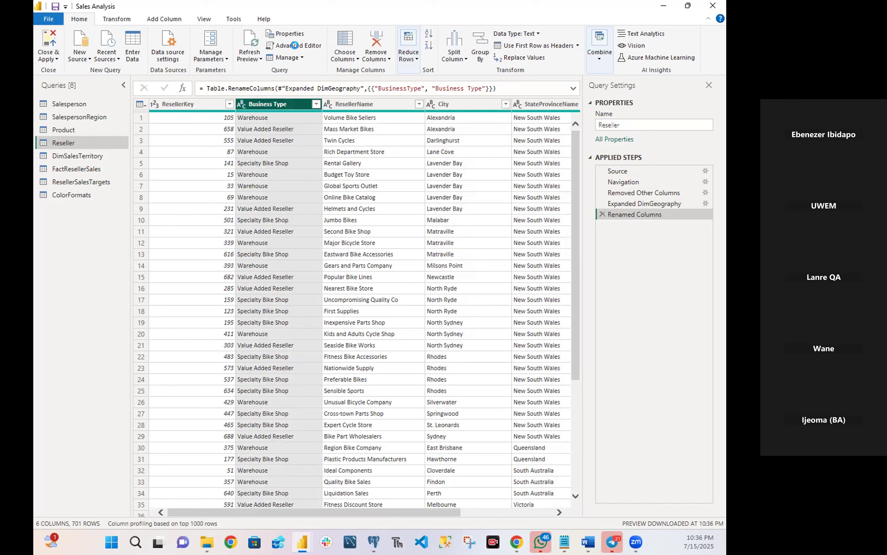
Examine the distinct values of the Business Type column for inconsistent spellings, without filtering any rows.
click(315, 105)
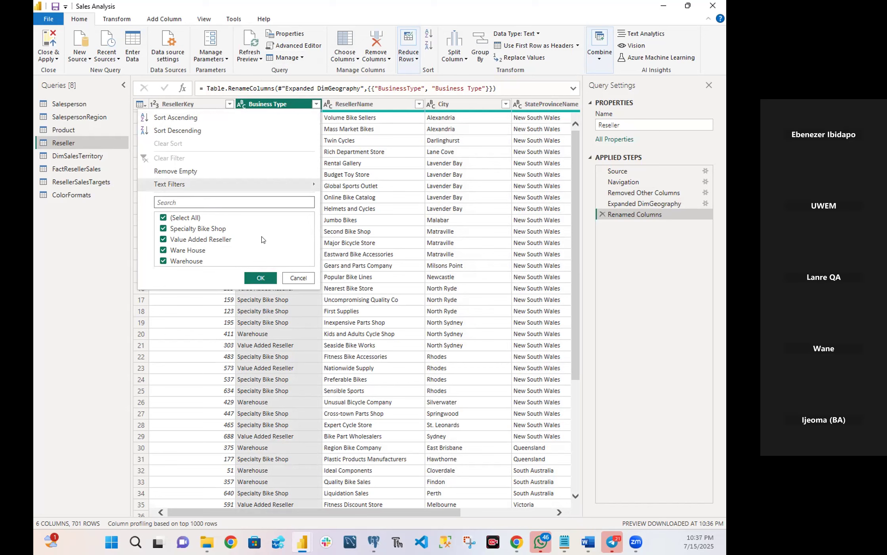
click(295, 276)
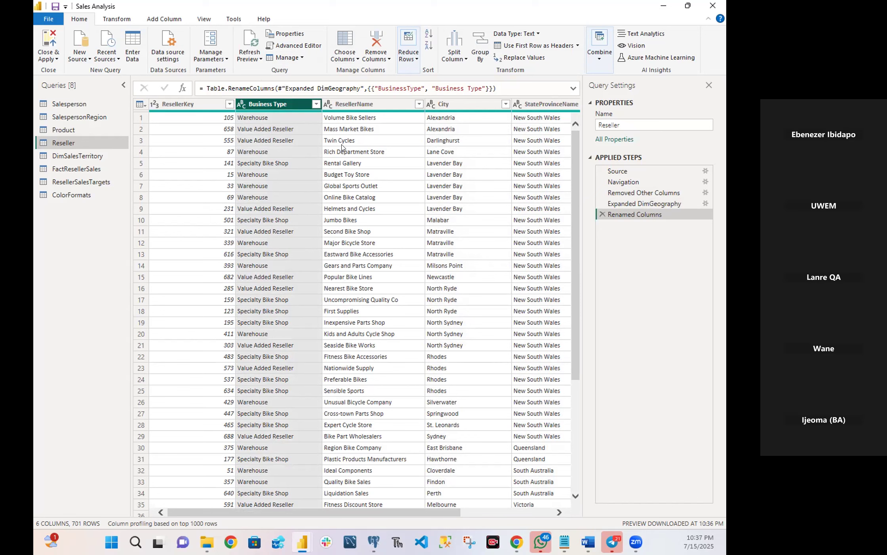
click(316, 104)
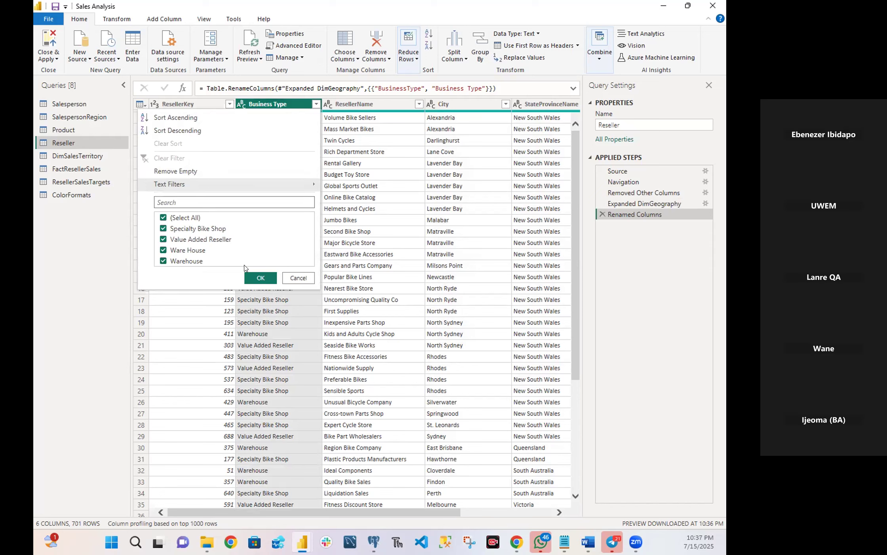
click(261, 277)
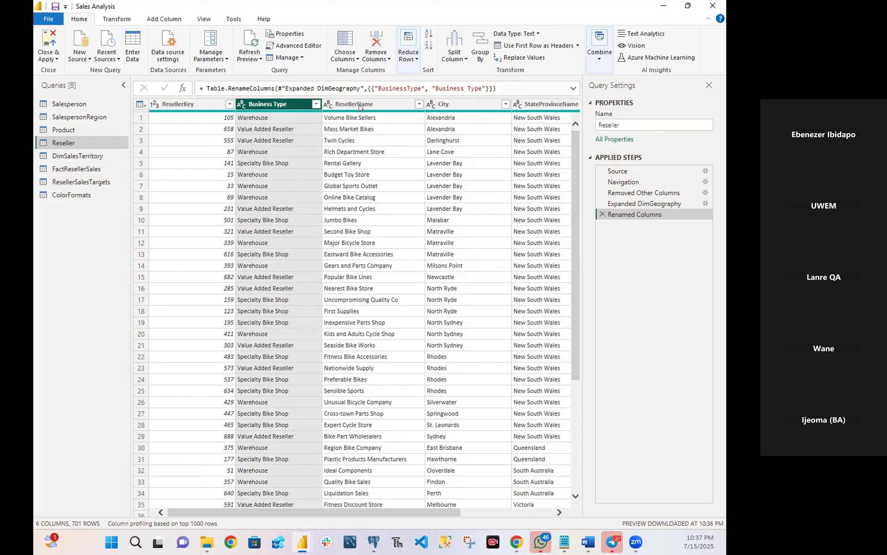
click(316, 104)
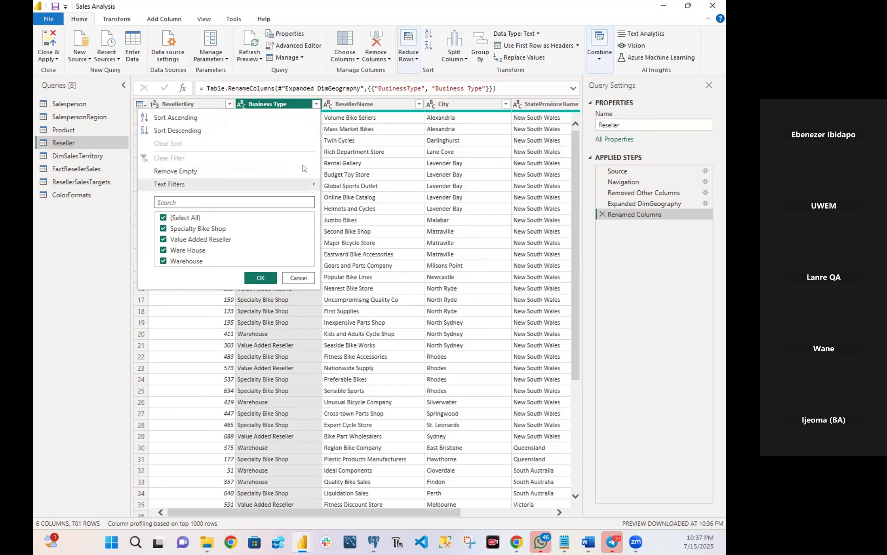
click(299, 278)
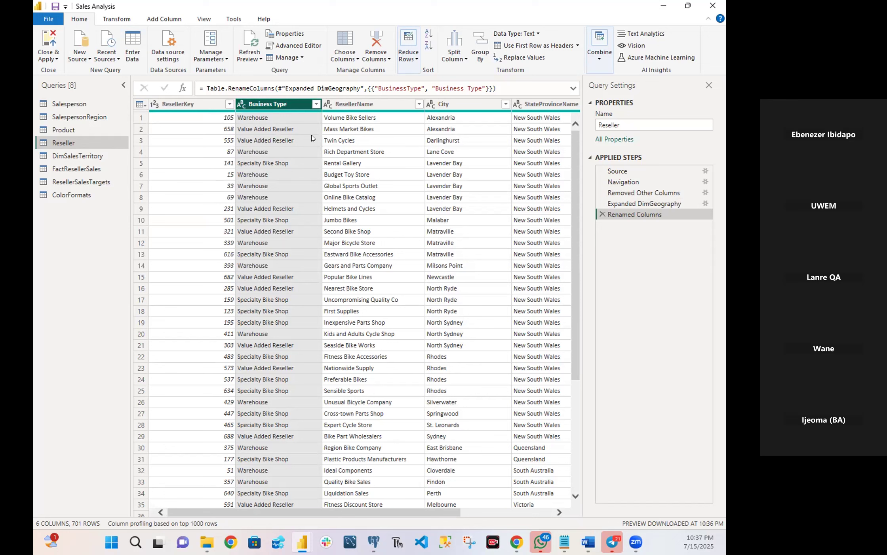
click(316, 104)
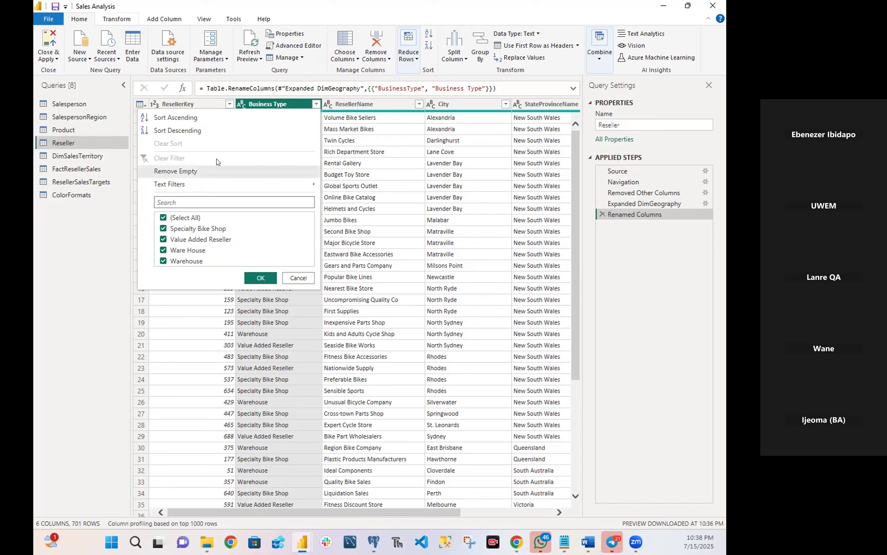
click(293, 278)
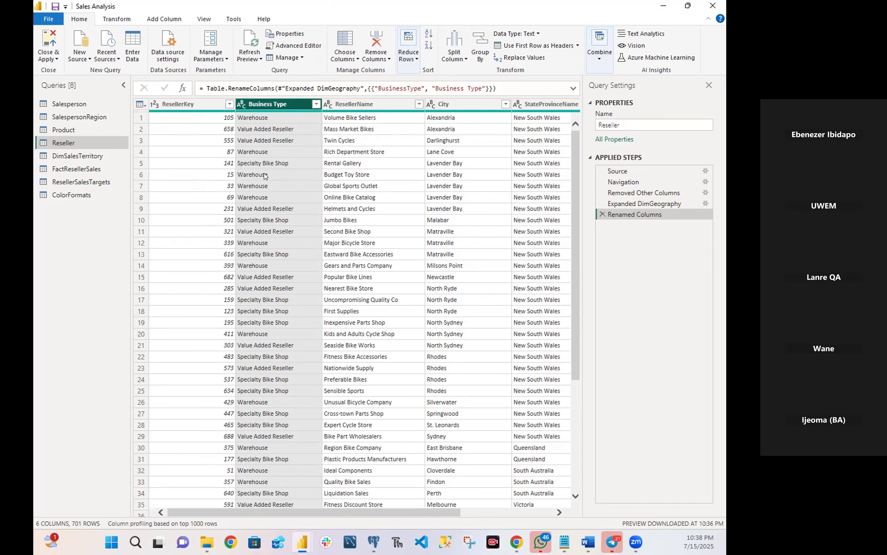
Replace Ware House with Warehouse in the Business Type column and apply the column's filter with all values selected.
right_click(262, 107)
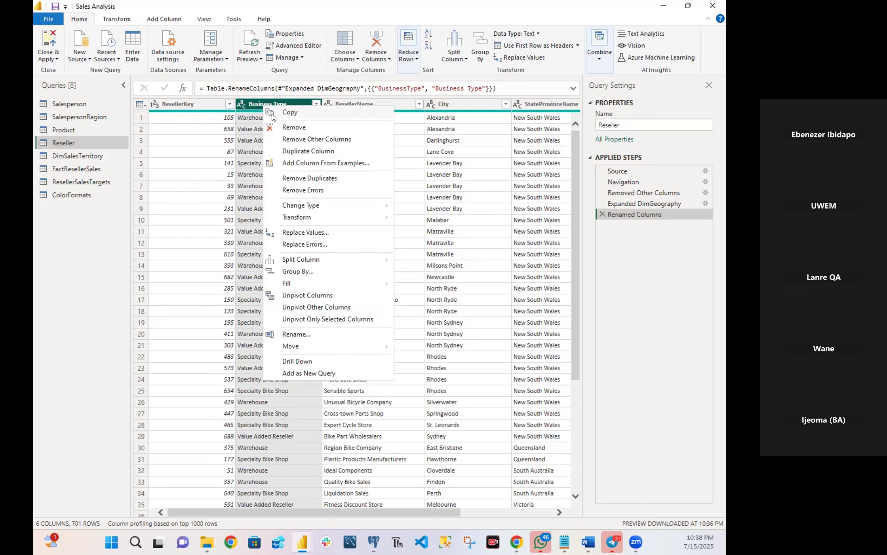
click(295, 233)
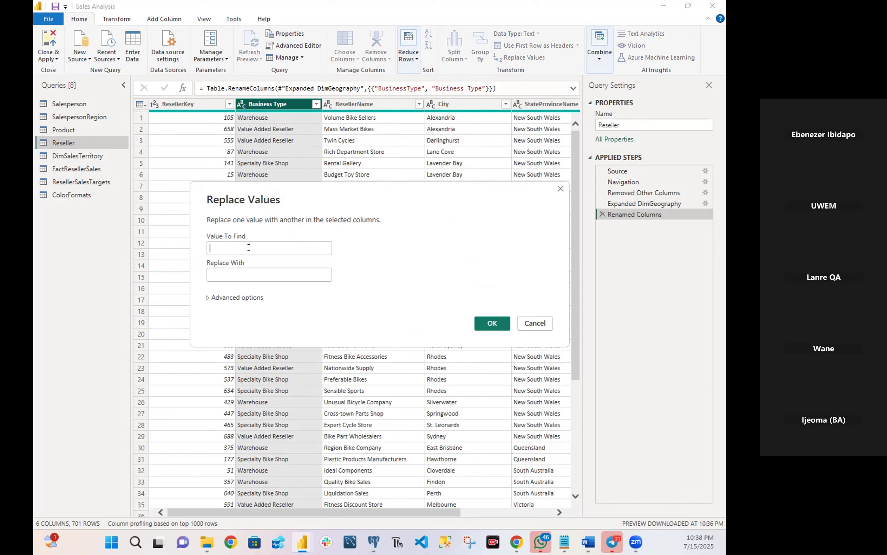
text(Ware)
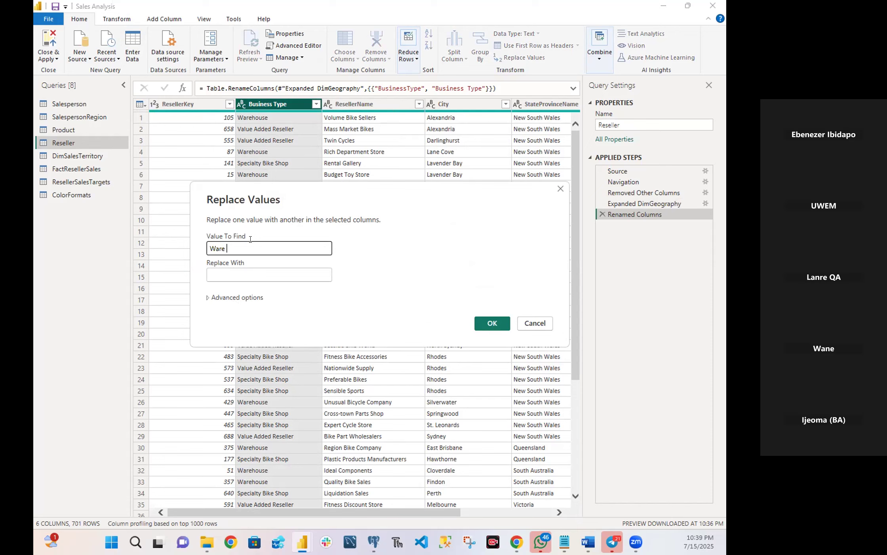
text( House)
click(235, 268)
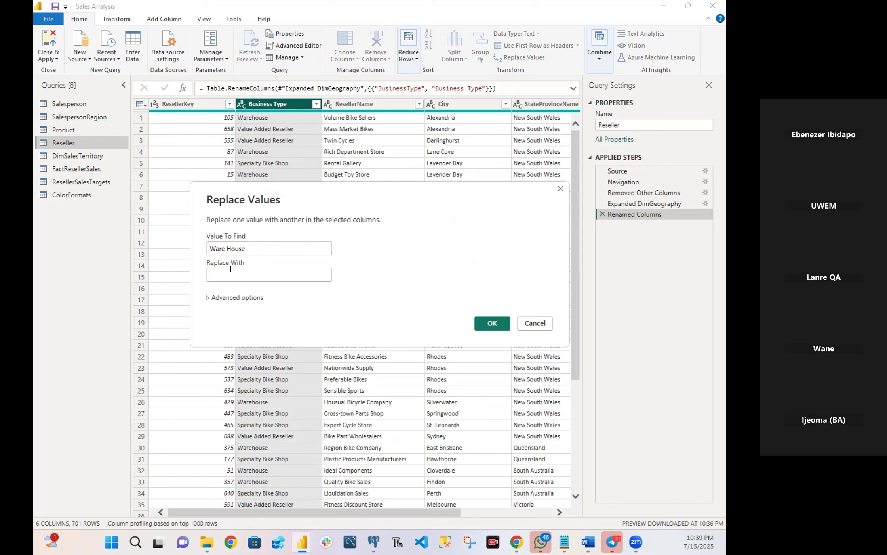
click(230, 269)
text(Wa)
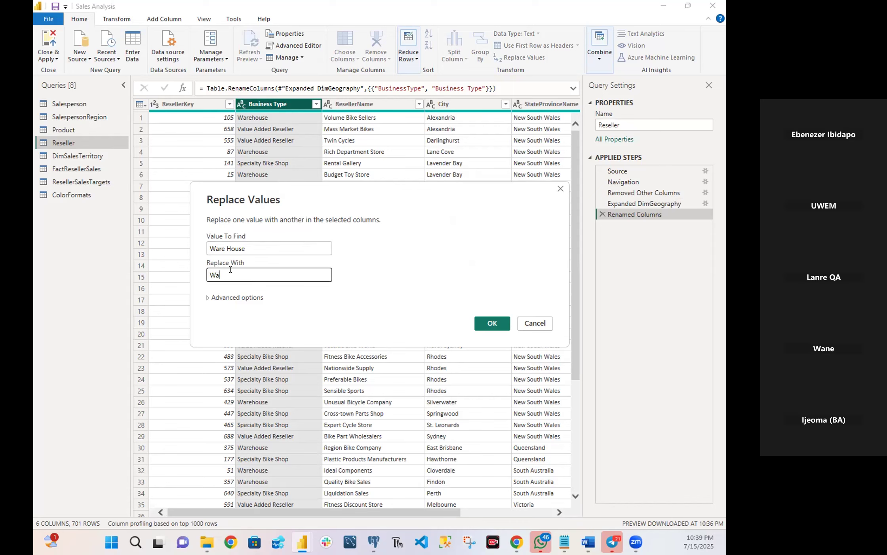
text(rehouse)
click(481, 322)
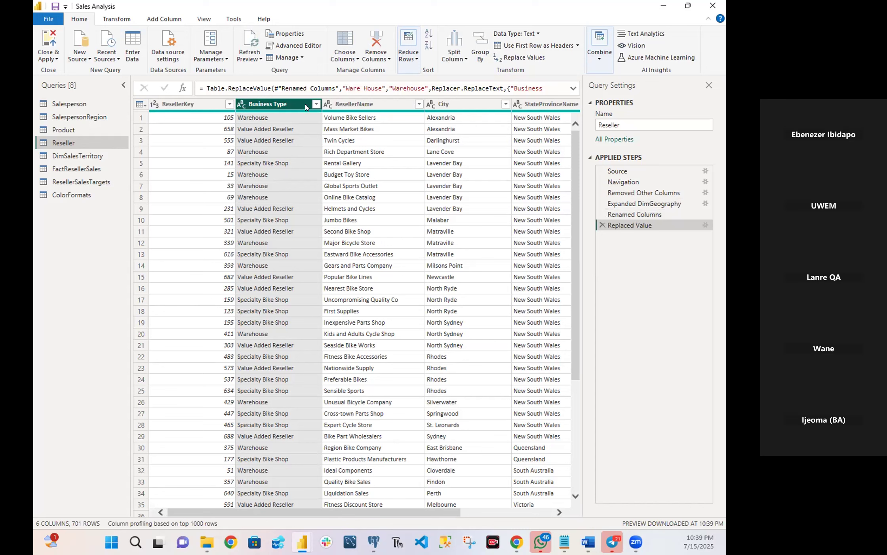
click(316, 103)
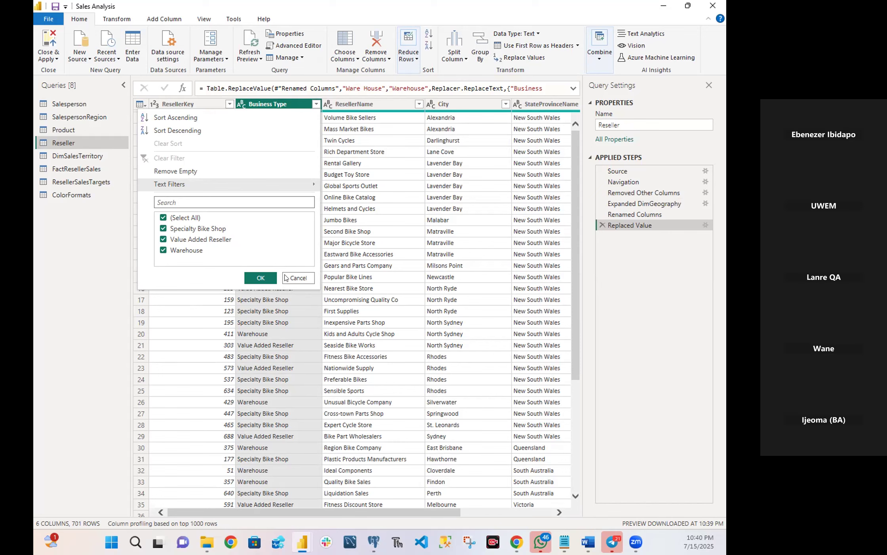
click(265, 277)
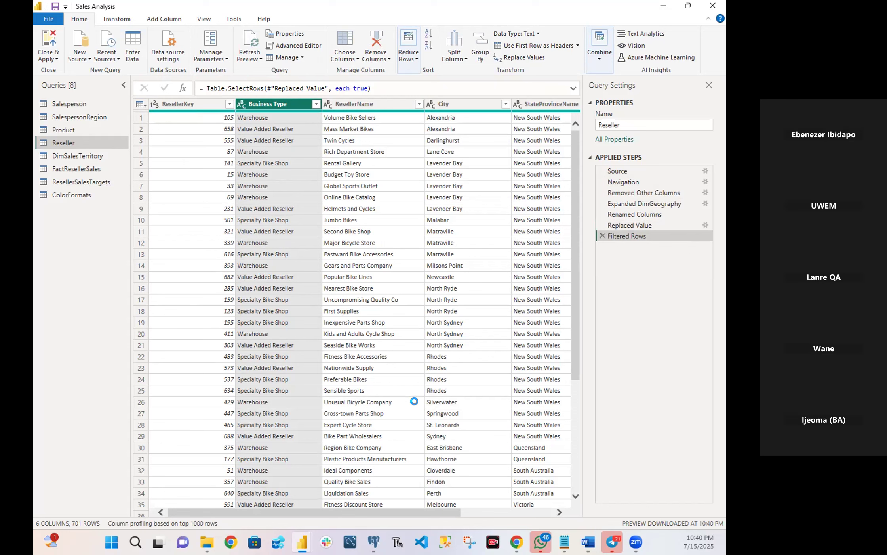
Rename the StateProvinceName column of the Reseller query as State-Province.
mouse_move(375, 540)
drag(433, 510, 525, 511)
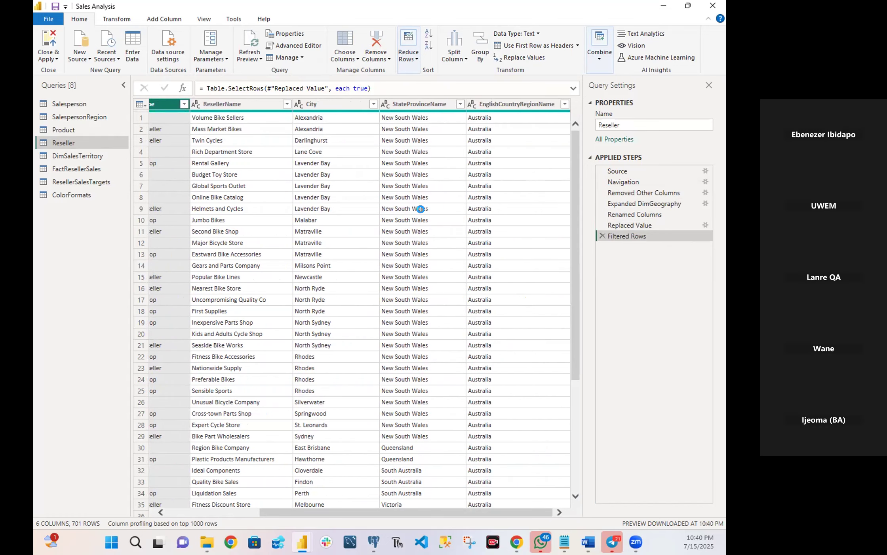
double_click(414, 104)
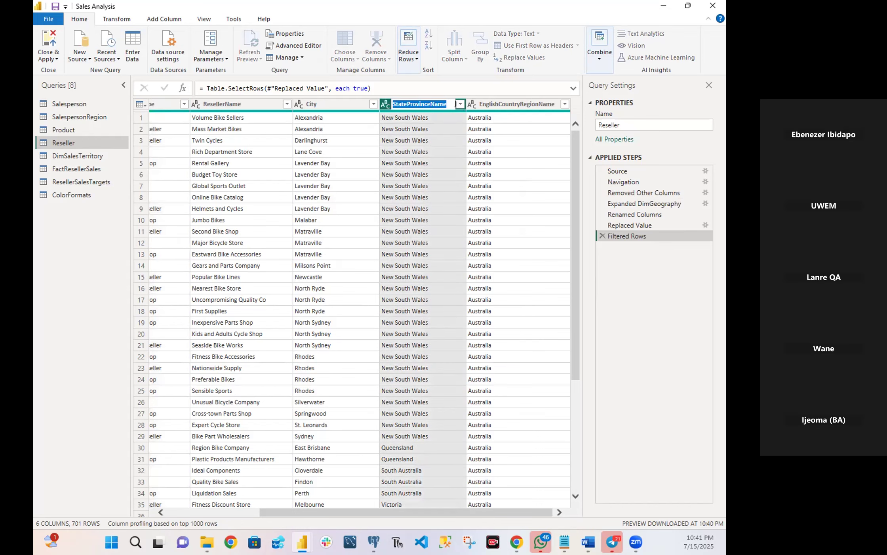
key(Return)
key(BackSpace)
key(BackSpace)
key(BackSpace)
key(BackSpace)
text(-)
key(Return)
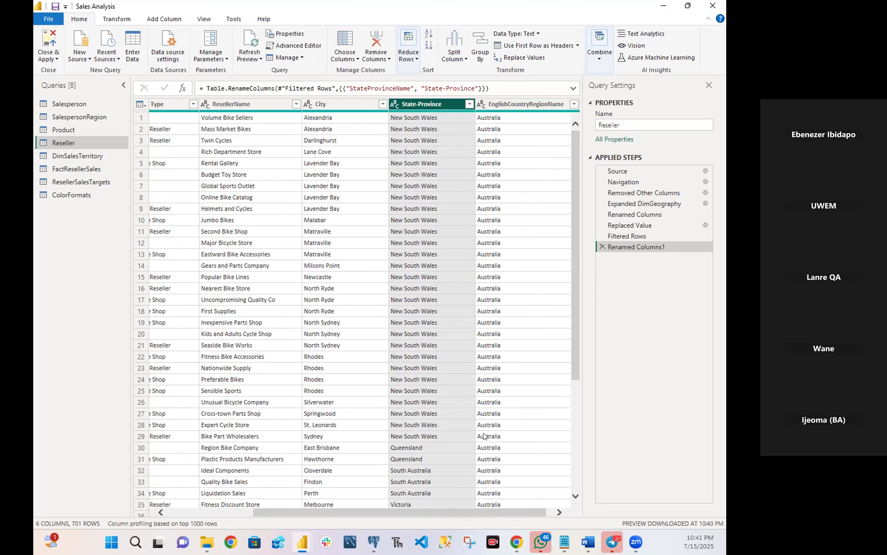
Rename the EnglishCountryRegionName column of the Reseller query as CountryRegion.
drag(507, 515, 538, 517)
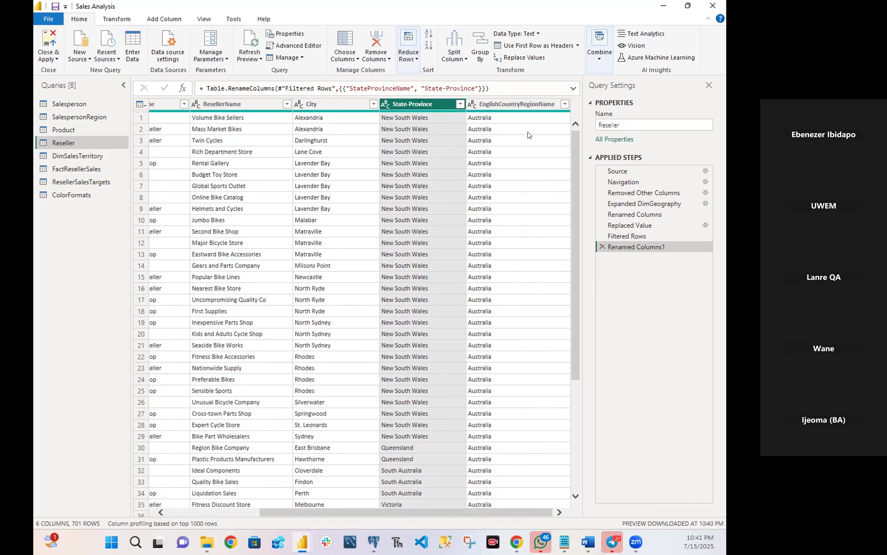
double_click(528, 106)
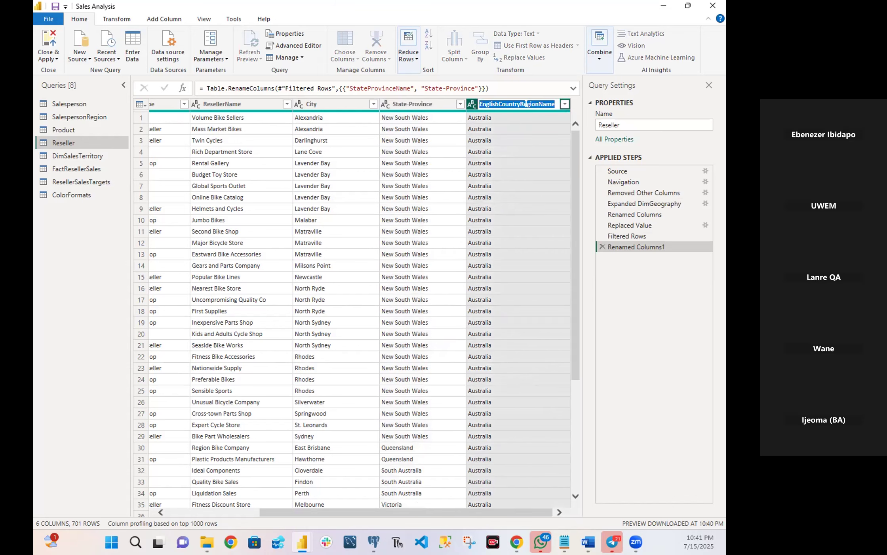
click(495, 104)
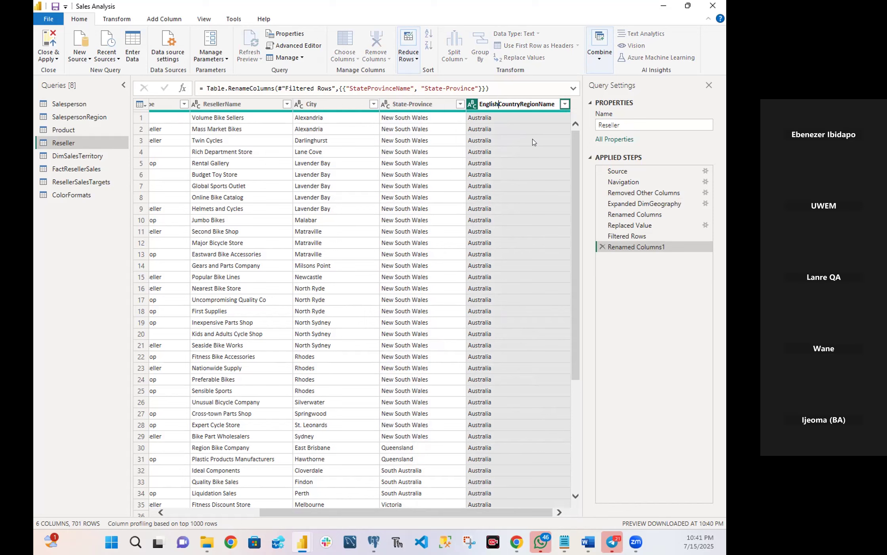
key(BackSpace)
key(BackSpace)
key(BackSpace)
key(BackSpace)
key(BackSpace)
key(BackSpace)
key(BackSpace)
click(552, 103)
key(BackSpace)
key(BackSpace)
key(BackSpace)
key(BackSpace)
key(BackSpace)
text(n)
right_click(501, 104)
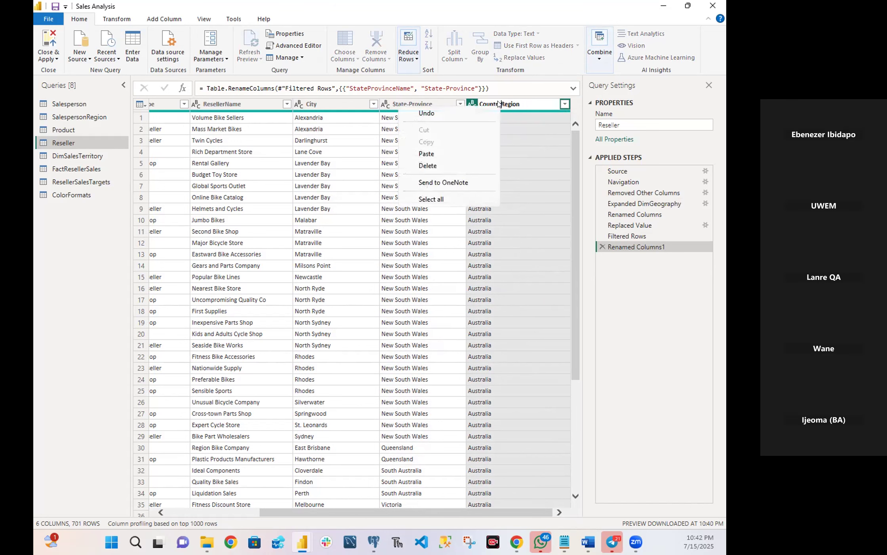
click(539, 132)
click(537, 130)
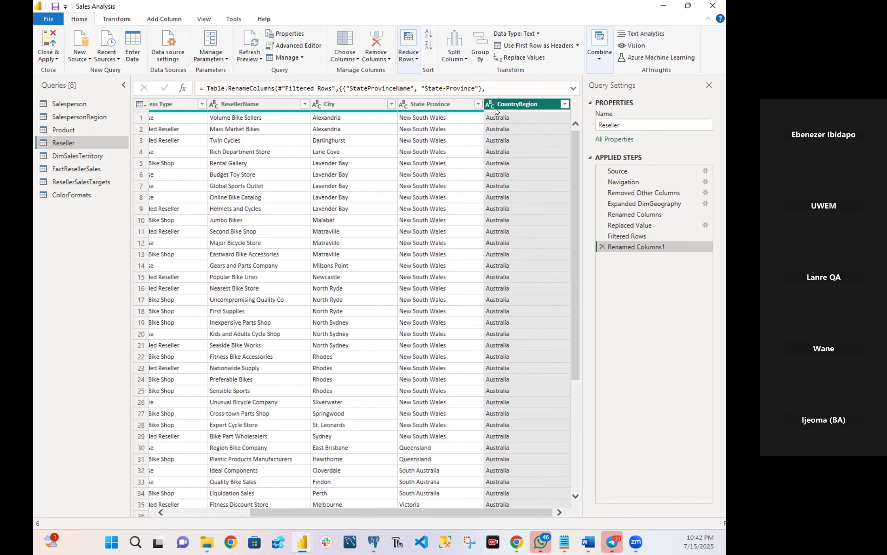
Insert a hyphen in the CountryRegion column name so it reads Country-Region.
double_click(516, 103)
click(517, 104)
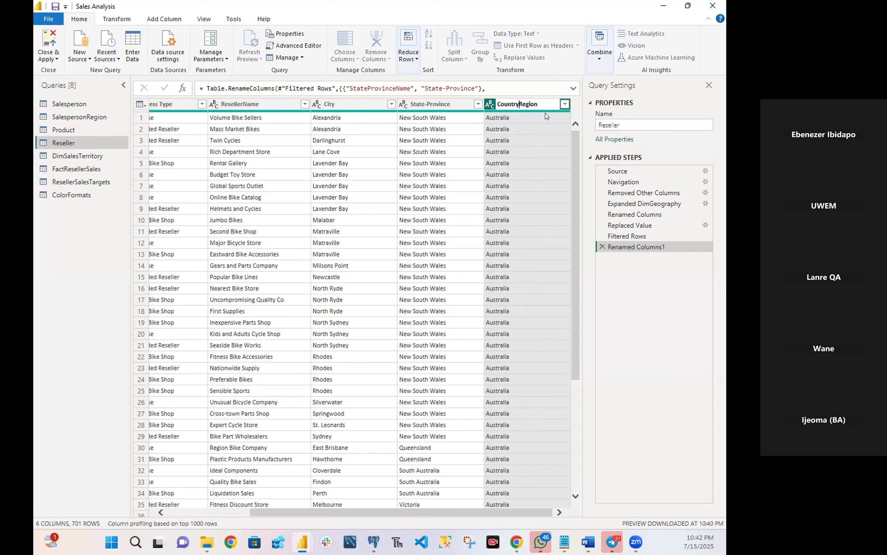
text(-)
key(Return)
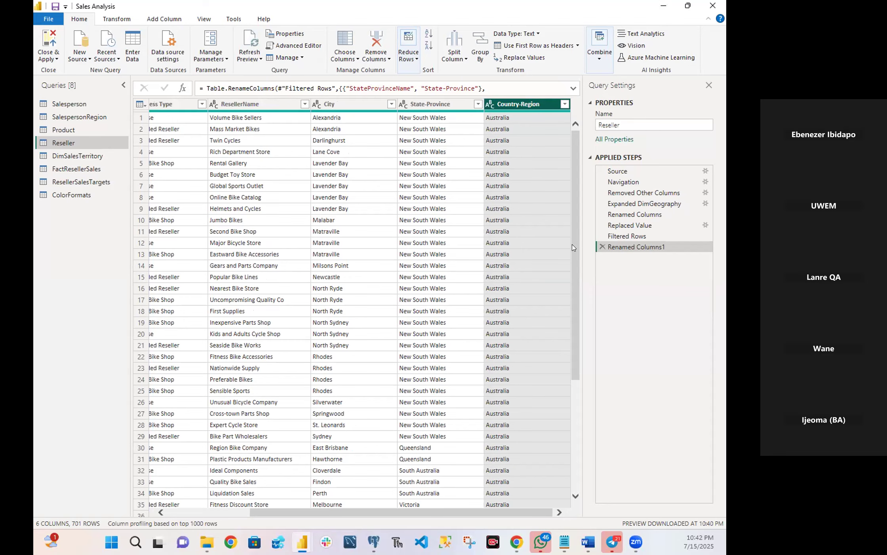
scroll(577, 404, down, 5)
scroll(577, 396, down, 11)
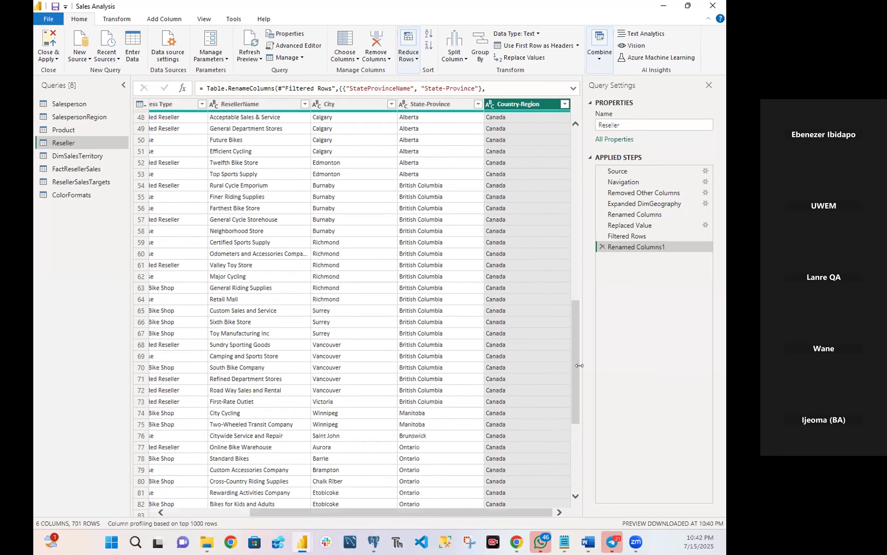
scroll(467, 361, down, 6)
scroll(429, 352, down, 17)
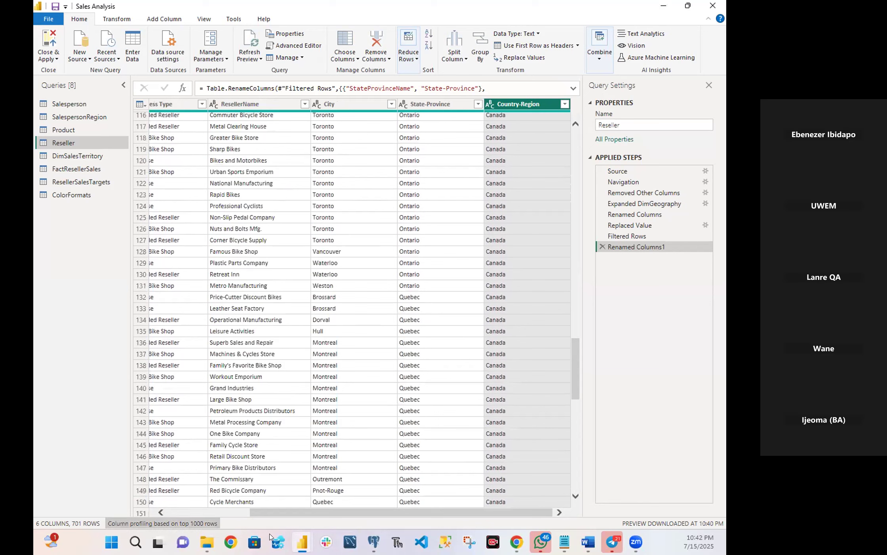
drag(264, 515, 183, 511)
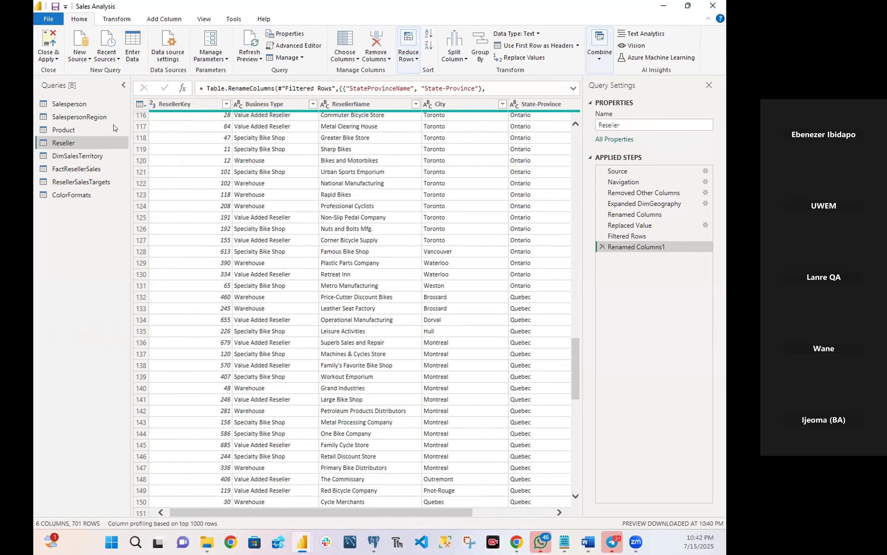
Rename the DimSalesTerritory query as Region.
click(78, 158)
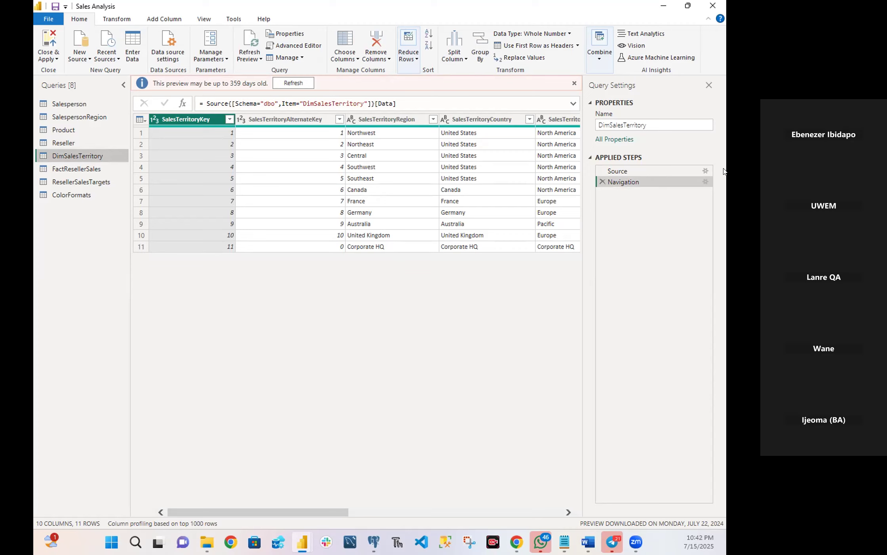
drag(655, 117, 560, 130)
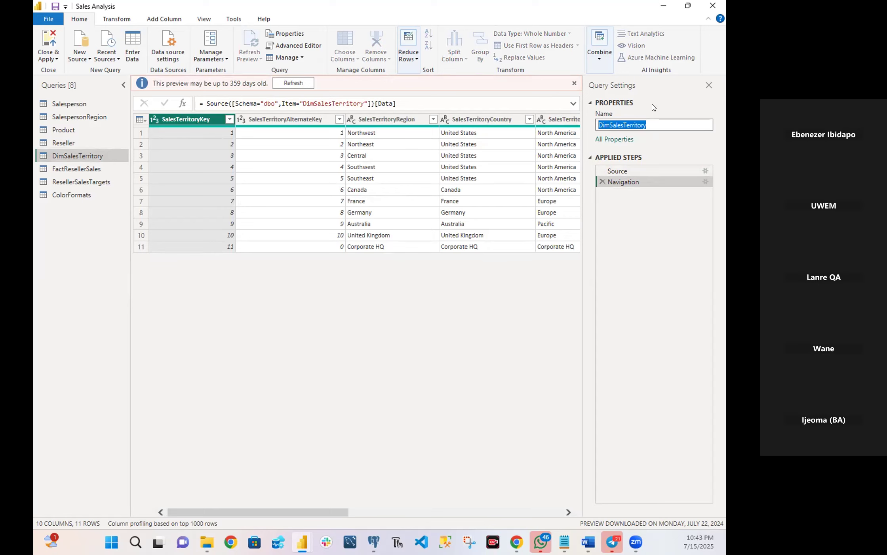
text(Region)
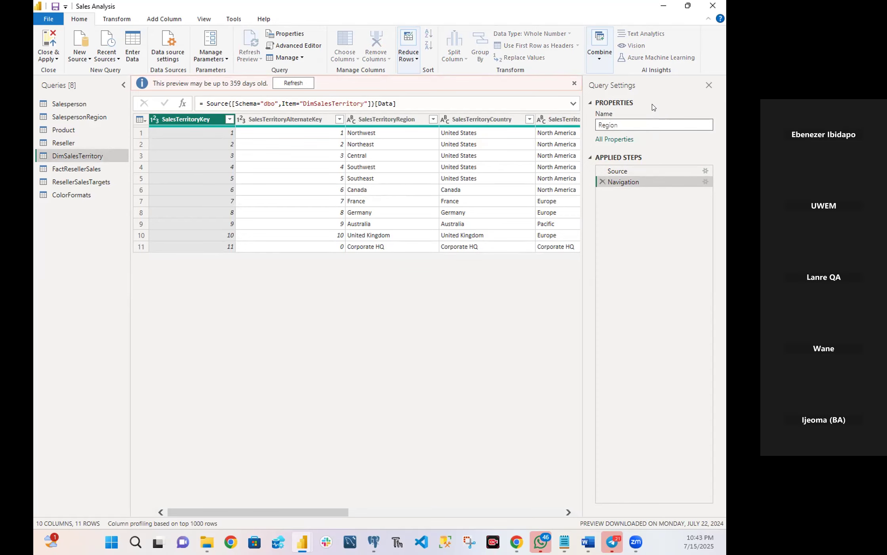
key(Return)
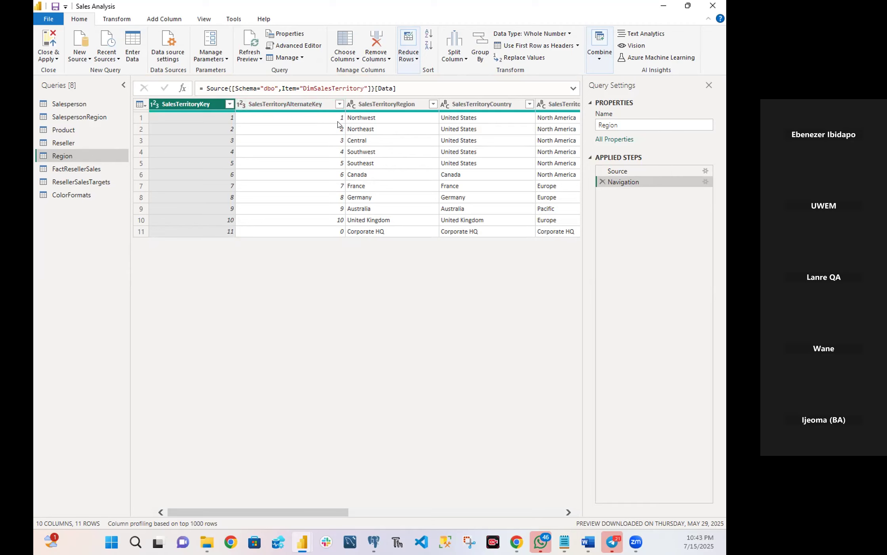
Filter the SalesTerritoryAlternateKey column of the Region query to exclude the value 0.
click(339, 104)
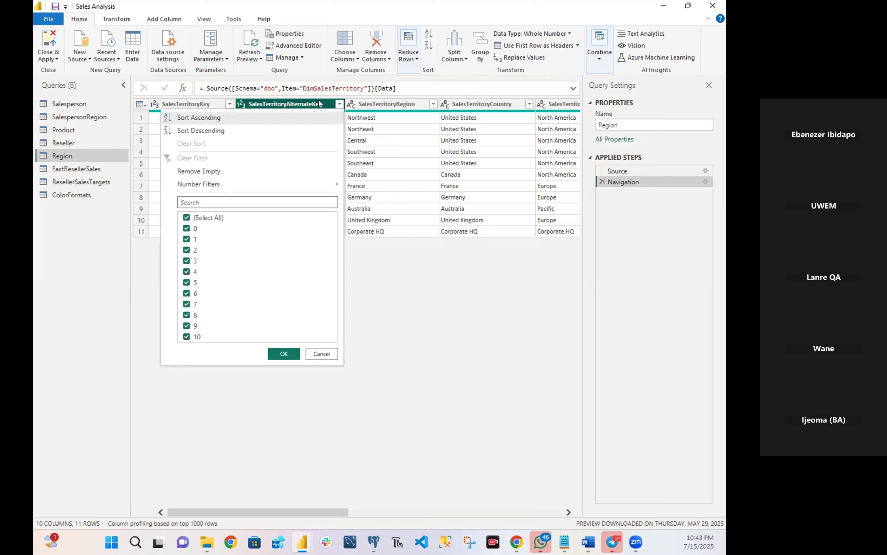
click(186, 228)
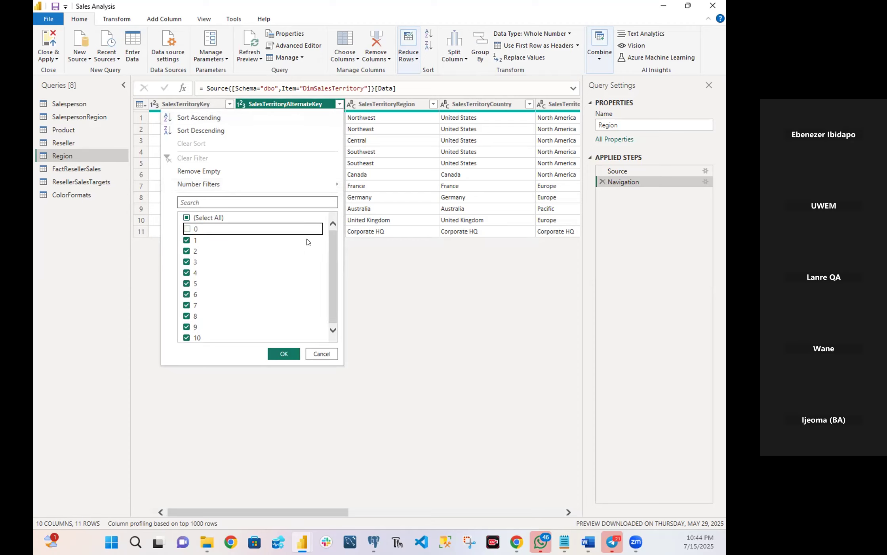
click(280, 355)
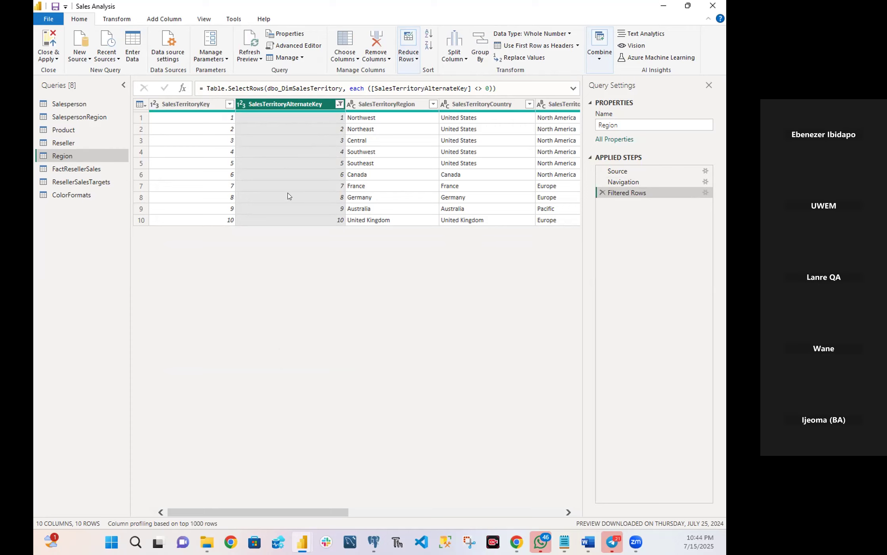
Keep only the SalesTerritoryKey, SalesTerritoryRegion, SalesTerritoryCountry and SalesTerritoryGroup columns in the Region query.
click(356, 64)
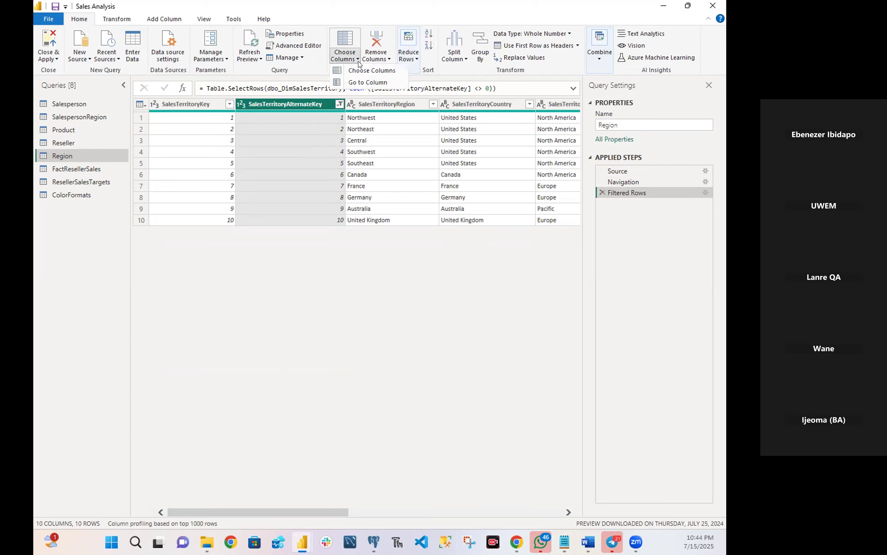
click(365, 71)
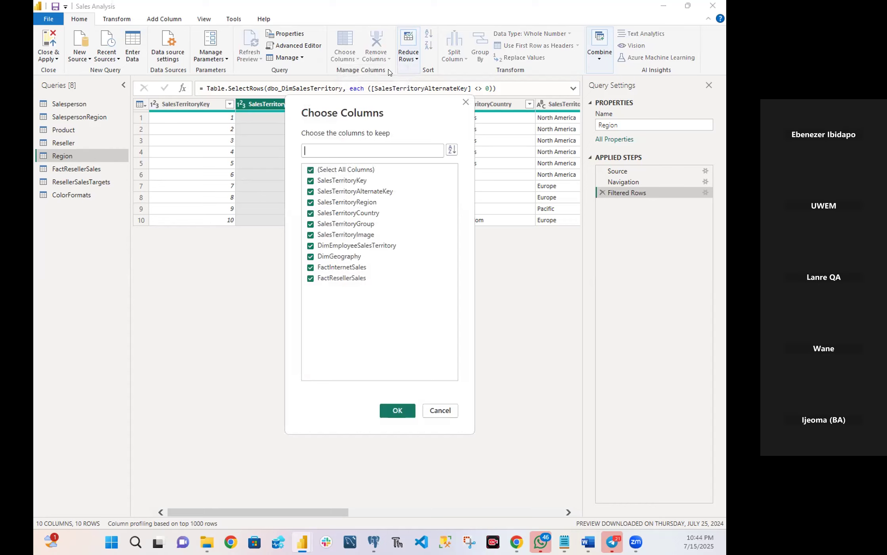
click(310, 170)
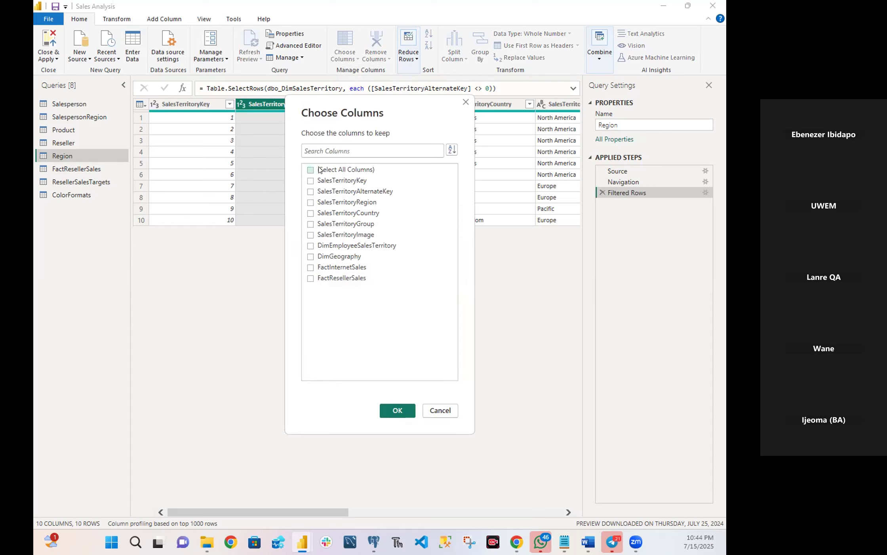
click(310, 180)
click(310, 203)
click(311, 214)
click(311, 225)
click(397, 411)
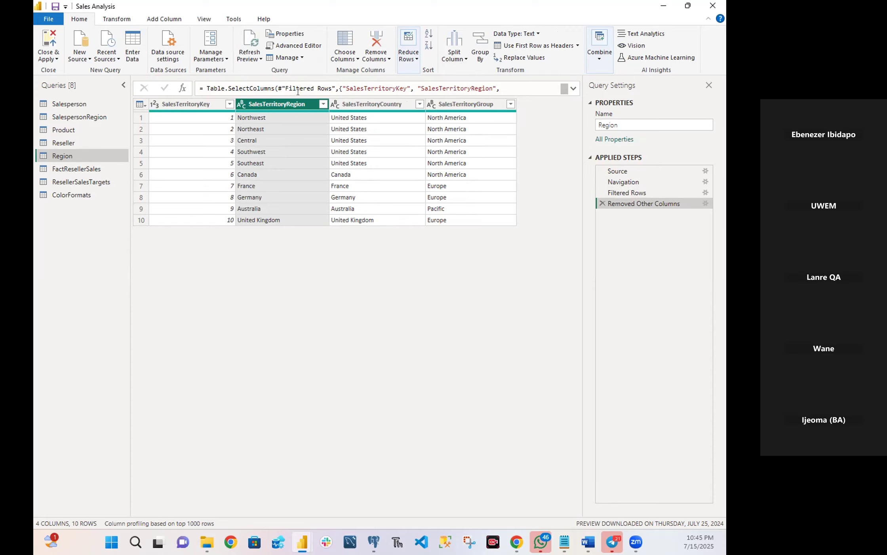
Rename the SalesTerritoryRegion column of the Region query as Region.
double_click(287, 103)
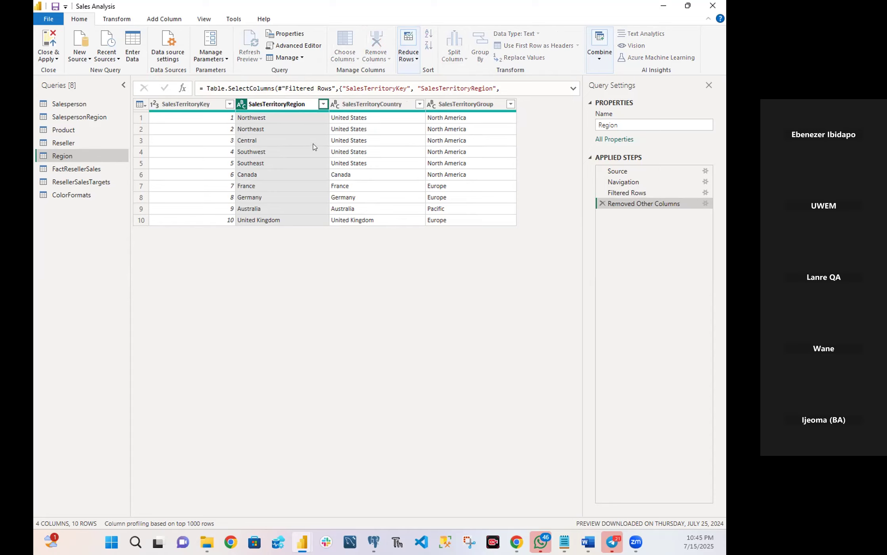
key(BackSpace)
key(BackSpace)
key(BackSpace)
key(BackSpace)
key(BackSpace)
key(BackSpace)
key(BackSpace)
key(BackSpace)
key(BackSpace)
key(BackSpace)
key(BackSpace)
key(BackSpace)
key(BackSpace)
key(BackSpace)
Rename the SalesTerritoryCountry column of the Region query as Country.
double_click(388, 104)
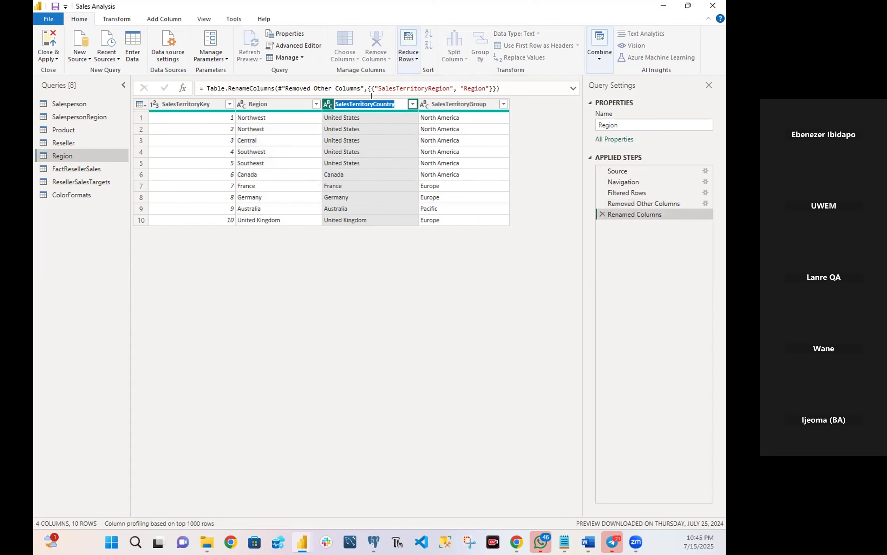
click(372, 100)
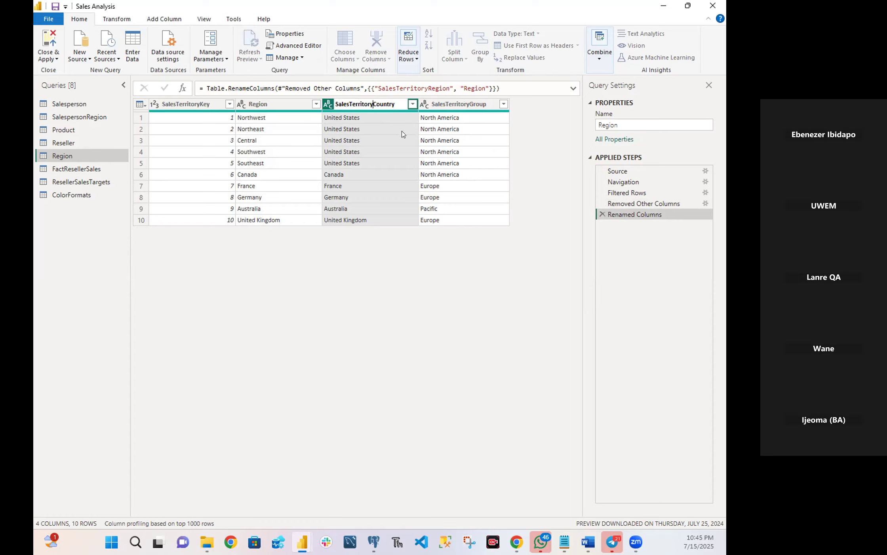
key(BackSpace)
key(BackSpace)
key(BackSpace)
key(BackSpace)
key(BackSpace)
key(BackSpace)
key(BackSpace)
key(BackSpace)
key(BackSpace)
key(BackSpace)
key(BackSpace)
key(BackSpace)
key(BackSpace)
key(BackSpace)
key(Return)
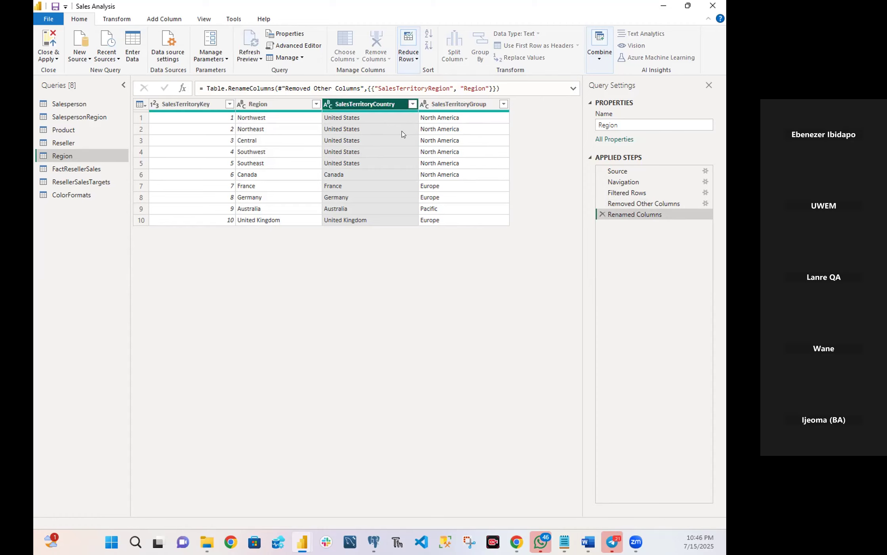
Rename the SalesTerritoryGroup column of the Region query as Group.
double_click(456, 103)
click(456, 102)
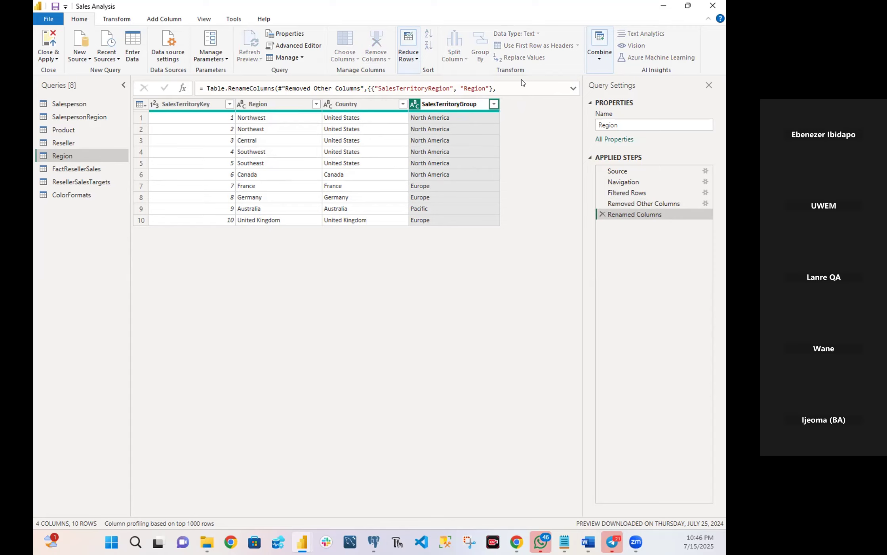
key(BackSpace)
key(BackSpace)
key(BackSpace)
key(BackSpace)
key(BackSpace)
key(BackSpace)
key(BackSpace)
key(BackSpace)
key(BackSpace)
key(BackSpace)
key(BackSpace)
key(BackSpace)
key(BackSpace)
key(BackSpace)
key(Return)
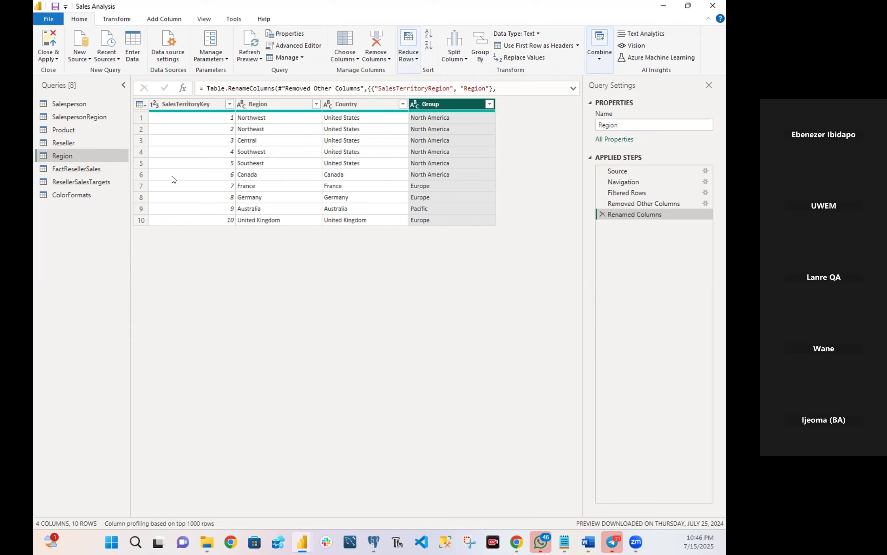
Rename the FactResellerSales query as Sales.
click(82, 169)
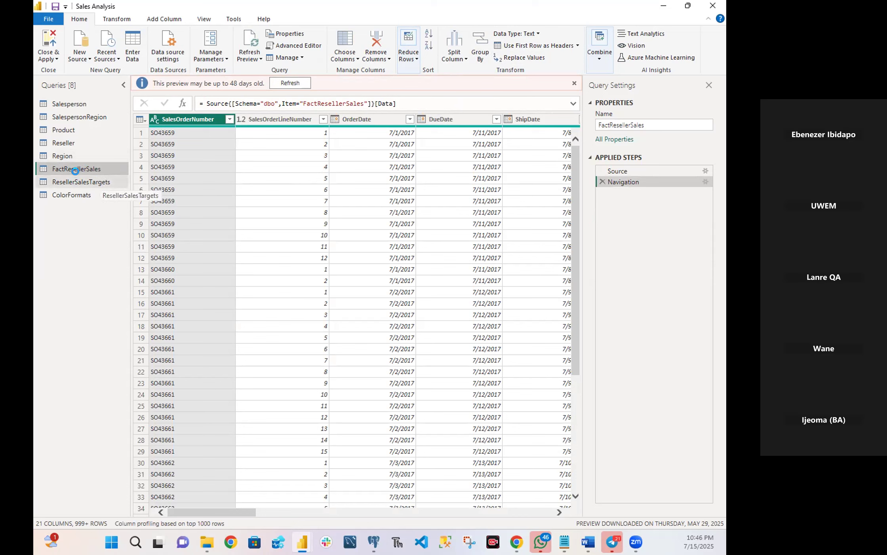
right_click(80, 168)
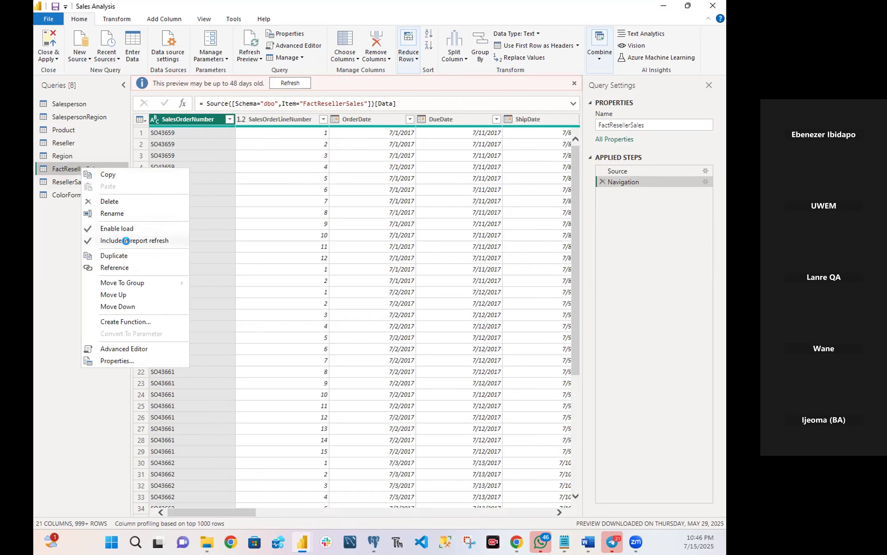
click(117, 213)
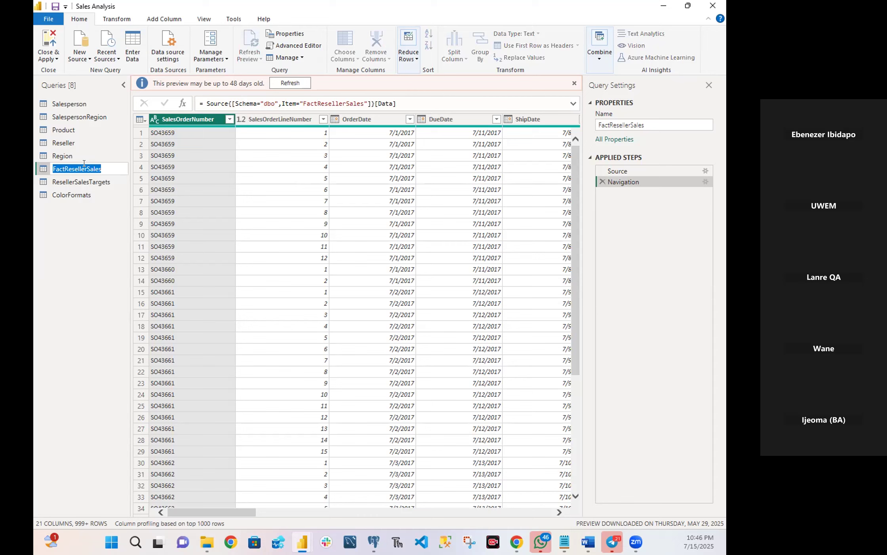
key(Return)
key(BackSpace)
key(BackSpace)
key(BackSpace)
key(BackSpace)
key(BackSpace)
key(BackSpace)
key(BackSpace)
key(BackSpace)
key(BackSpace)
key(BackSpace)
key(BackSpace)
key(BackSpace)
key(Return)
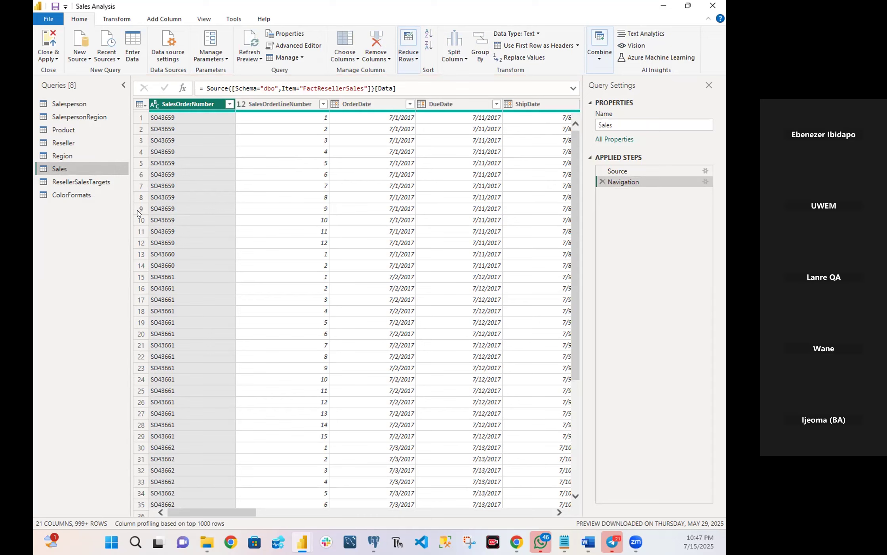
Choose the Sales query's columns to keep, selecting only SalesOrderNumber, OrderDate, ProductKey, ResellerKey, EmployeeKey, SalesTerritoryKey and OrderQuantity.
click(354, 59)
click(358, 70)
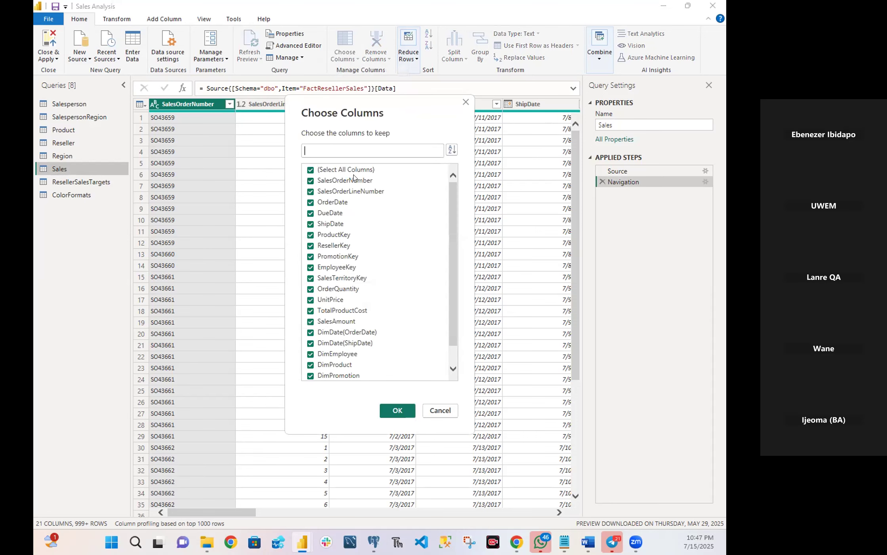
scroll(375, 202, down, 1)
scroll(374, 196, up, 1)
click(312, 169)
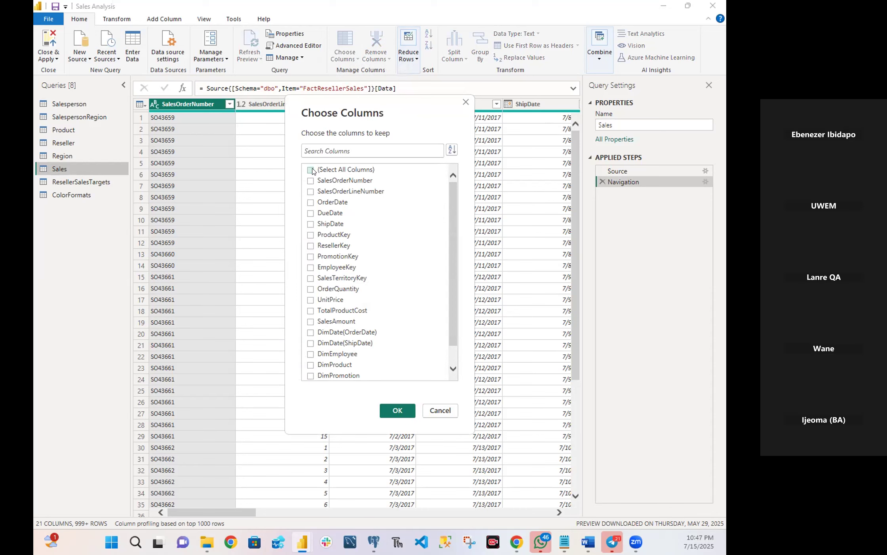
click(312, 183)
click(309, 202)
click(309, 234)
click(311, 246)
click(311, 268)
click(310, 278)
click(313, 289)
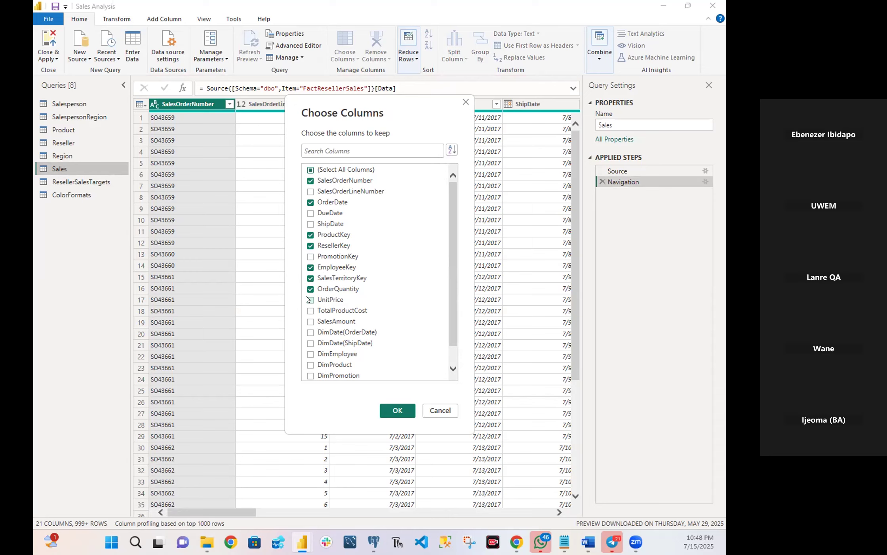
Also include UnitPrice, TotalProductCost, SalesAmount and DimProduct among the Sales query's columns to keep, and apply the column selection.
click(310, 299)
click(312, 310)
click(311, 322)
click(310, 365)
scroll(382, 371, down, 1)
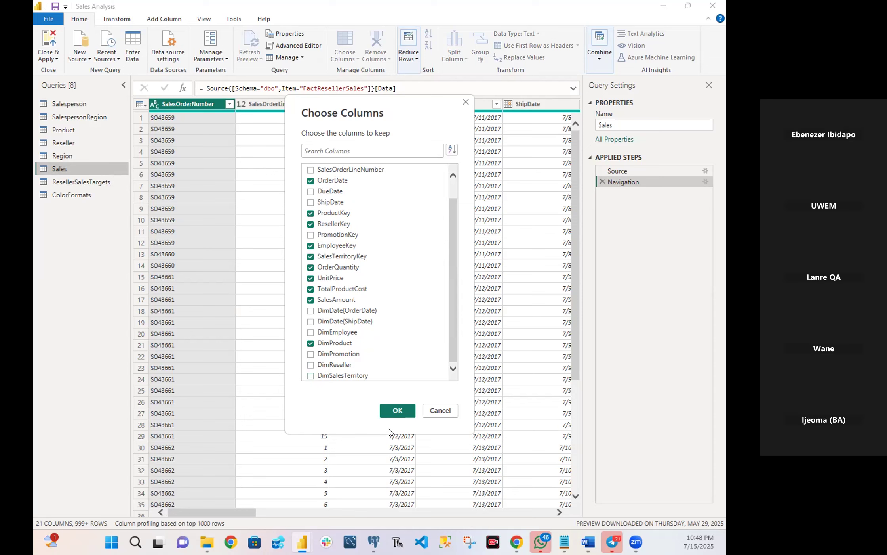
click(392, 409)
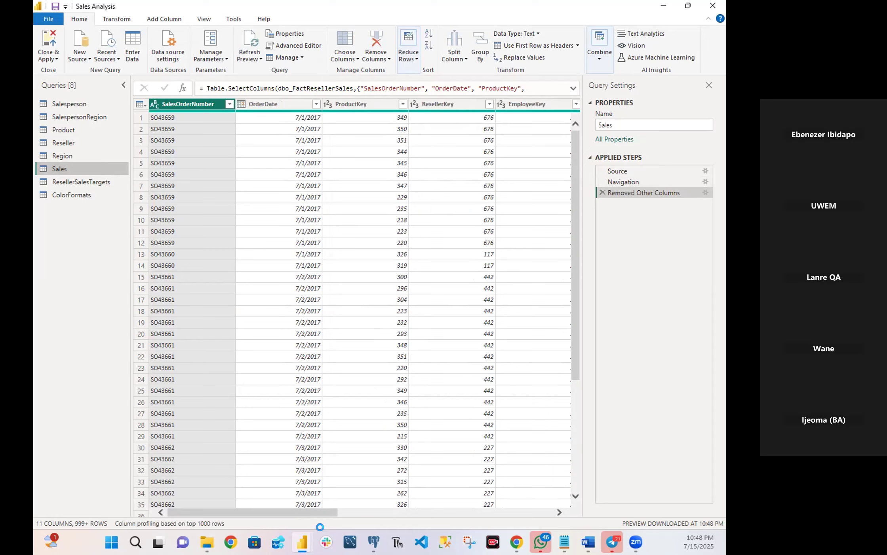
Expand the DimProduct column of the Sales query to include only the StandardCost field.
drag(317, 512, 289, 515)
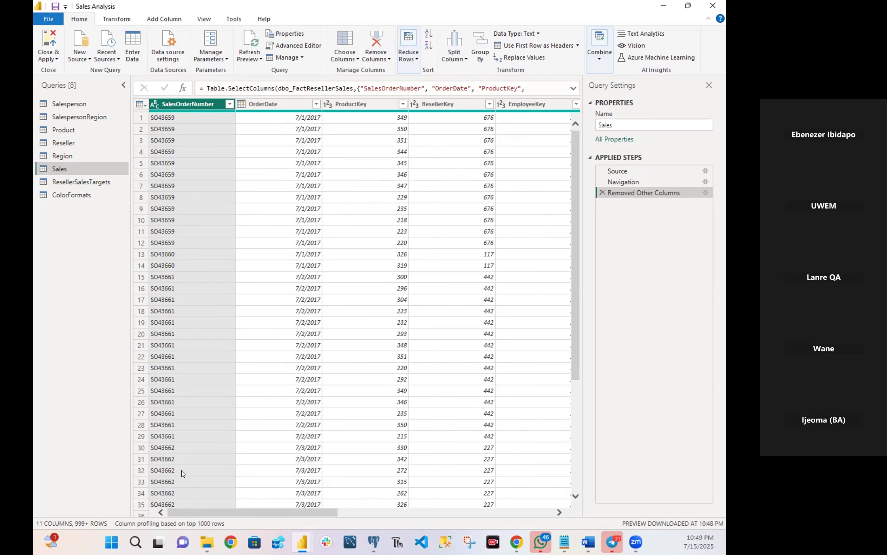
drag(229, 512, 576, 509)
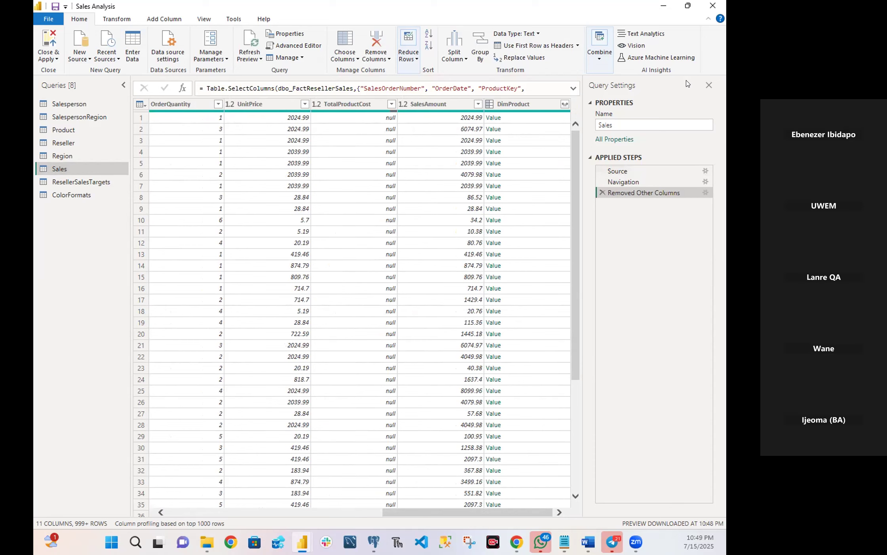
click(565, 104)
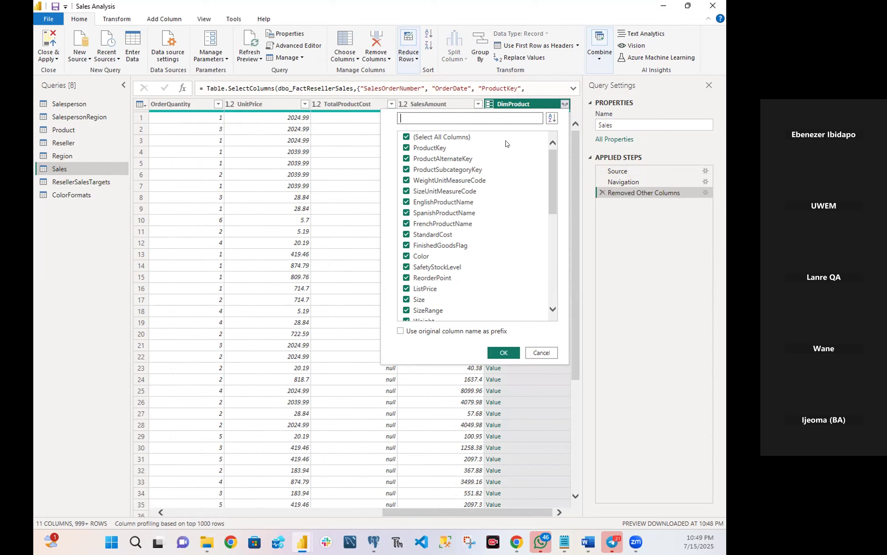
click(406, 137)
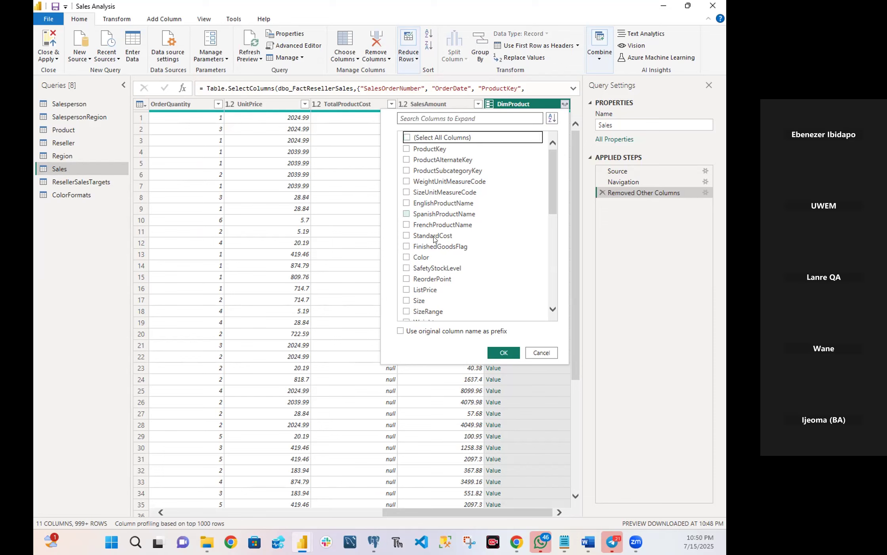
click(406, 235)
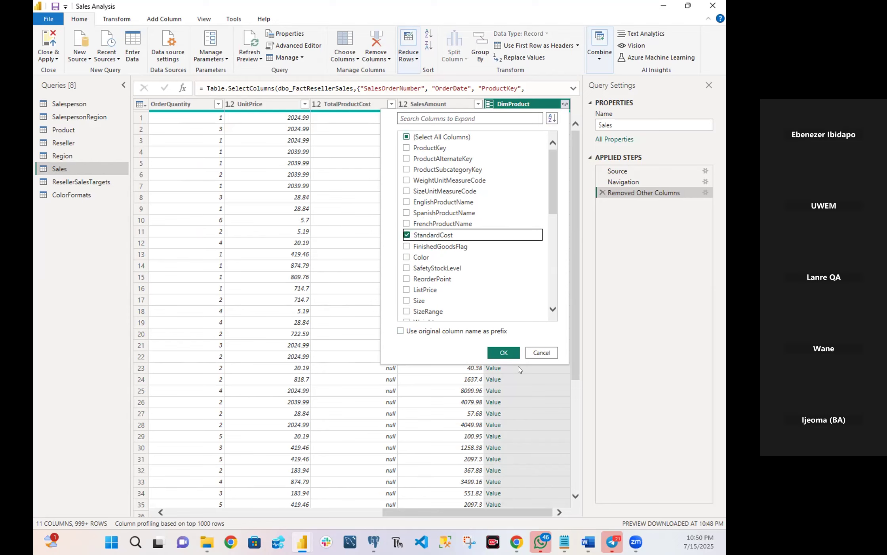
click(513, 354)
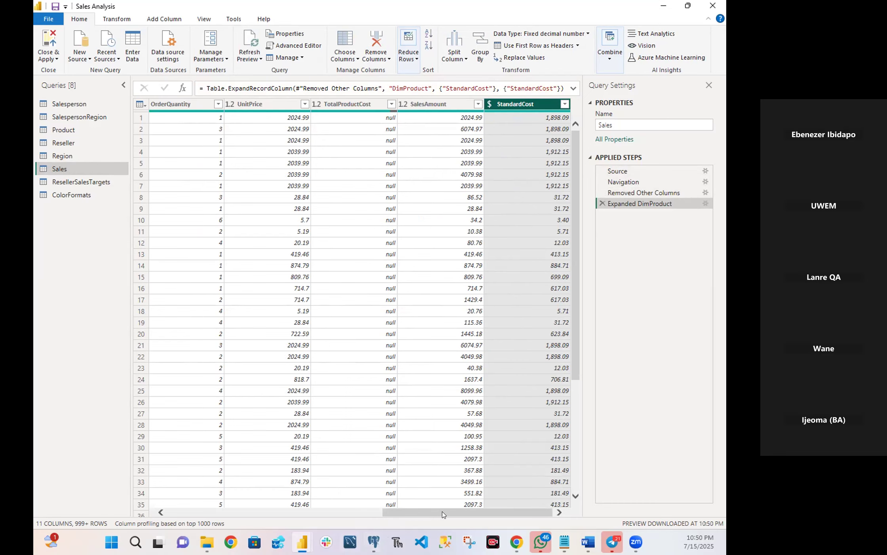
drag(443, 515, 258, 517)
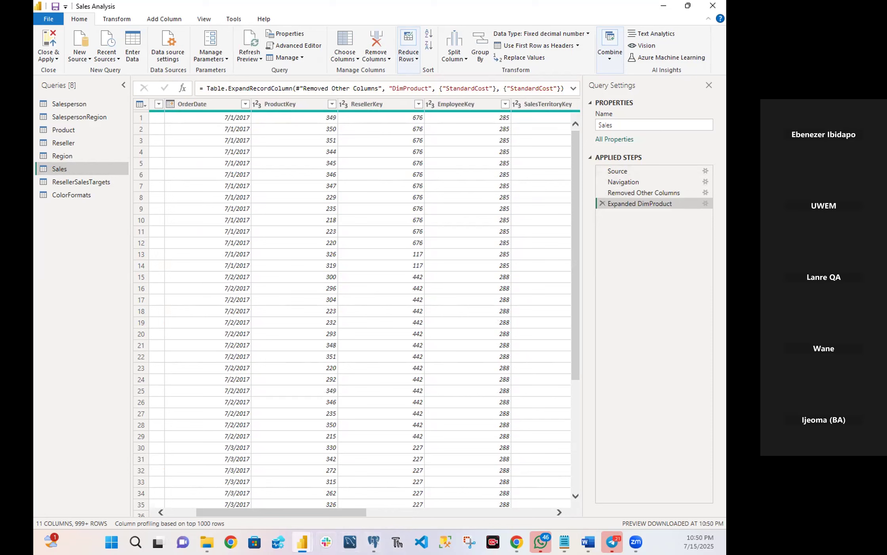
mouse_move(302, 542)
drag(244, 515, 449, 511)
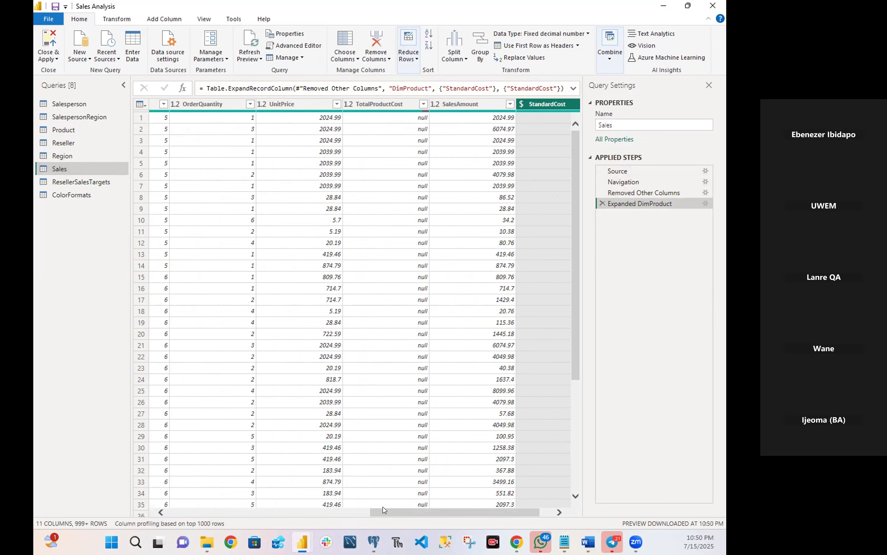
drag(378, 511, 174, 507)
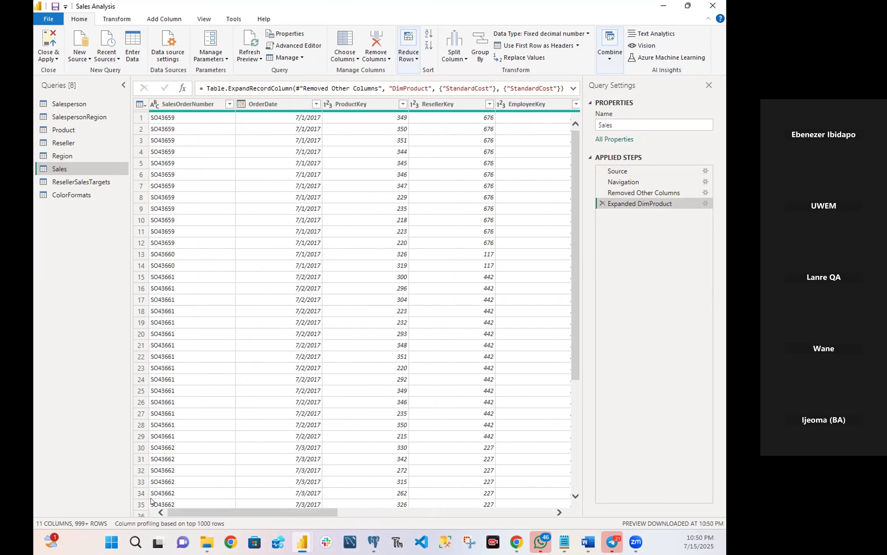
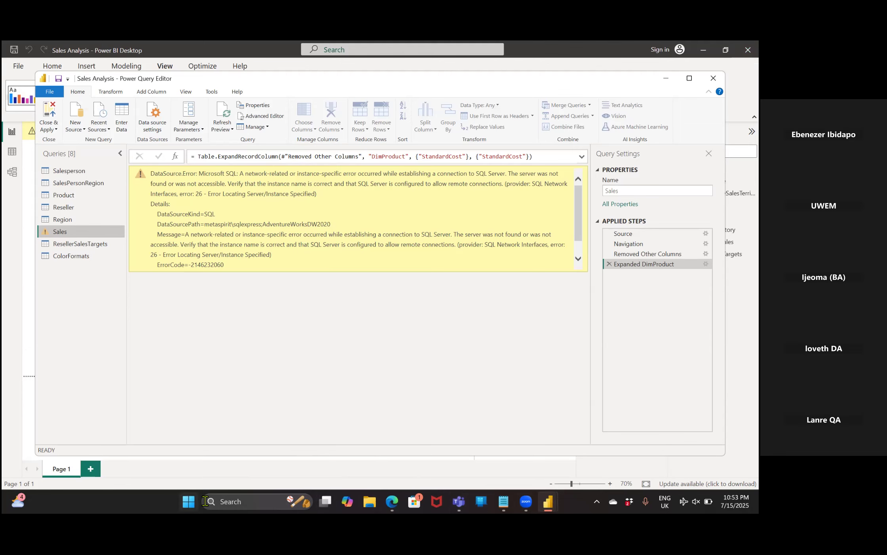
Switch to Telegram and open the June 2025 DA Guild group chat.
click(243, 501)
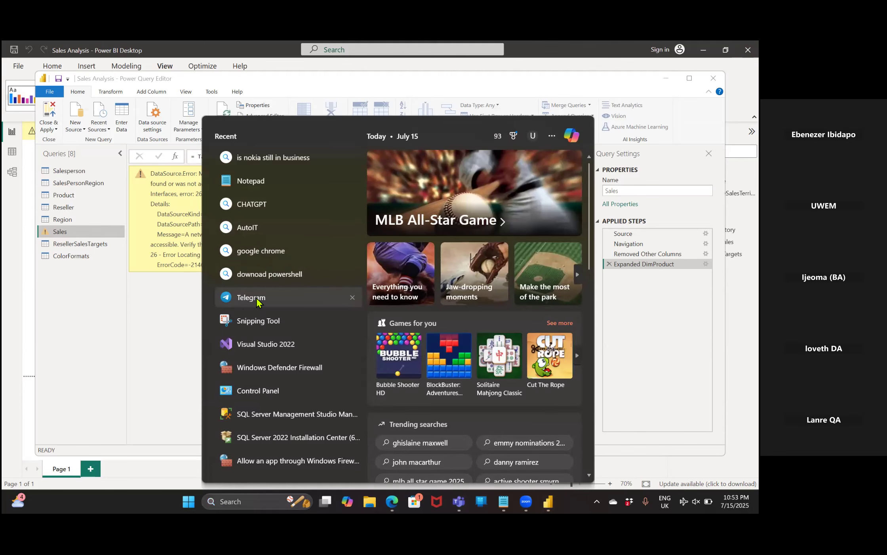
click(287, 299)
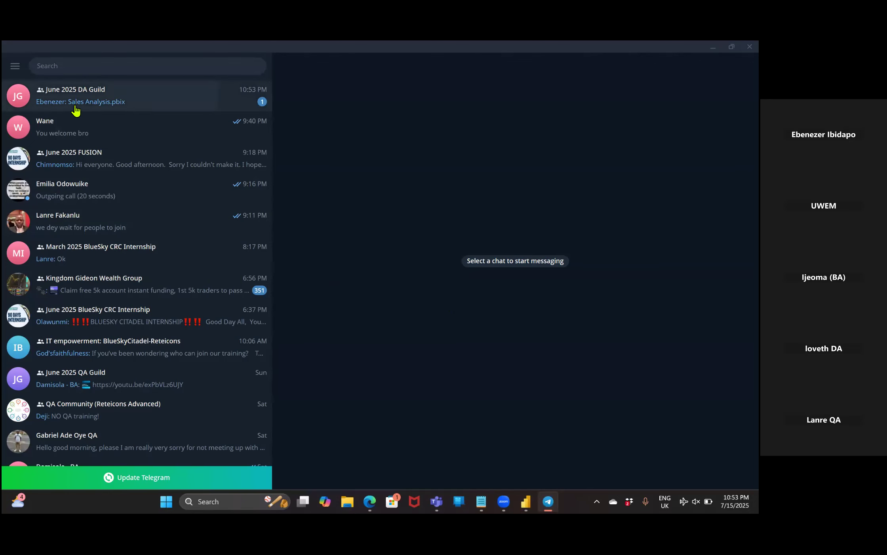
click(77, 107)
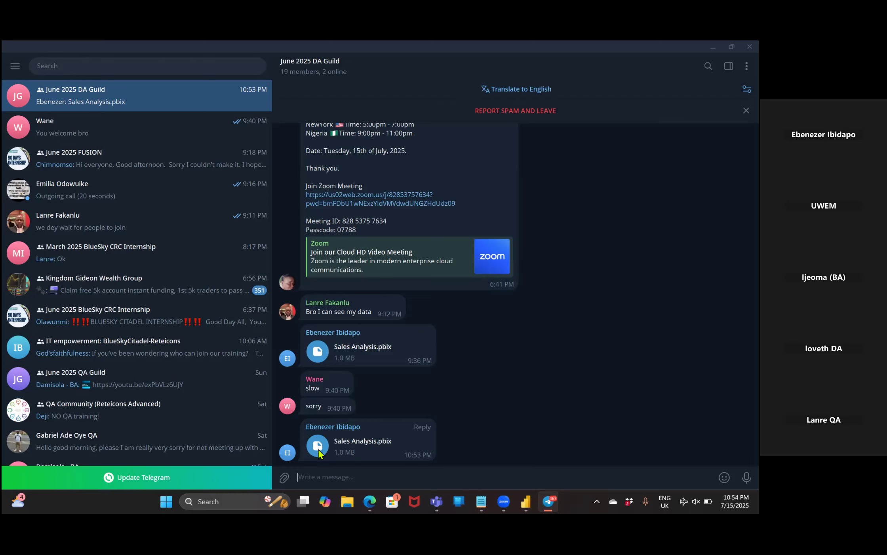
click(330, 336)
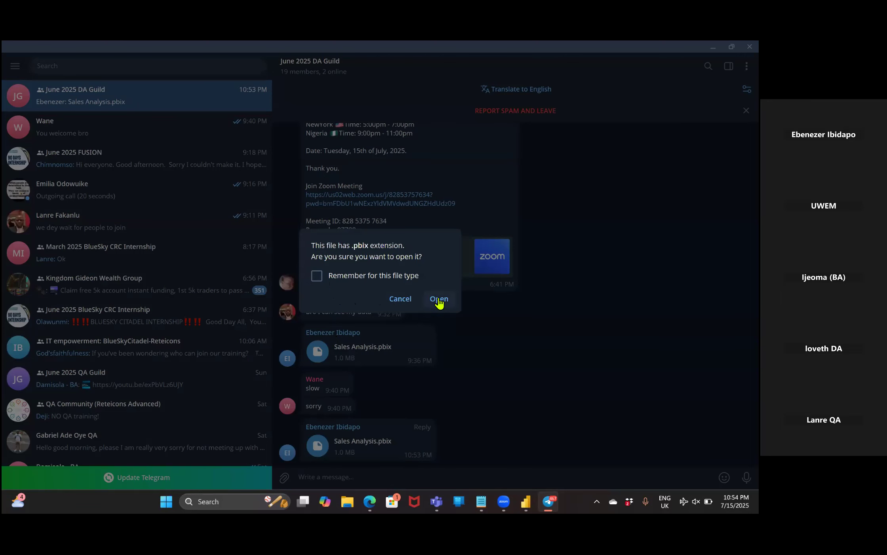
click(391, 301)
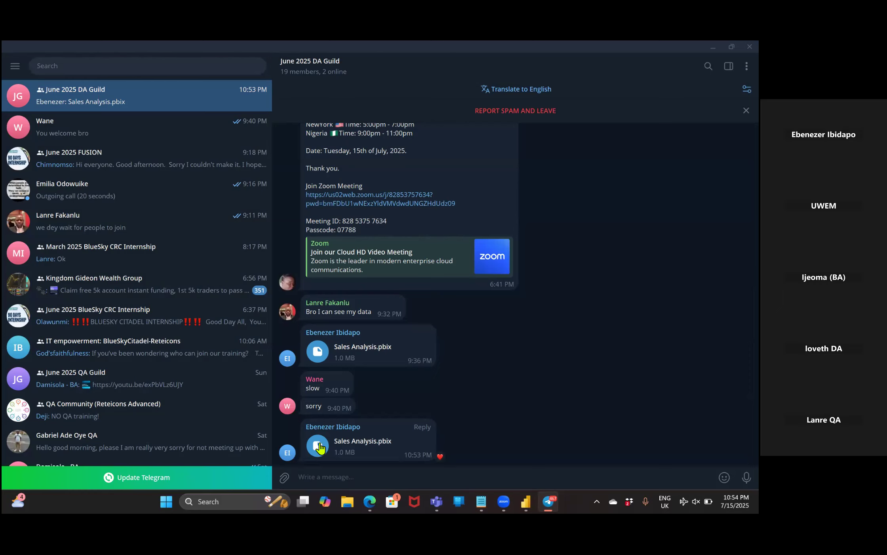
click(319, 446)
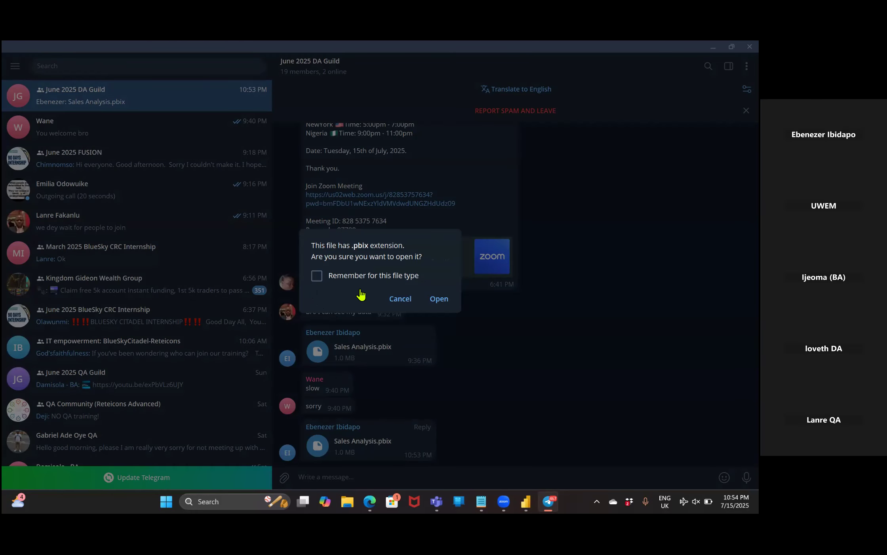
click(409, 298)
click(315, 446)
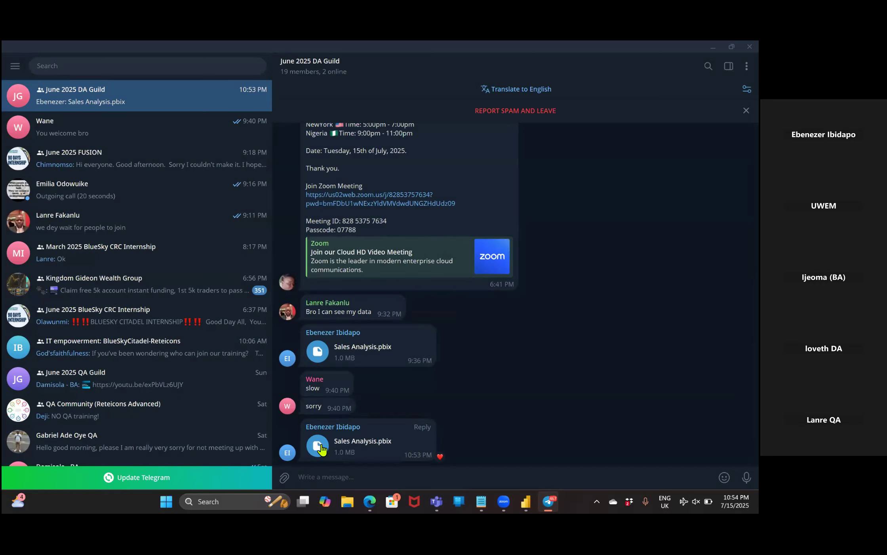
right_click(321, 447)
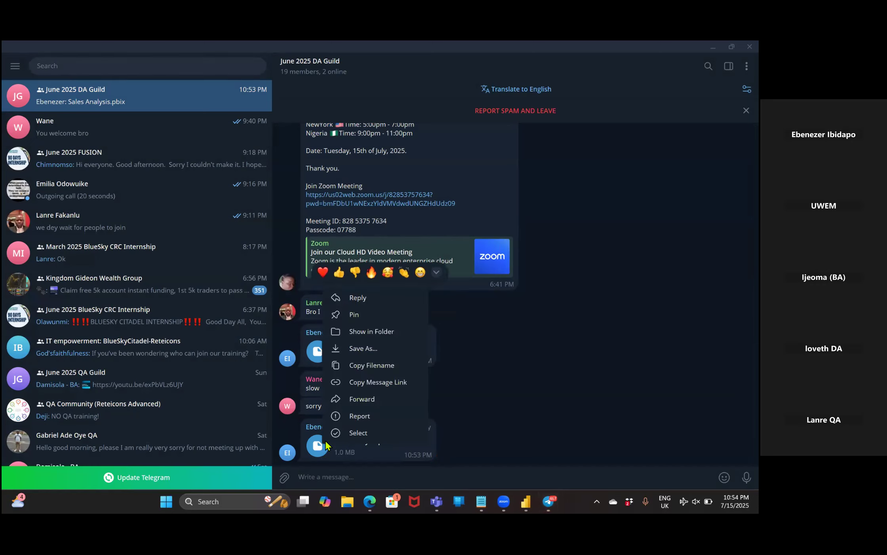
click(470, 370)
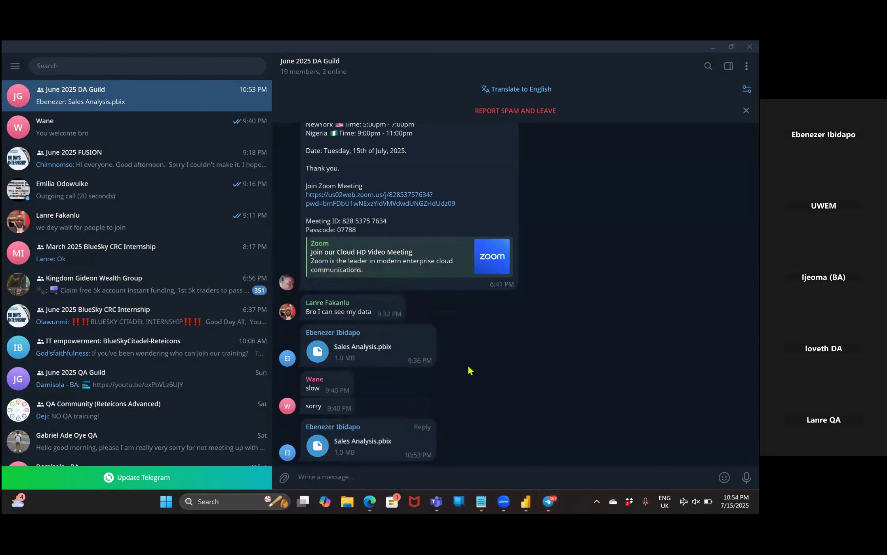
click(340, 444)
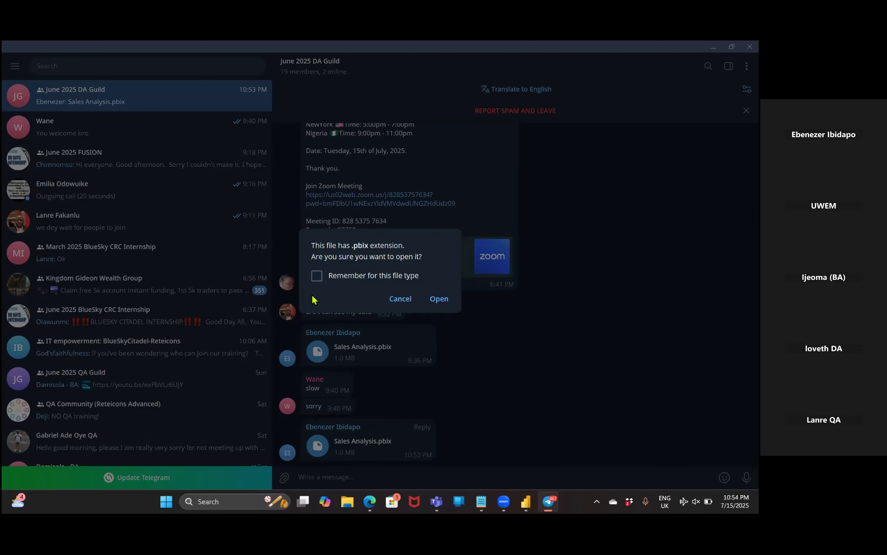
click(317, 276)
click(401, 315)
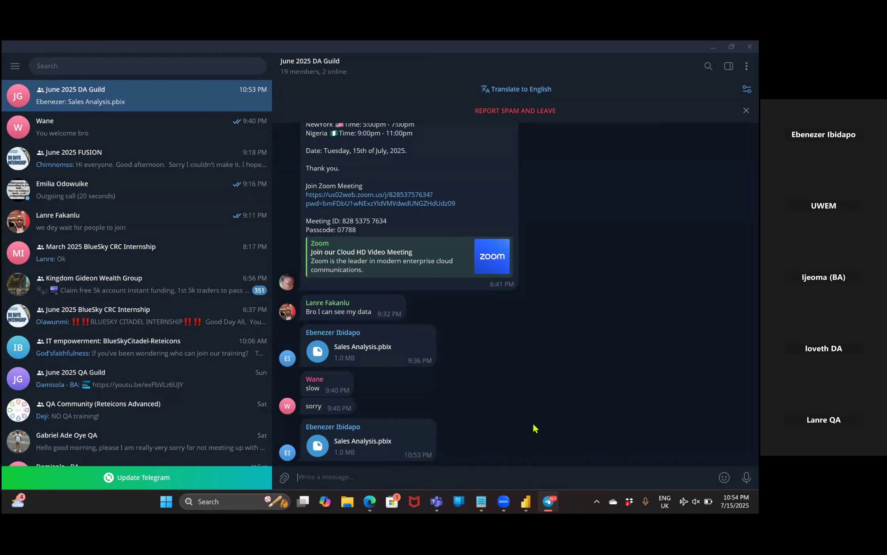
click(391, 447)
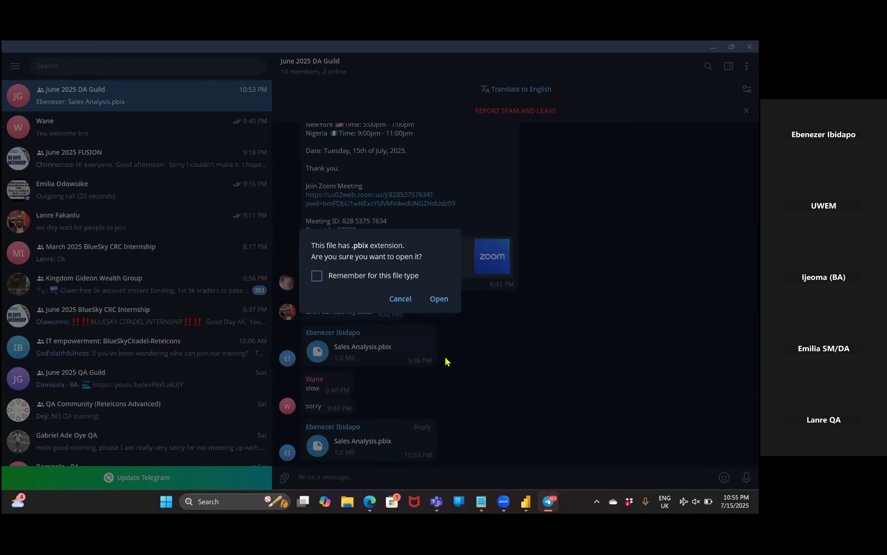
click(400, 298)
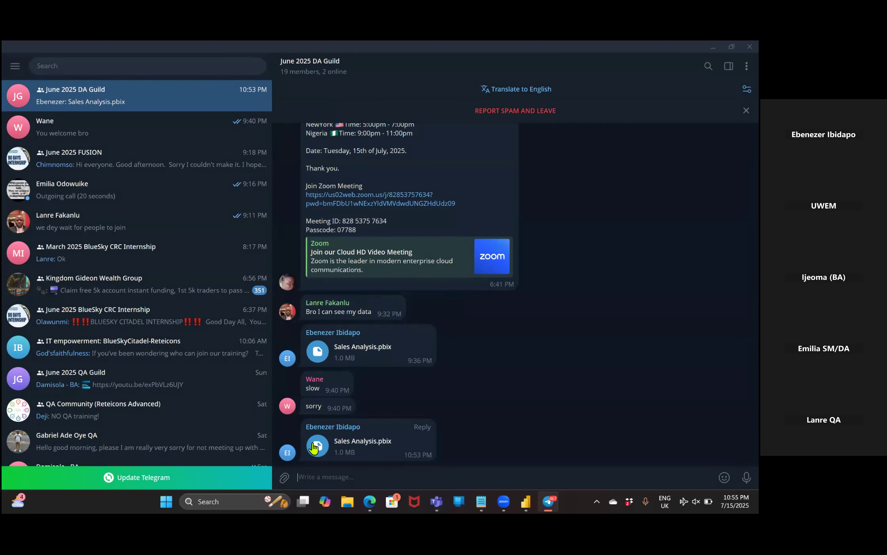
click(315, 446)
click(401, 301)
click(324, 446)
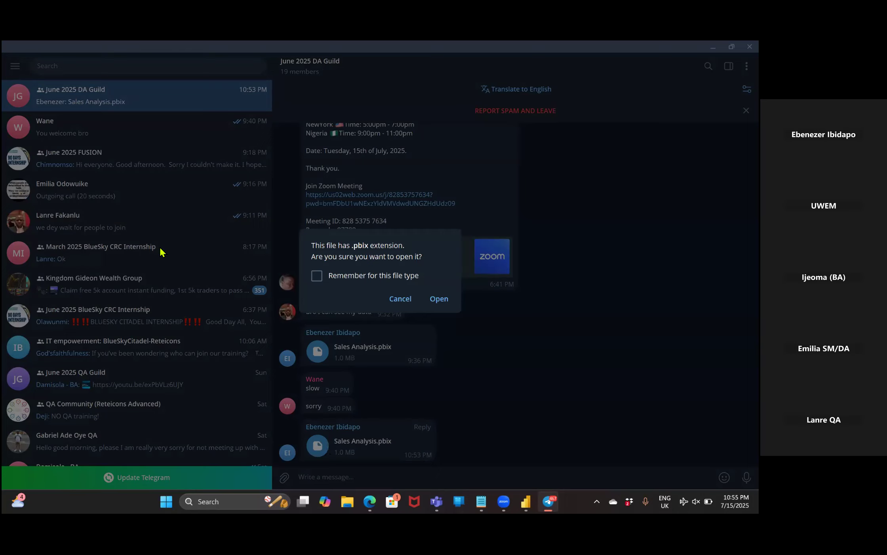
click(400, 300)
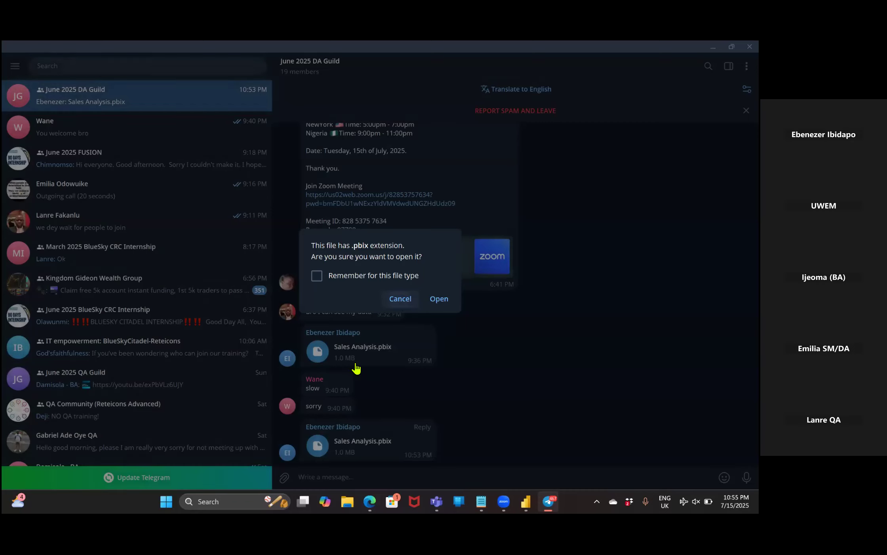
click(315, 451)
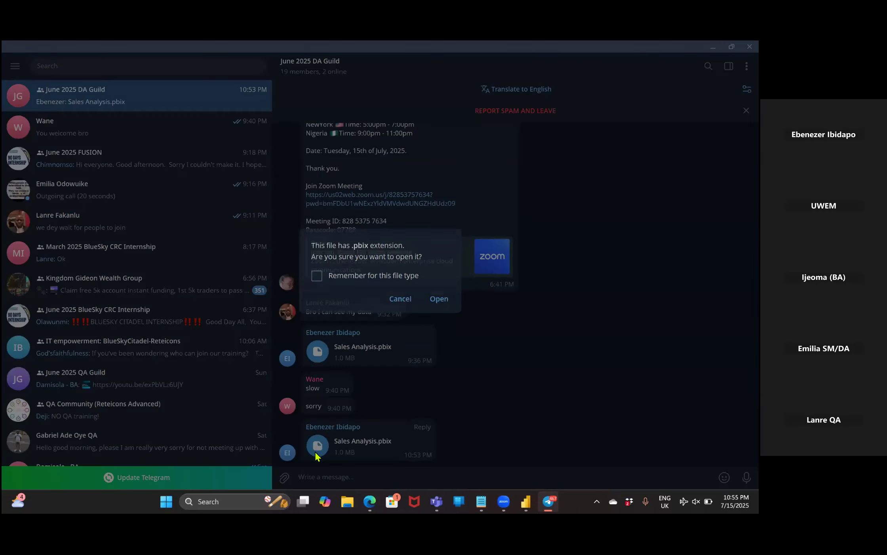
click(401, 299)
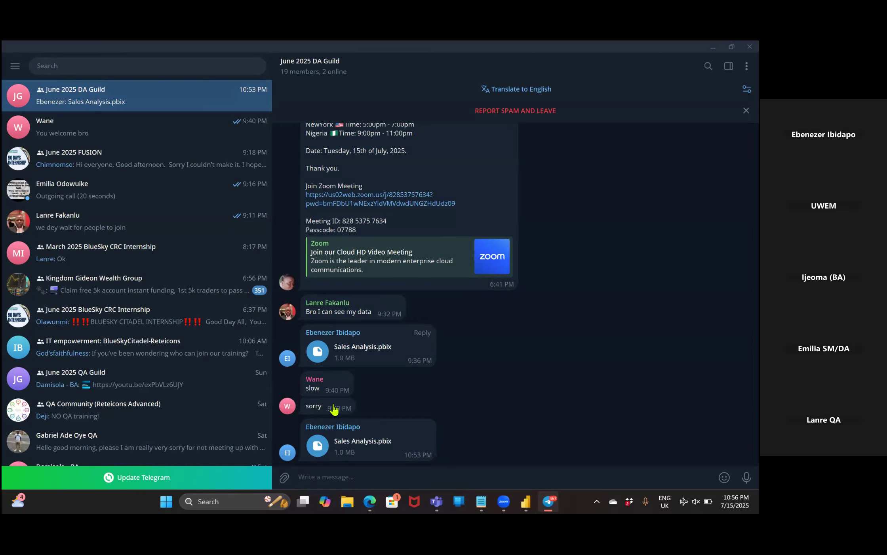
click(317, 446)
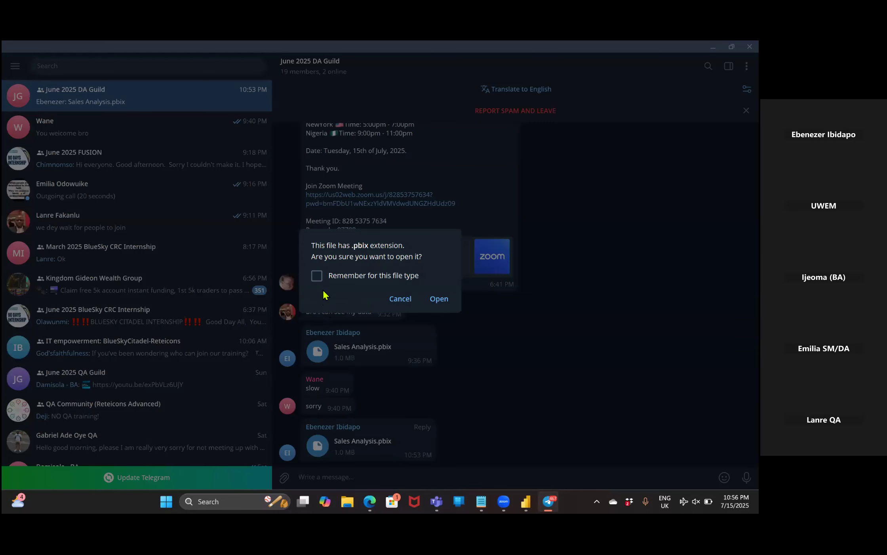
click(402, 304)
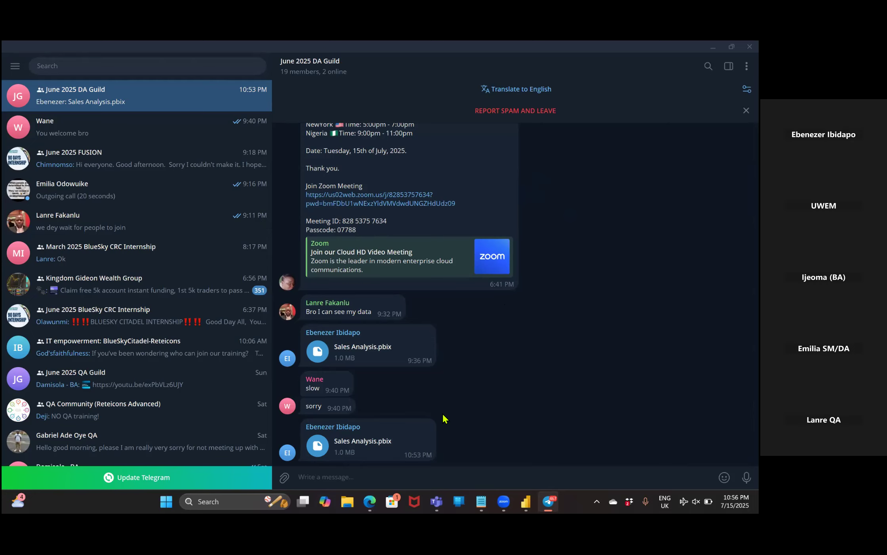
Start saving a copy of the newest shared Sales Analysis.pbix and browse to the MYFOLDER2 folder on the C: drive.
right_click(321, 451)
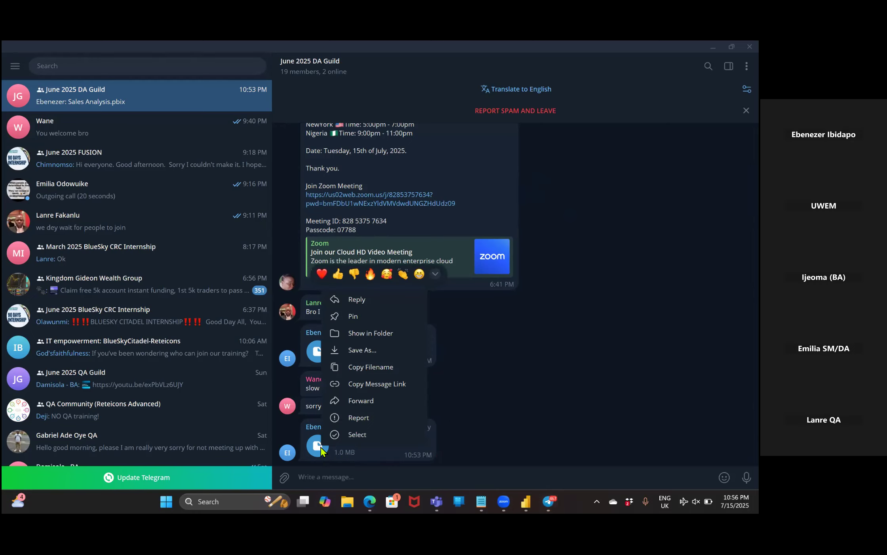
click(357, 355)
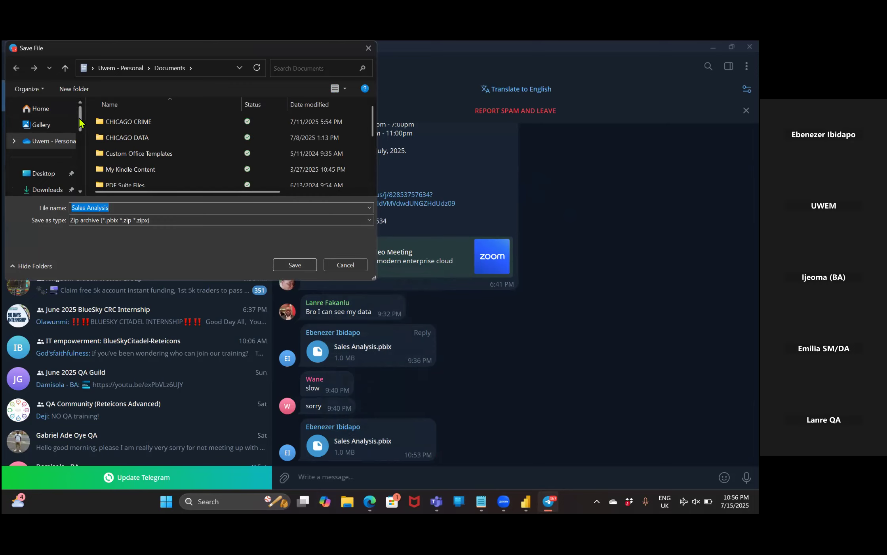
scroll(79, 123, down, 5)
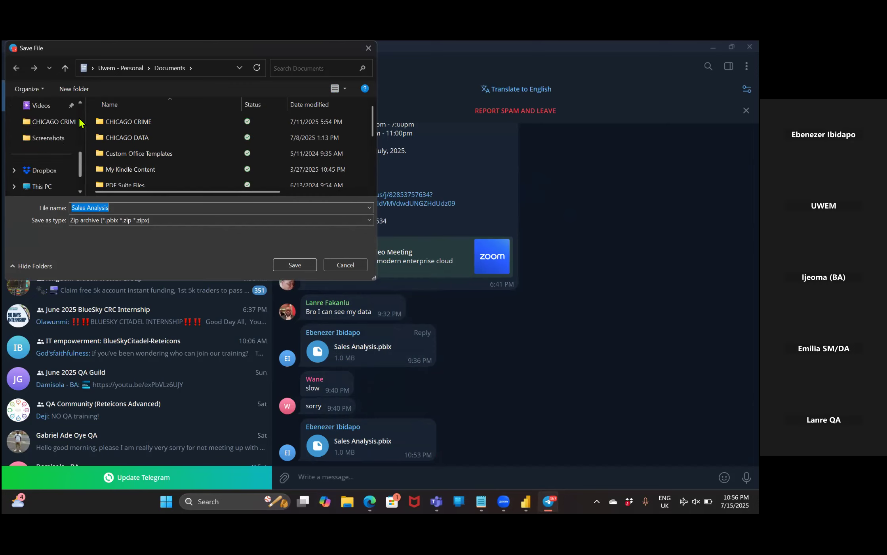
click(48, 188)
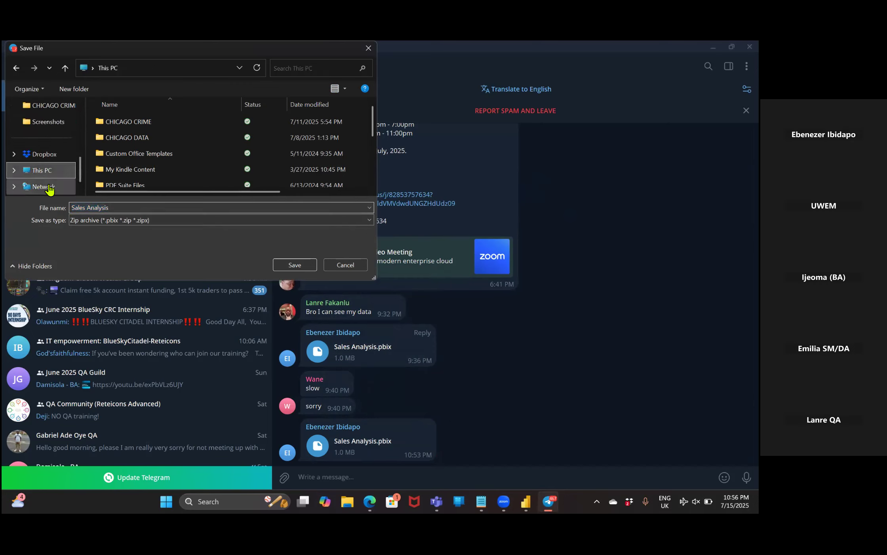
click(126, 138)
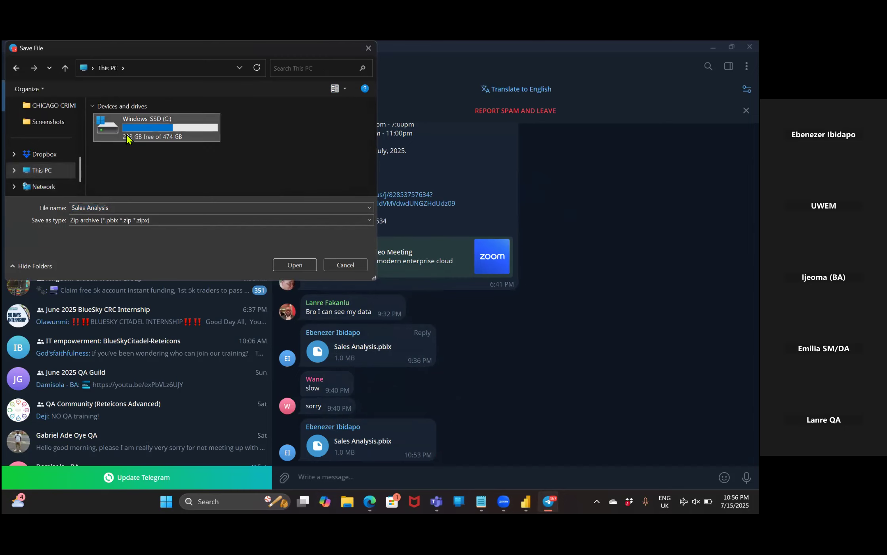
double_click(127, 138)
scroll(156, 160, down, 3)
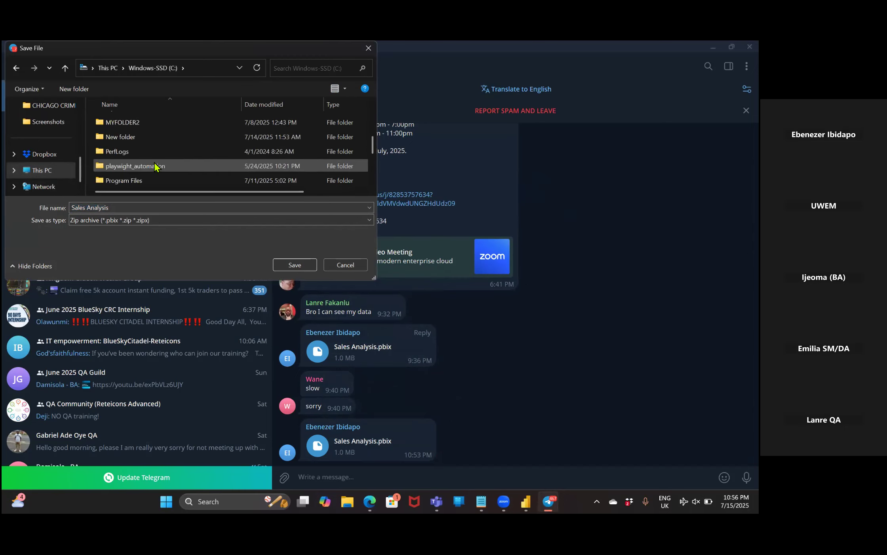
click(132, 125)
double_click(132, 123)
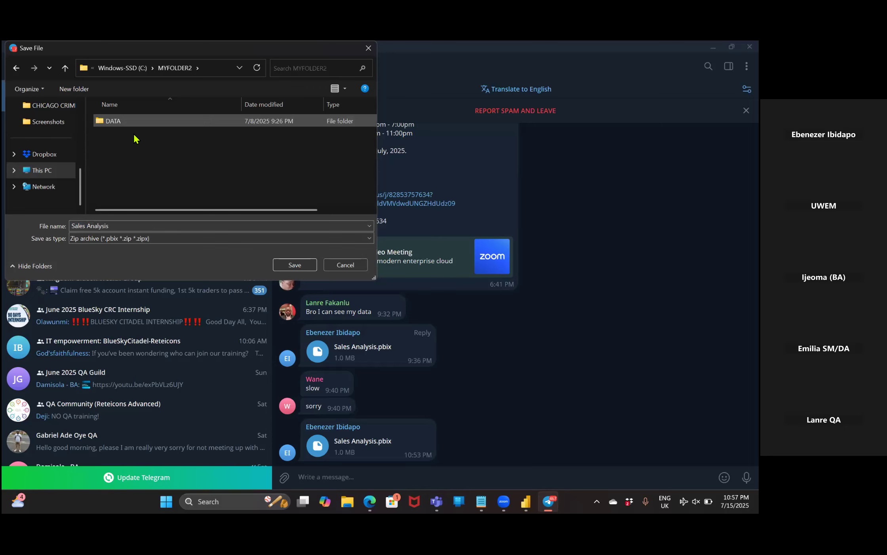
Save Sales Analysis.pbix in DATA\Allfiles\PL300\MySolution\Active within MYFOLDER2, replacing the existing file.
double_click(126, 124)
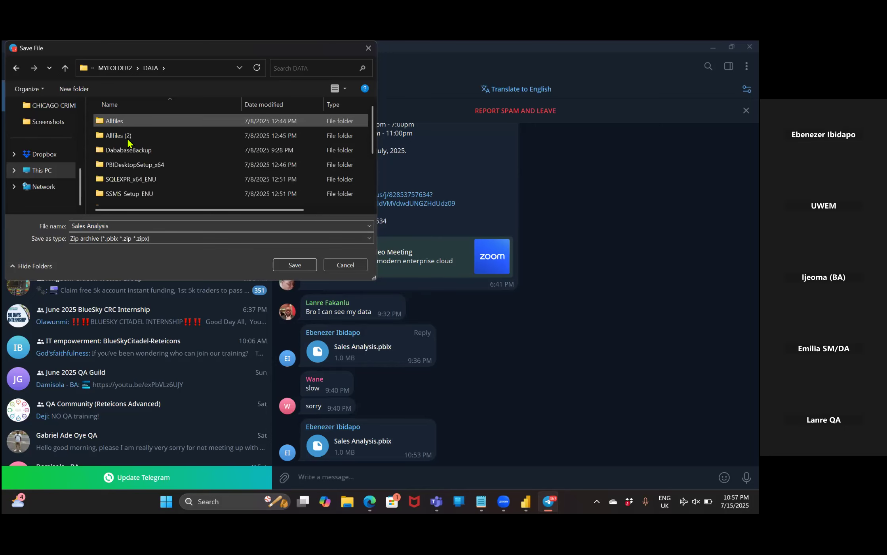
double_click(121, 121)
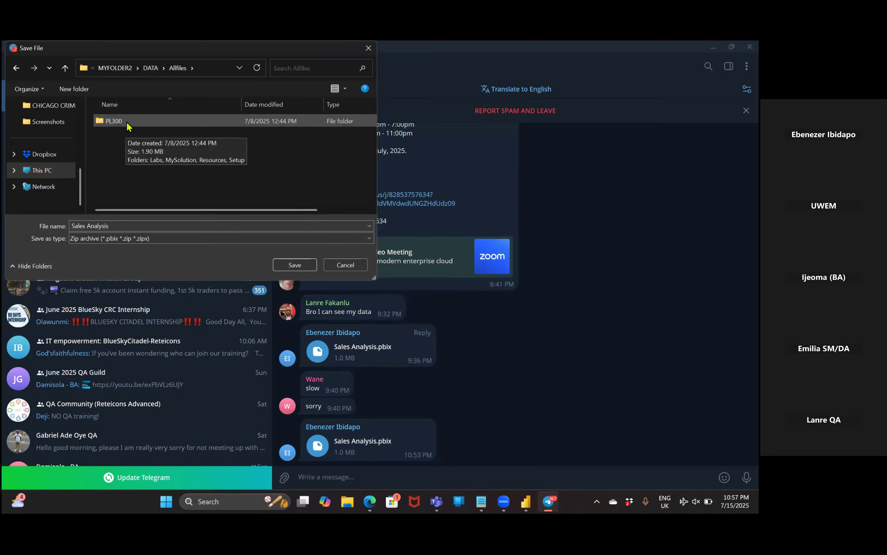
double_click(126, 122)
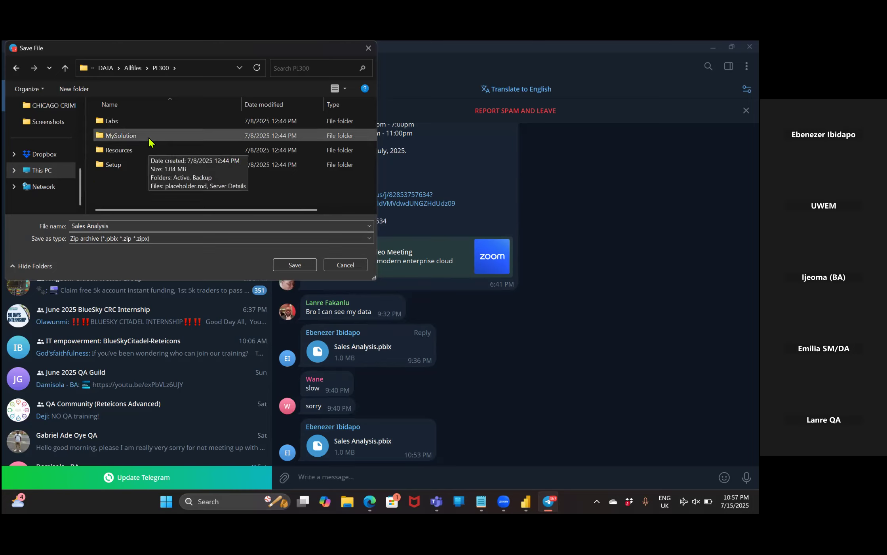
double_click(121, 135)
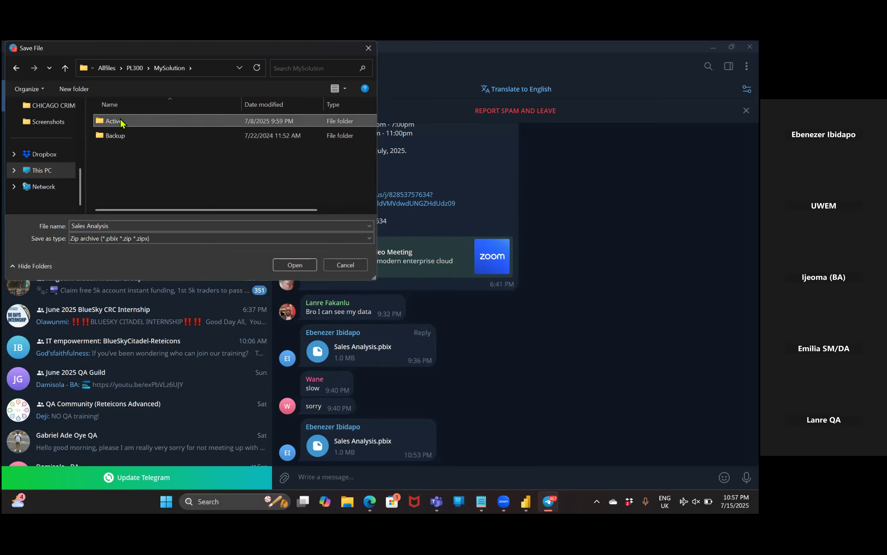
double_click(121, 123)
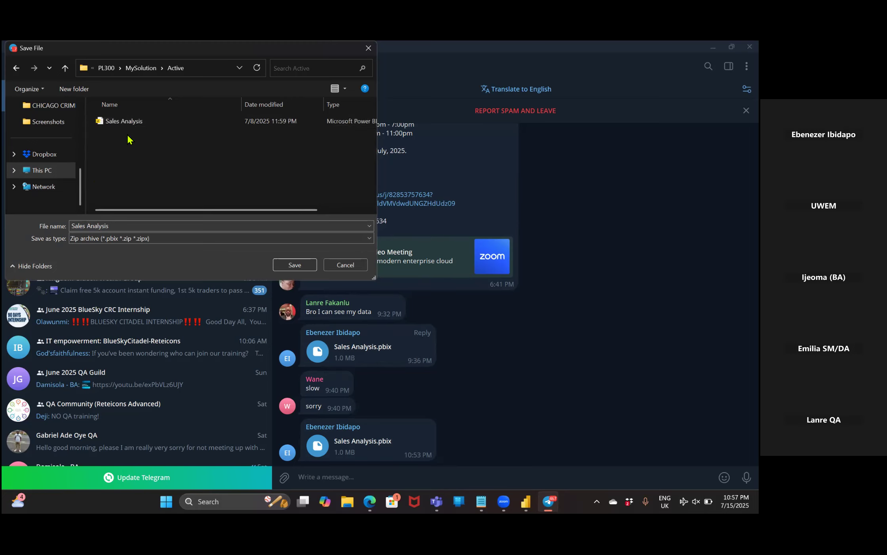
click(295, 265)
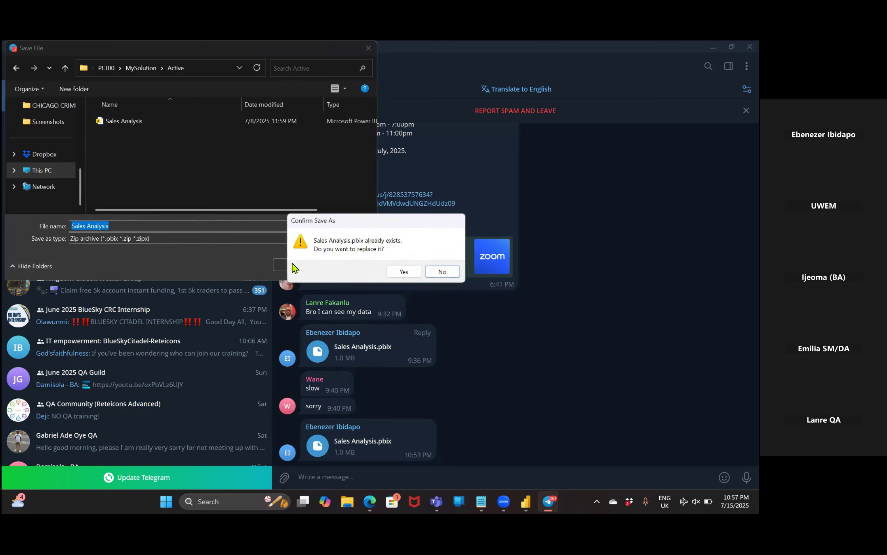
click(404, 272)
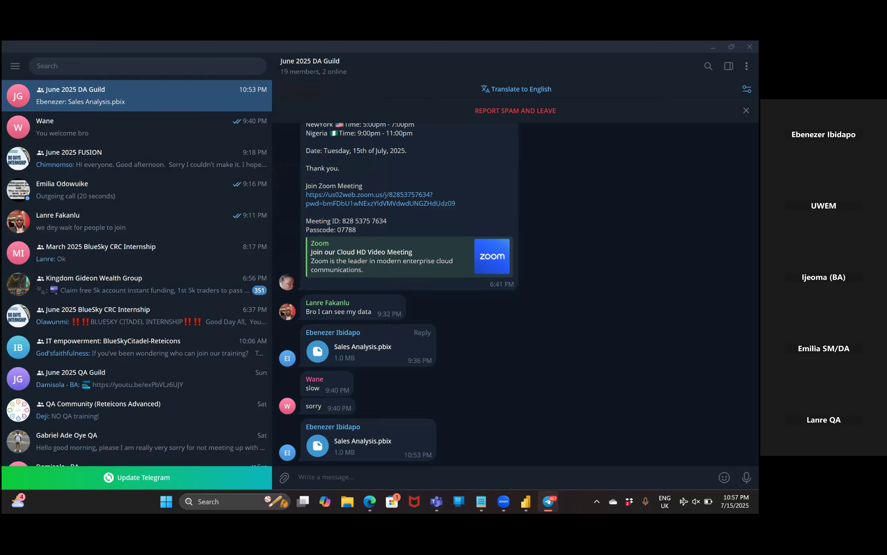
Switch to Power BI Desktop and close the open Sales Analysis report windows without saving their changes.
click(526, 502)
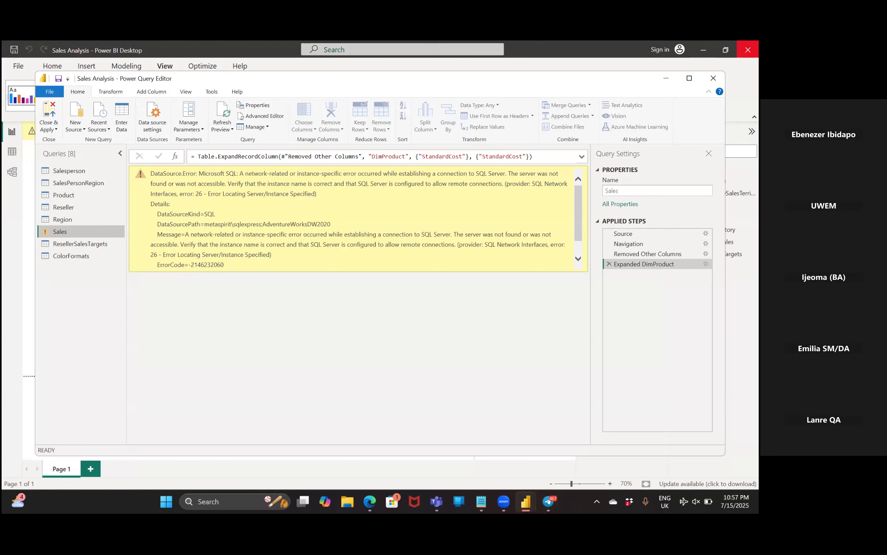
click(748, 49)
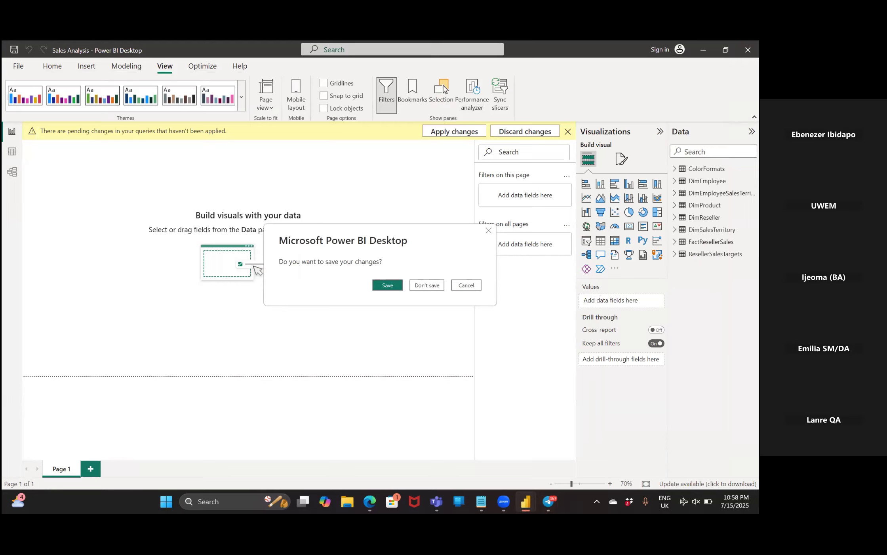
click(427, 285)
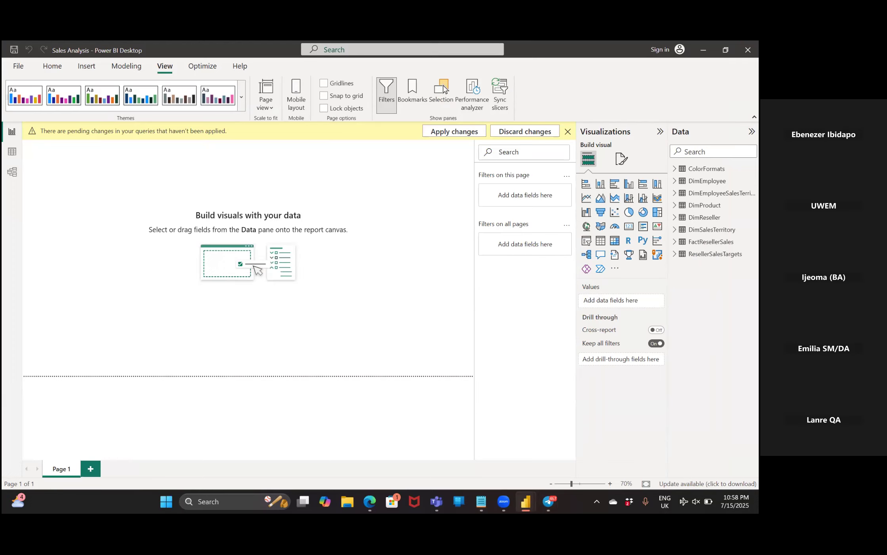
right_click(525, 499)
click(508, 476)
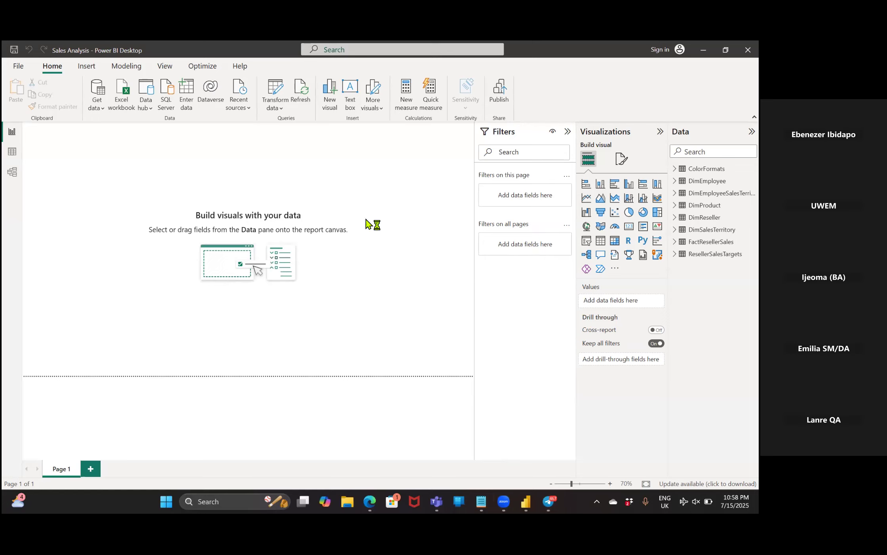
click(344, 286)
key(alt+F4)
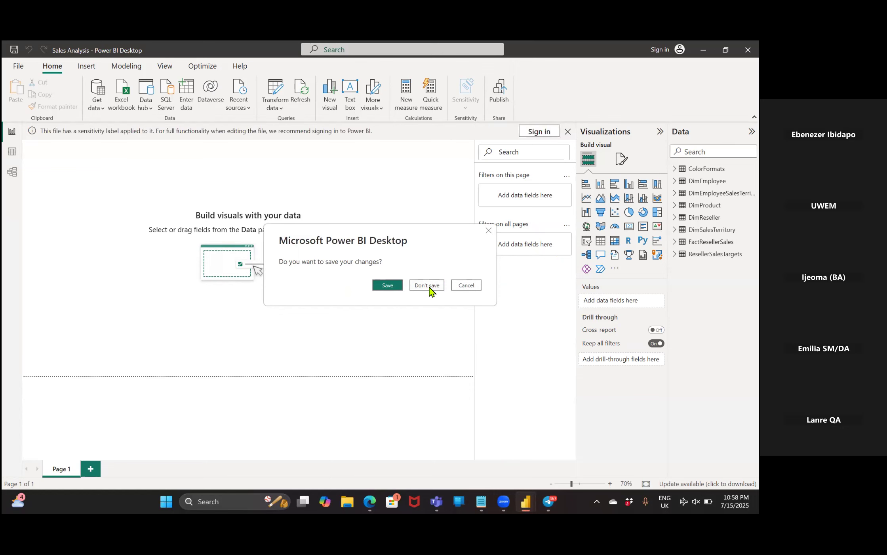
click(429, 287)
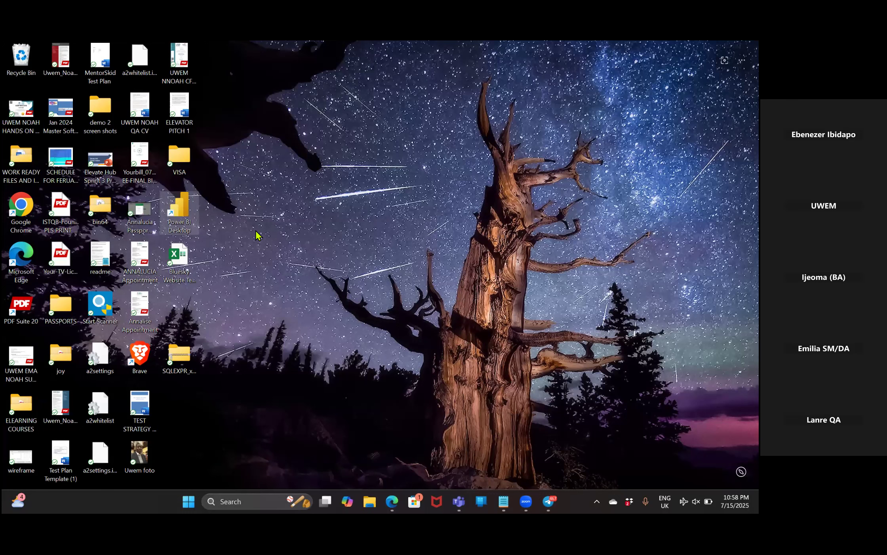
key(shift+F10)
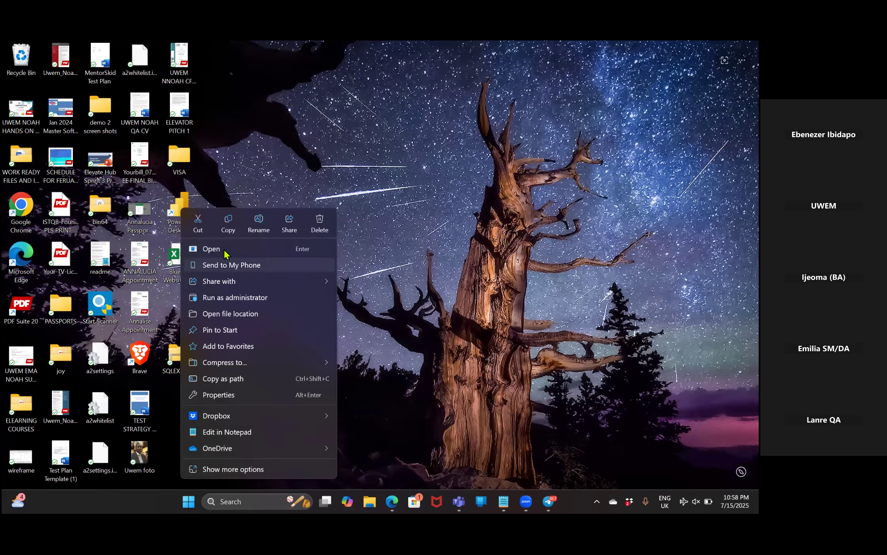
click(411, 240)
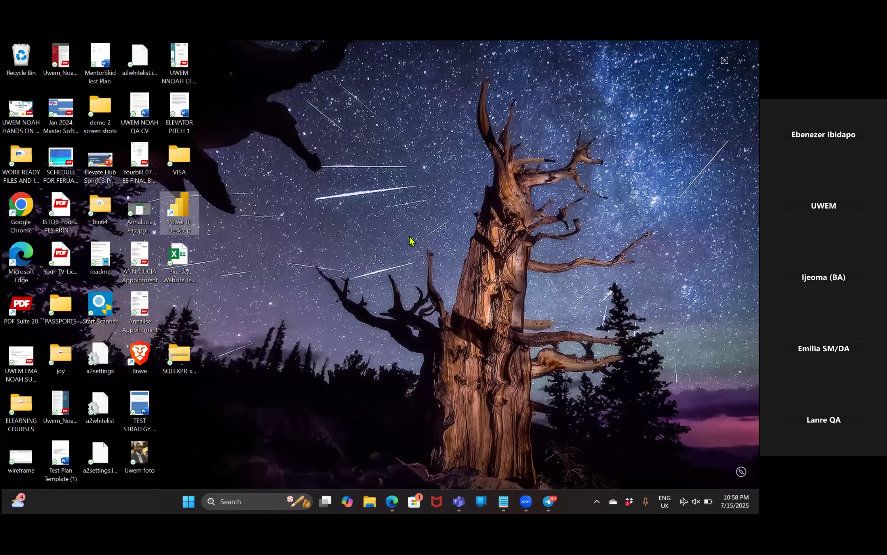
right_click(180, 214)
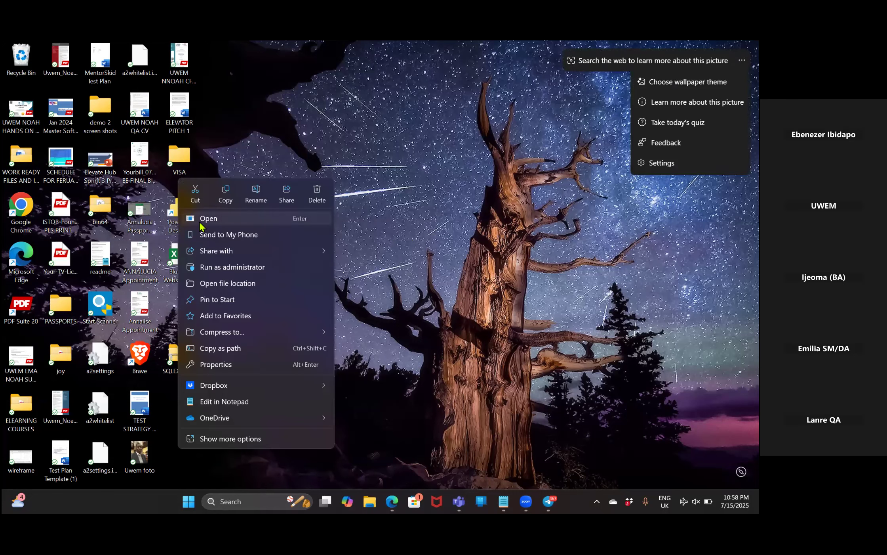
click(200, 223)
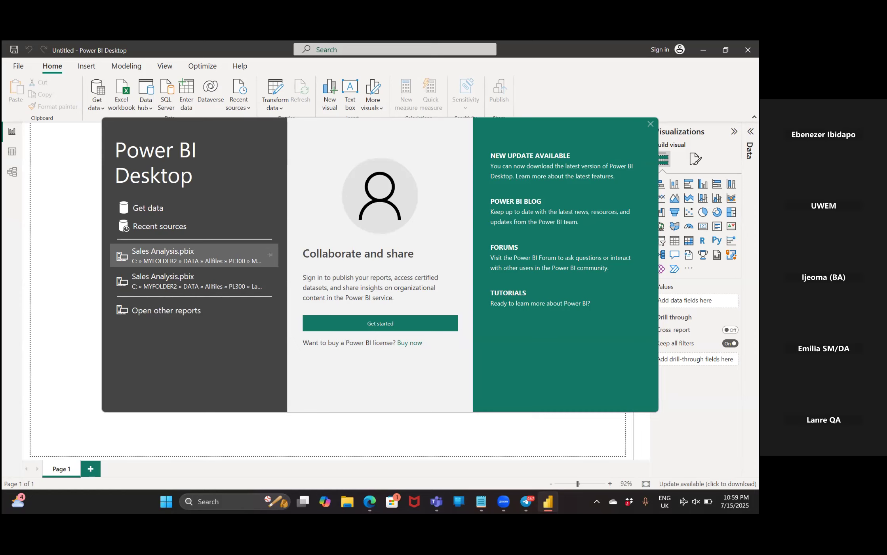
click(650, 124)
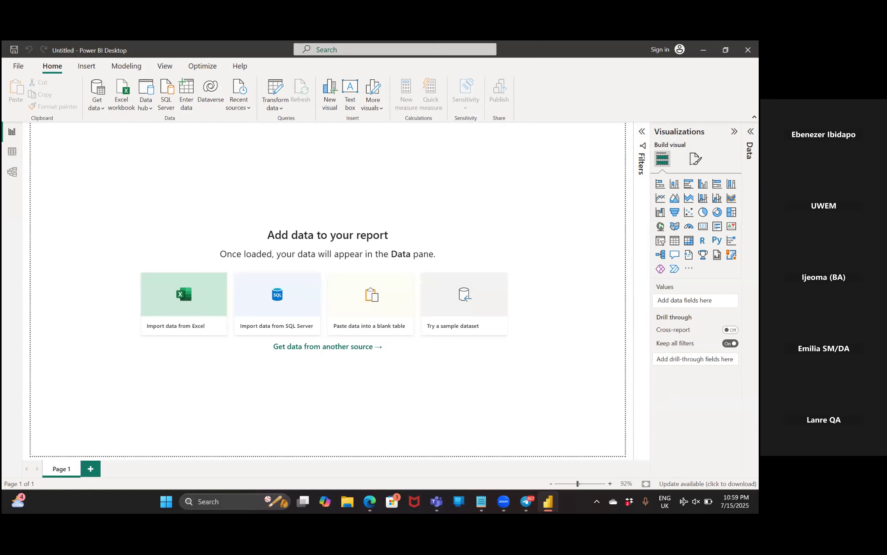
click(748, 49)
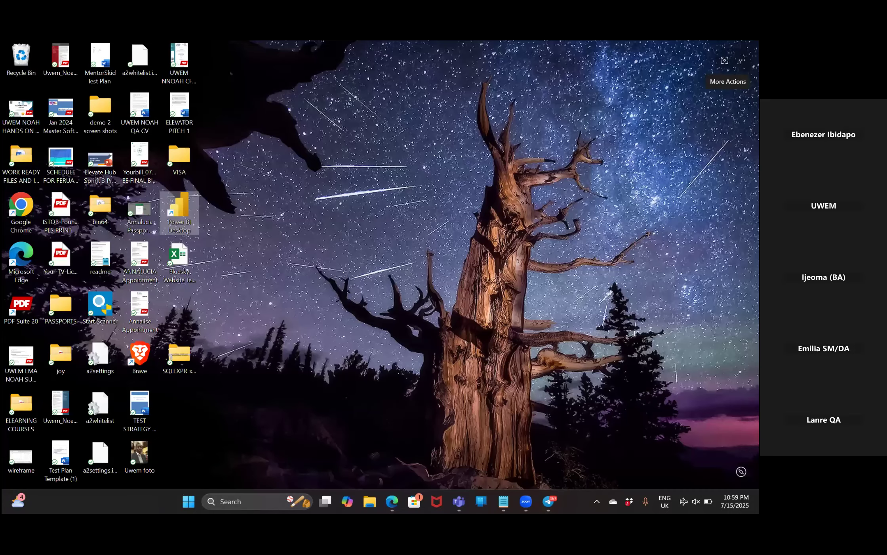
Launch Power BI Desktop from the desktop shortcut and try to open the most recent Sales Analysis.pbix from the start screen.
right_click(187, 224)
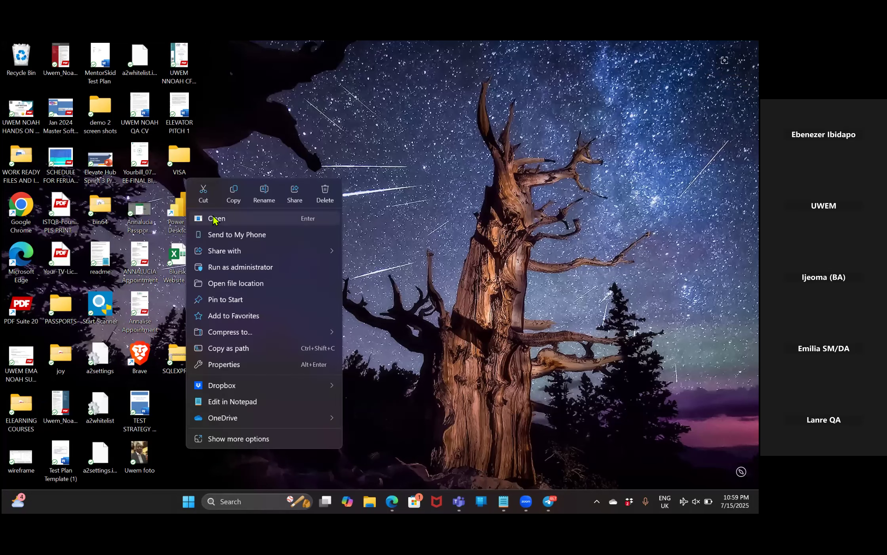
click(214, 219)
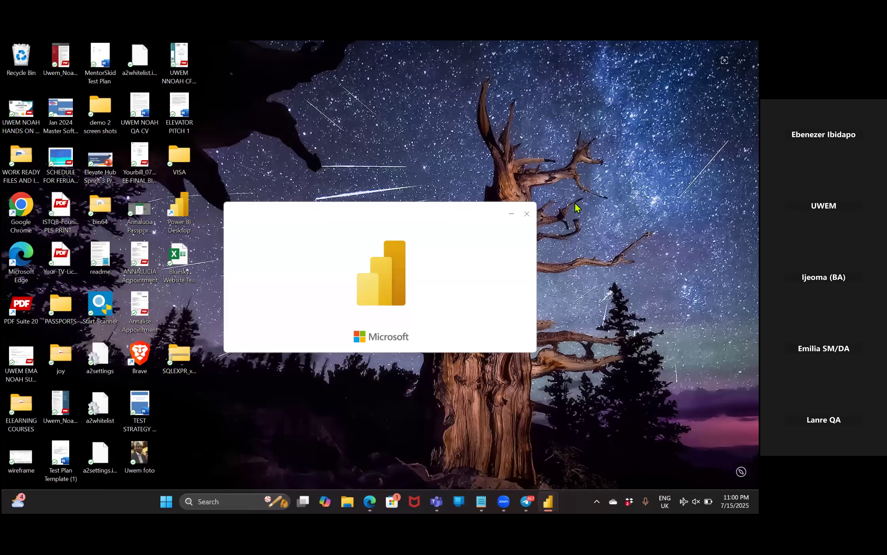
click(542, 185)
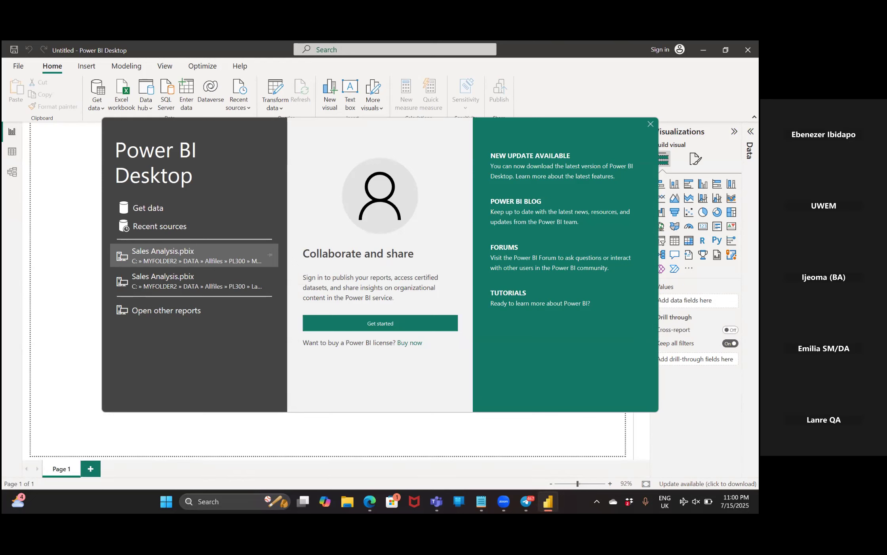
click(194, 256)
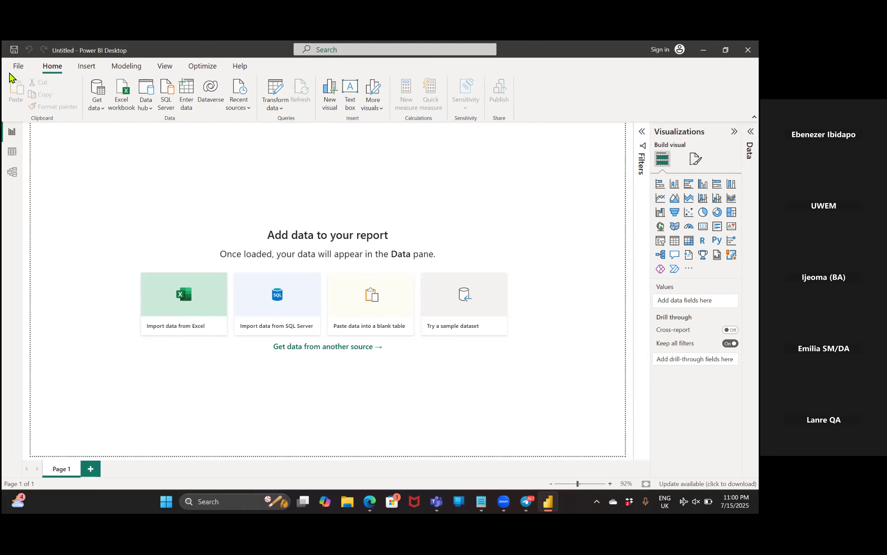
Browse to the PL300\MySolution\Active folder, open the Sales Analysis report and skip the email sign-in.
click(18, 65)
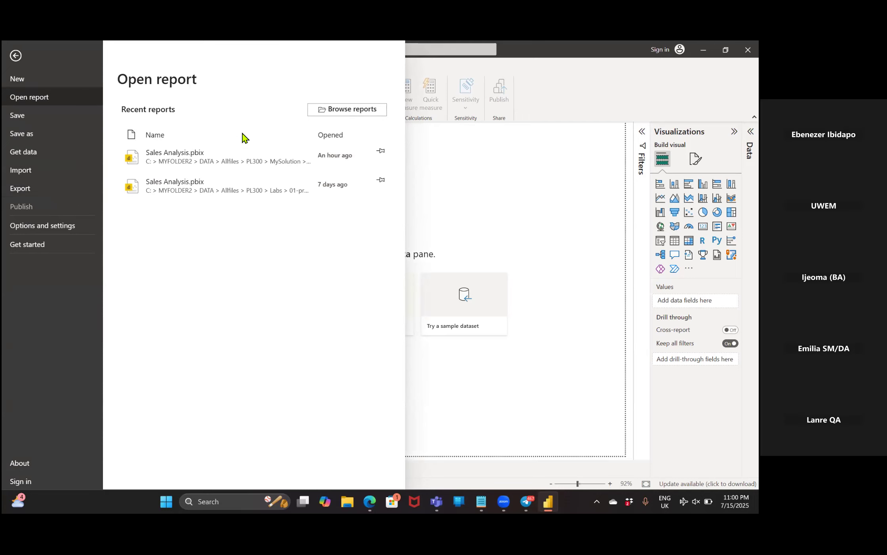
key(Escape)
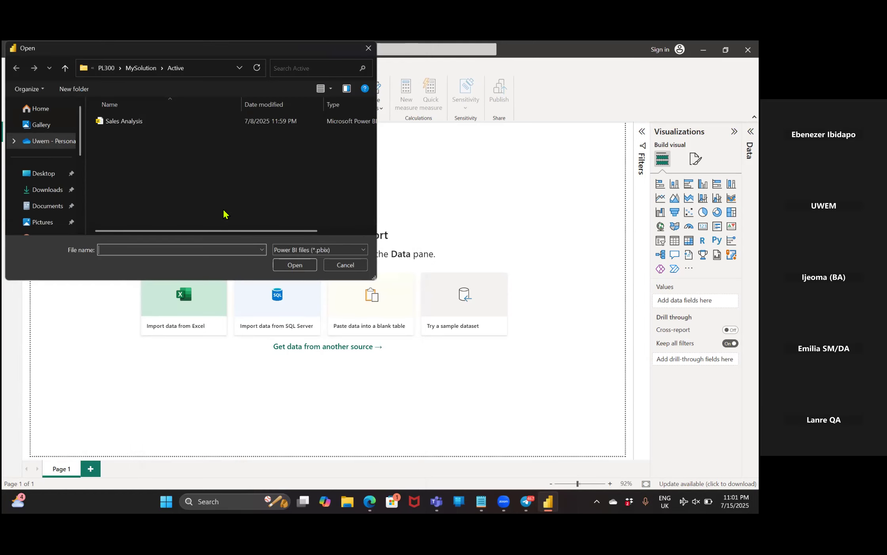
click(126, 122)
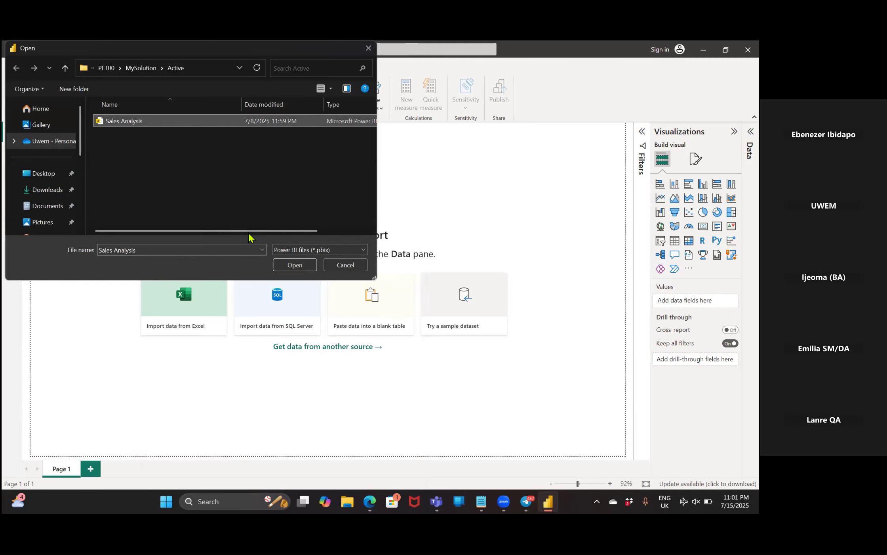
click(292, 265)
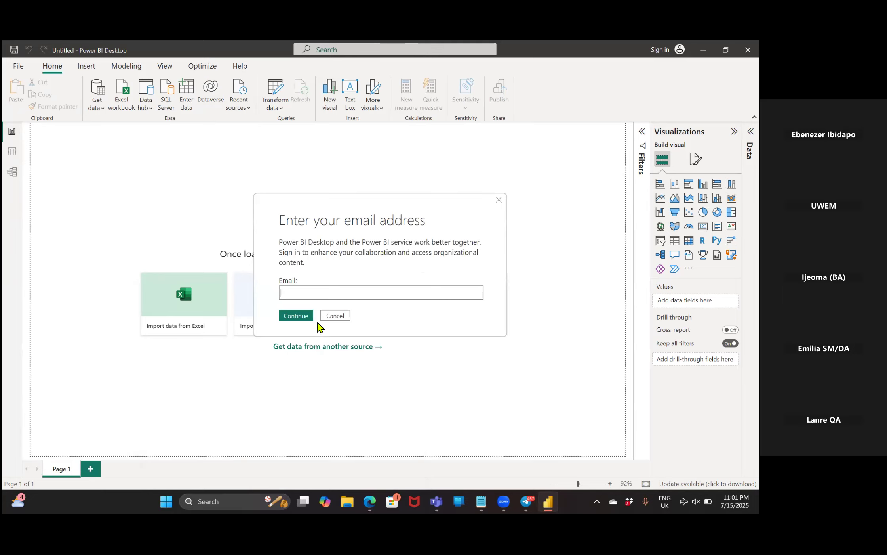
click(335, 315)
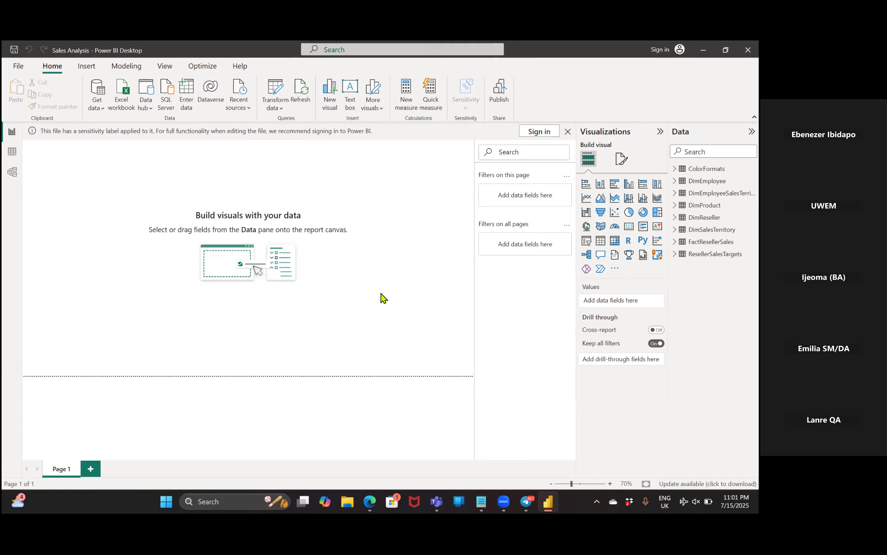
Open the Power Query Editor for the Sales Analysis report and select the Sales query.
click(281, 109)
click(284, 125)
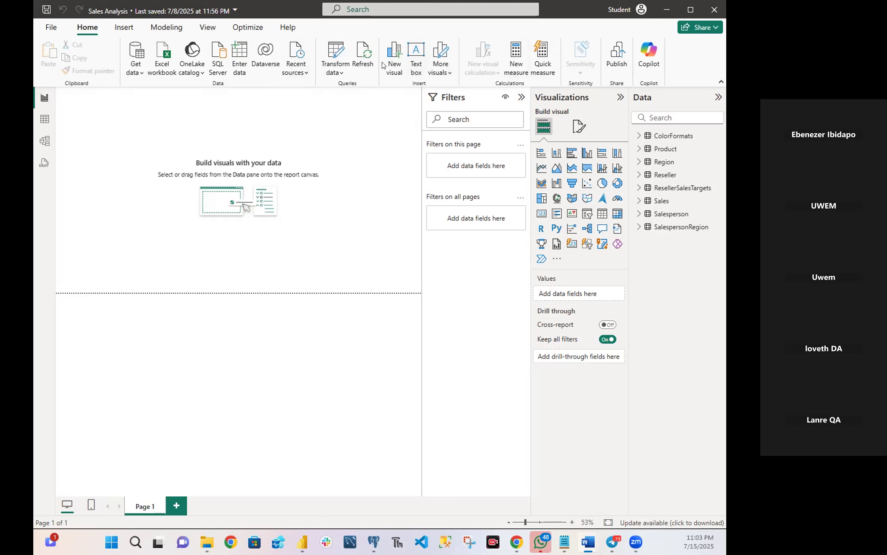
click(339, 72)
click(347, 89)
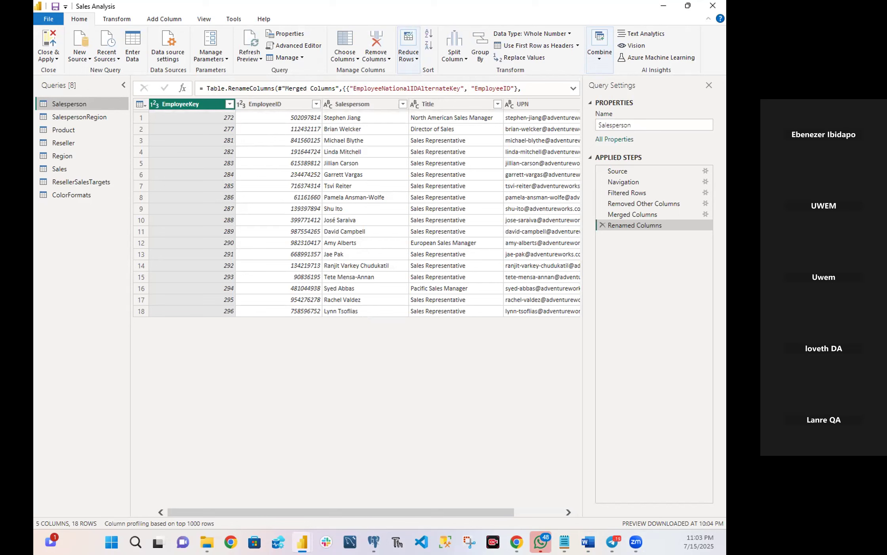
click(57, 166)
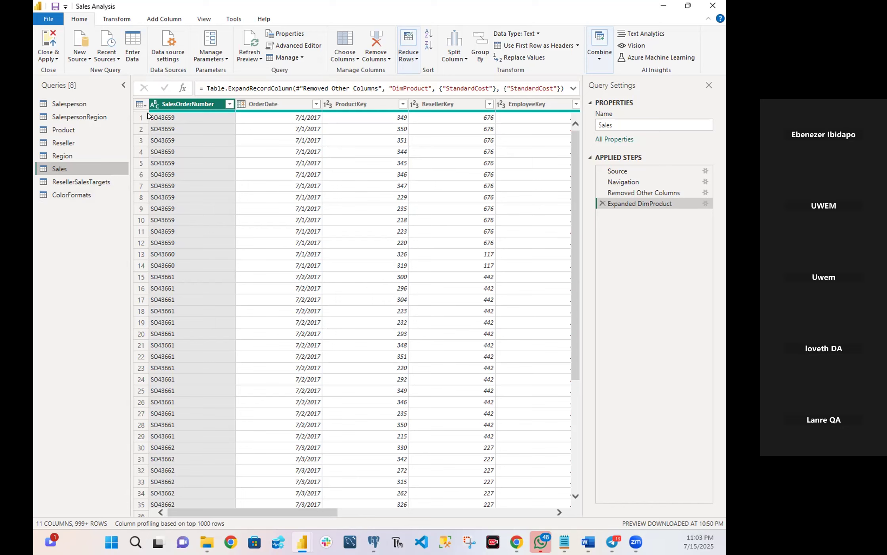
Start adding a custom column to the Sales query and name it Cost.
click(160, 20)
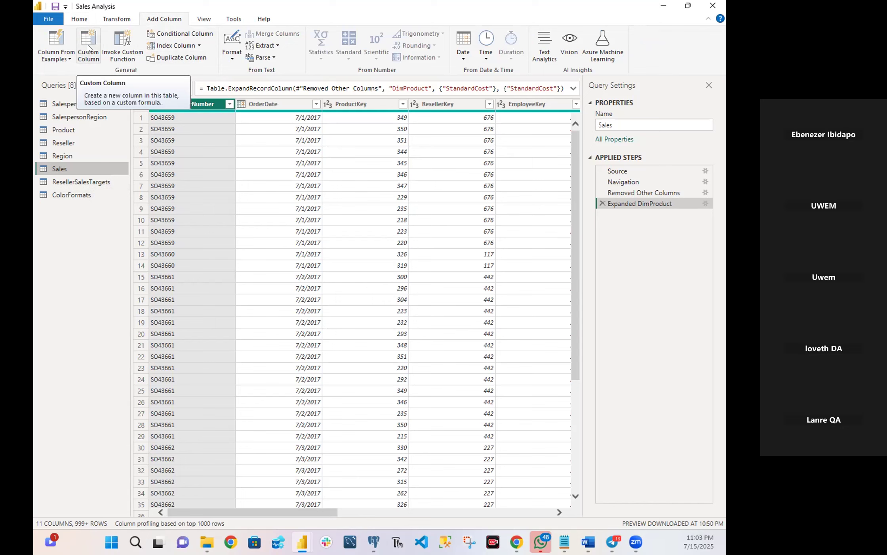
click(88, 49)
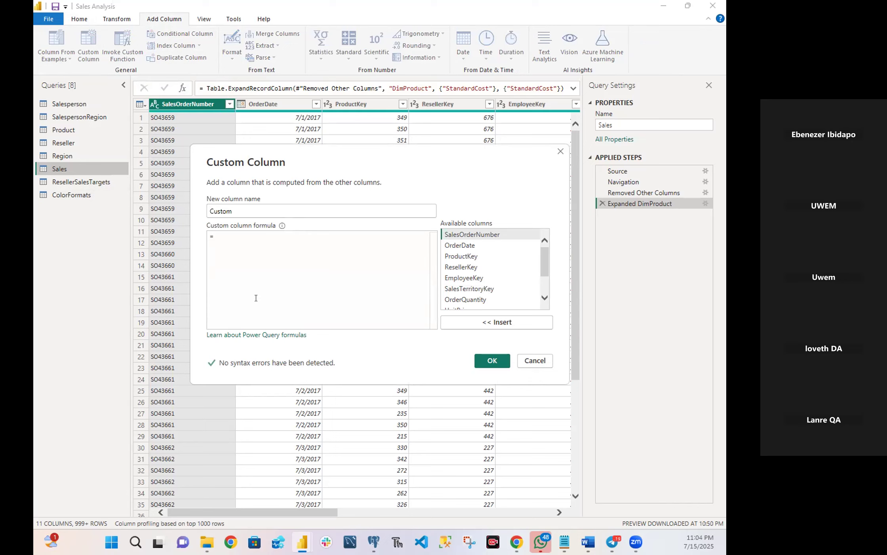
click(241, 207)
key(BackSpace)
key(BackSpace)
key(BackSpace)
key(BackSpace)
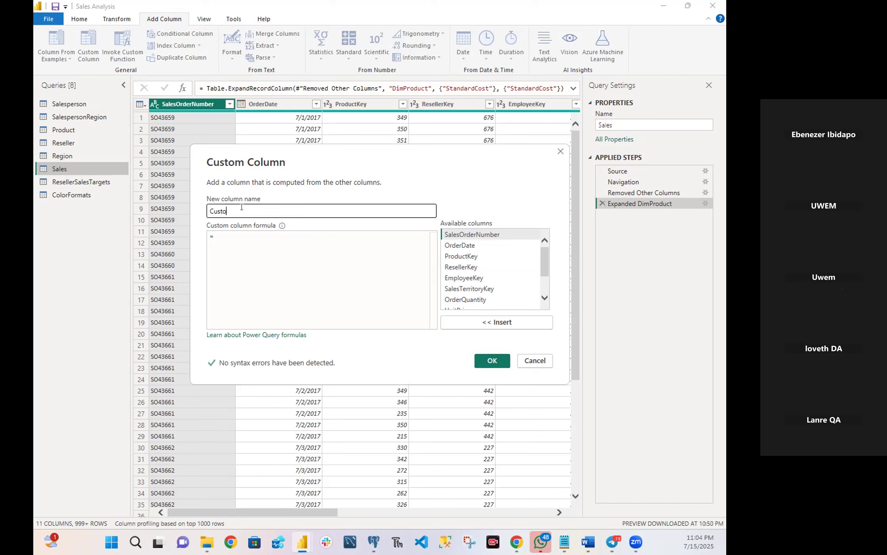
key(BackSpace)
key(BackSpace)
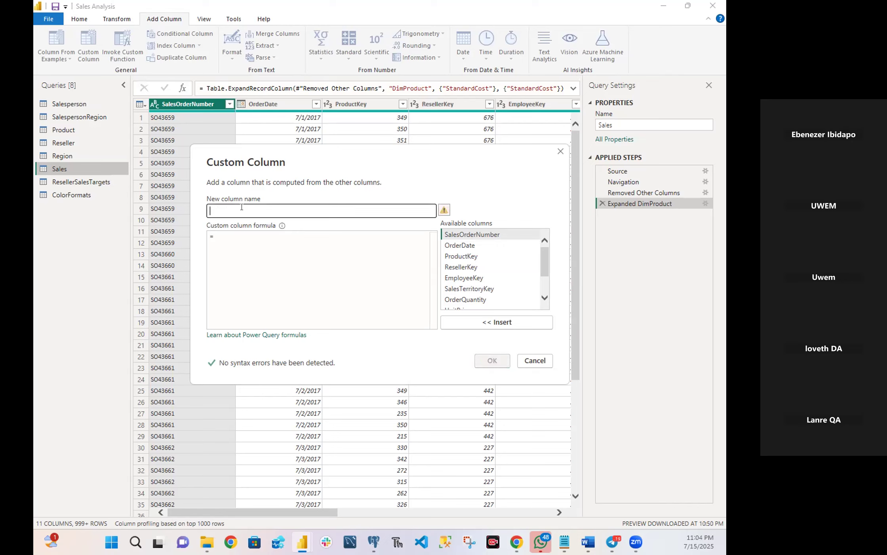
text(Cost)
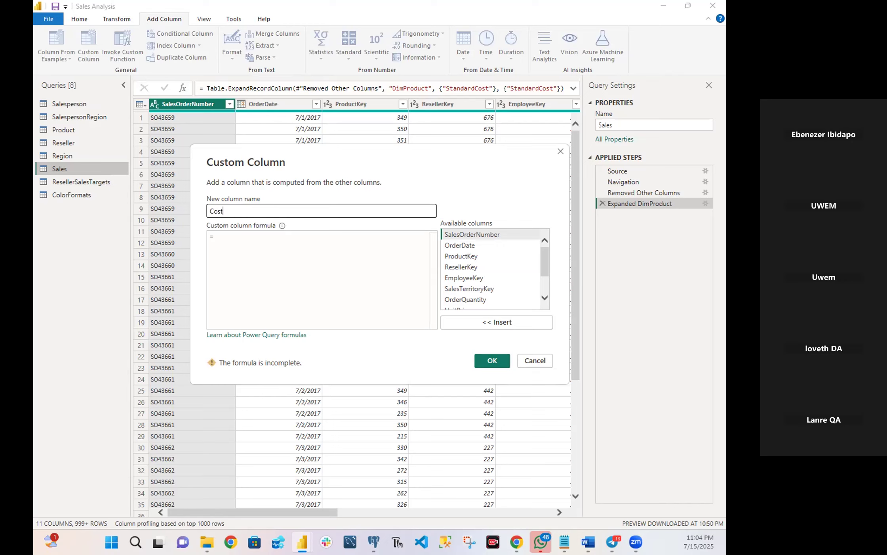
Begin the Cost column's formula with the condition if [TotalProductCost] = null then.
click(263, 240)
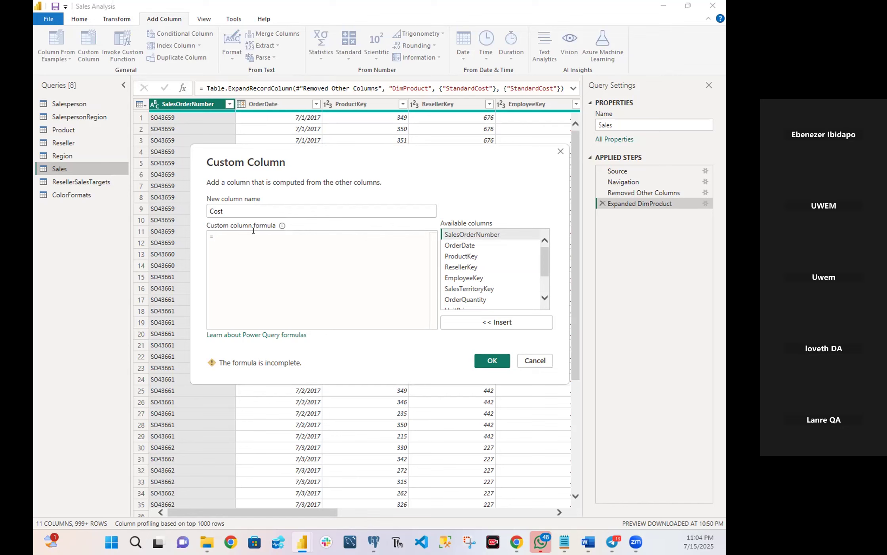
text(if)
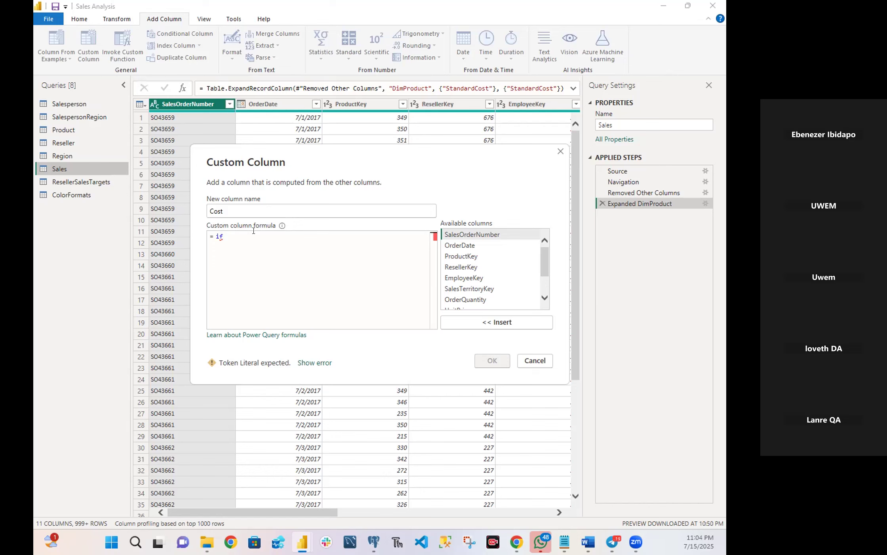
text([)
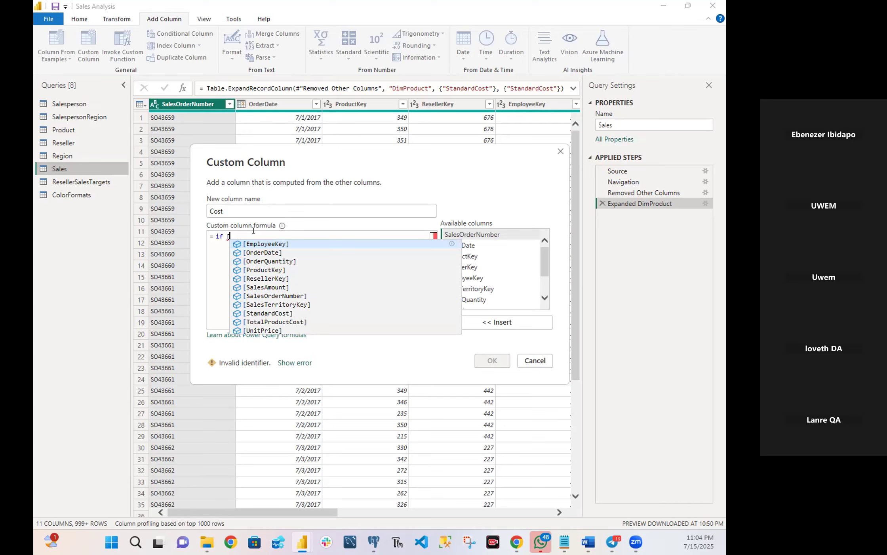
click(255, 322)
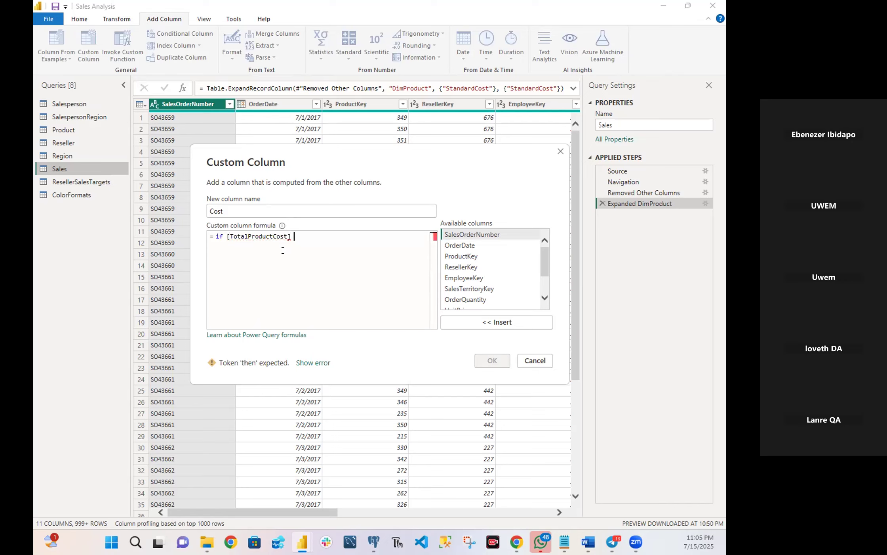
text(=)
text(0)
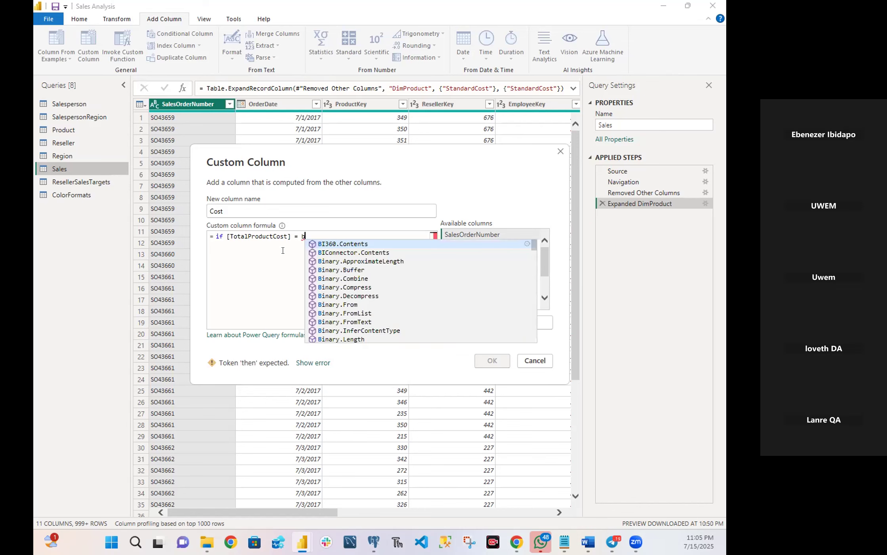
key(BackSpace)
text(nu)
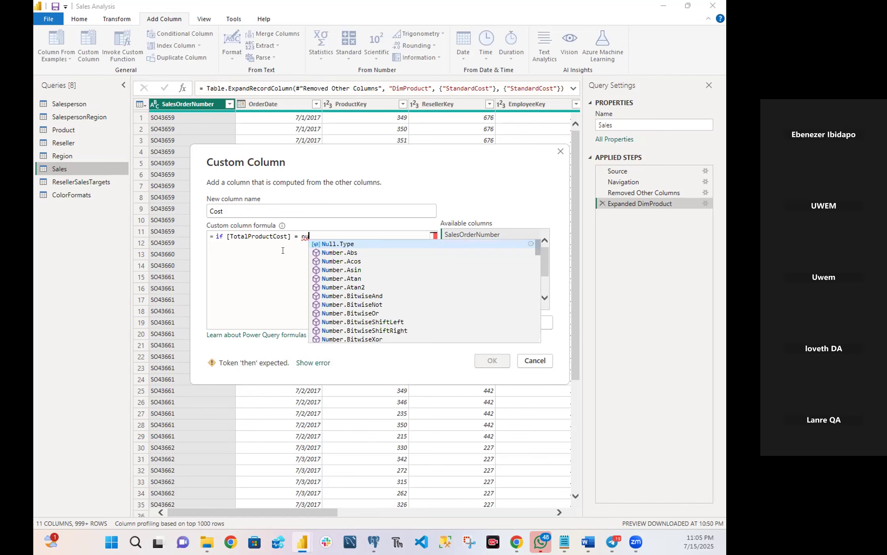
text(ll)
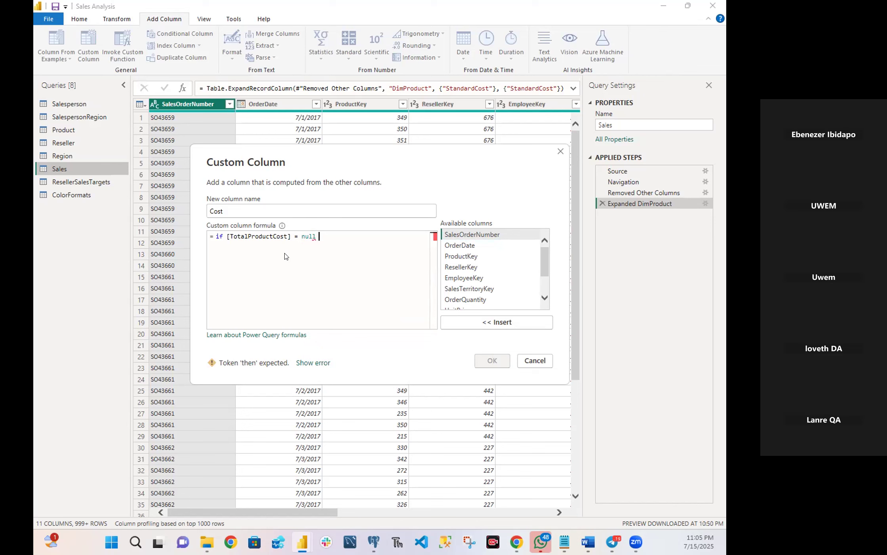
text( then)
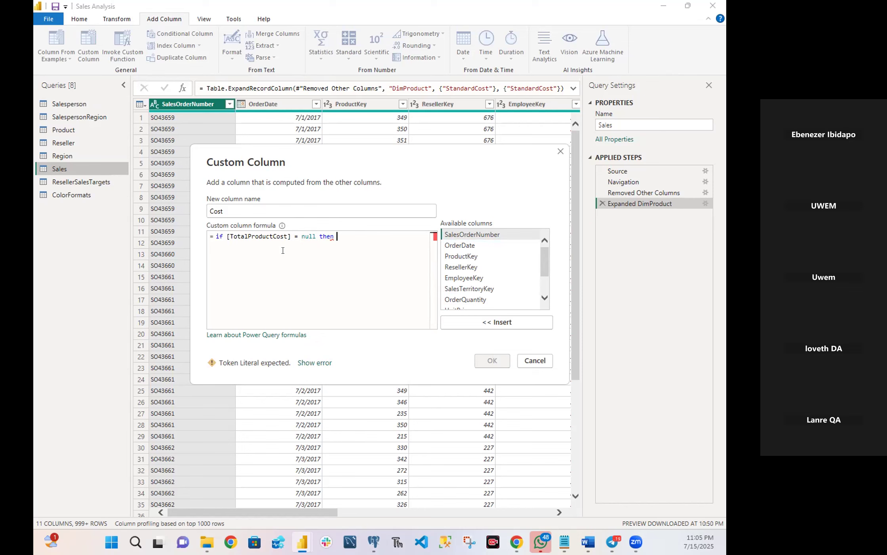
Complete the Cost formula with [OrderQuantity] * [StandardCost] for the null case and else [TotalProductCost].
text([)
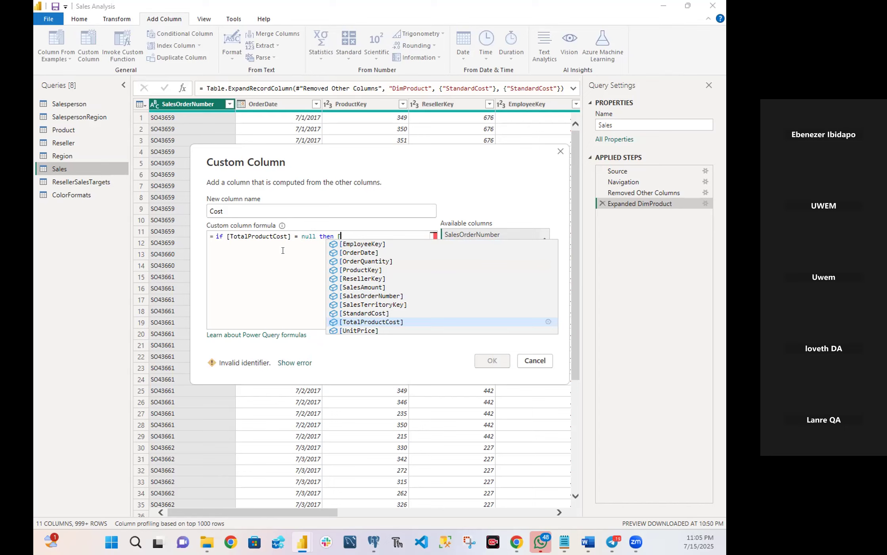
click(361, 260)
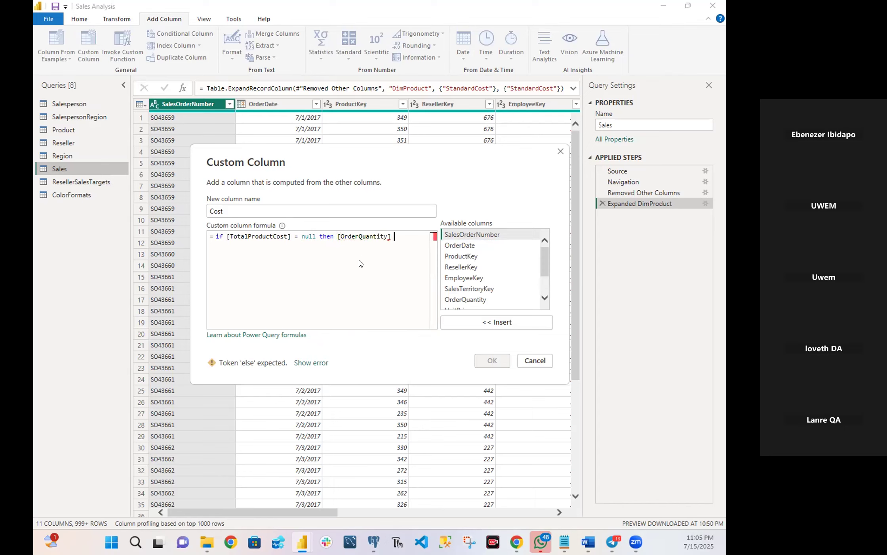
text(*)
text([)
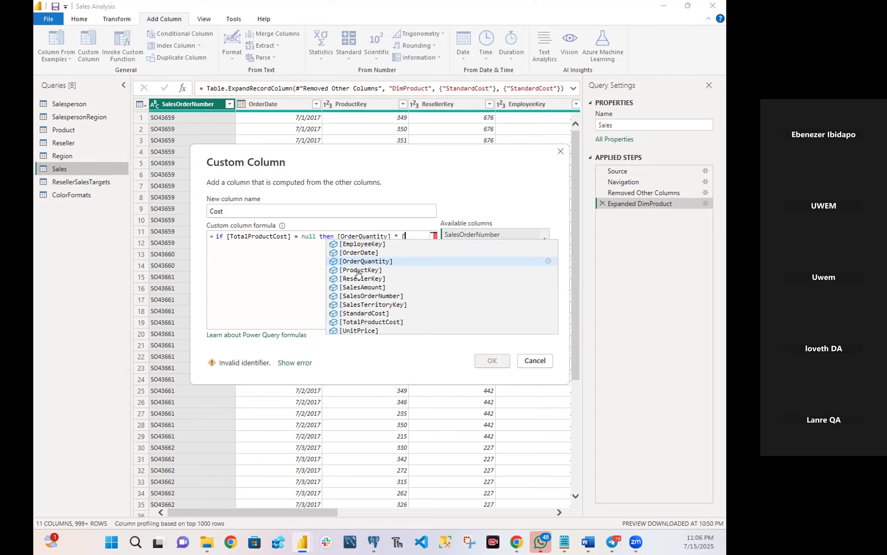
click(360, 313)
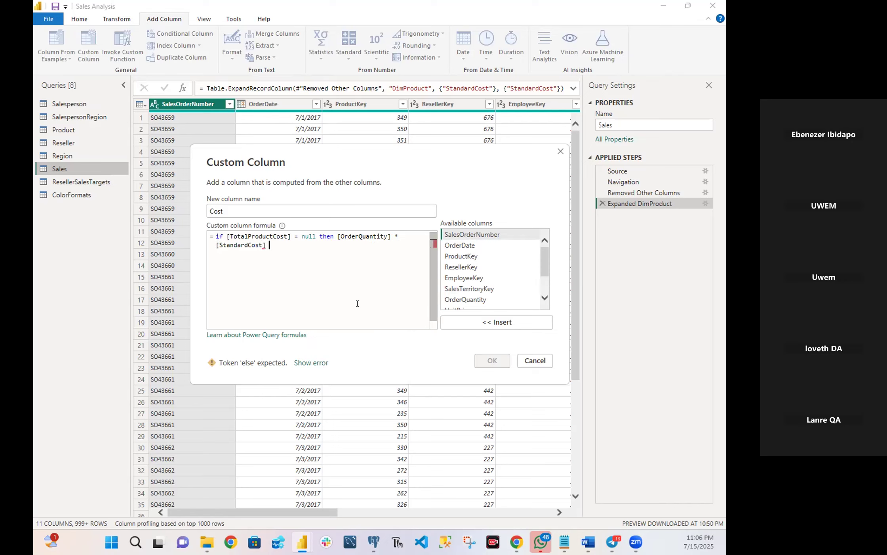
text(else)
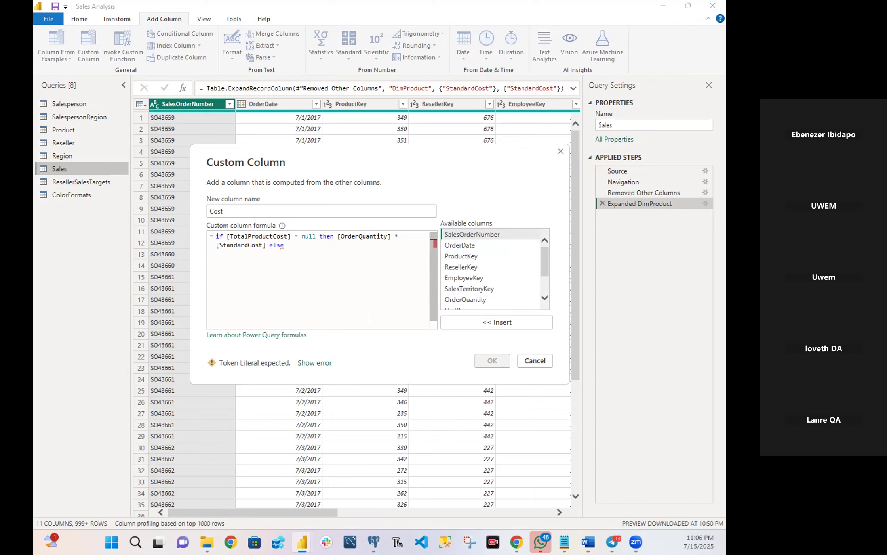
text([)
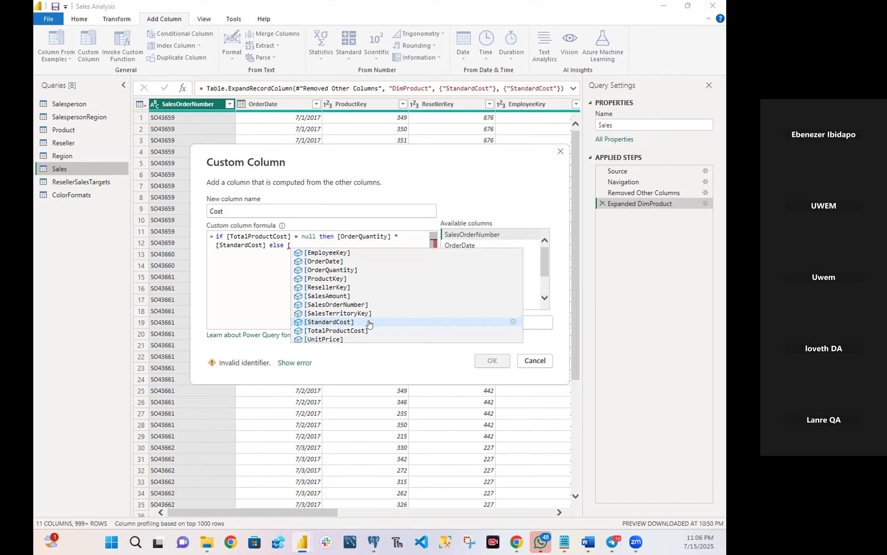
click(349, 331)
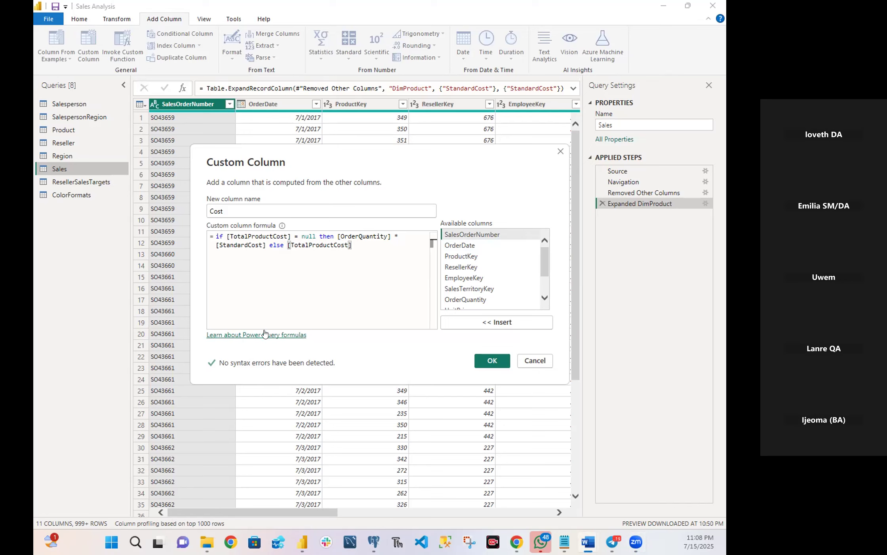
Copy the whole custom column formula and add the Cost column to the Sales query.
drag(361, 244, 215, 234)
key(ctrl+c)
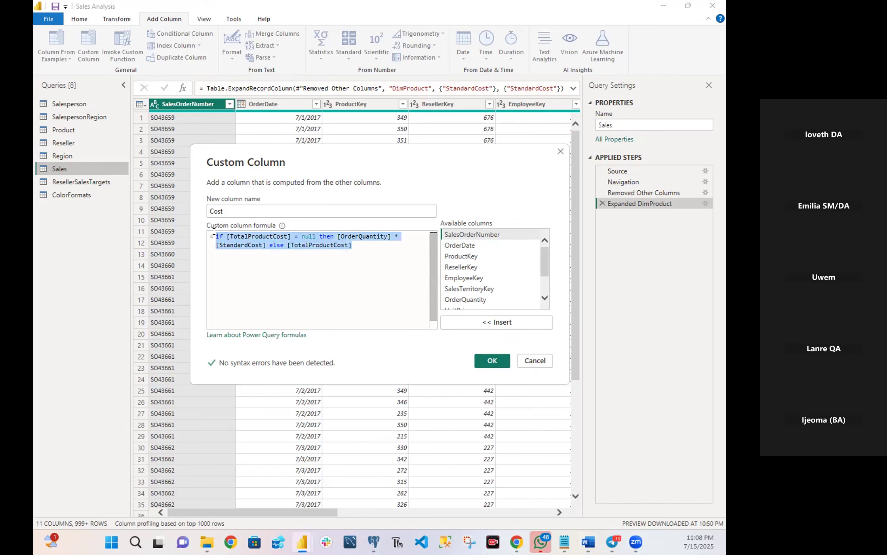
click(481, 359)
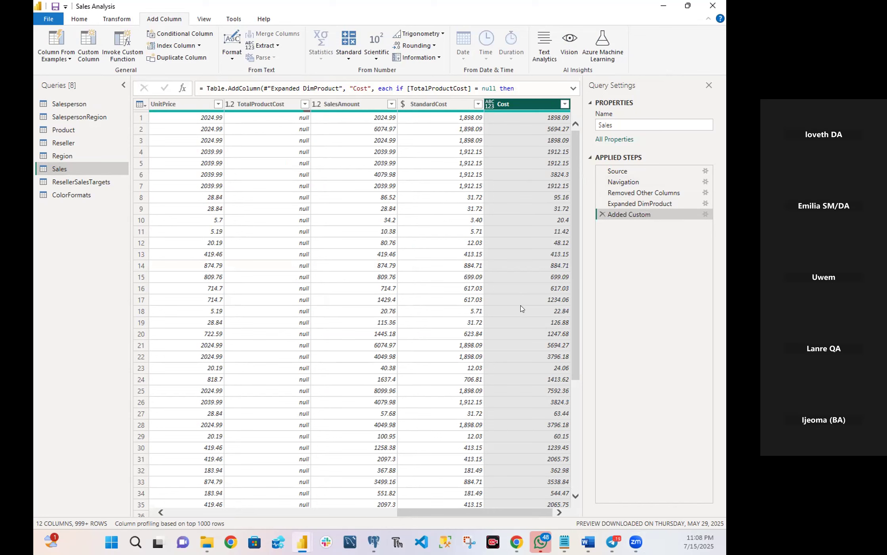
Switch to Notepad, paste the copied Cost formula into an empty untitled tab and minimize the window.
mouse_move(565, 542)
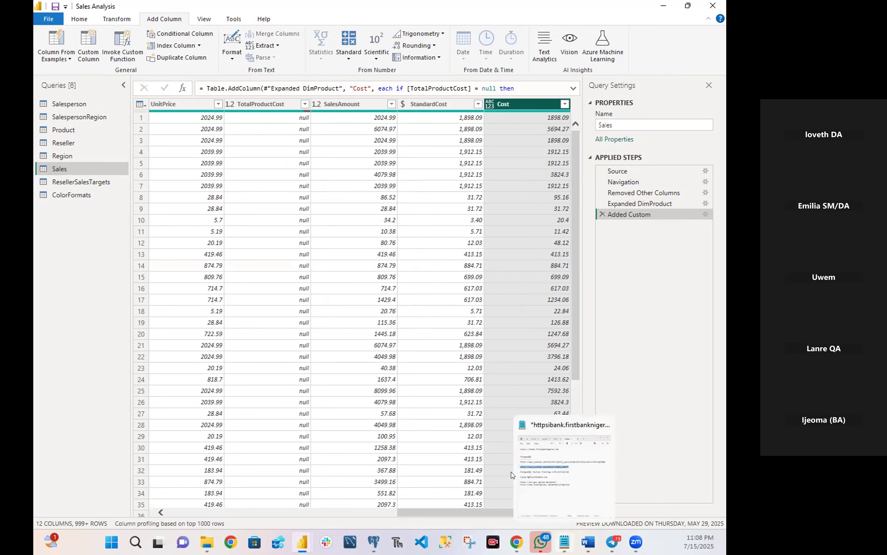
click(513, 475)
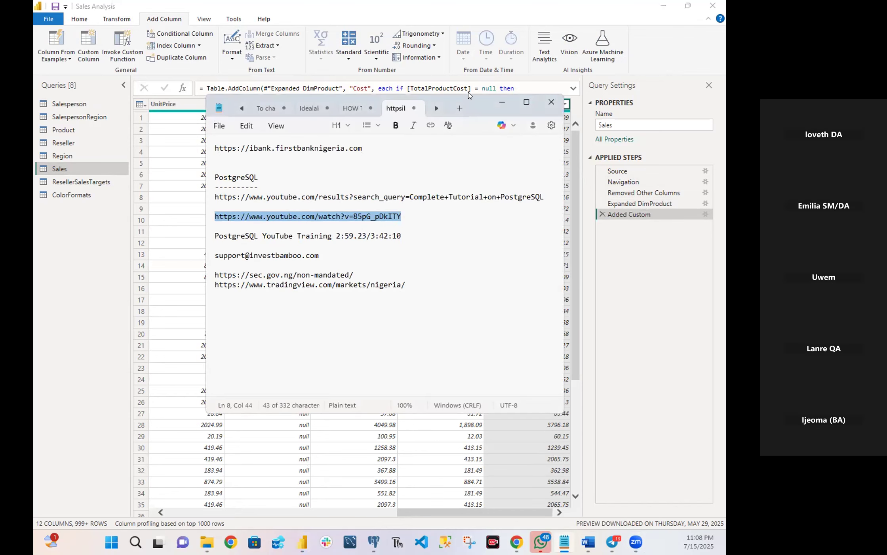
drag(459, 104, 387, 117)
click(387, 119)
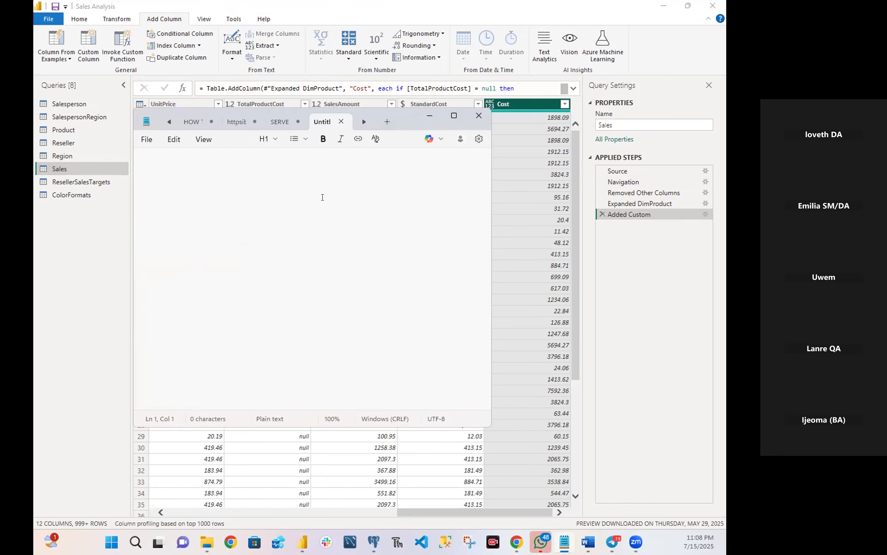
key(ctrl+v)
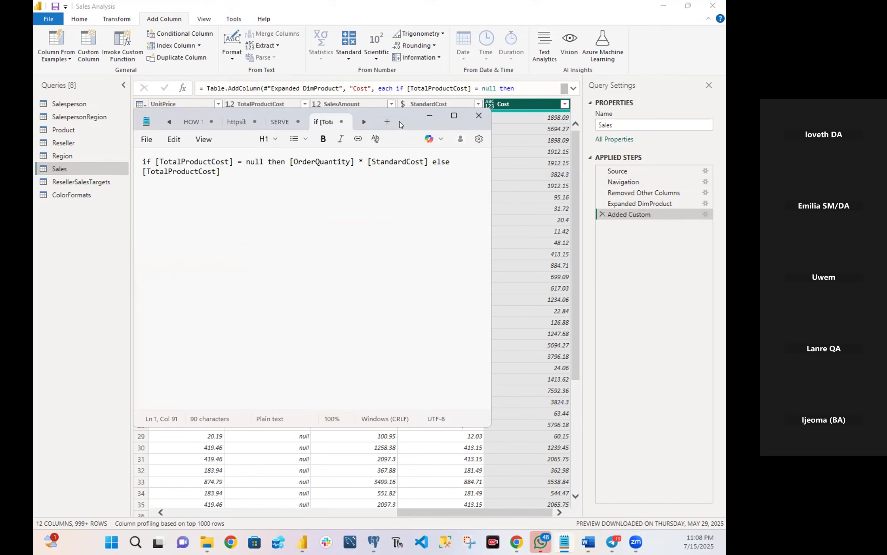
drag(401, 117, 375, 185)
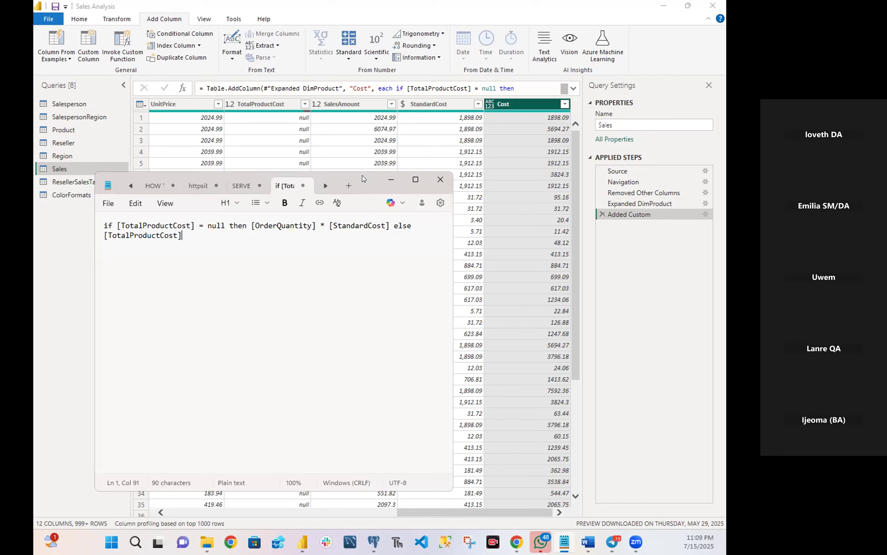
drag(362, 177, 365, 286)
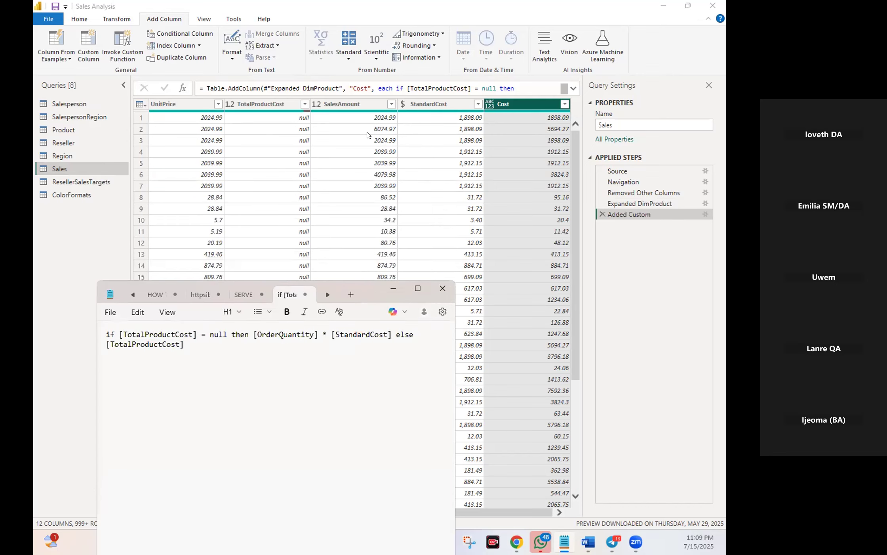
click(394, 287)
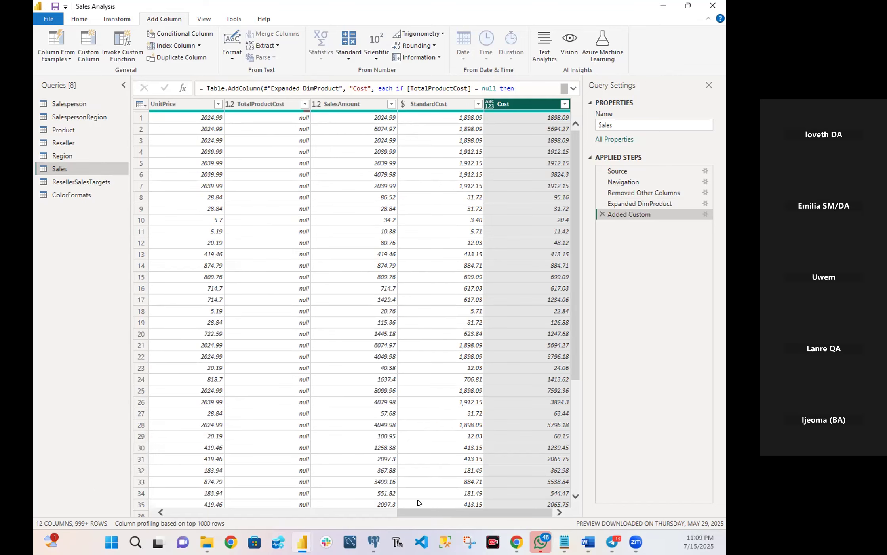
Compare the OrderQuantity, TotalProductCost, StandardCost and Cost columns, and review the formula kept in Notepad.
drag(425, 511, 351, 510)
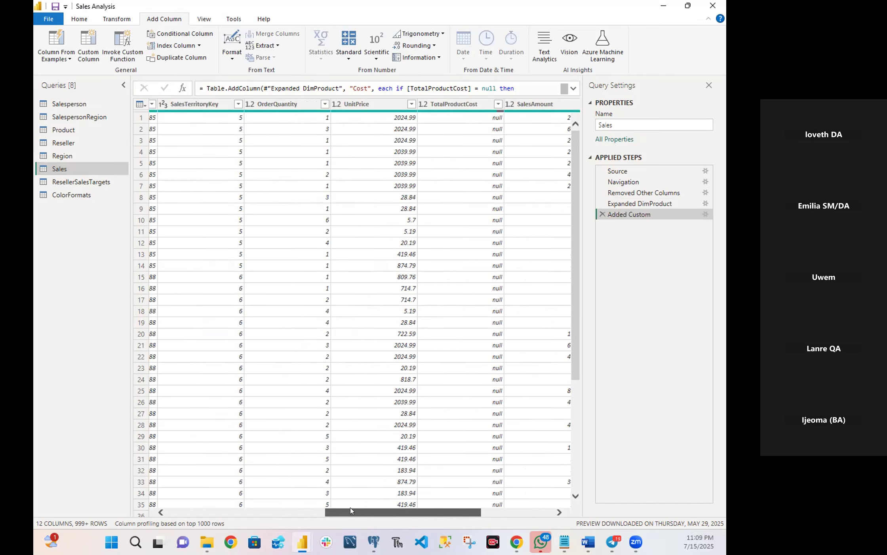
drag(351, 510, 430, 515)
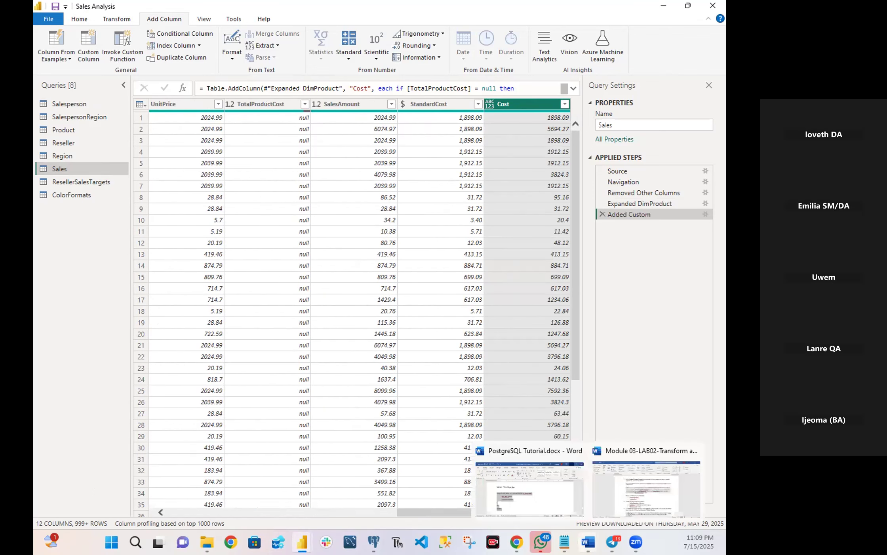
click(509, 475)
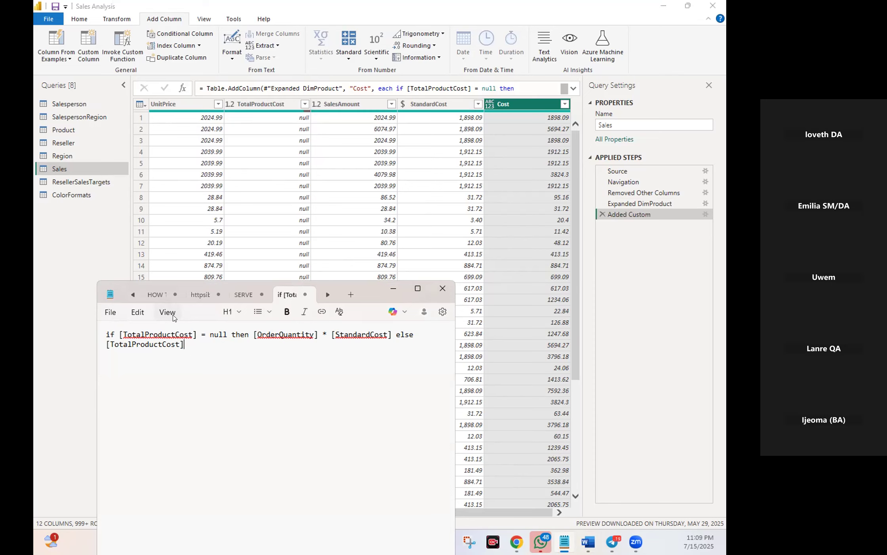
click(393, 289)
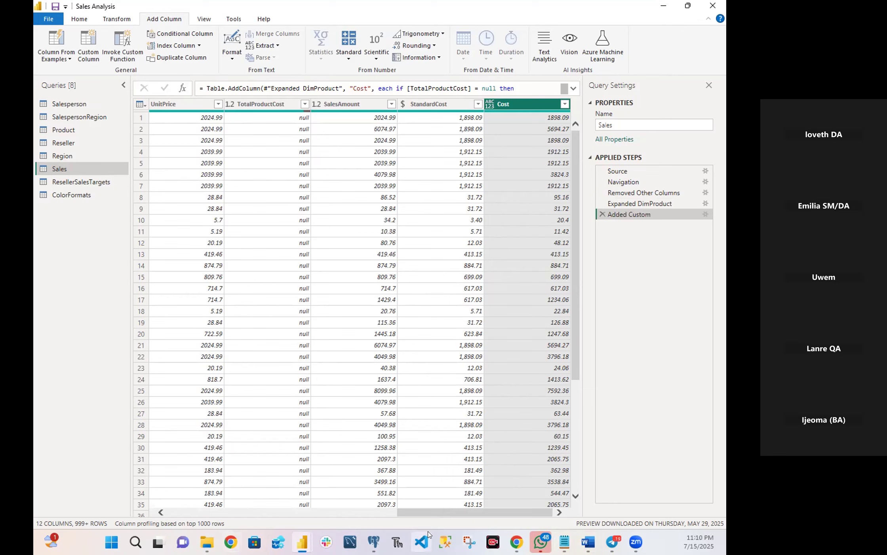
Remove the TotalProductCost and StandardCost columns from the Sales query.
drag(420, 516, 200, 500)
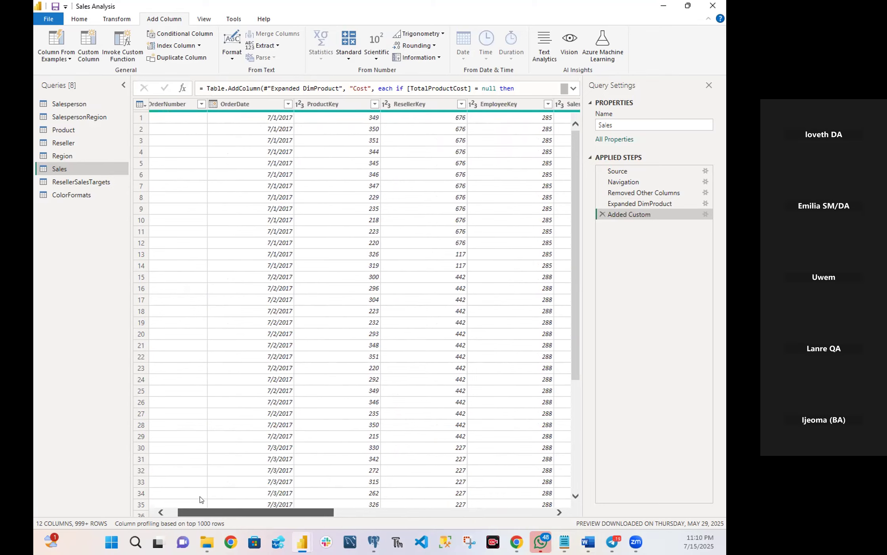
drag(201, 500, 361, 510)
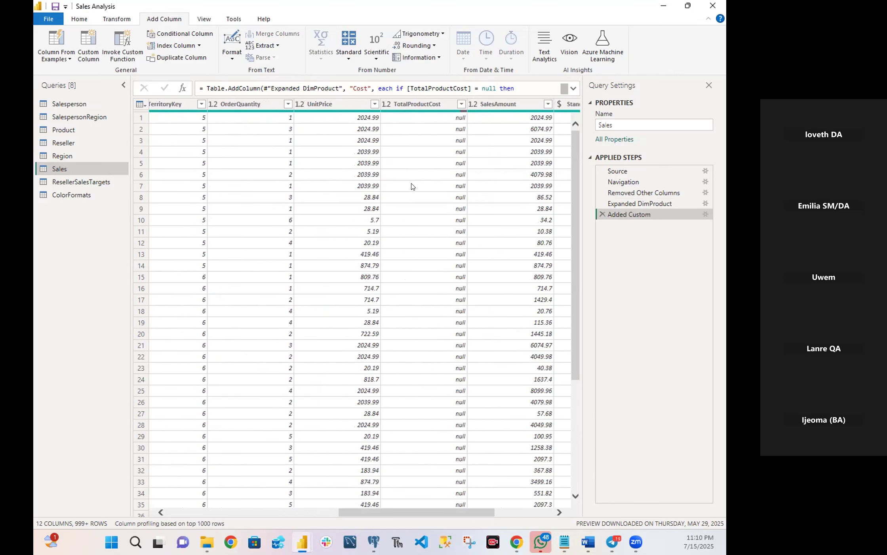
click(437, 103)
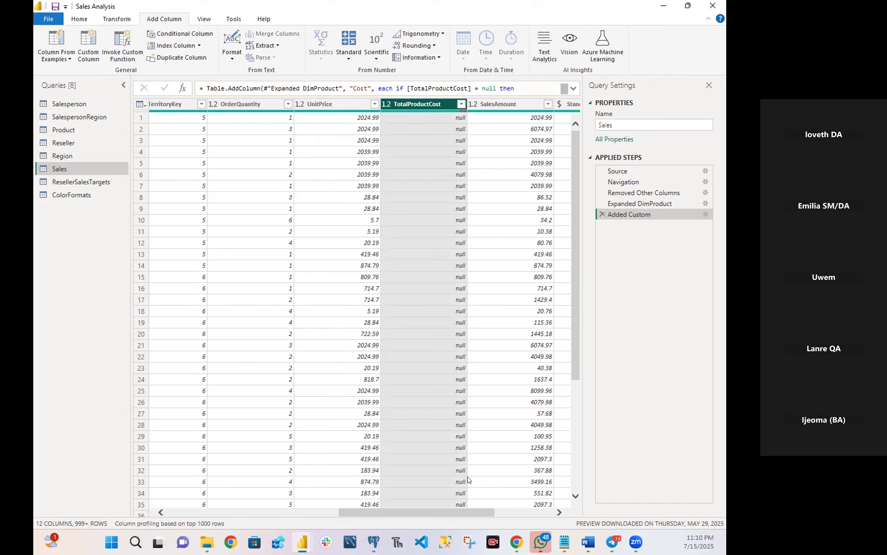
drag(417, 510, 478, 510)
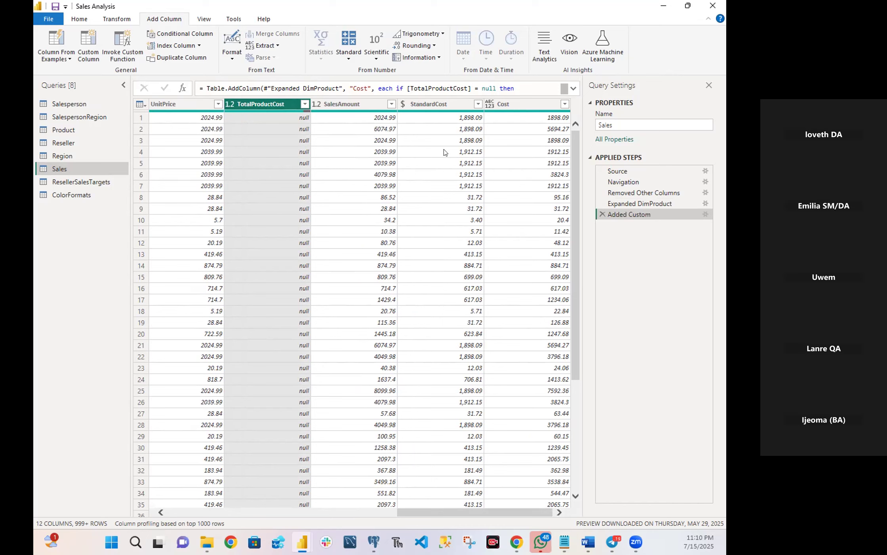
ctrl+click(431, 108)
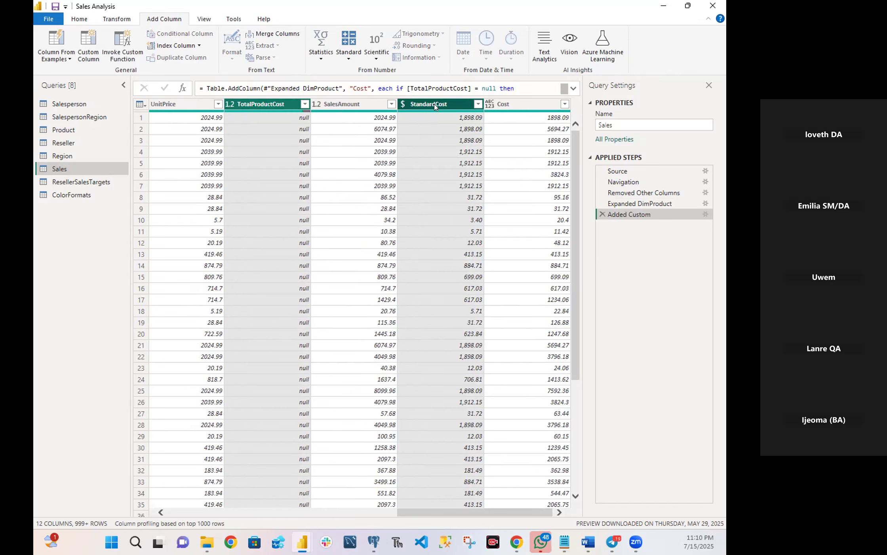
right_click(435, 107)
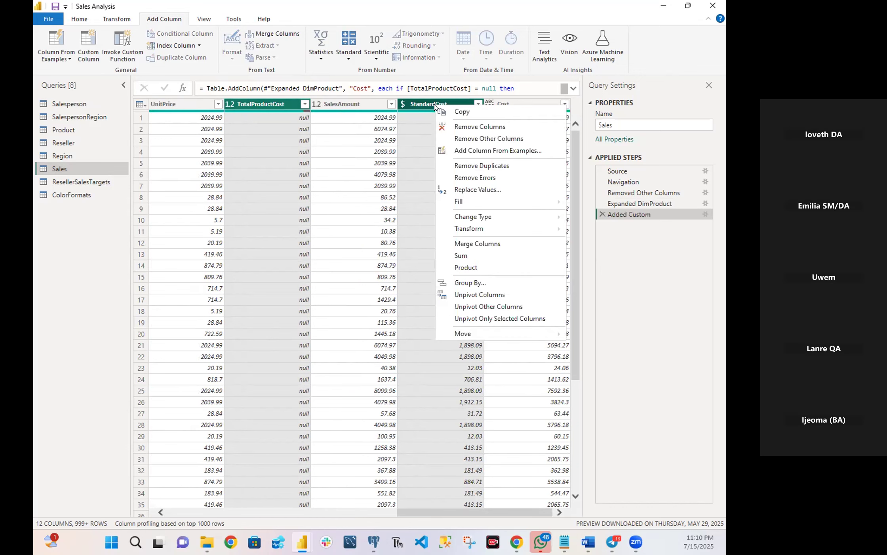
click(462, 127)
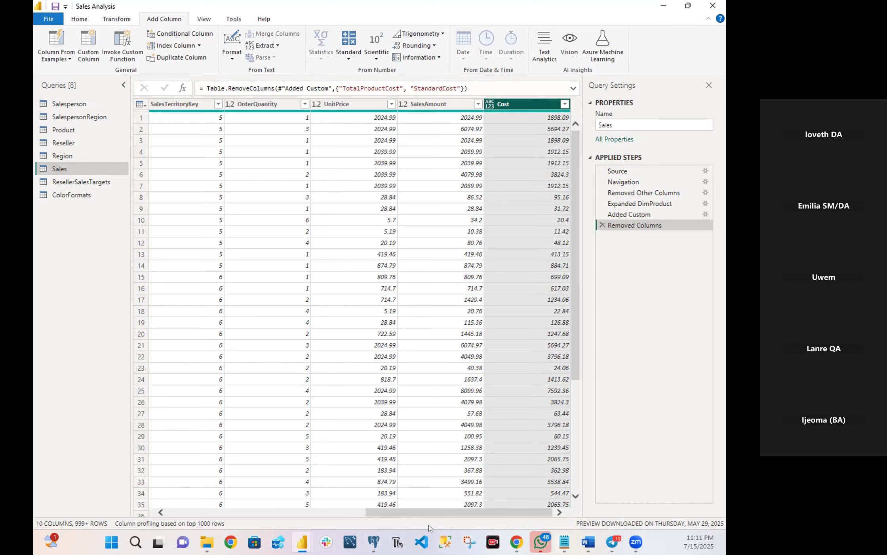
Rename the OrderQuantity column of the Sales query to Quantity.
drag(420, 513, 105, 525)
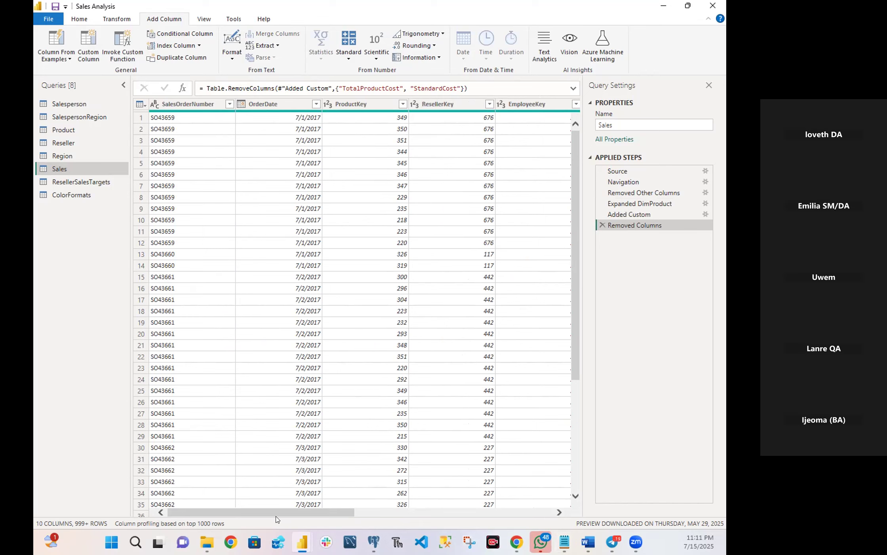
drag(278, 510, 385, 488)
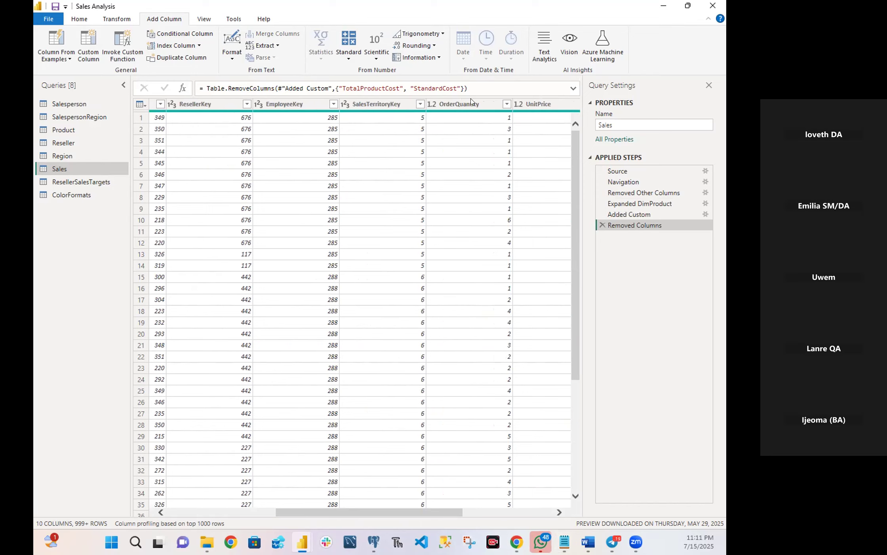
click(452, 104)
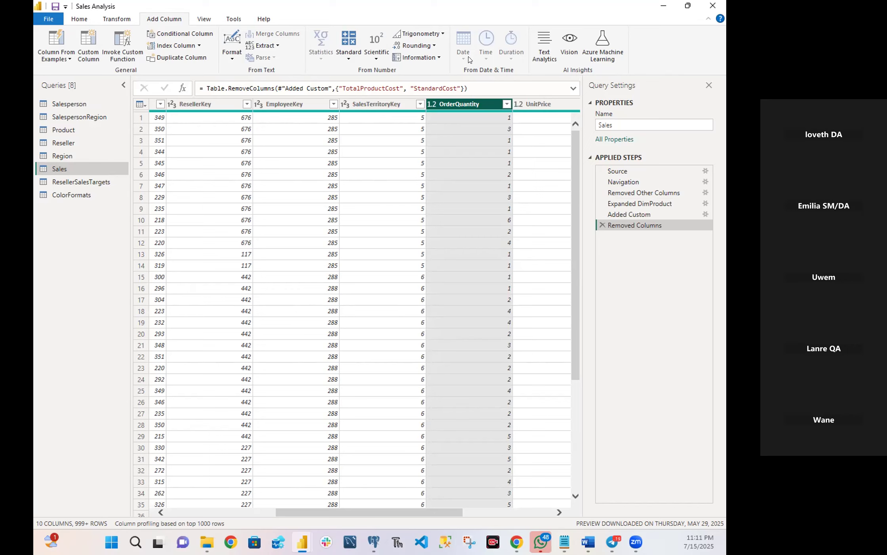
double_click(454, 106)
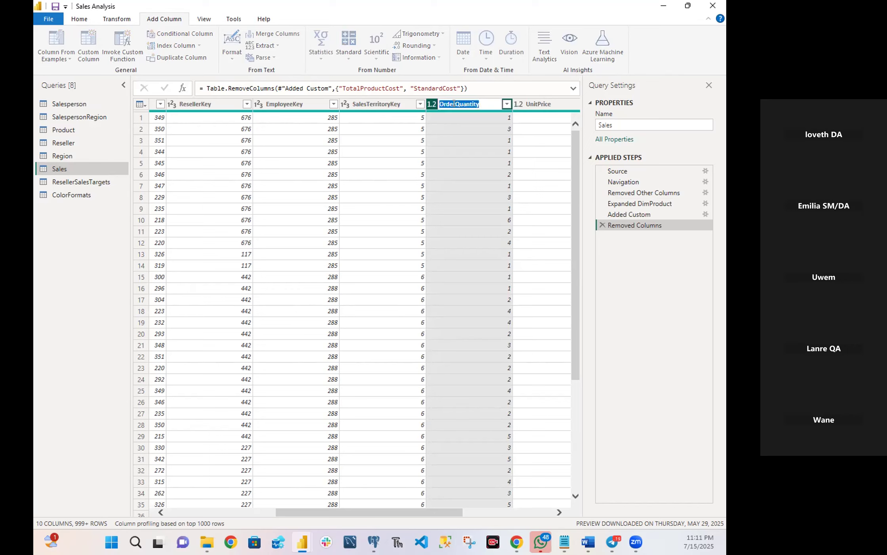
click(455, 105)
key(BackSpace)
key(BackSpace)
key(BackSpace)
key(BackSpace)
key(BackSpace)
key(Return)
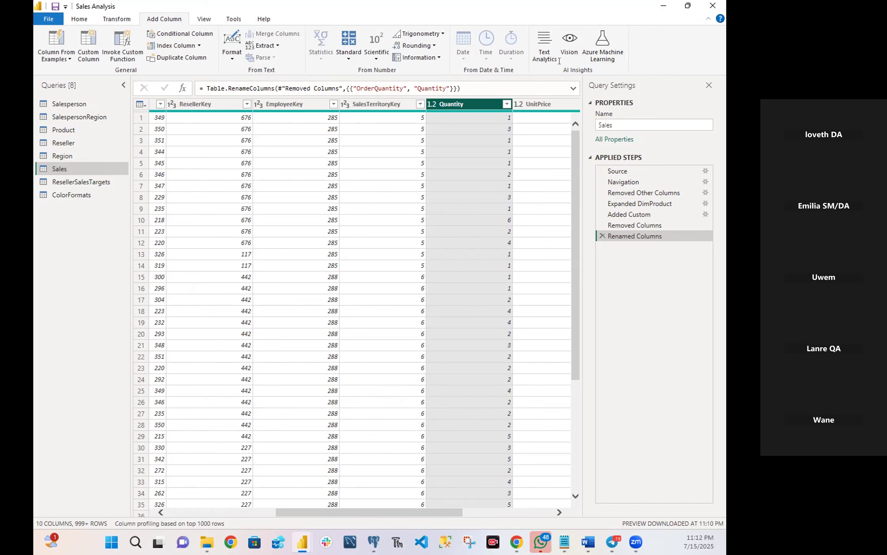
Rename the UnitPrice column of the Sales query to Unit Price.
click(533, 104)
double_click(507, 102)
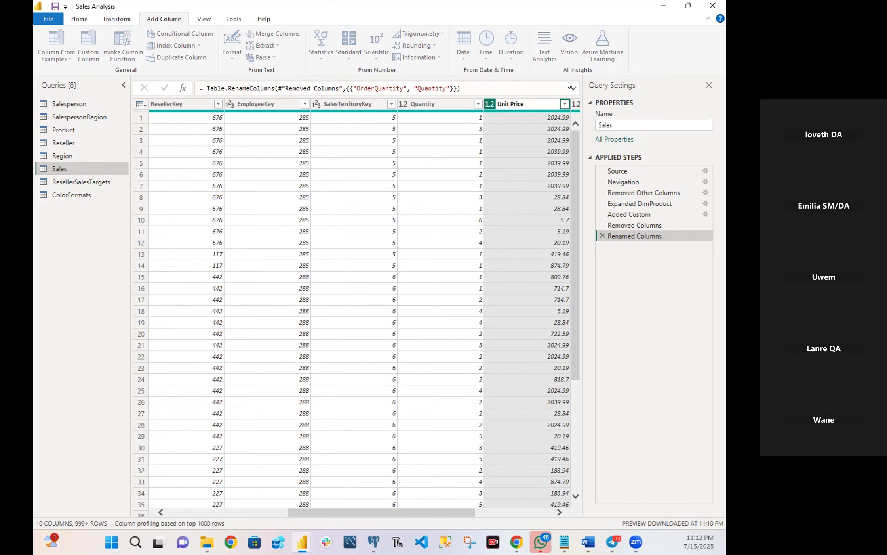
key(Return)
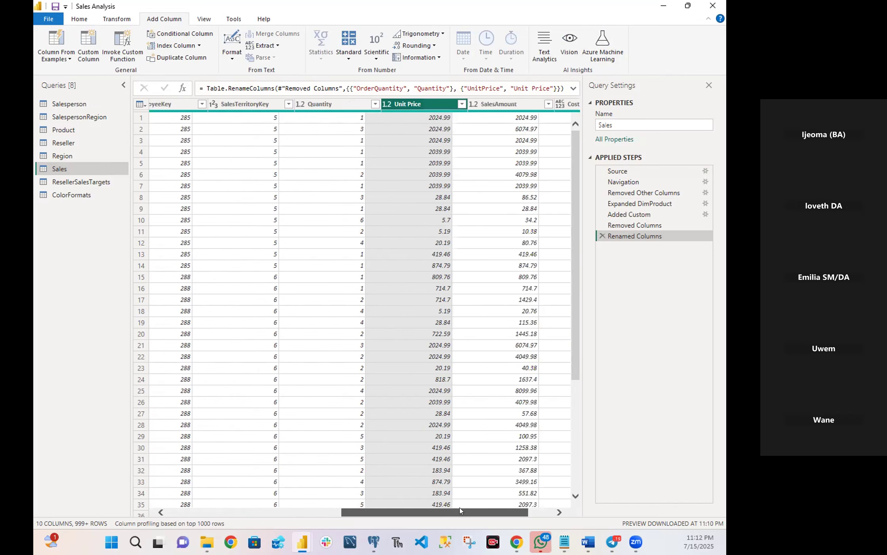
Rename the SalesAmount column of the Sales query to Sales.
drag(411, 511, 471, 511)
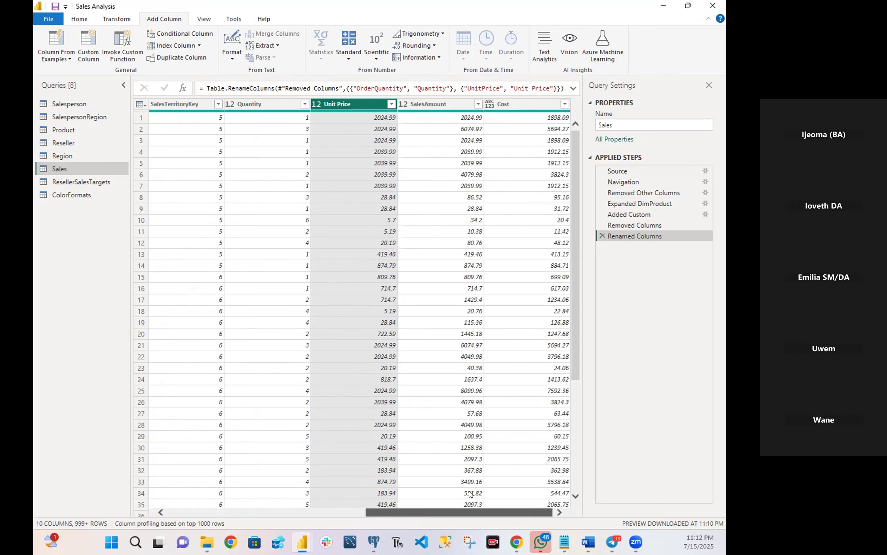
click(426, 104)
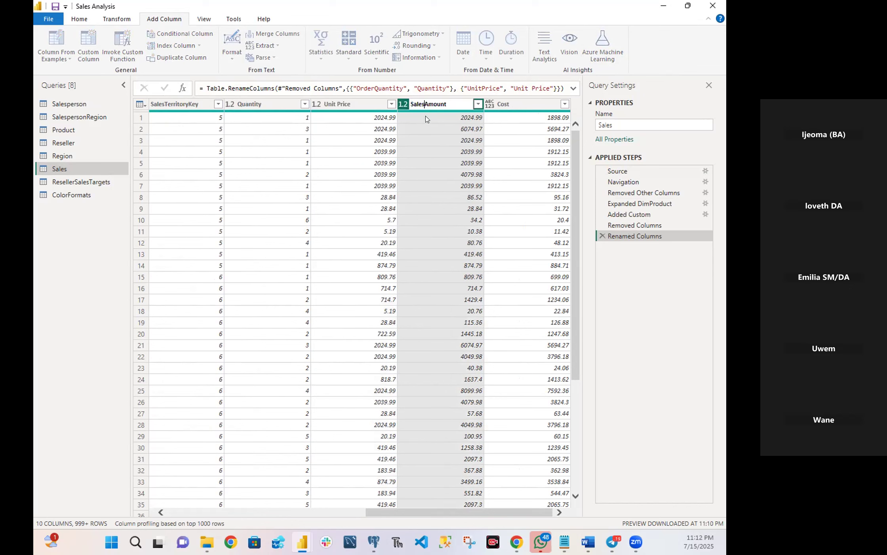
key(Delete)
key(Delete)
key(Delete)
key(Delete)
key(Delete)
key(Delete)
key(Delete)
key(Delete)
key(Delete)
key(Delete)
text(Sales)
key(Return)
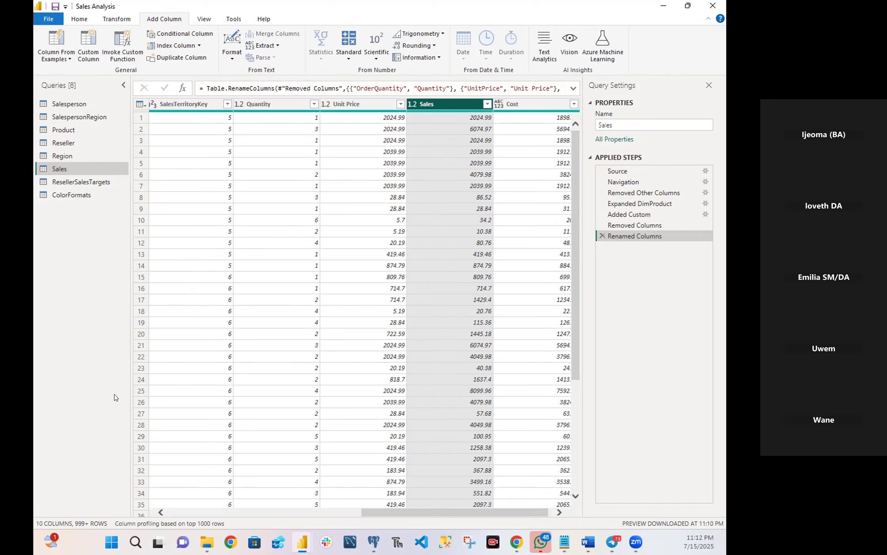
Change the data type of Quantity to Whole Number and of Unit Price to Fixed decimal number.
click(237, 104)
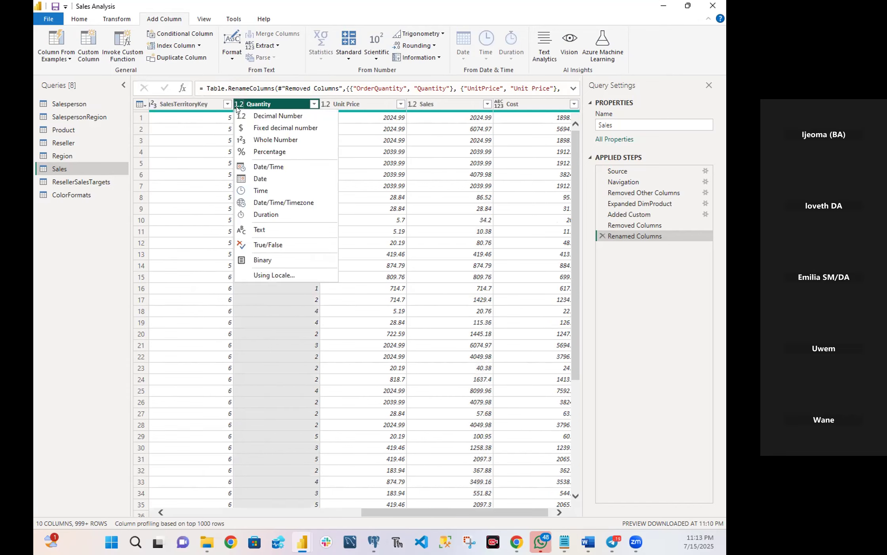
click(282, 138)
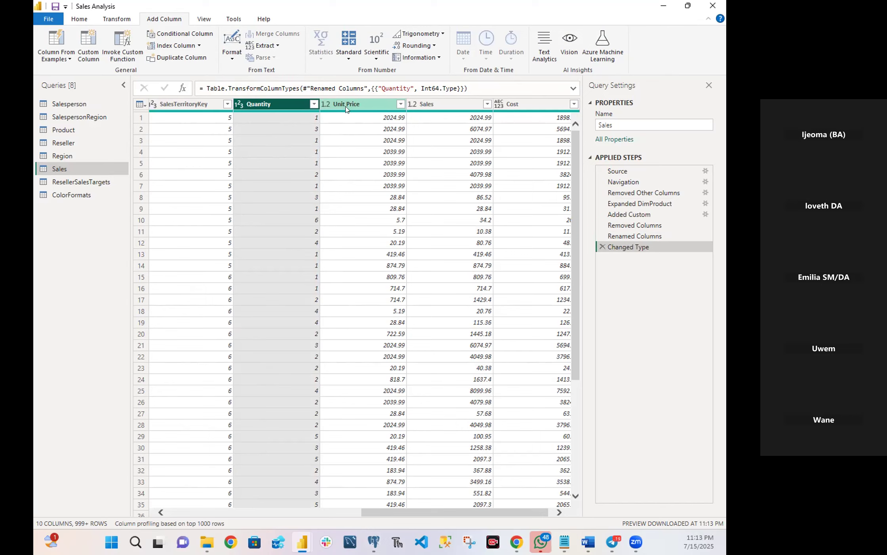
click(324, 105)
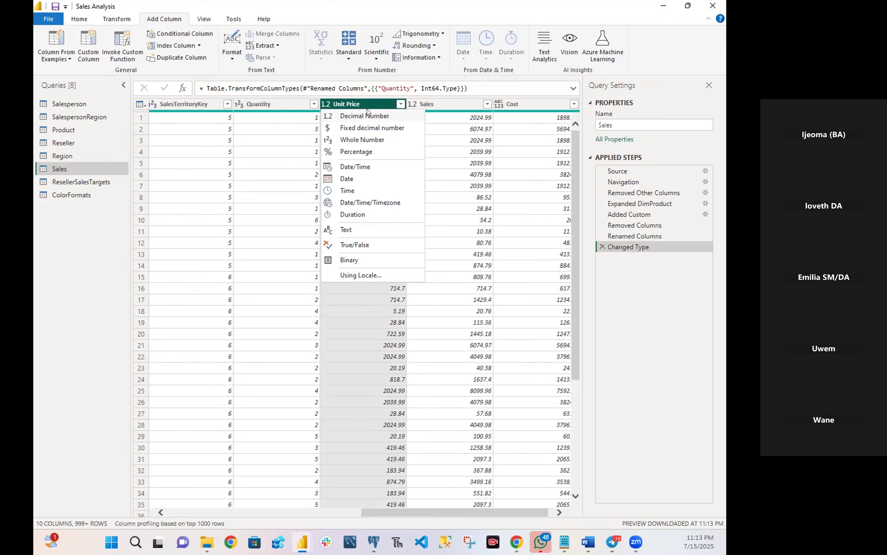
click(368, 133)
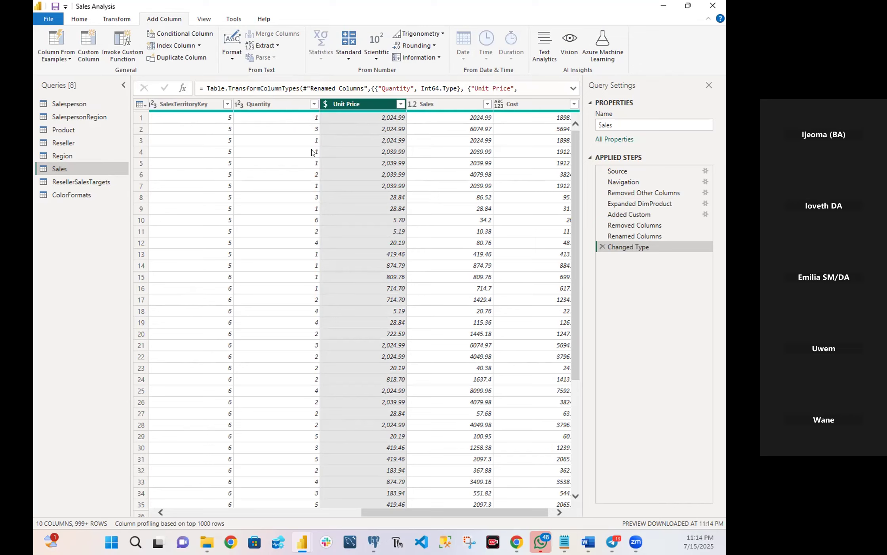
Change the data type of the Sales and Cost columns to Fixed decimal number.
click(409, 106)
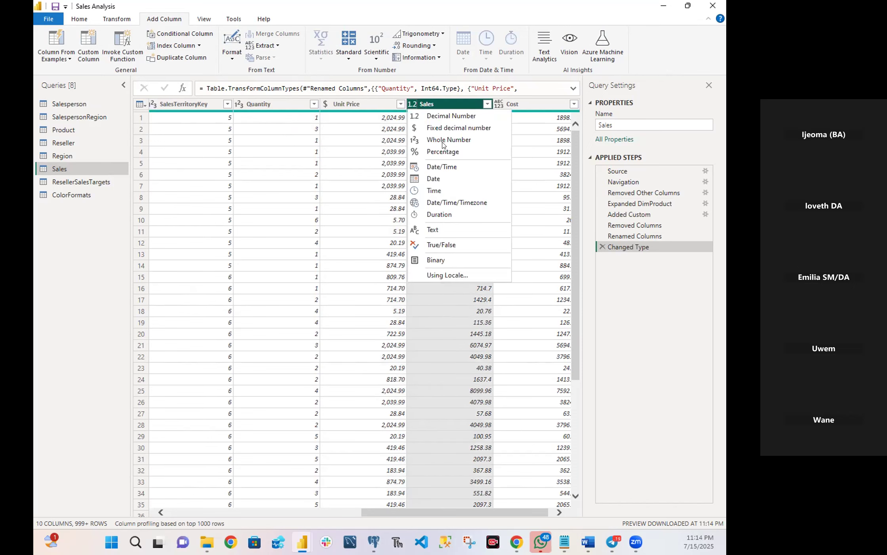
click(450, 128)
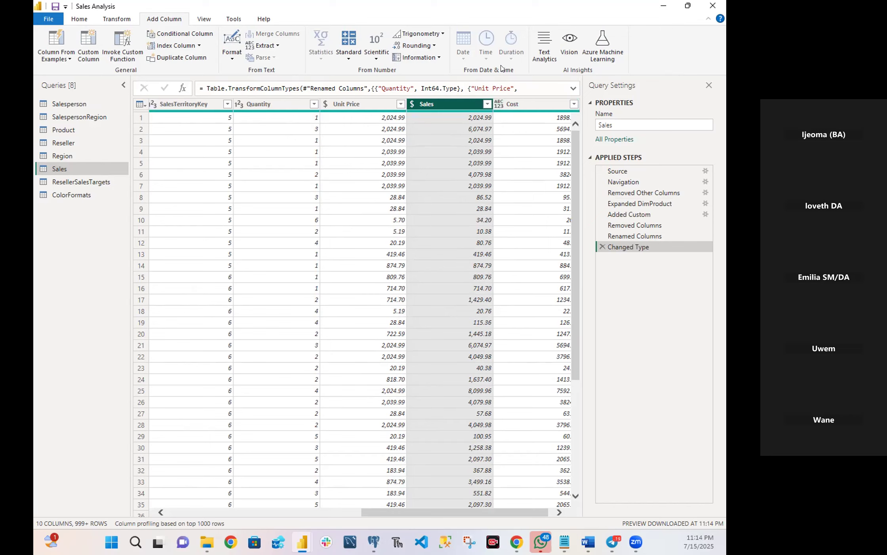
click(501, 105)
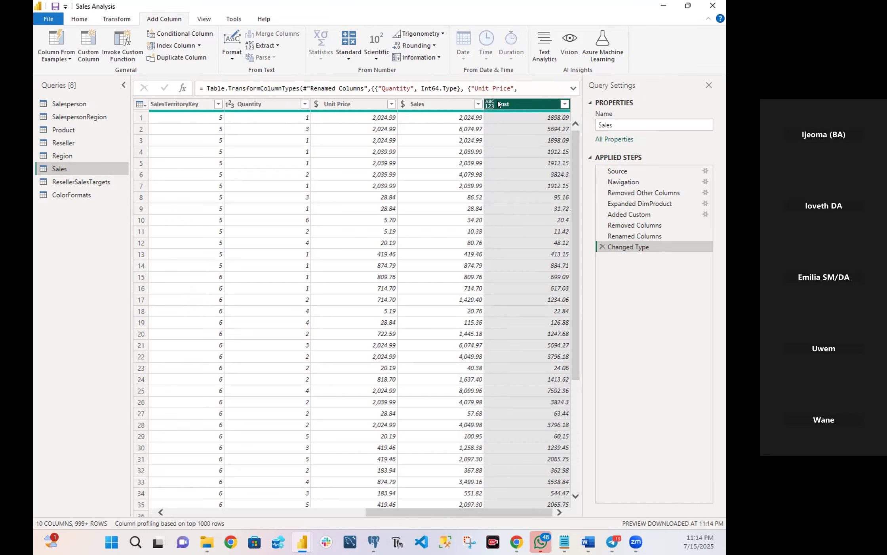
click(488, 106)
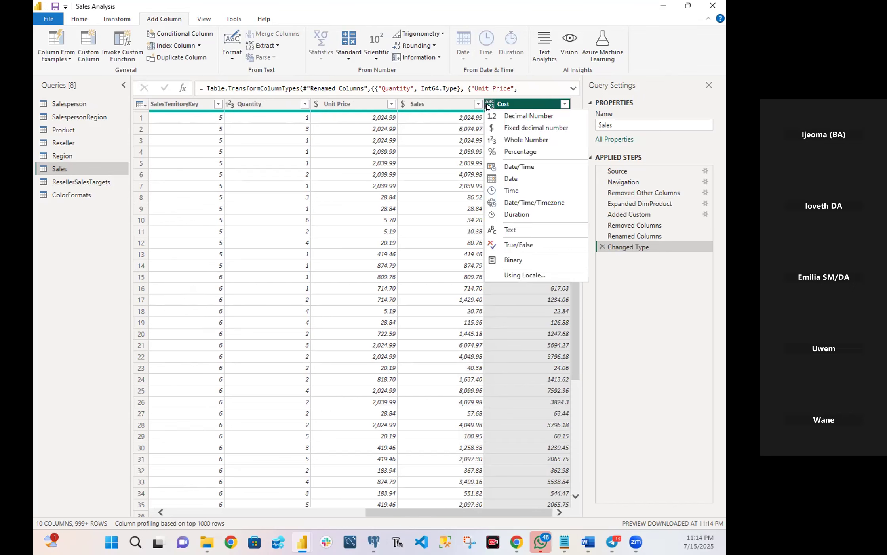
click(511, 130)
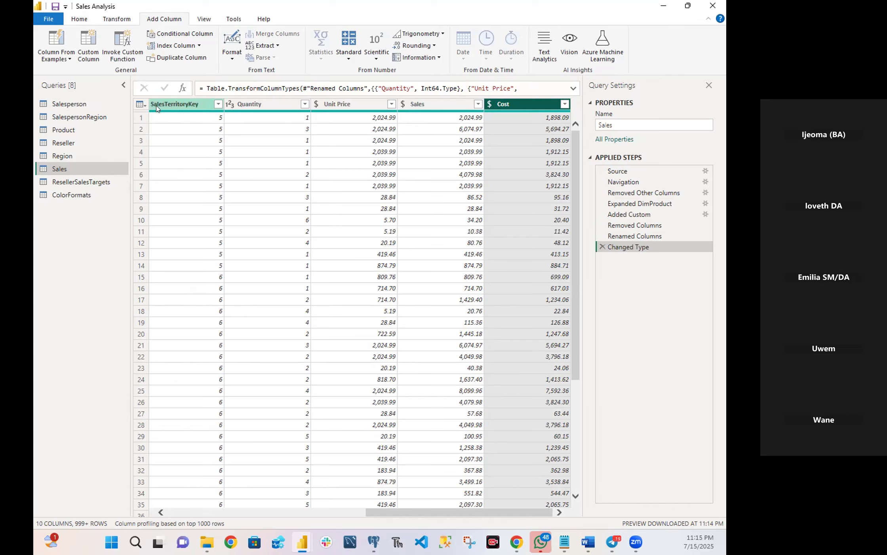
Rename the ResellerSalesTargets query to Targets.
right_click(91, 184)
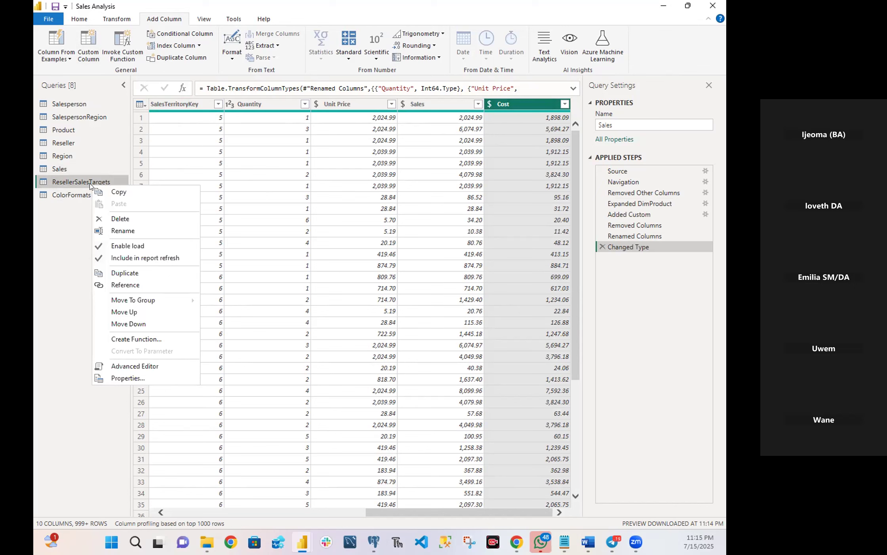
click(139, 230)
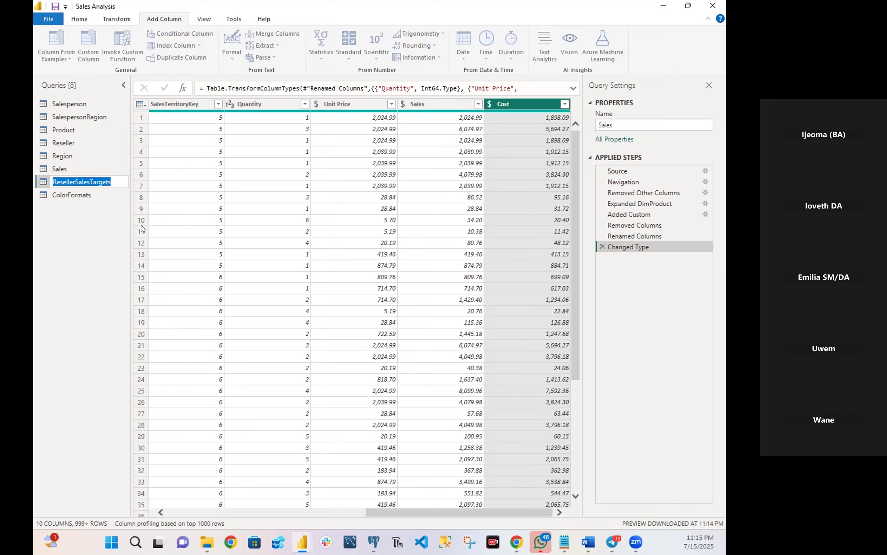
text(Target)
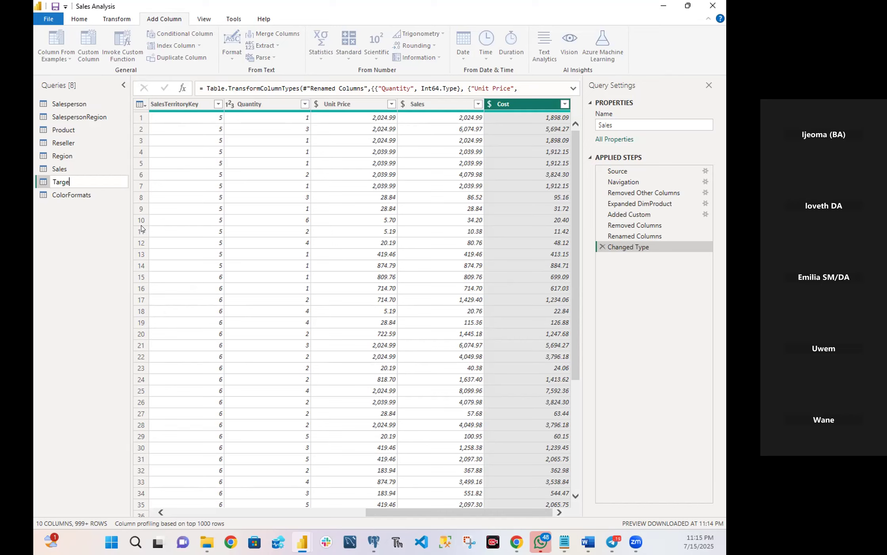
text(s)
key(Return)
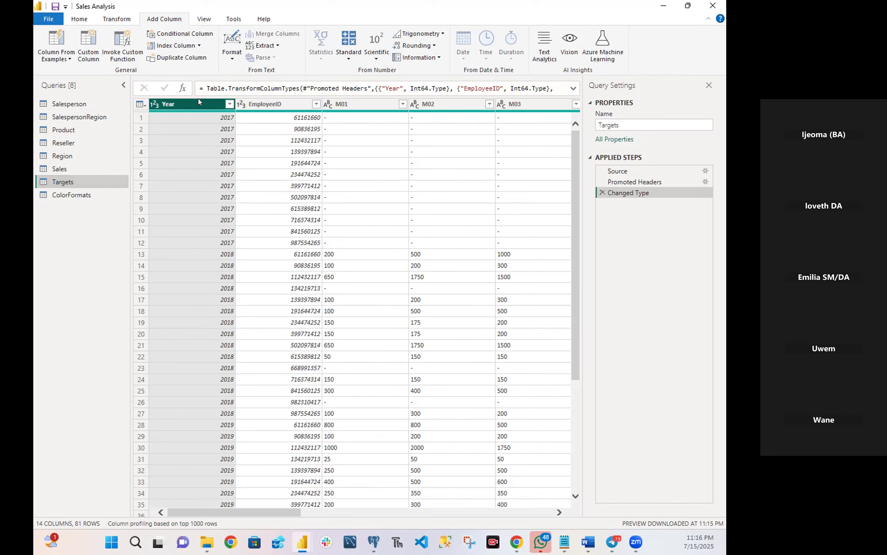
Try unpivoting every column other than Year and EmployeeID in the Targets query, and delete the resulting applied step.
ctrl+click(255, 103)
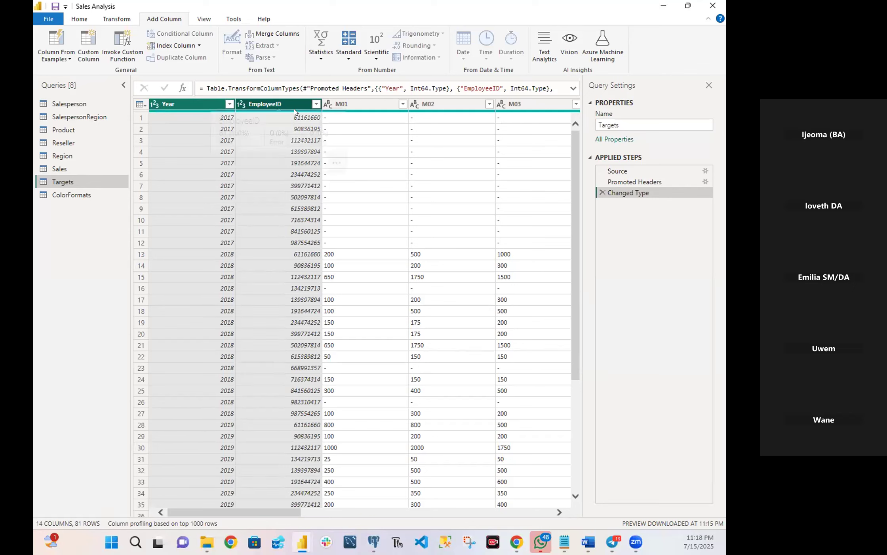
mouse_move(295, 113)
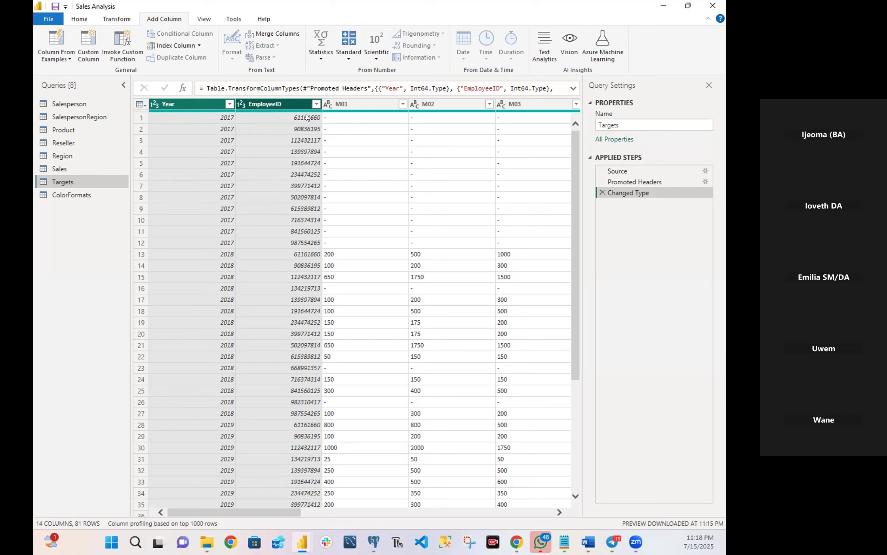
right_click(272, 104)
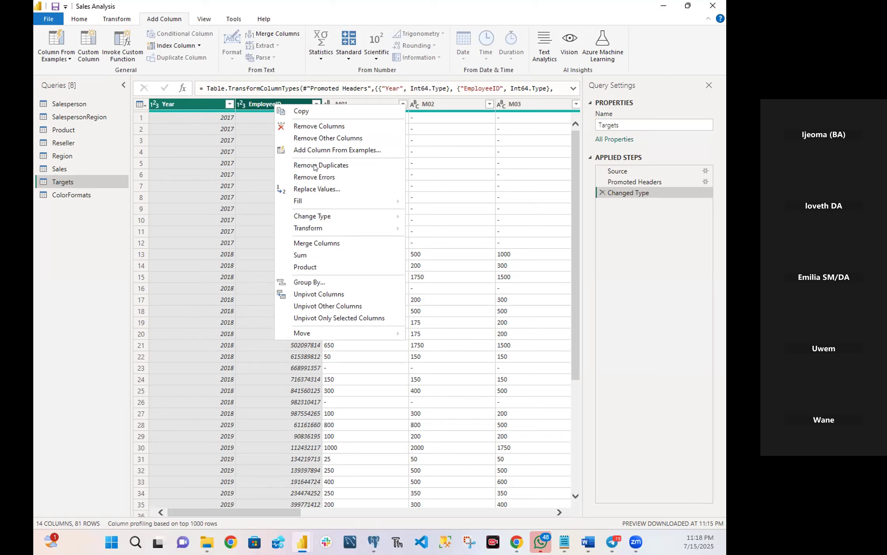
click(321, 306)
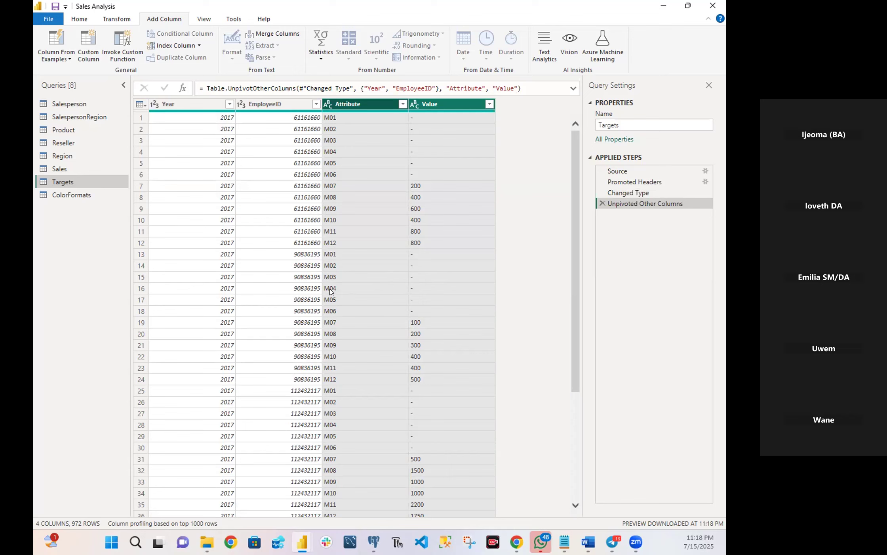
click(603, 203)
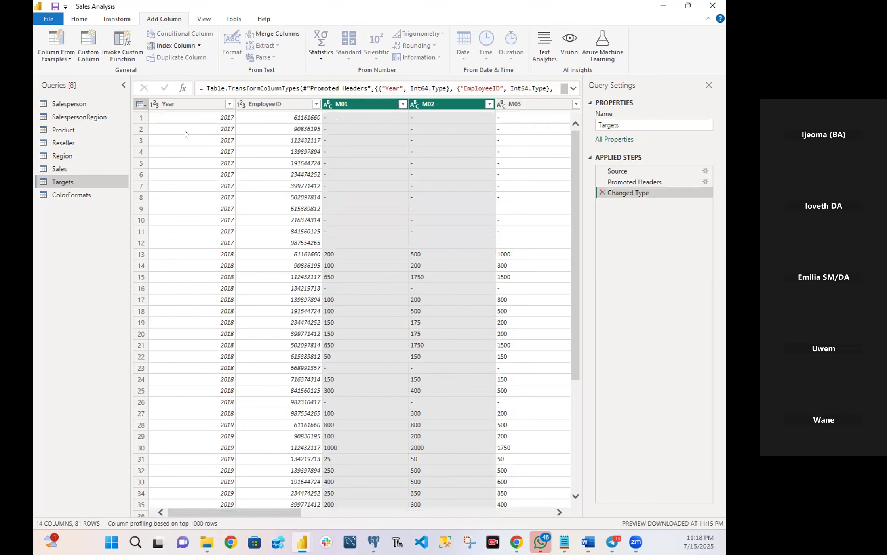
Unpivot all columns except Year and EmployeeID in the Targets query and review the entries in the Value column.
click(176, 105)
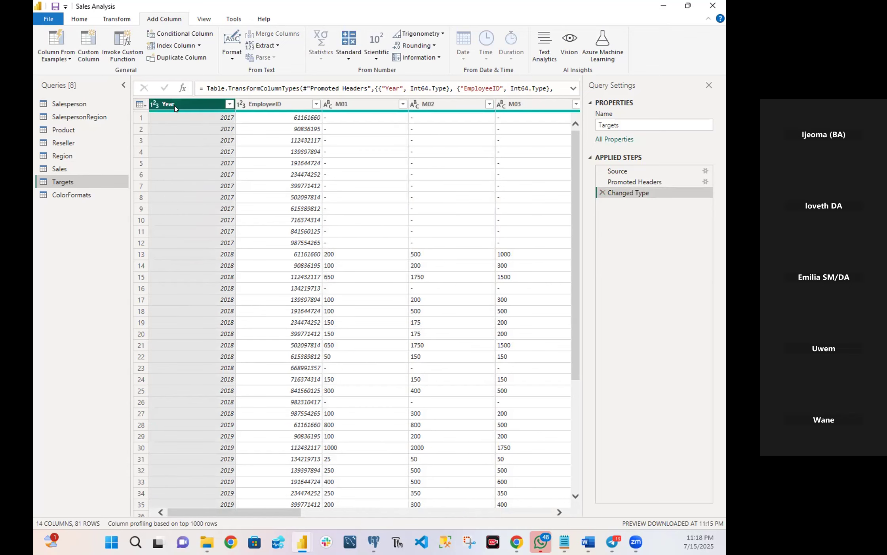
ctrl+click(273, 104)
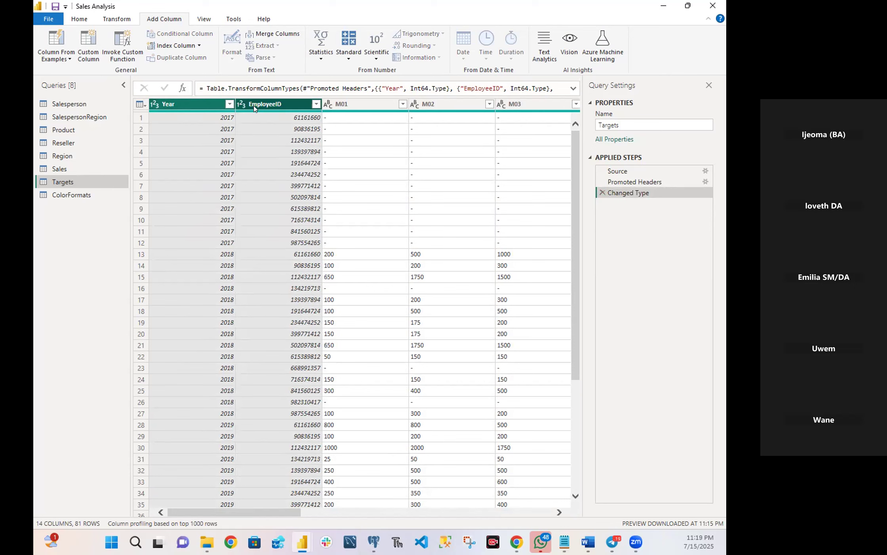
right_click(270, 107)
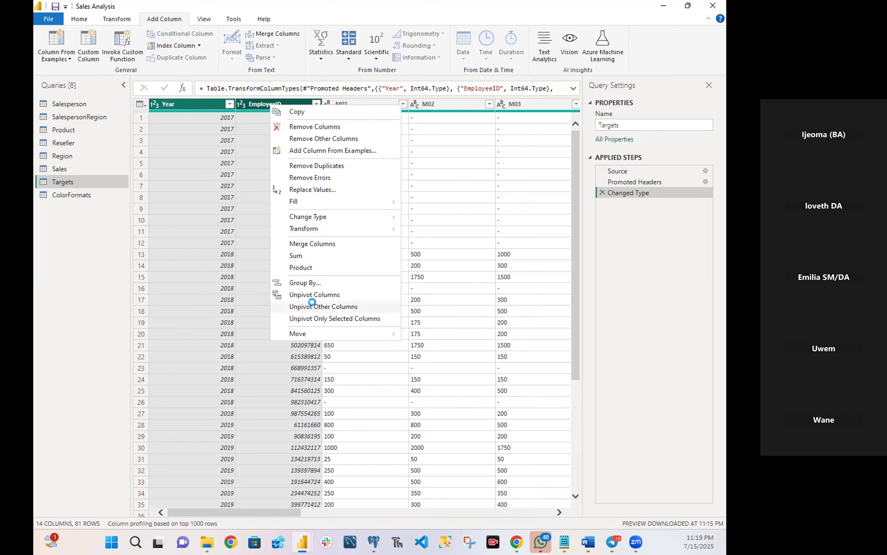
click(317, 306)
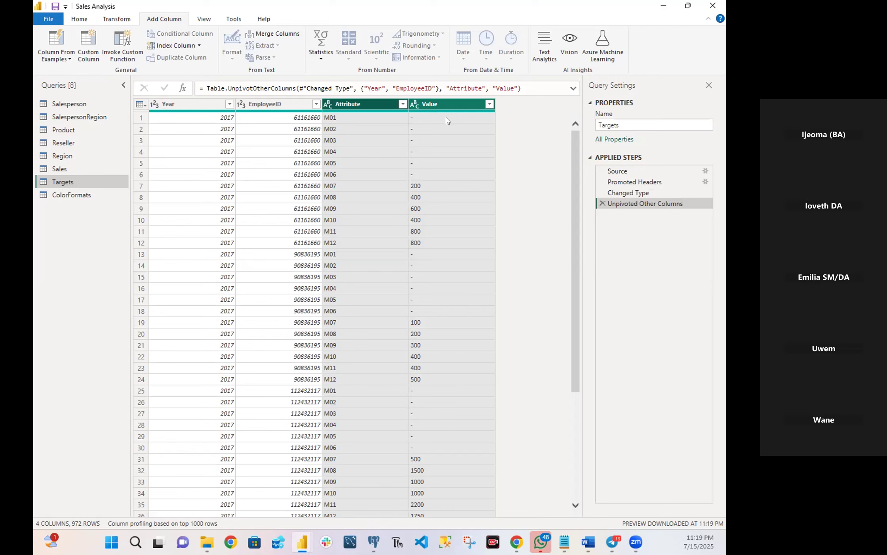
click(432, 122)
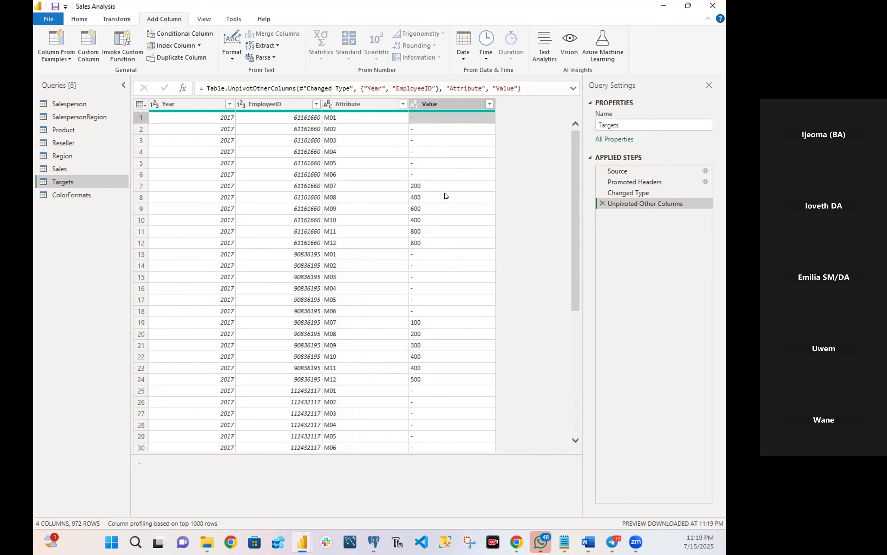
scroll(445, 195, down, 5)
scroll(445, 195, down, 20)
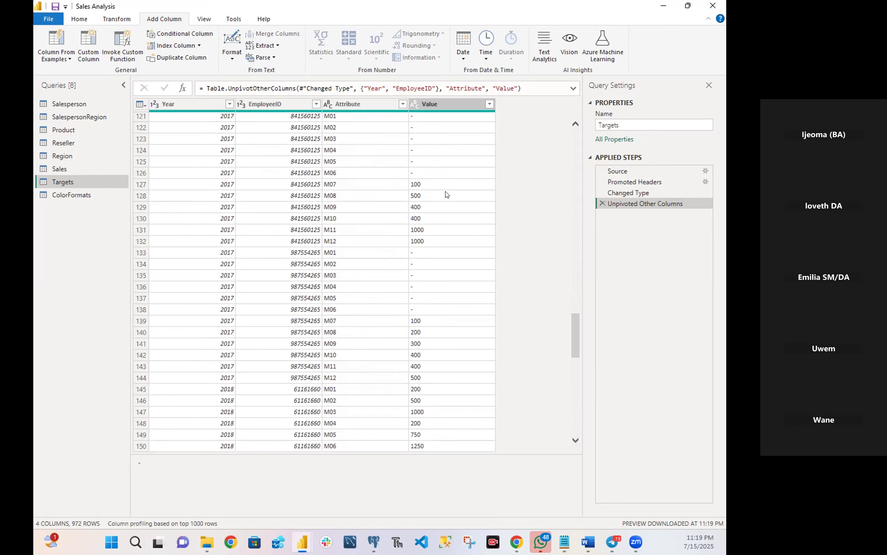
scroll(447, 194, up, 5)
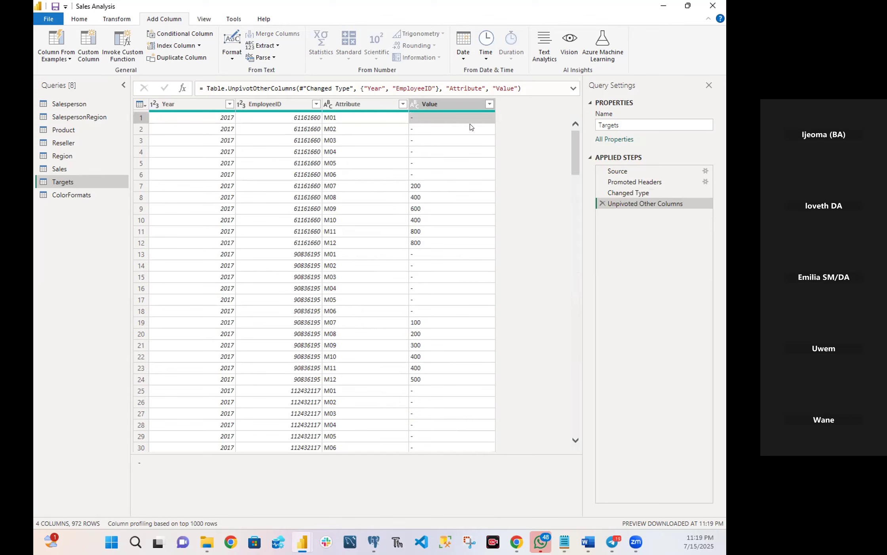
Filter the Value column of the Targets query to exclude the rows containing "-".
click(489, 106)
click(490, 104)
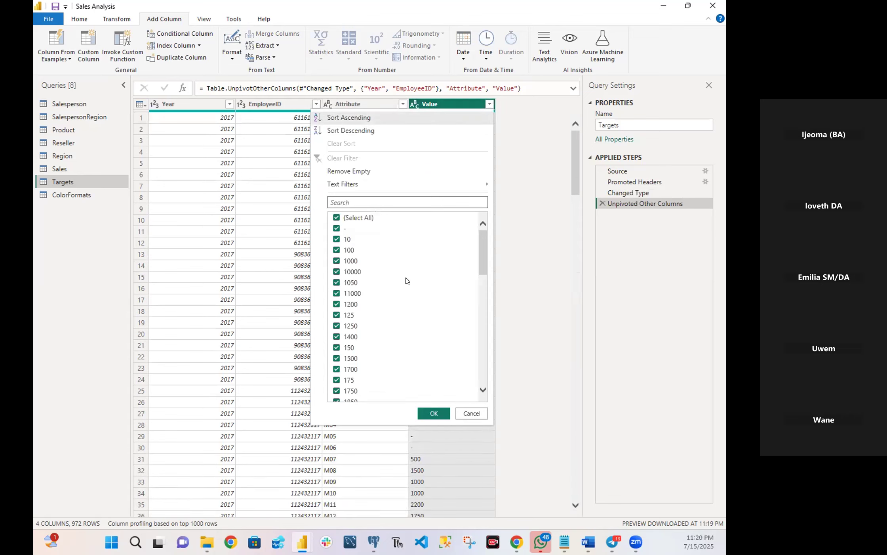
click(337, 229)
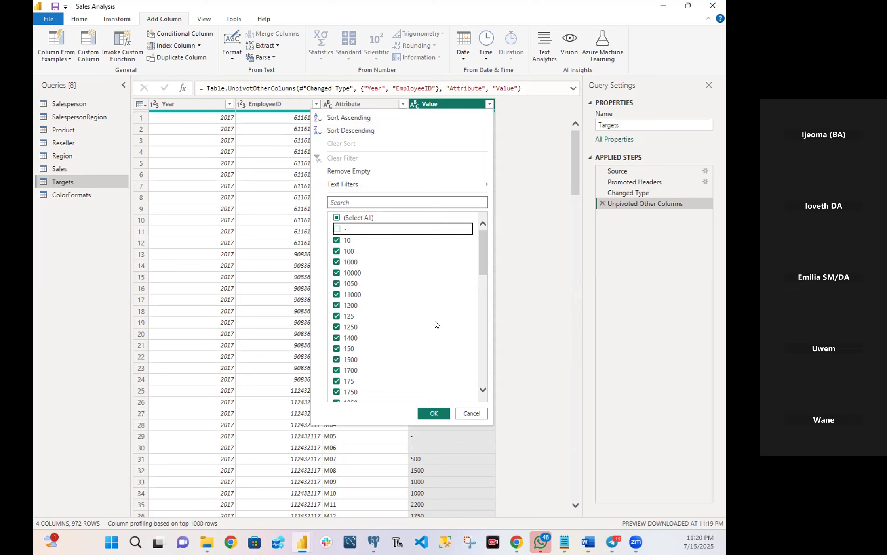
click(430, 413)
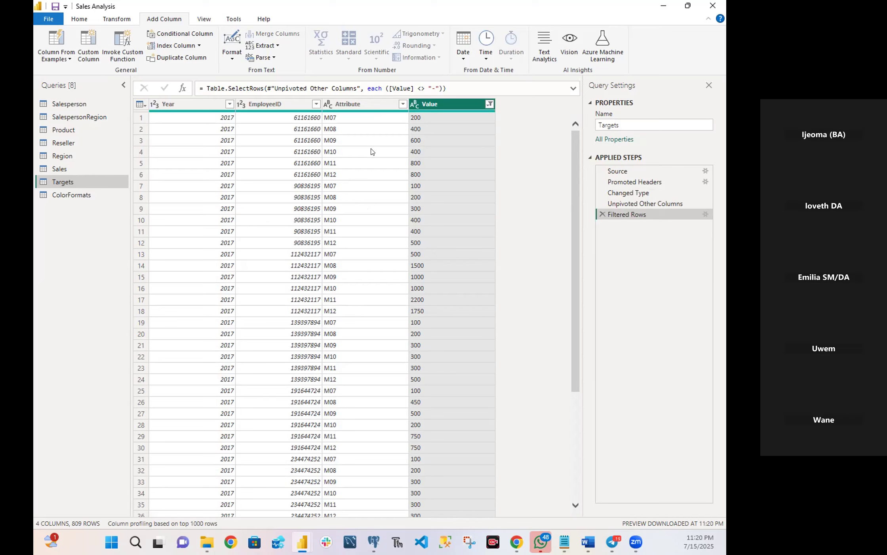
Rename the Attribute column to MonthNumber and the Value column to Target.
double_click(373, 106)
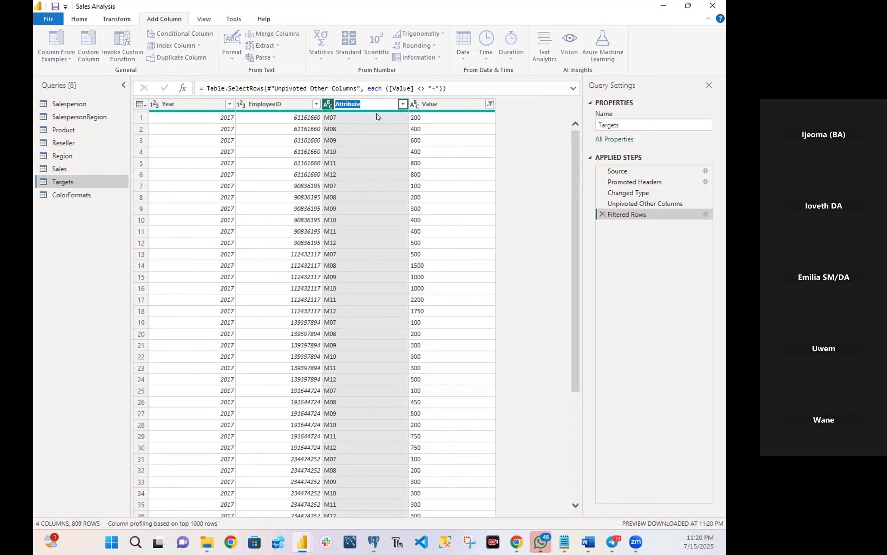
text(MonthNumber)
key(Return)
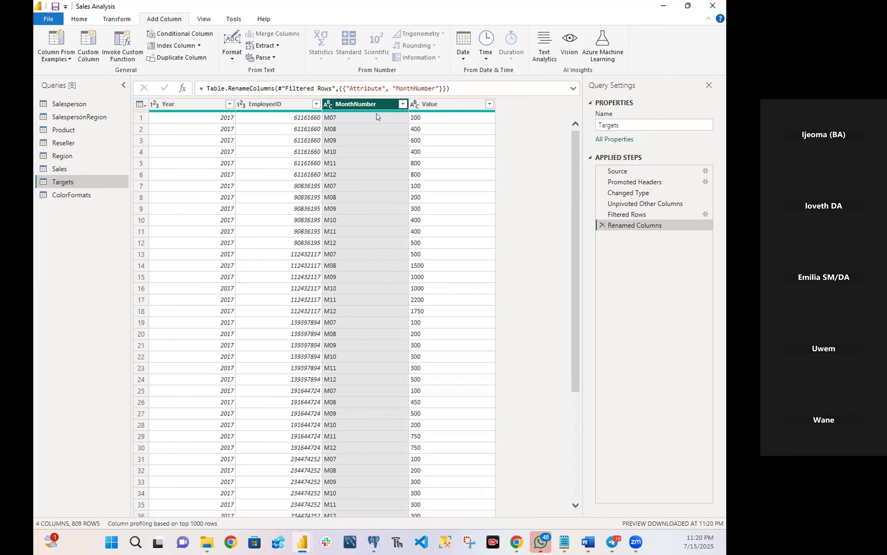
click(428, 103)
double_click(430, 102)
text(T)
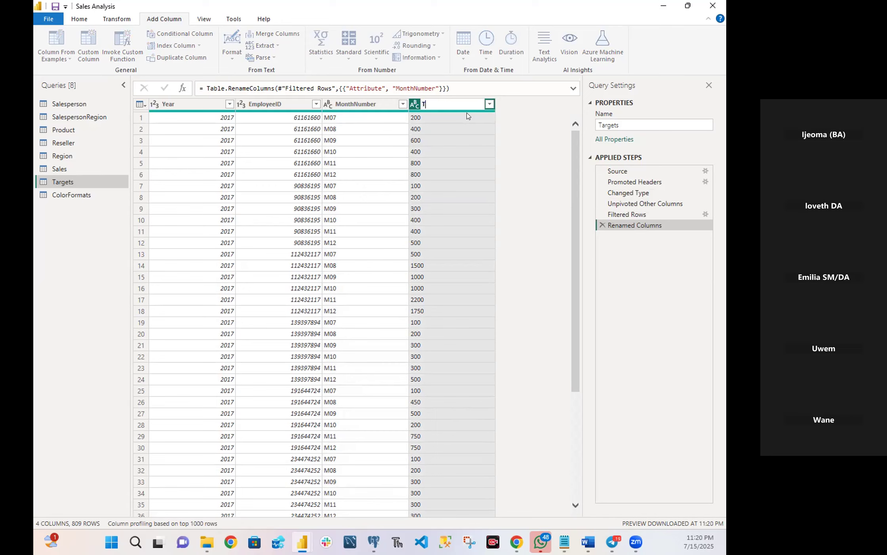
text(arget)
key(Return)
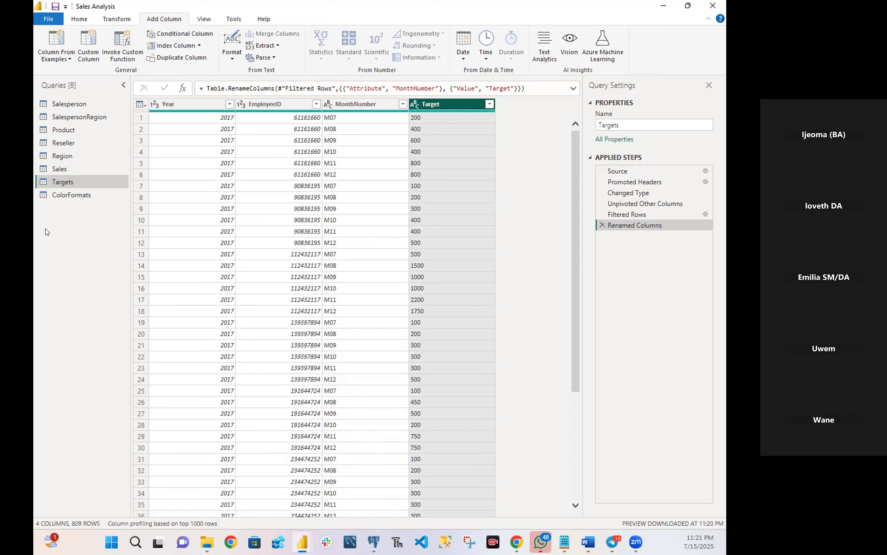
Replace the letter "M" with nothing in the MonthNumber column.
right_click(355, 109)
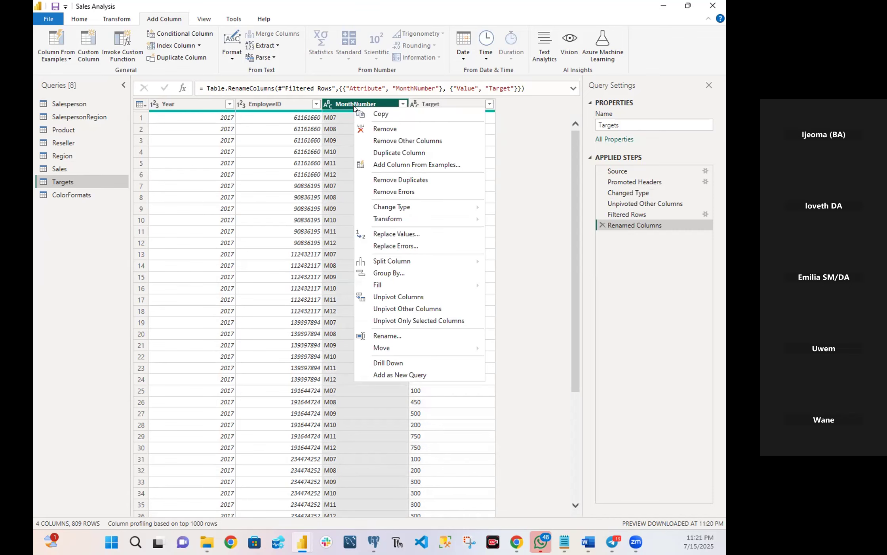
click(383, 234)
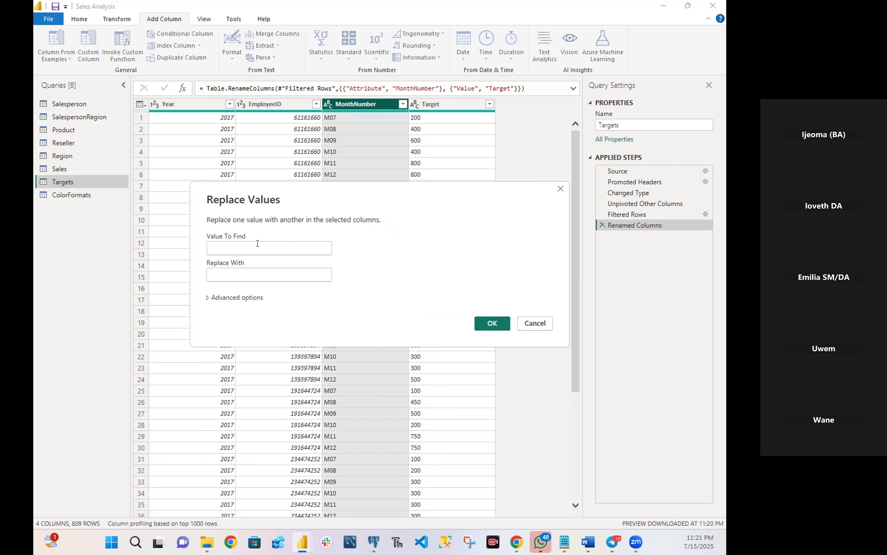
text(M)
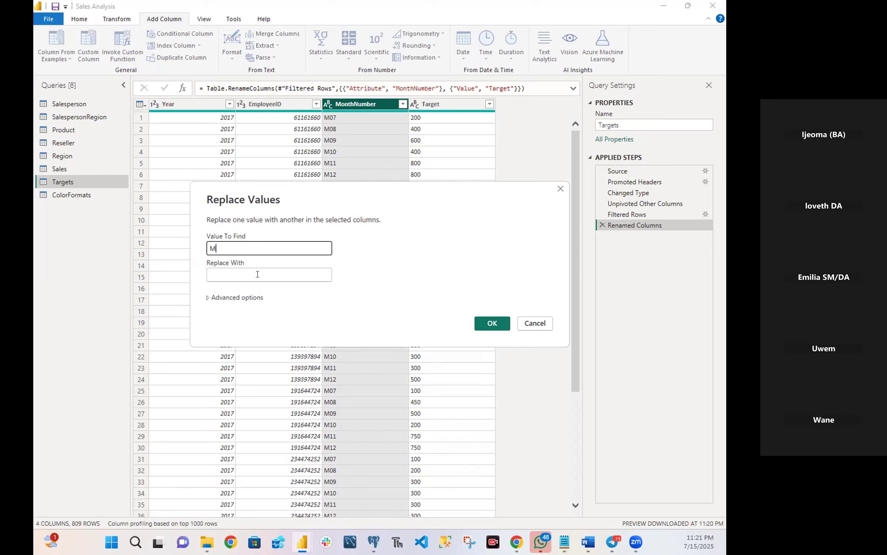
click(502, 323)
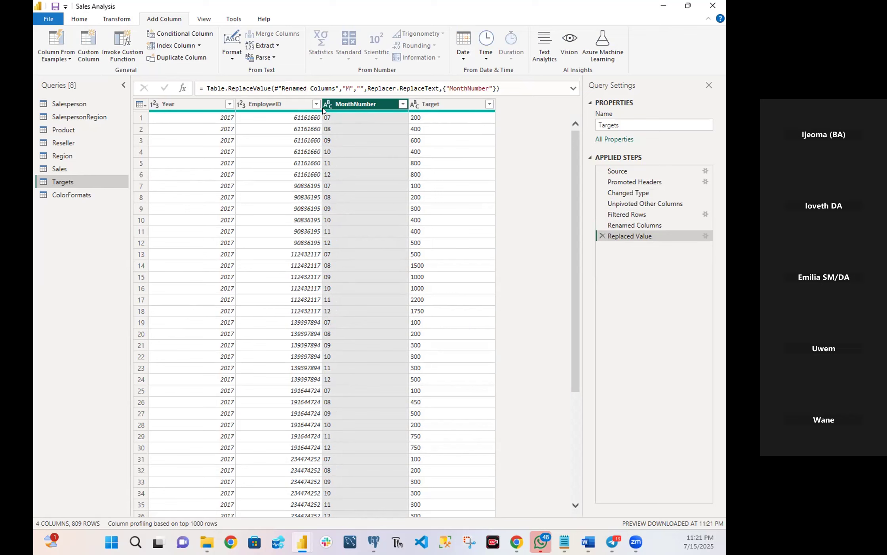
Change the data type of the MonthNumber column to Whole Number.
mouse_move(323, 107)
click(328, 105)
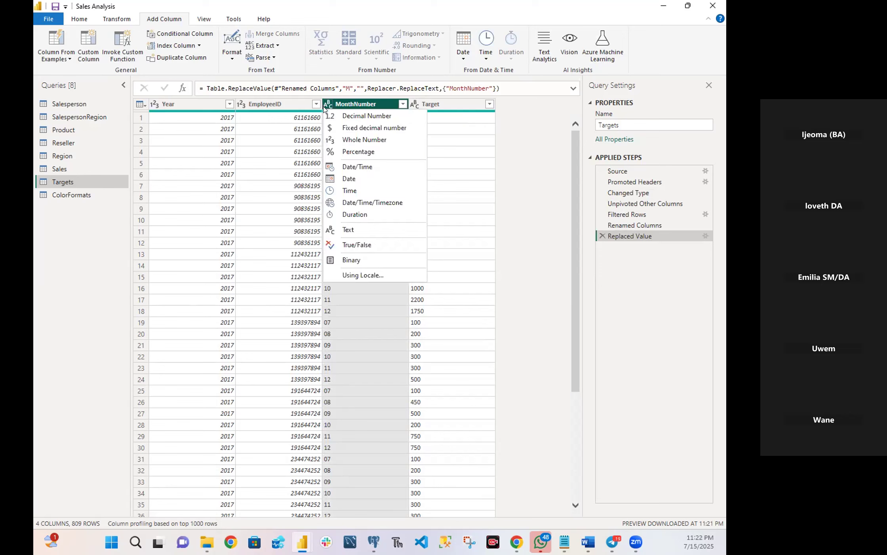
click(348, 139)
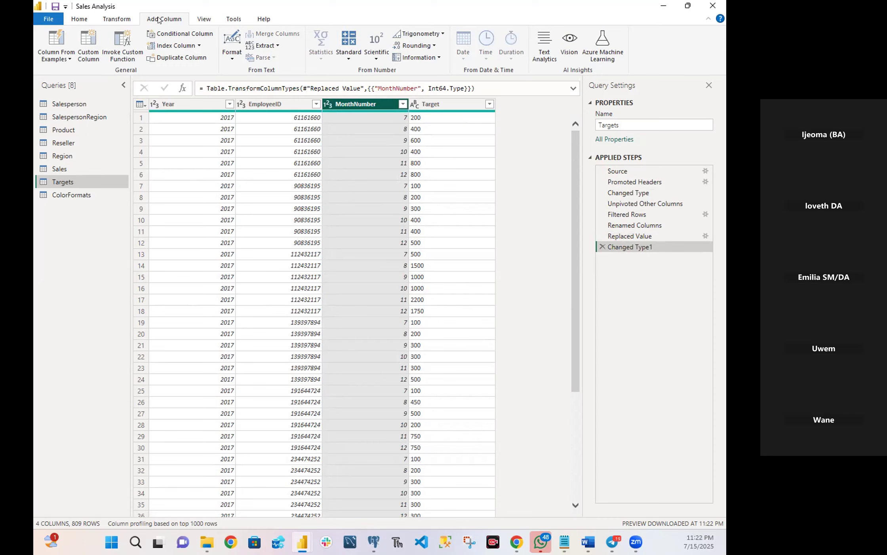
Add a column from examples to the Targets query, using 7/1/2017 as the sample value for the first row.
click(54, 47)
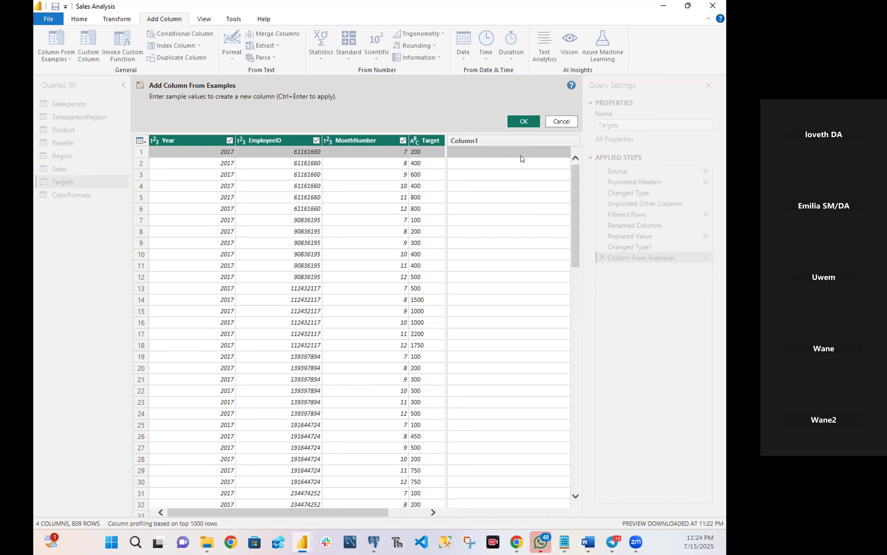
text(7)
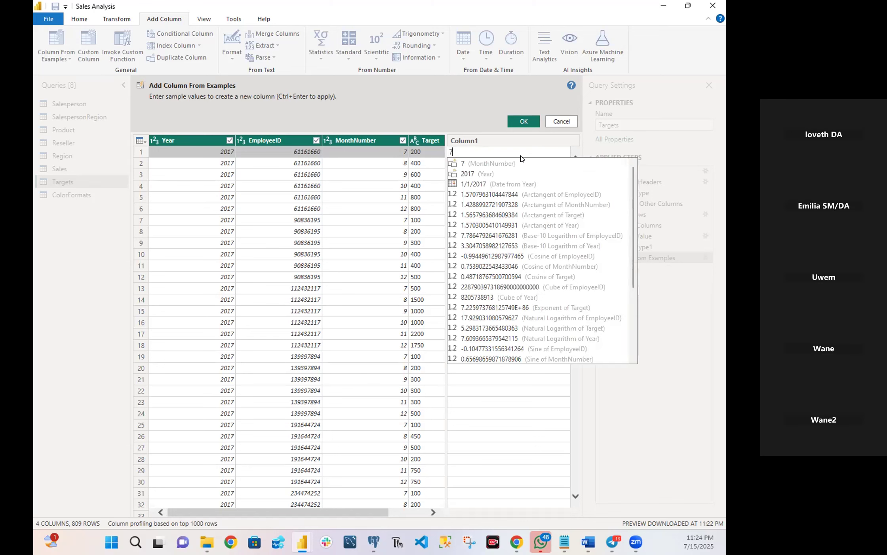
text(/)
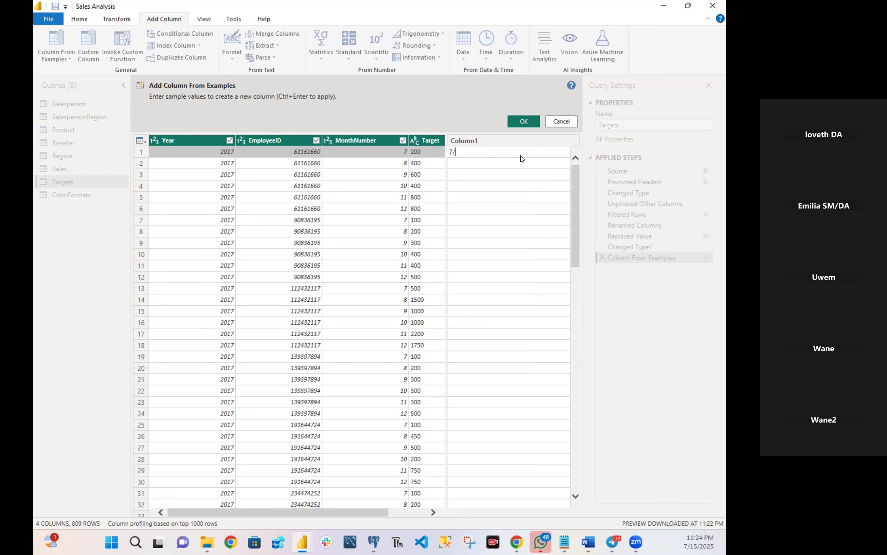
text(1/2017)
click(530, 121)
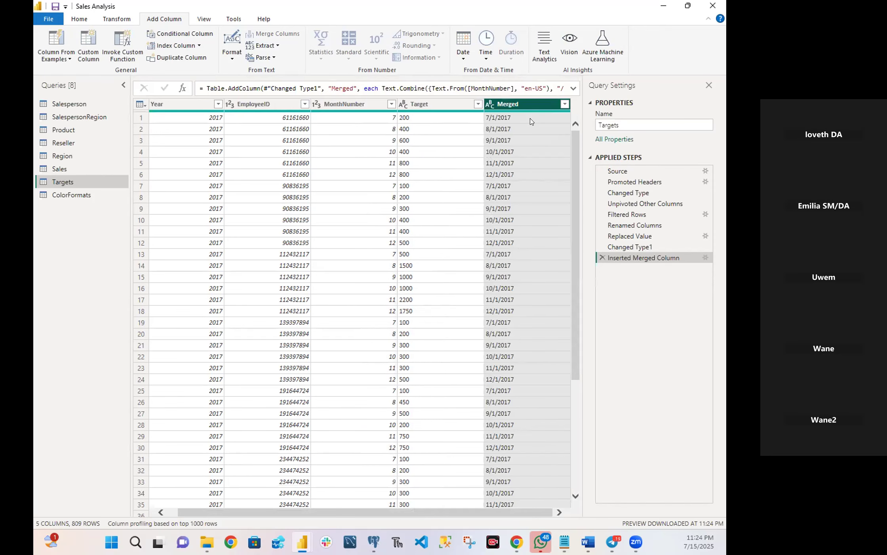
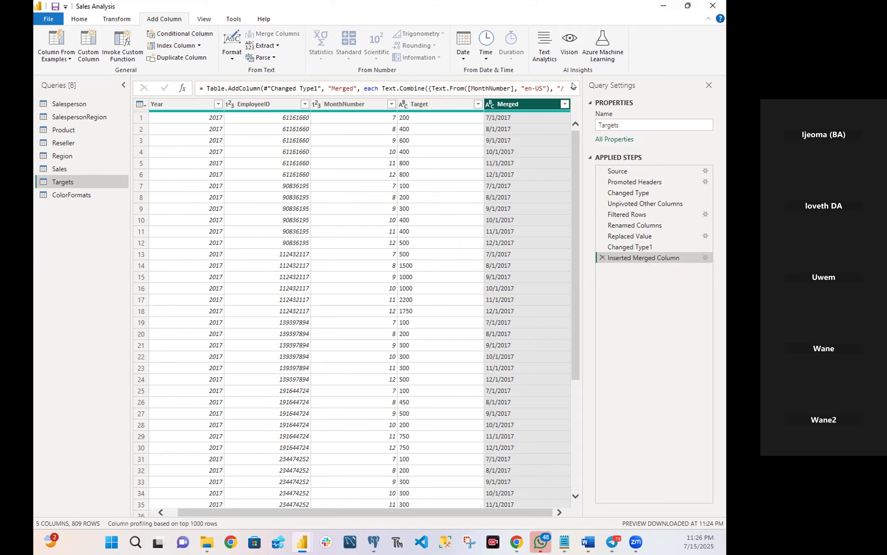
Rename the Merged column in the Targets query to TargetMonth.
double_click(522, 103)
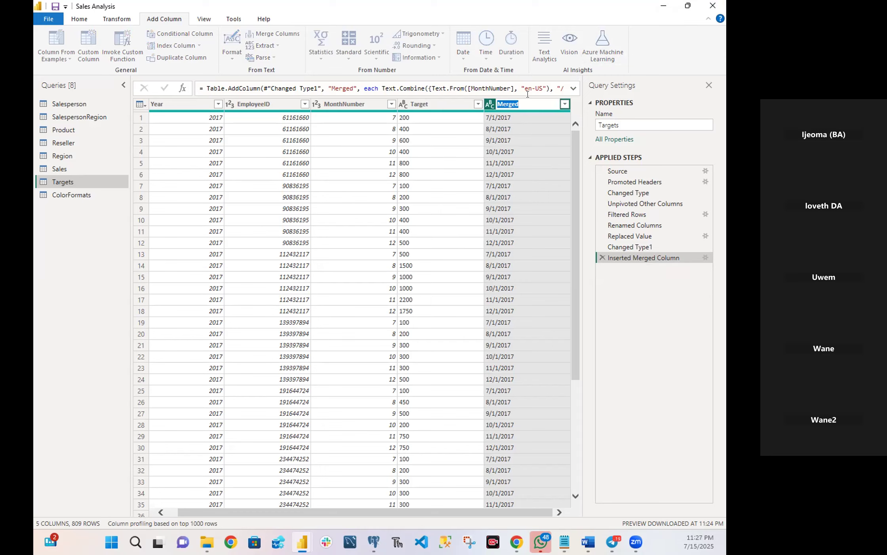
text(TargetMonth)
key(Return)
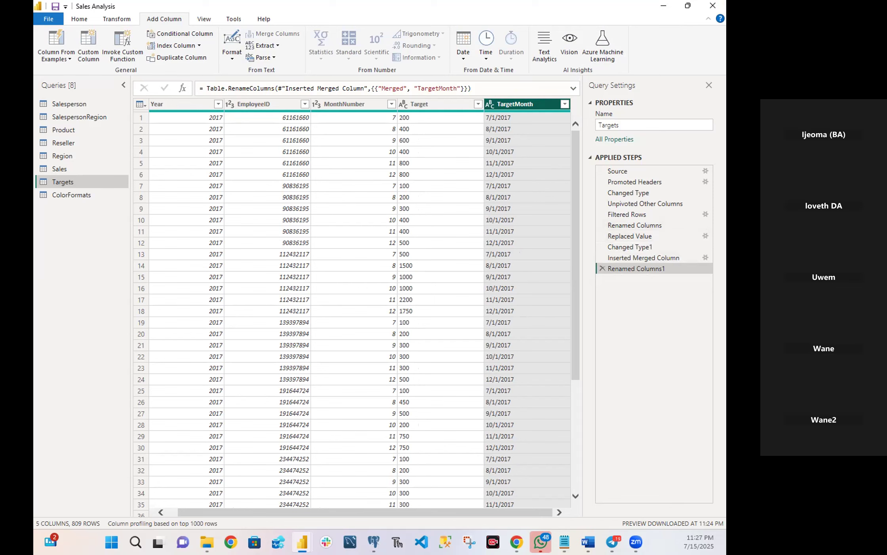
Remove the Year and MonthNumber columns from the Targets query.
key(alt+Tab)
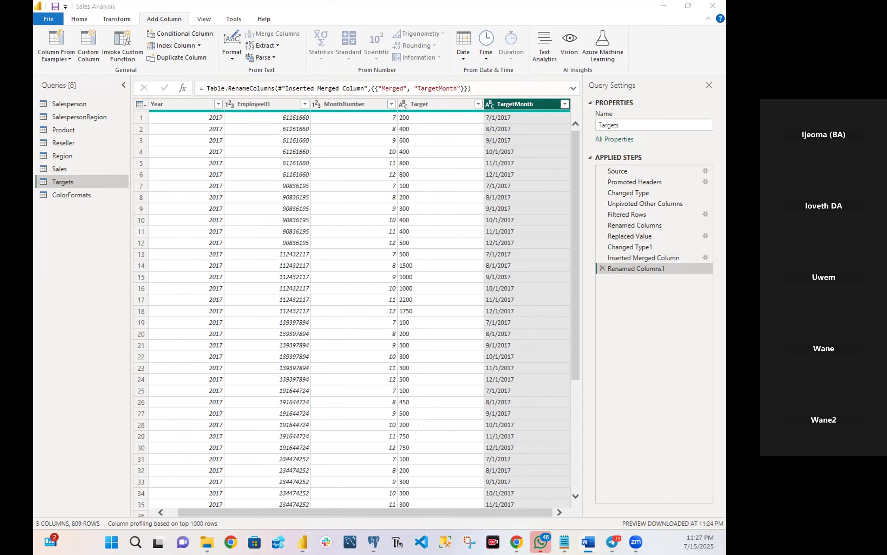
key(alt+Tab)
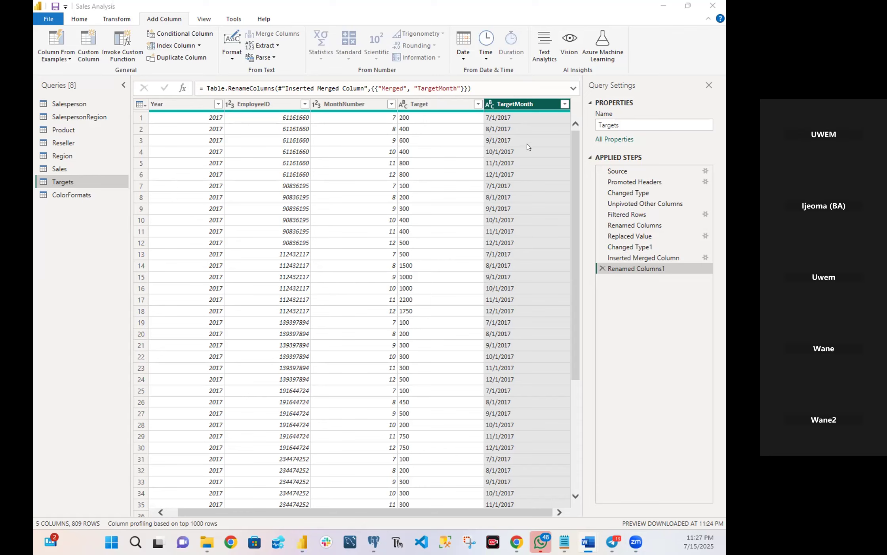
click(176, 106)
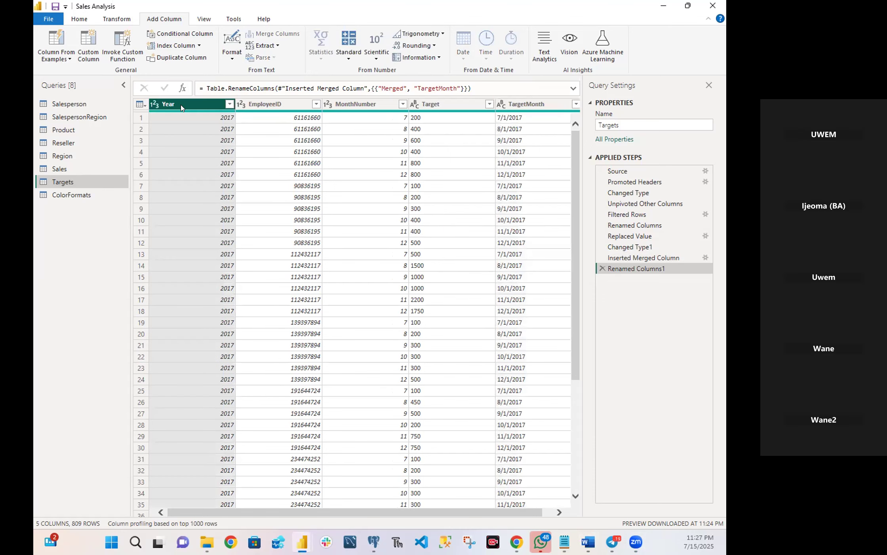
ctrl+click(366, 106)
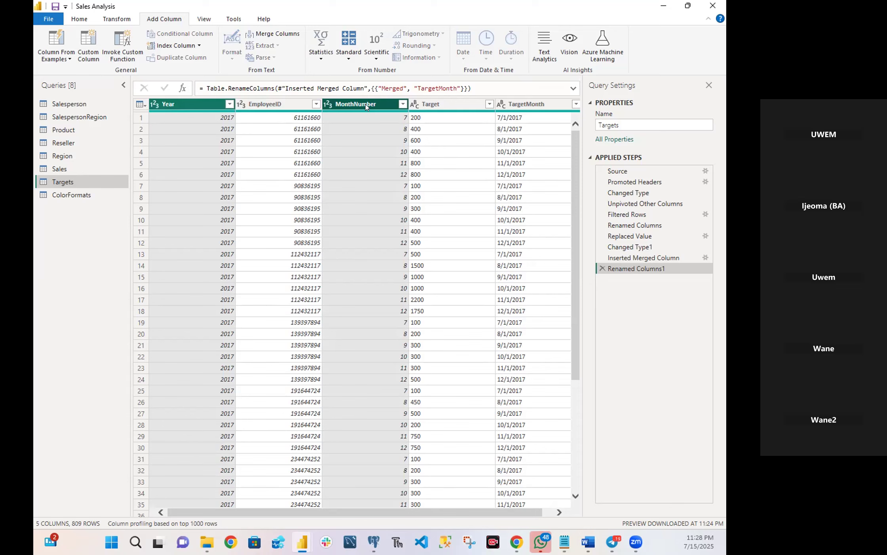
right_click(367, 106)
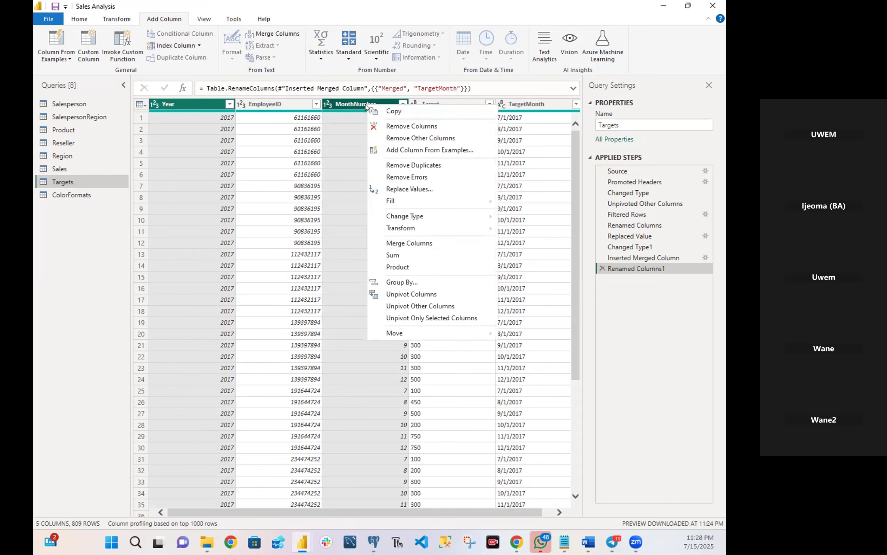
click(395, 127)
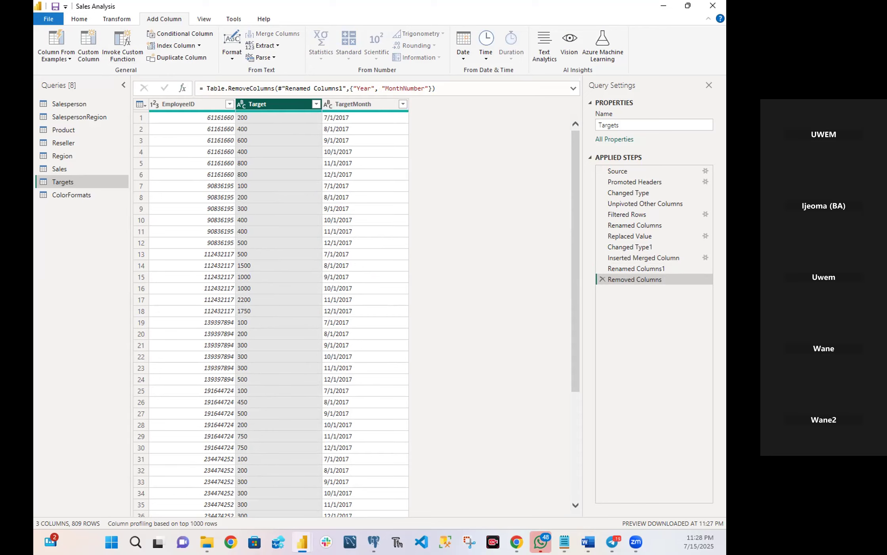
Change the data type of the Target column to Fixed decimal number and the TargetMonth column to Date.
click(243, 106)
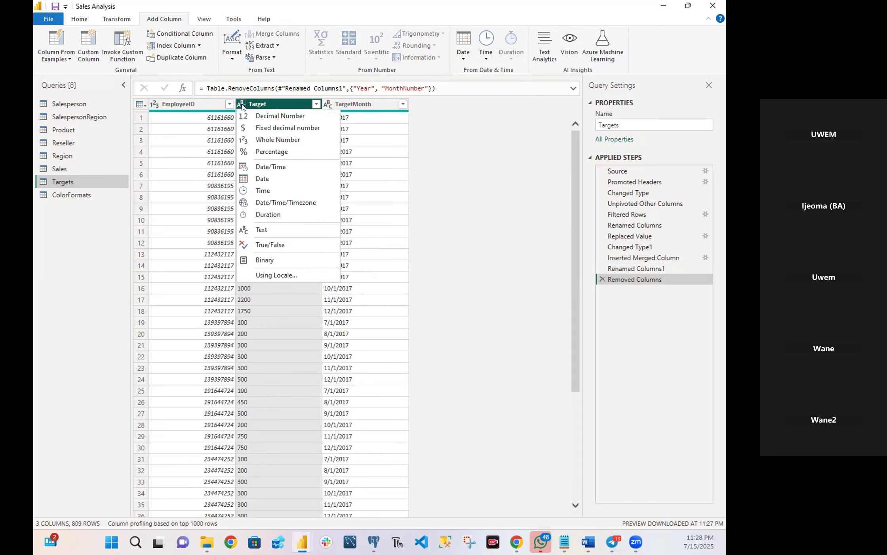
click(289, 128)
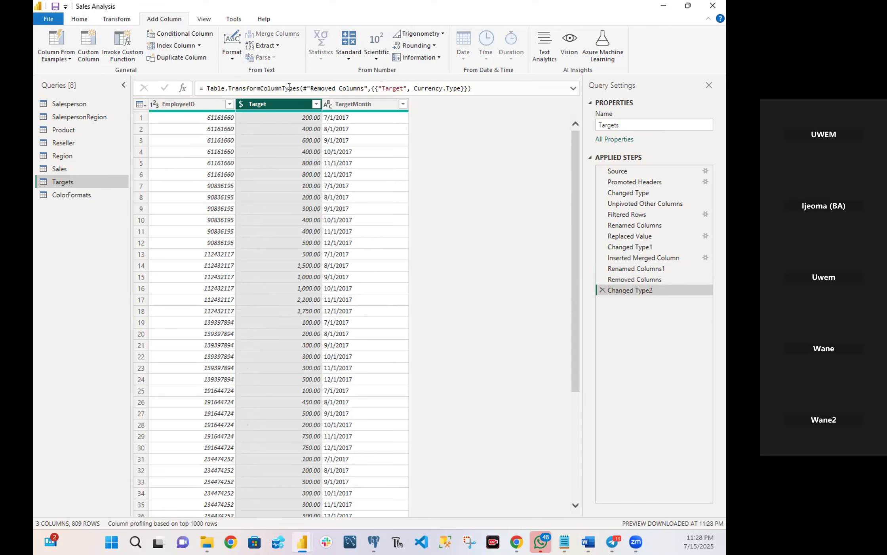
click(328, 104)
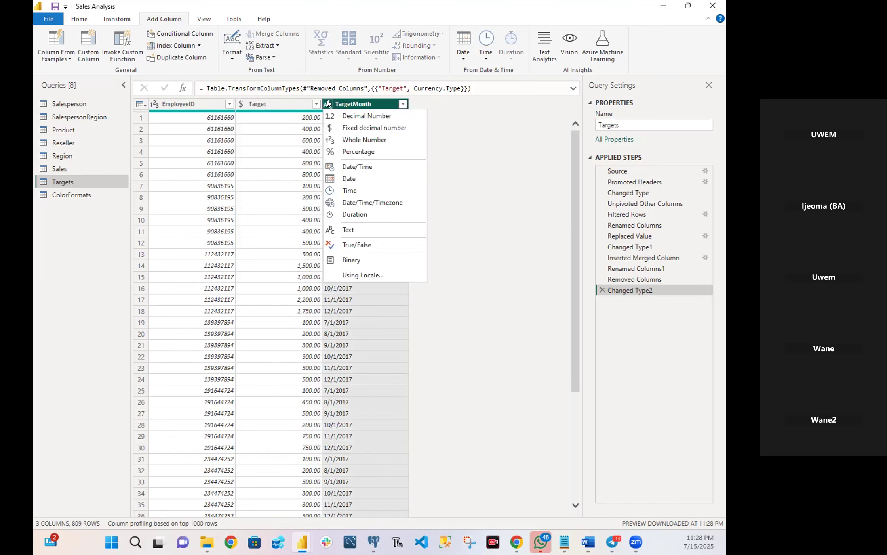
click(348, 178)
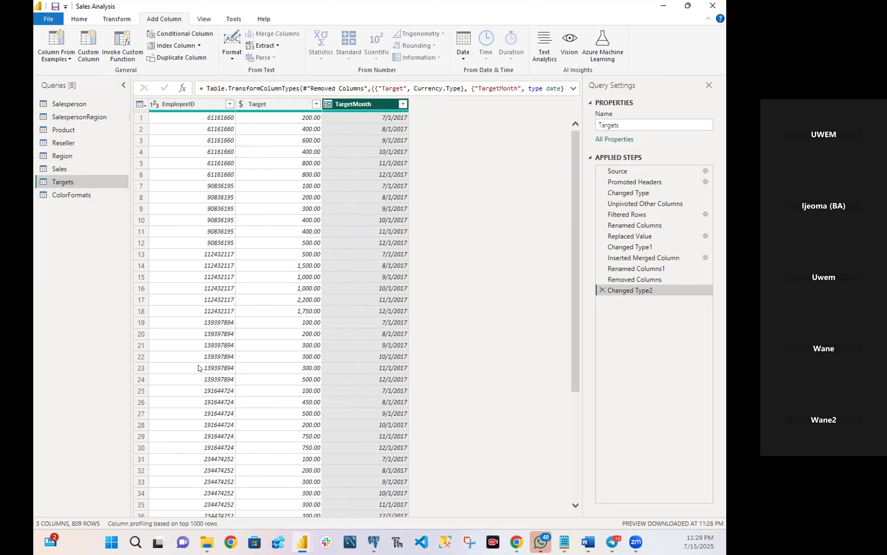
Multiply every value in the Target column by 1000, transforming the existing column.
click(269, 110)
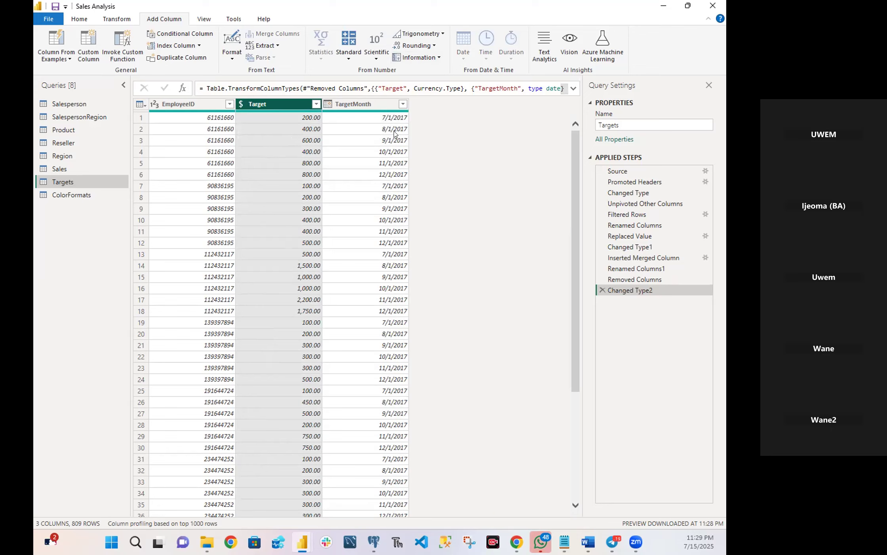
click(116, 20)
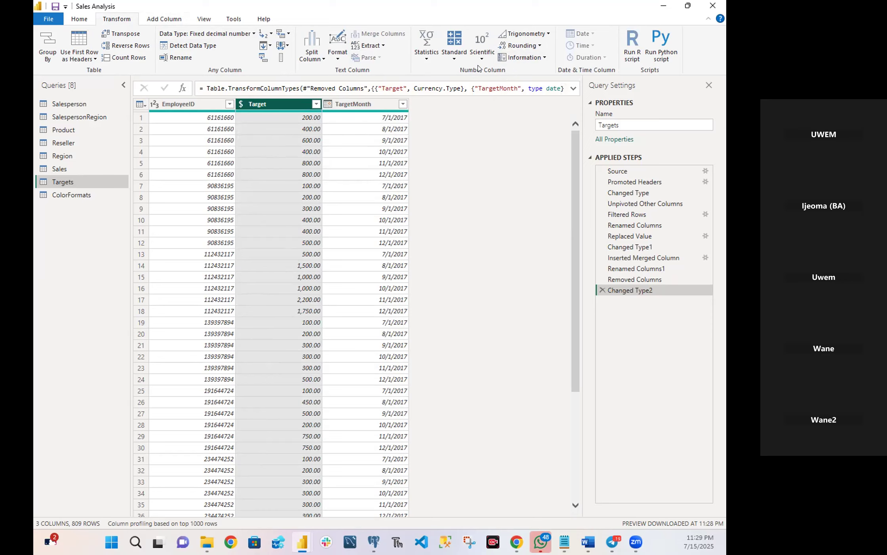
click(453, 60)
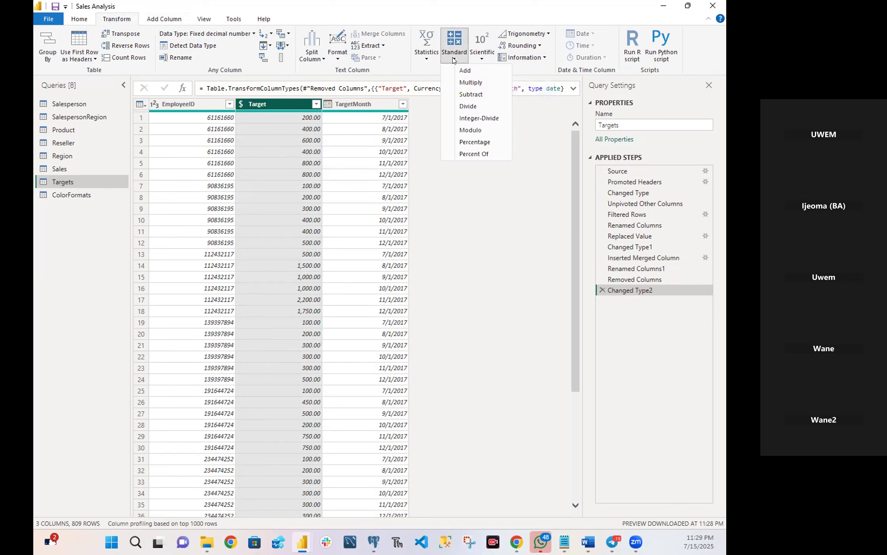
click(461, 83)
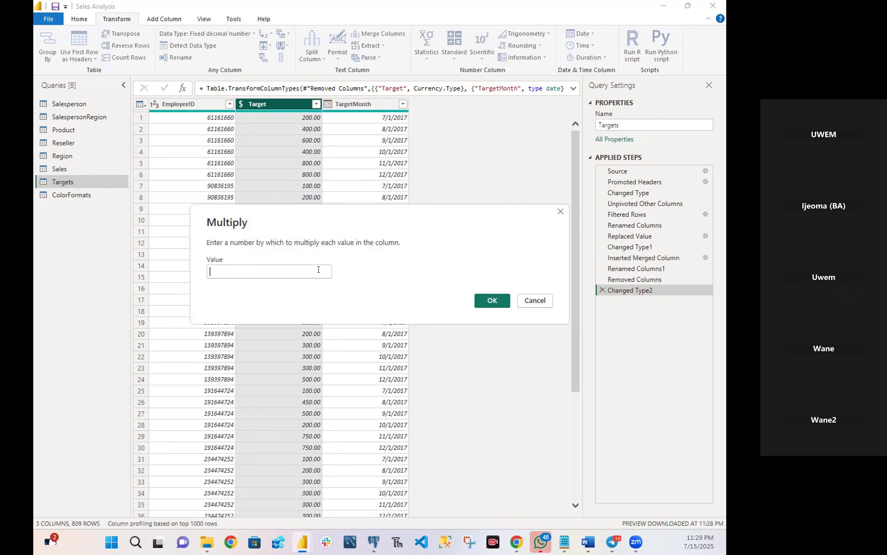
click(319, 270)
text(1000)
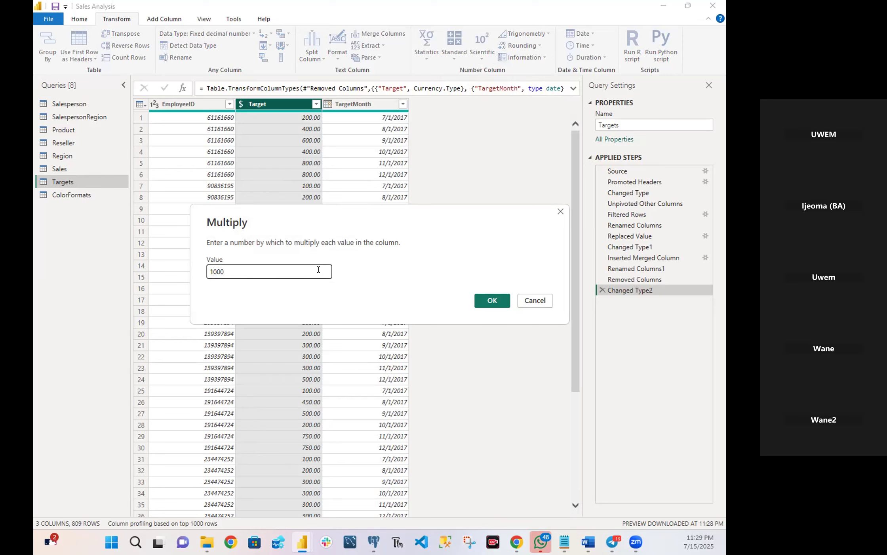
click(482, 302)
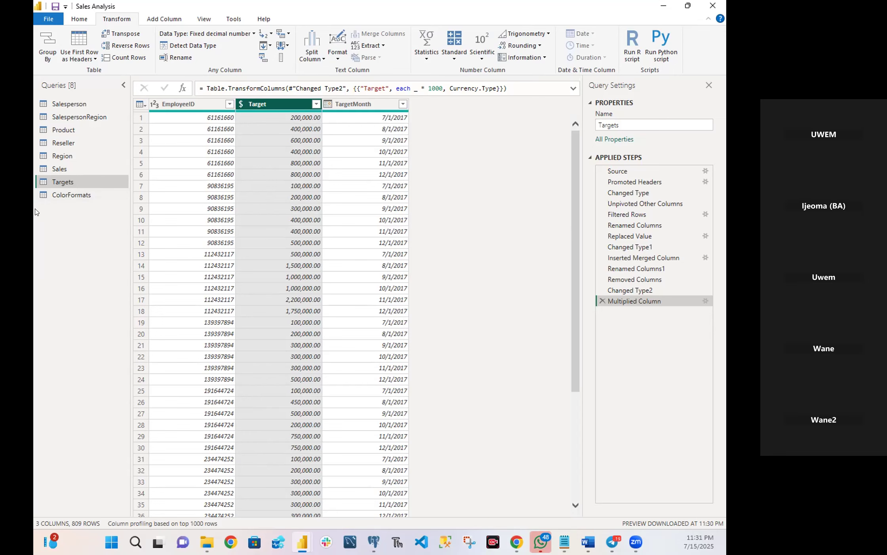
Promote the first row of the ColorFormats query to column headers.
click(65, 195)
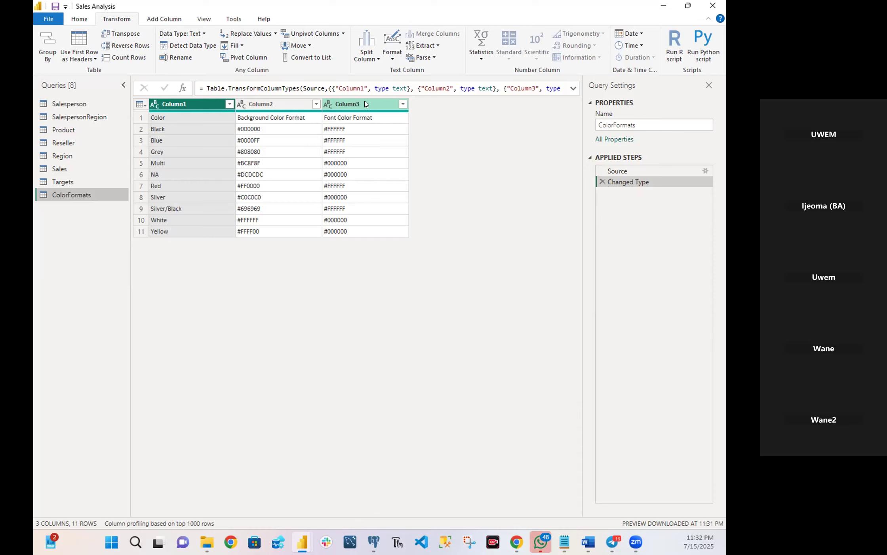
click(85, 19)
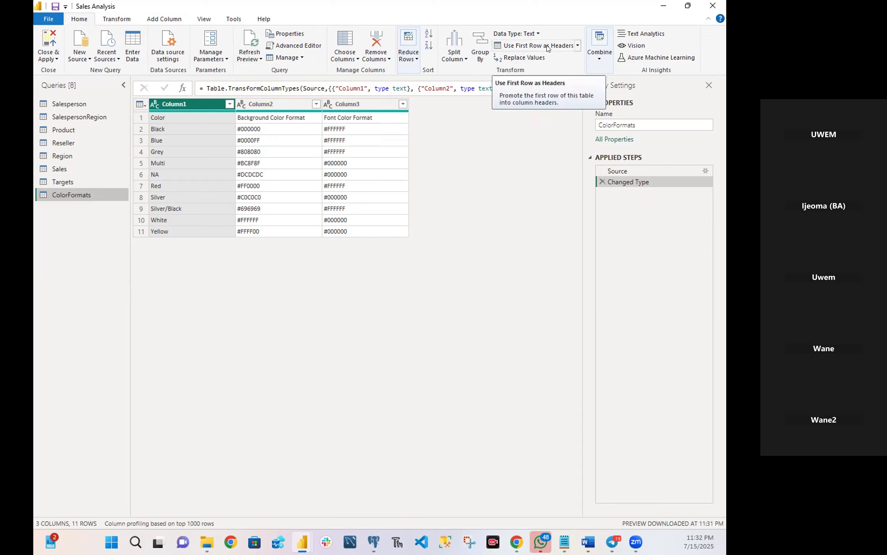
click(577, 46)
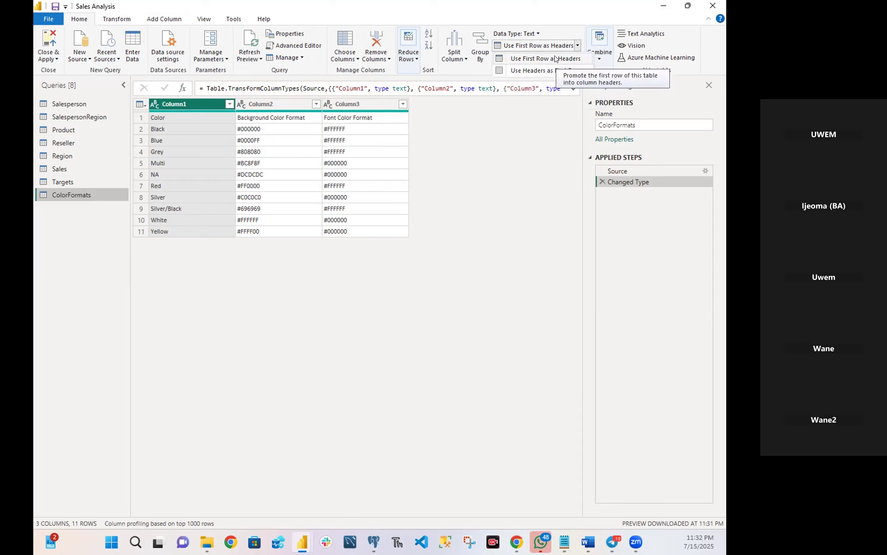
click(556, 58)
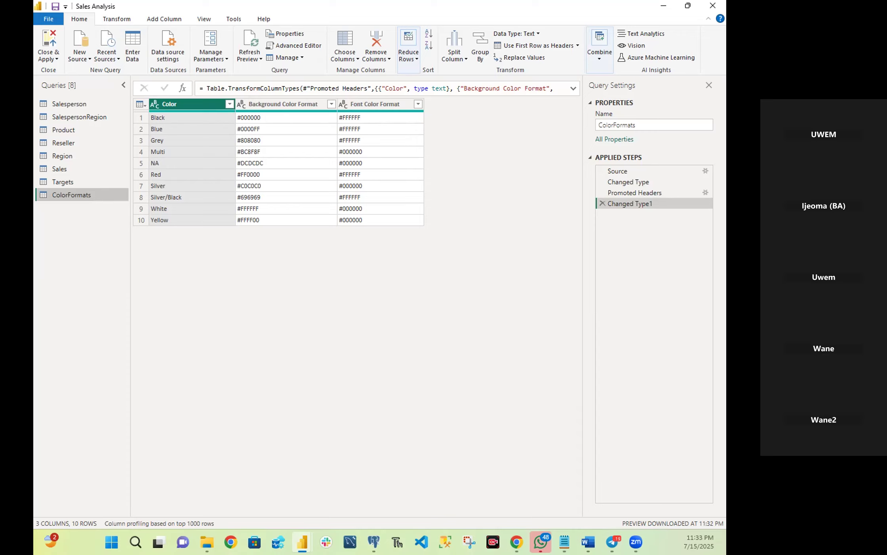
Merge the ColorFormats query into the Product query, matching on the Color column of both with a Left Outer join.
key(alt+Tab)
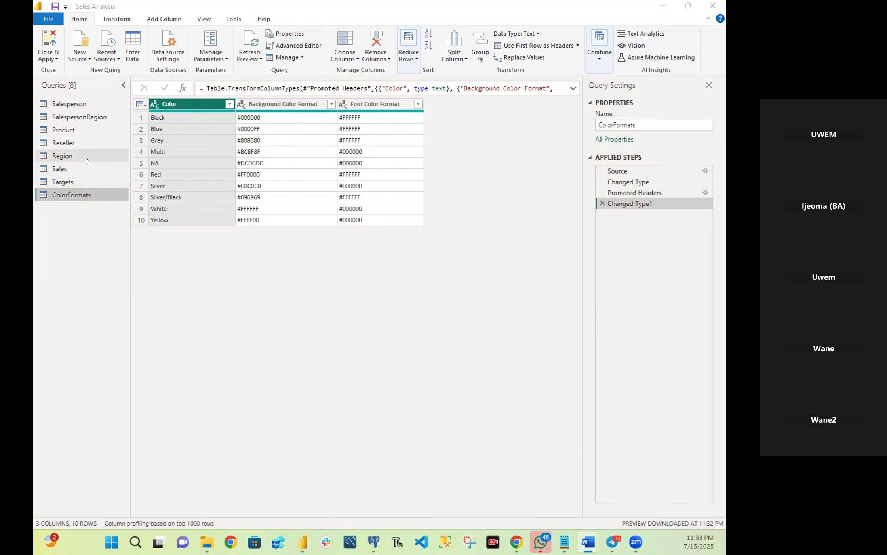
click(70, 127)
click(70, 130)
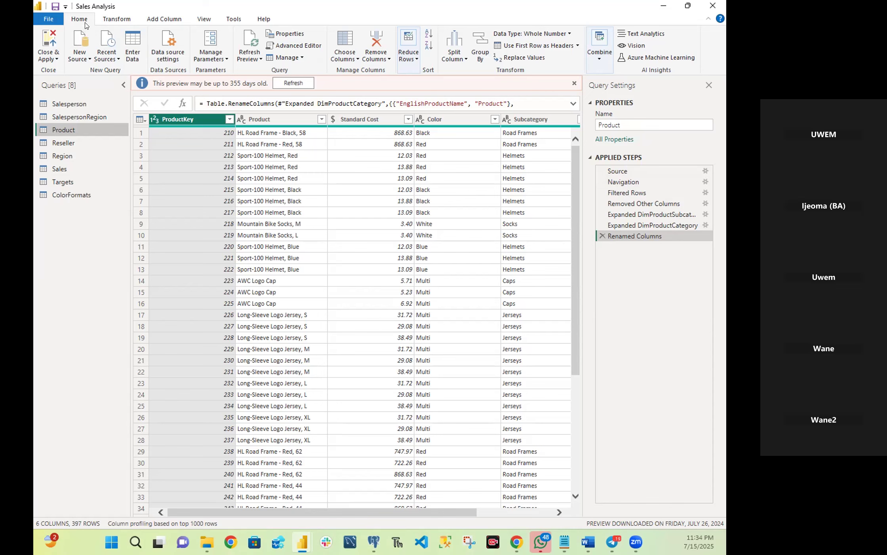
click(600, 61)
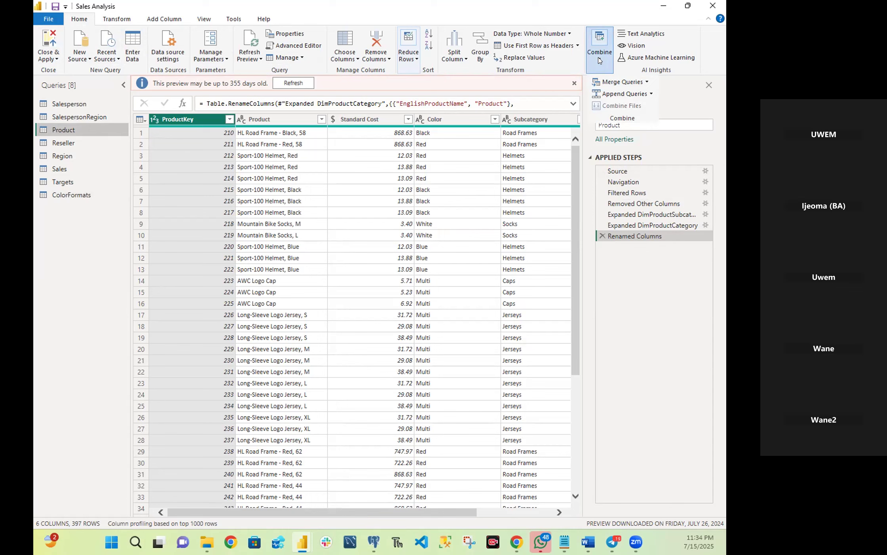
click(615, 82)
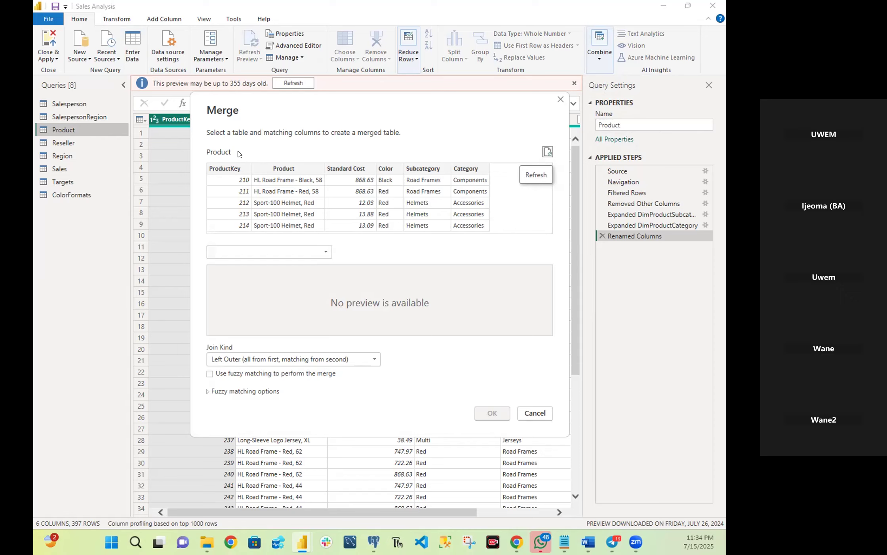
click(246, 256)
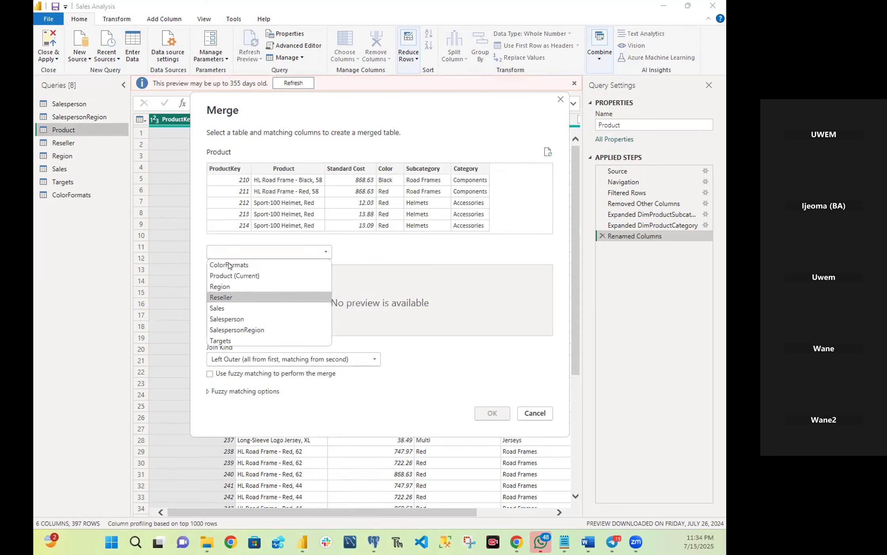
click(232, 265)
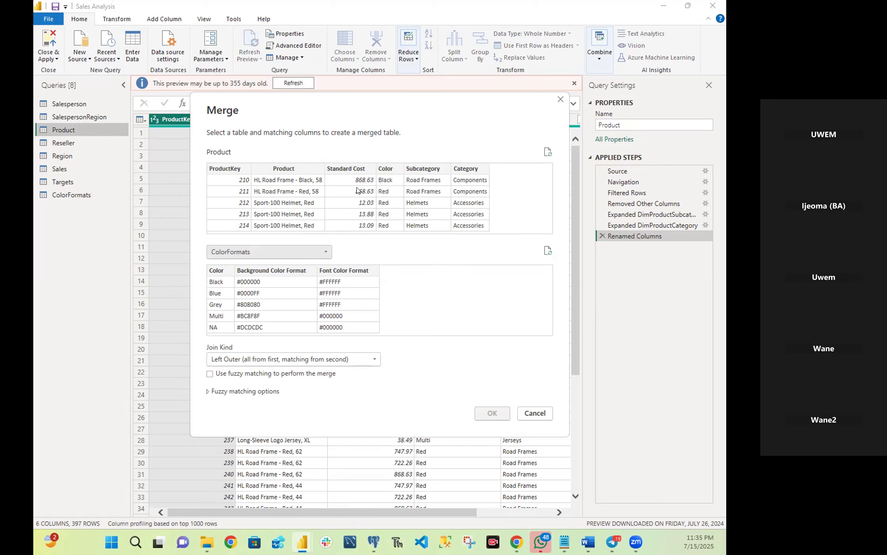
click(390, 168)
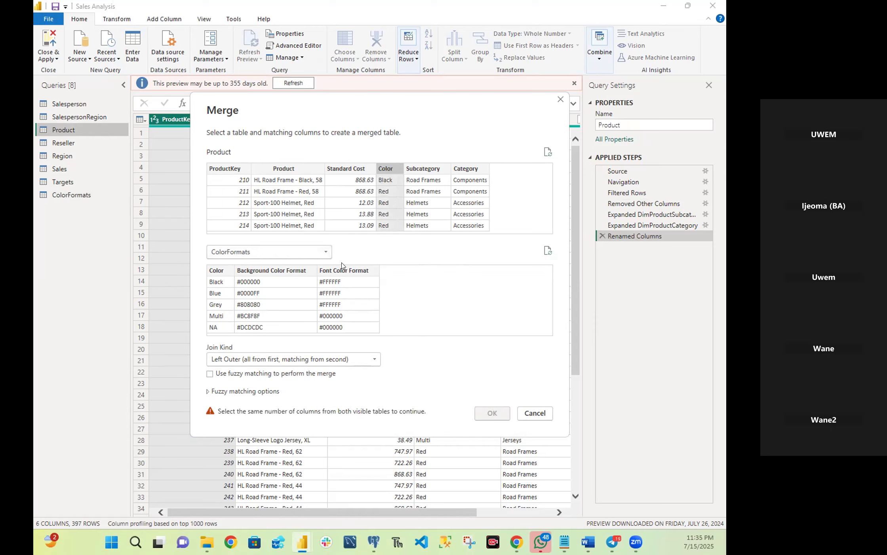
click(212, 271)
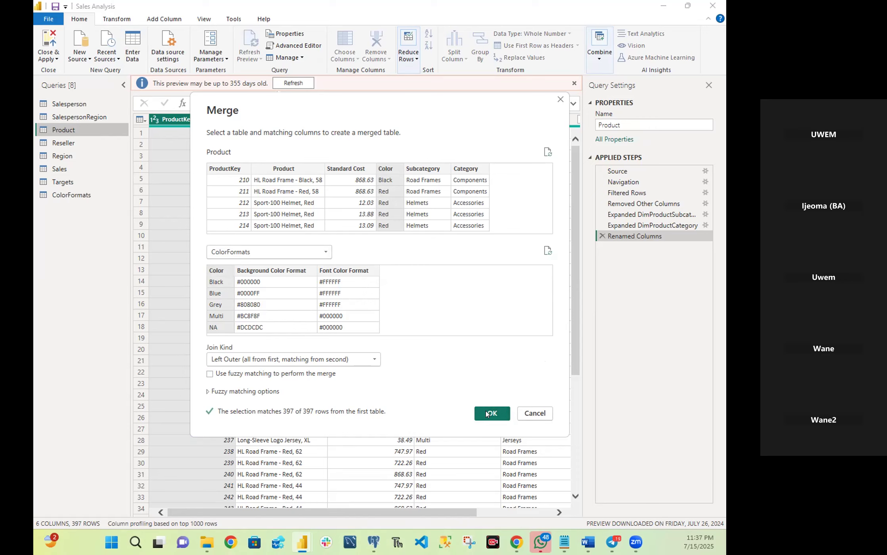
click(489, 412)
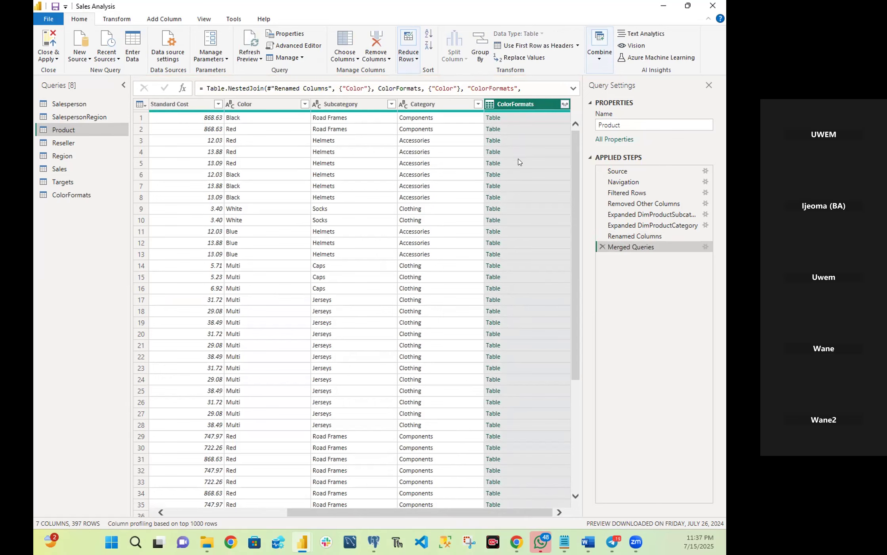
mouse_move(580, 221)
mouse_down()
mouse_move(580, 431)
mouse_move(580, 222)
mouse_up()
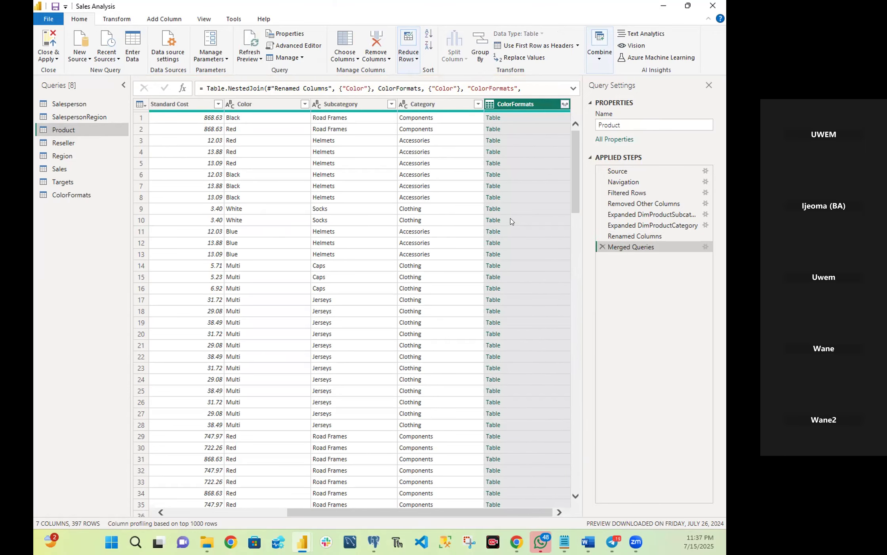
scroll(503, 214, down, 15)
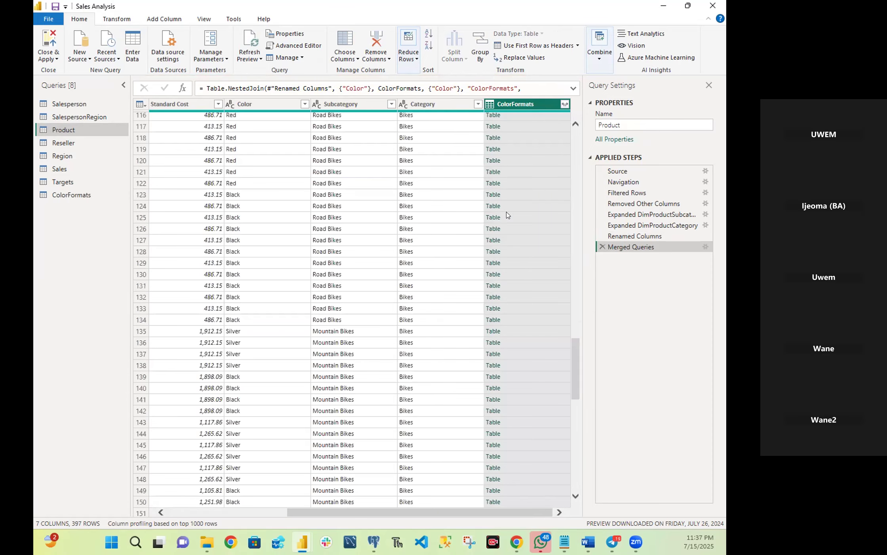
scroll(507, 216, up, 15)
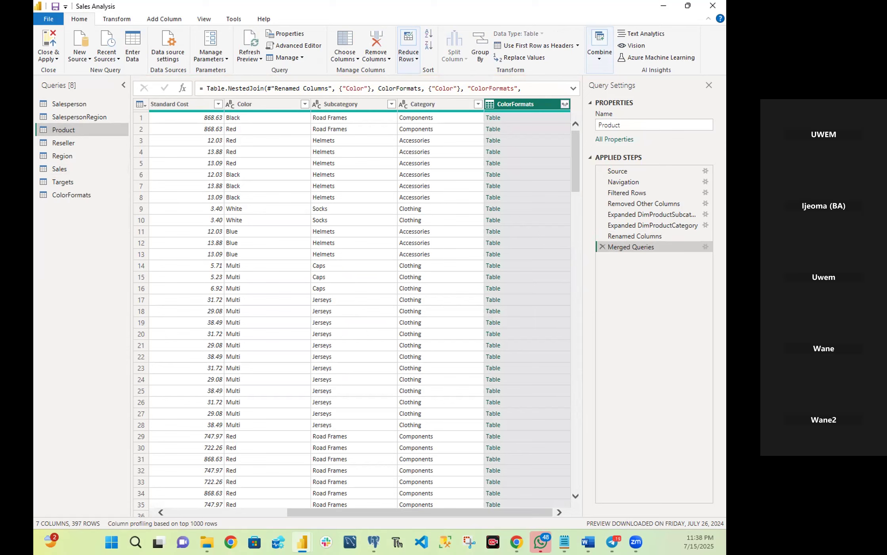
click(588, 541)
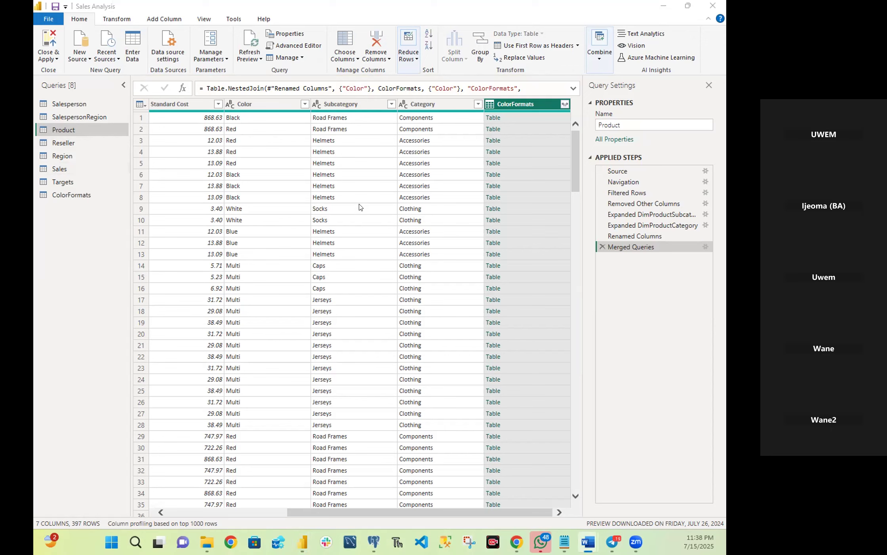
Expand the merged ColorFormats column in the Product query to only Background Color Format and Font Color Format, without the original column name as prefix.
click(564, 103)
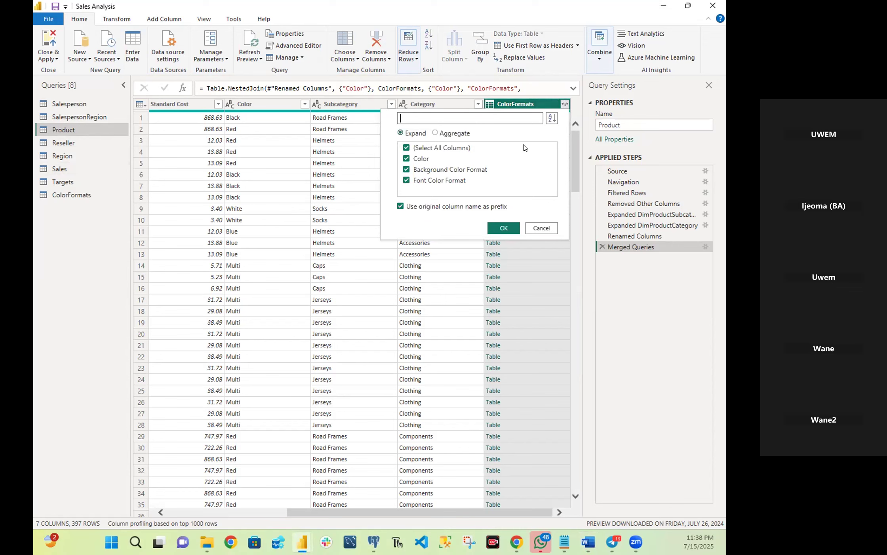
click(405, 148)
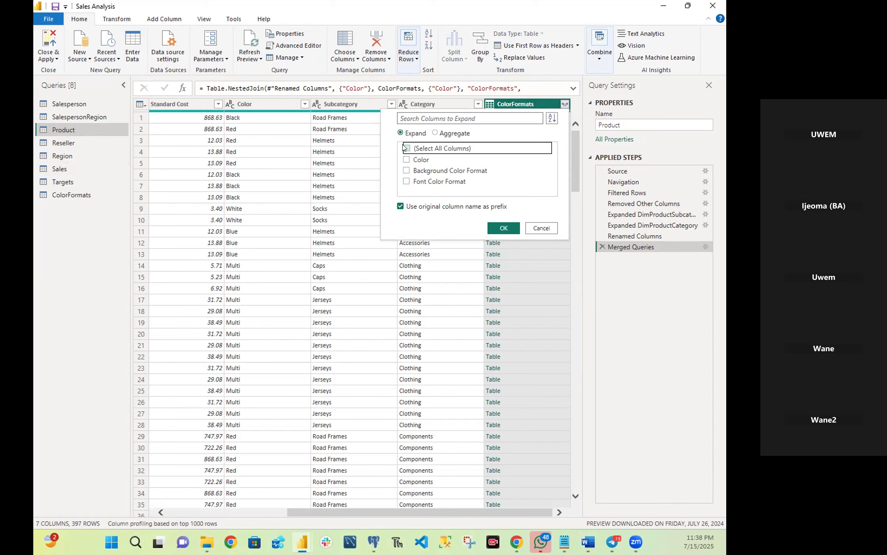
click(408, 171)
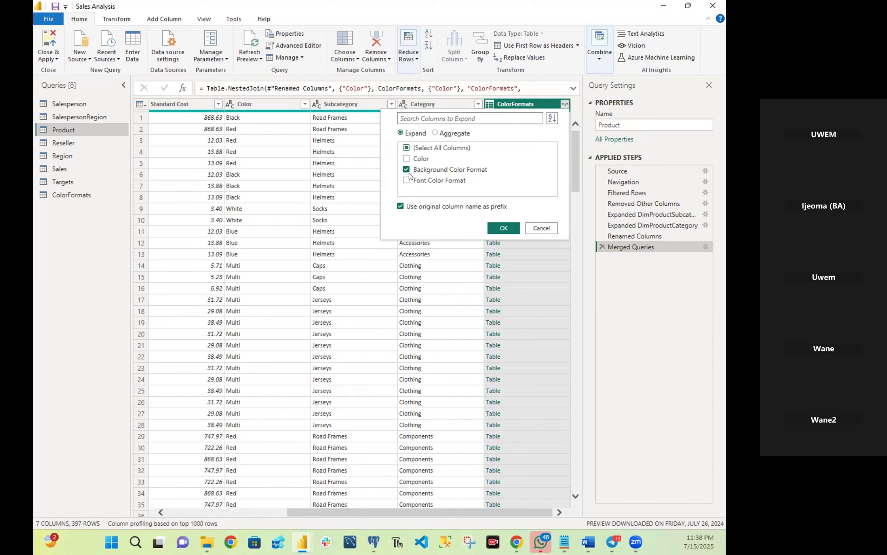
click(408, 180)
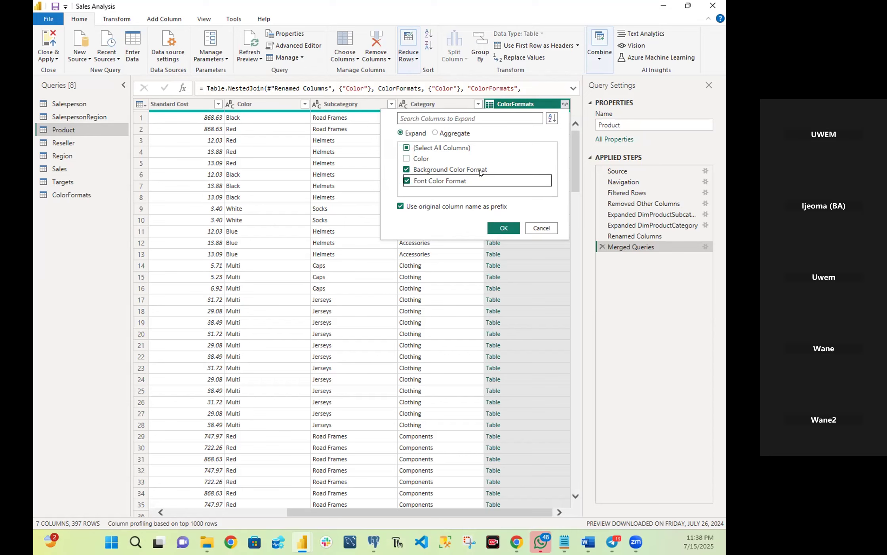
click(401, 207)
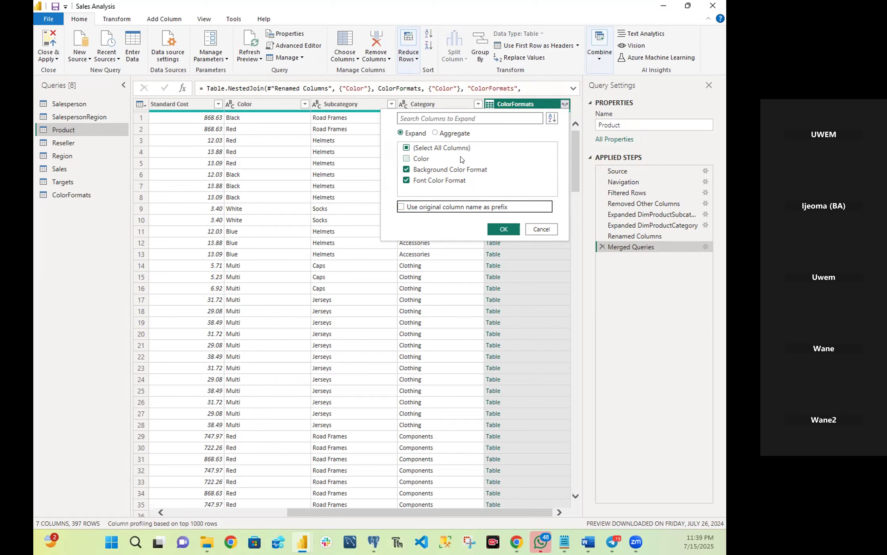
click(496, 225)
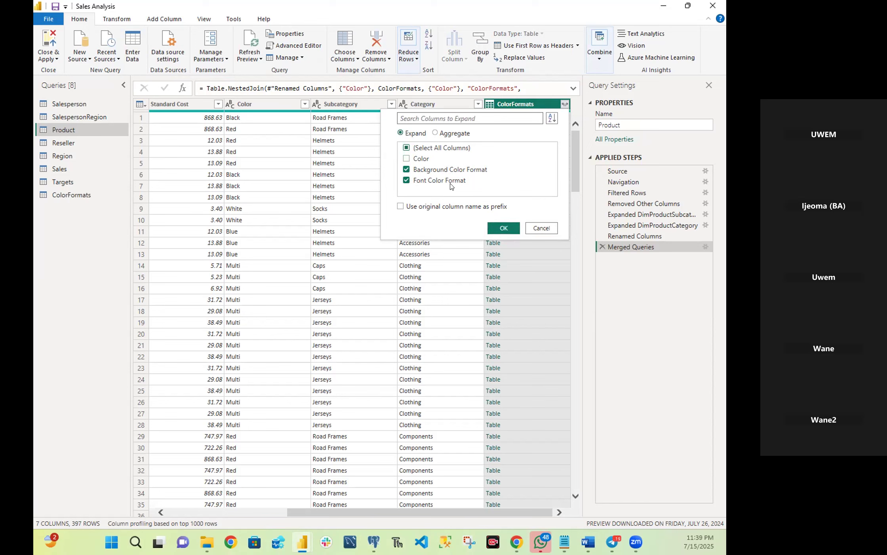
click(492, 226)
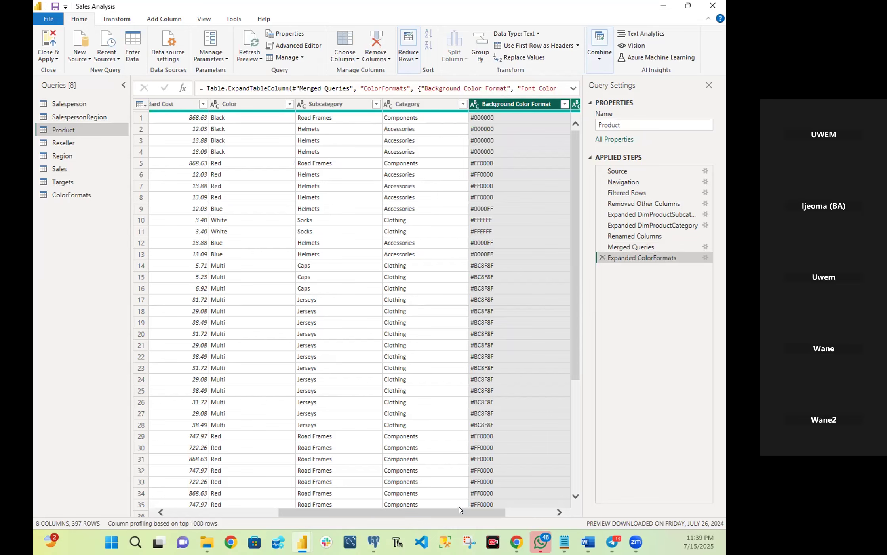
drag(460, 514, 533, 514)
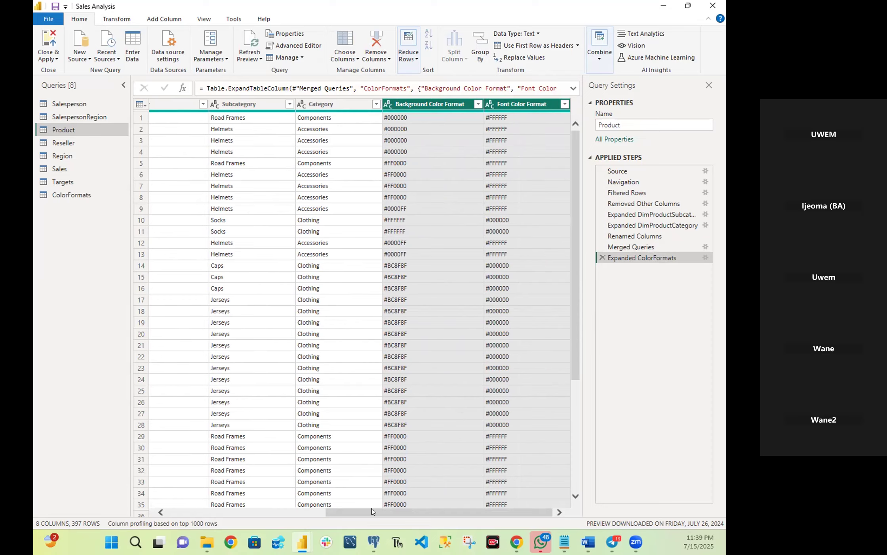
drag(350, 516, 197, 514)
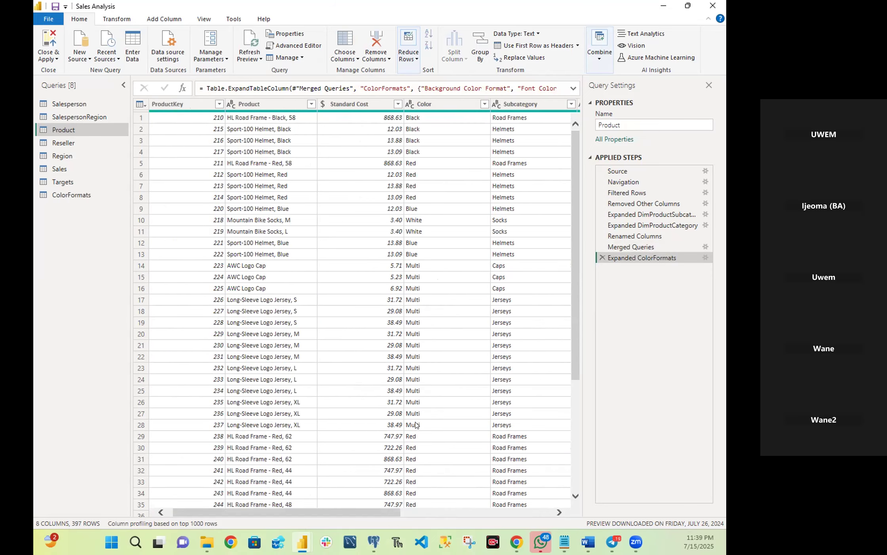
scroll(417, 403, down, 5)
scroll(417, 403, down, 17)
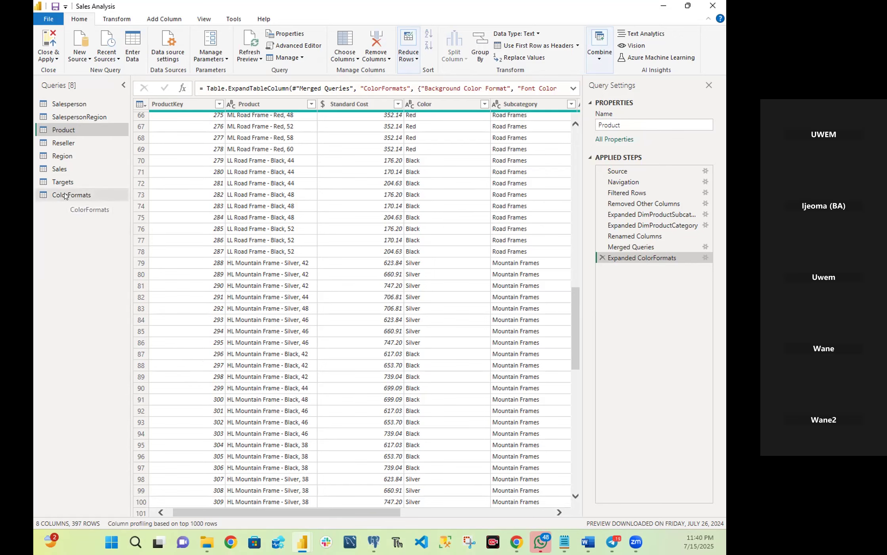
Disable load to report for the ColorFormats query, and close the query editor while applying all pending changes.
click(65, 195)
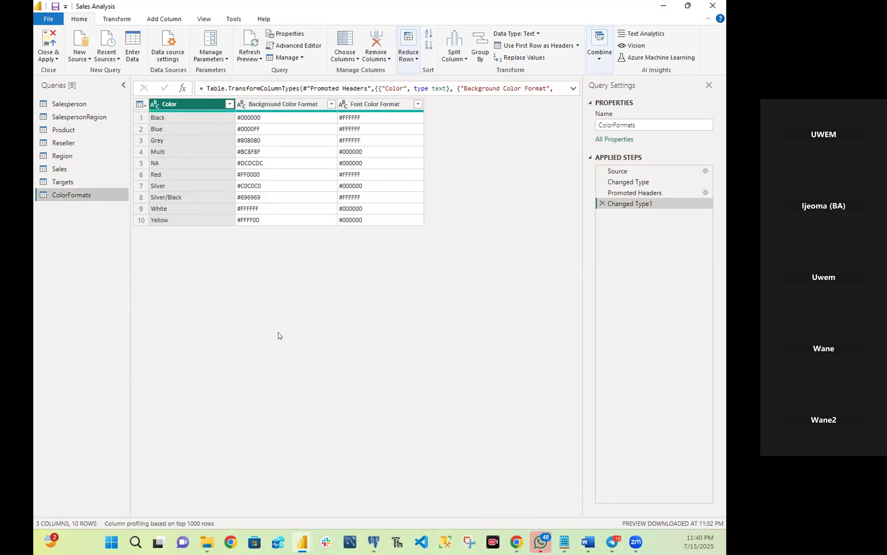
click(610, 140)
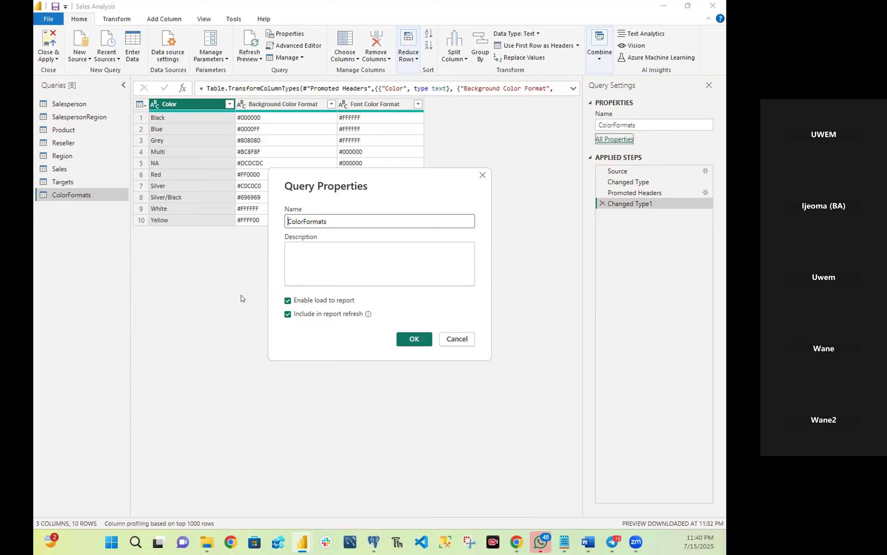
click(287, 301)
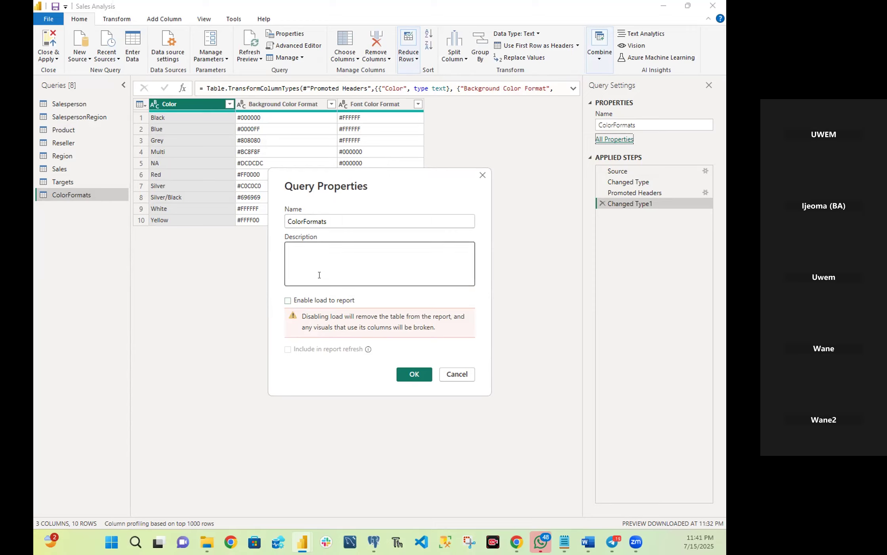
click(409, 378)
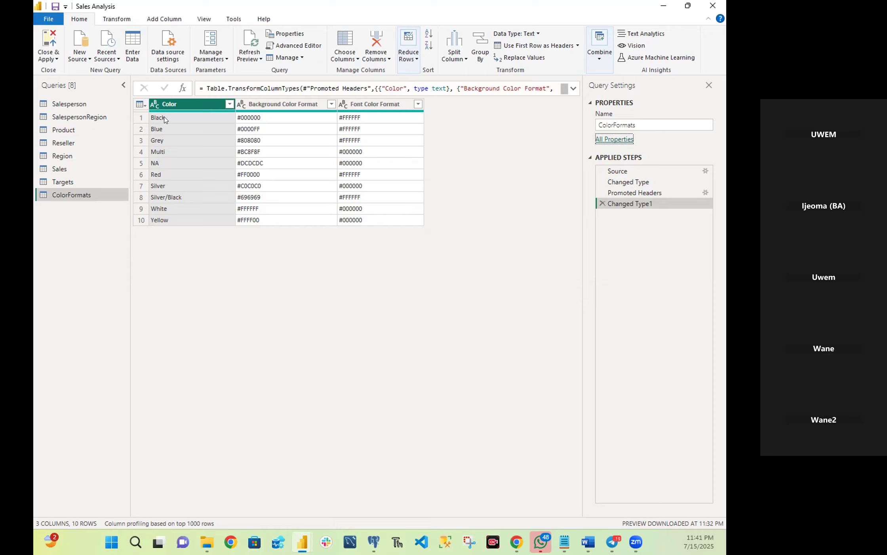
click(47, 43)
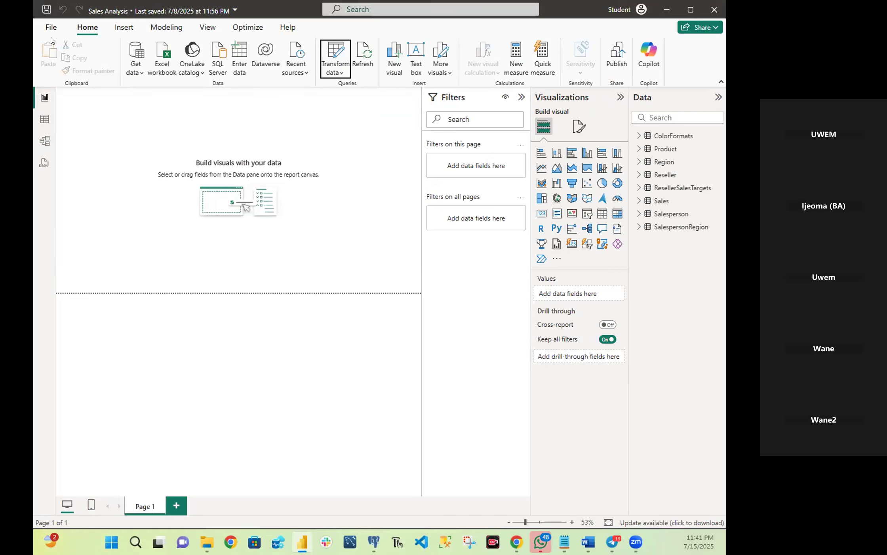